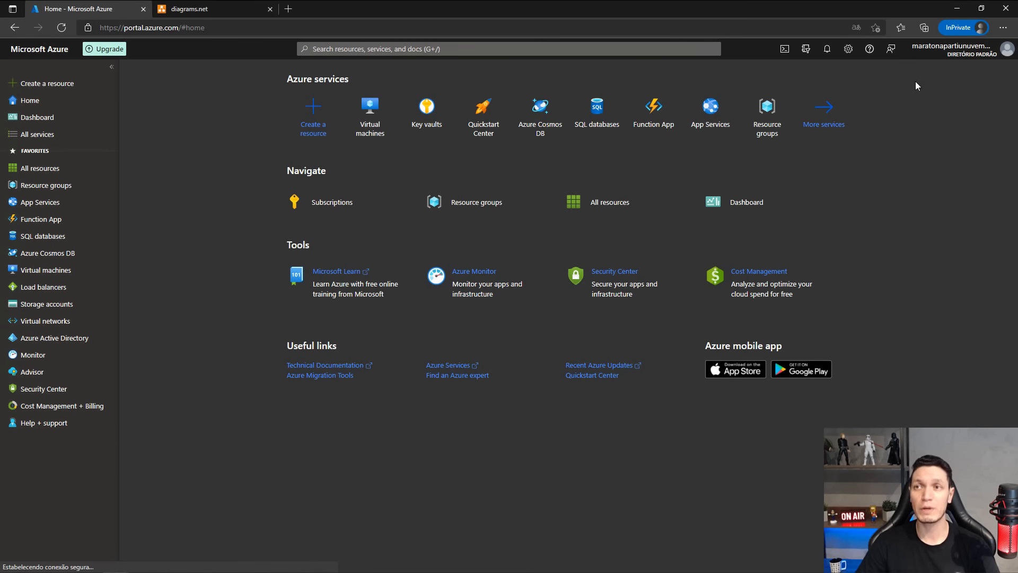
Check the signed-in account details in the Azure portal.
{"action": "left_click", "coordinate": [953, 48]}
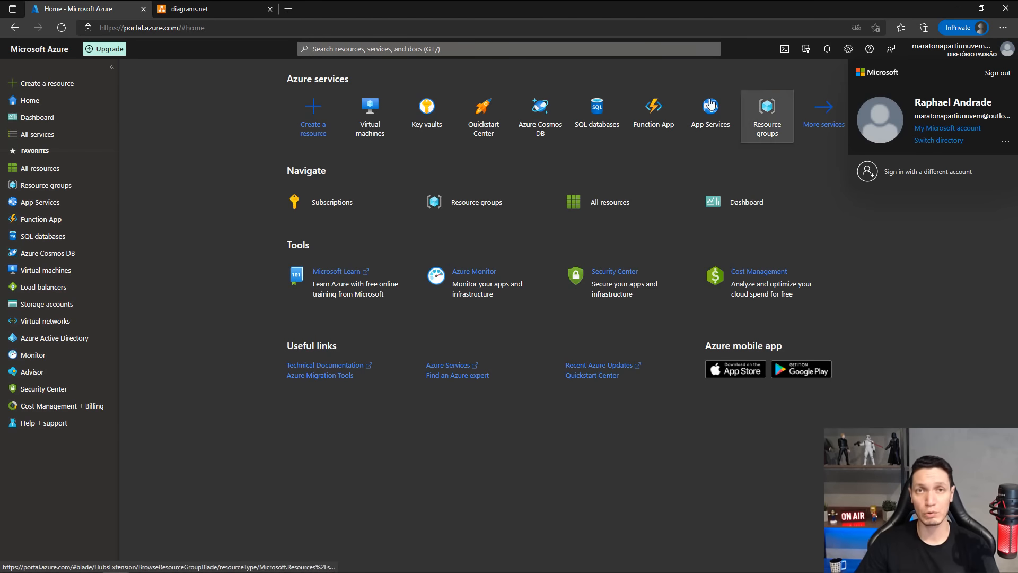
{"action": "left_click", "coordinate": [233, 136]}
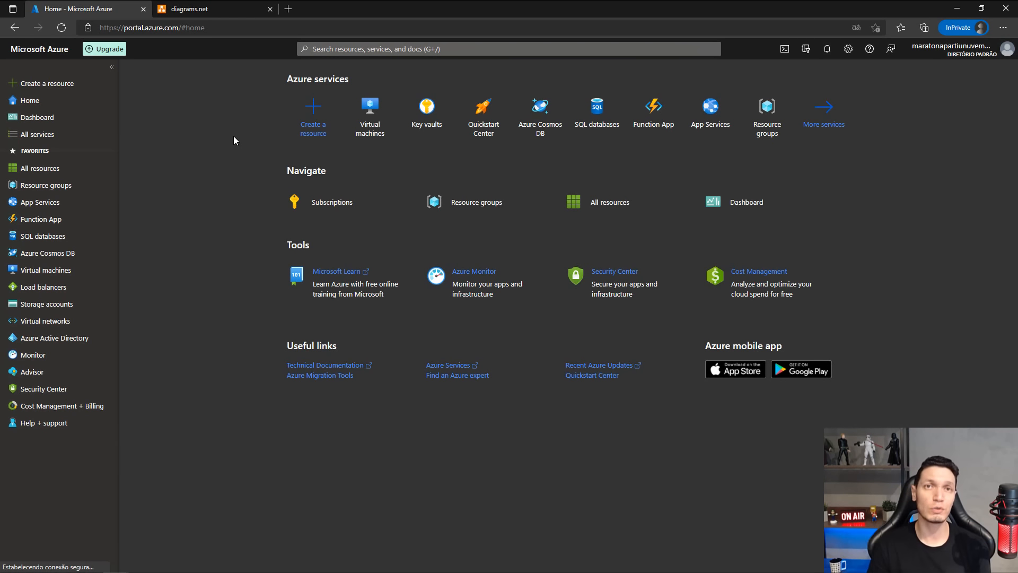
Switch to diagrams.net and start a new diagram stored on the device.
{"action": "left_click", "coordinate": [215, 12]}
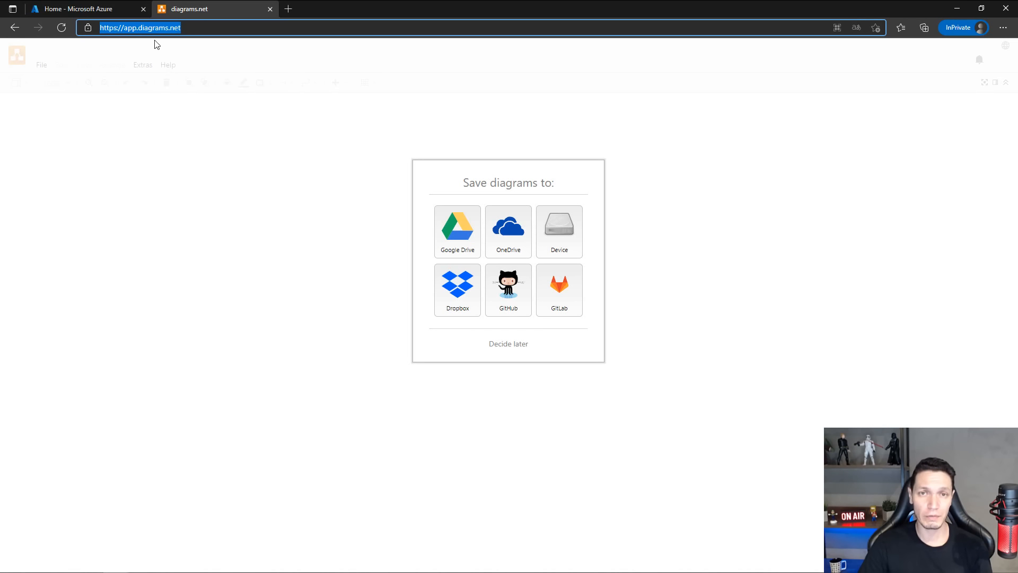
{"action": "left_click", "coordinate": [558, 226]}
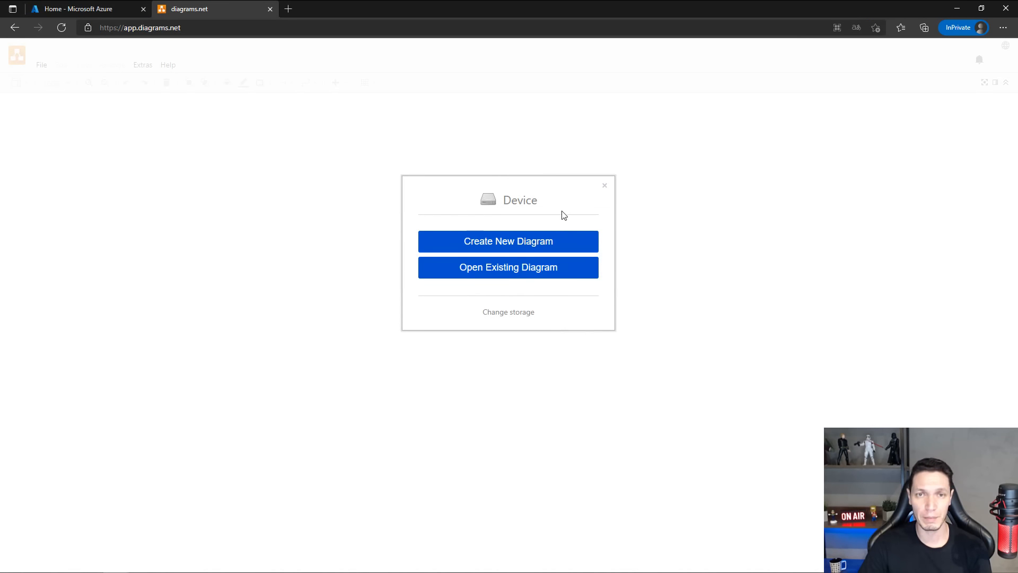
{"action": "left_click", "coordinate": [474, 248]}
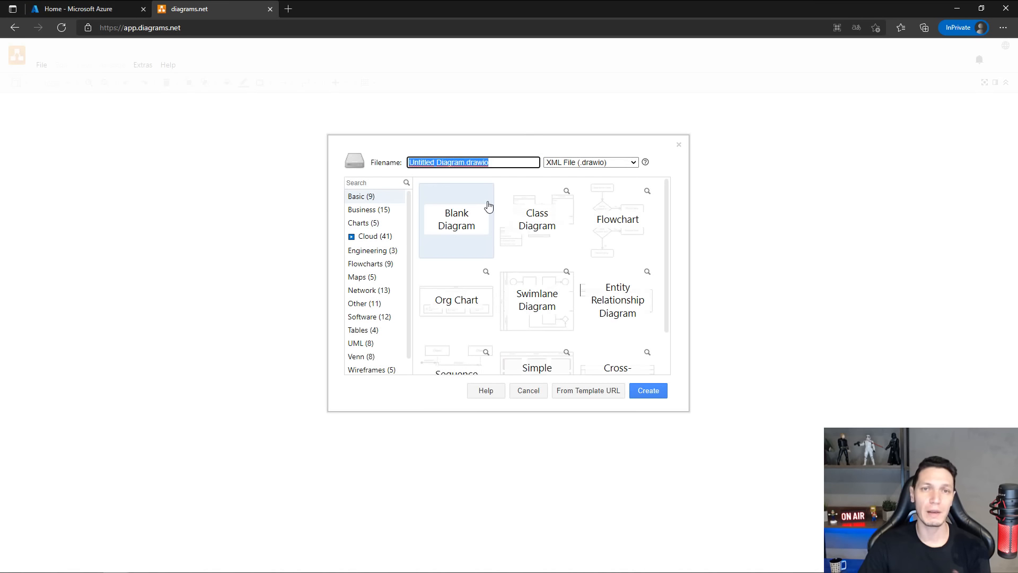
Create the diagram from the Blank Diagram template and save it in Documents as Redes_Maratona.
{"action": "scroll", "coordinate": [493, 230], "scroll_direction": "down", "scroll_amount": 1}
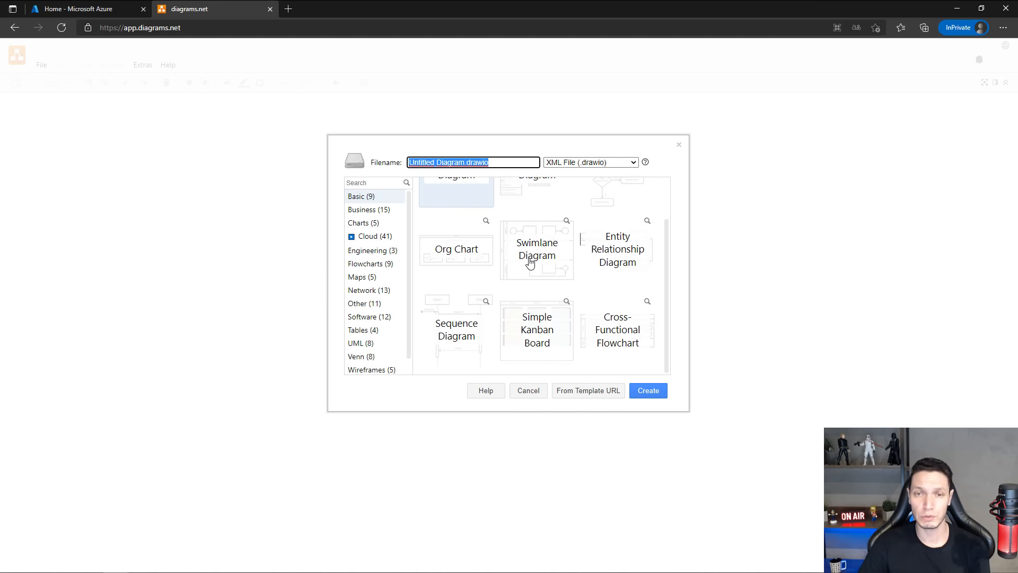
{"action": "scroll", "coordinate": [530, 262], "scroll_direction": "up", "scroll_amount": 1}
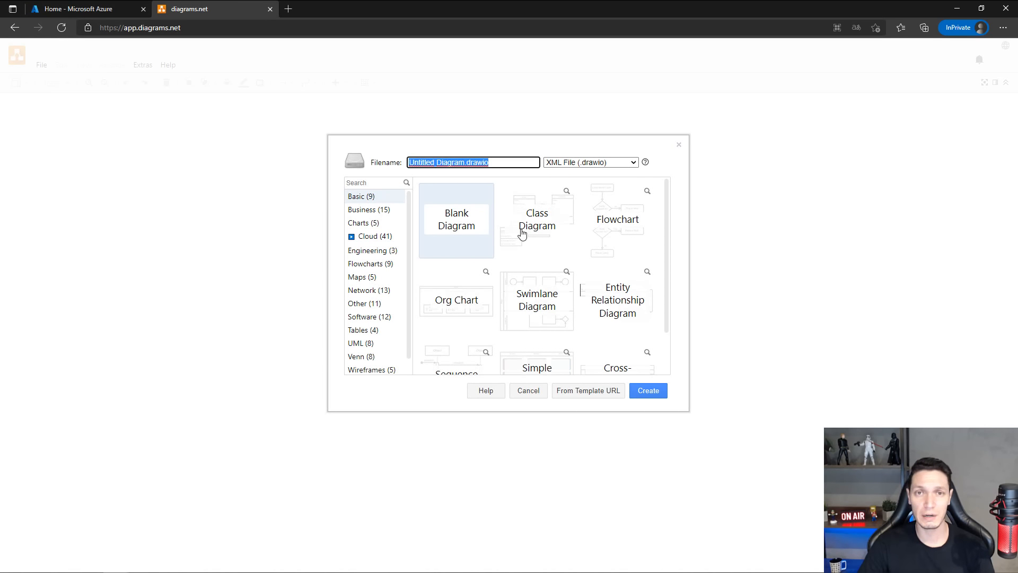
{"action": "left_click", "coordinate": [448, 214]}
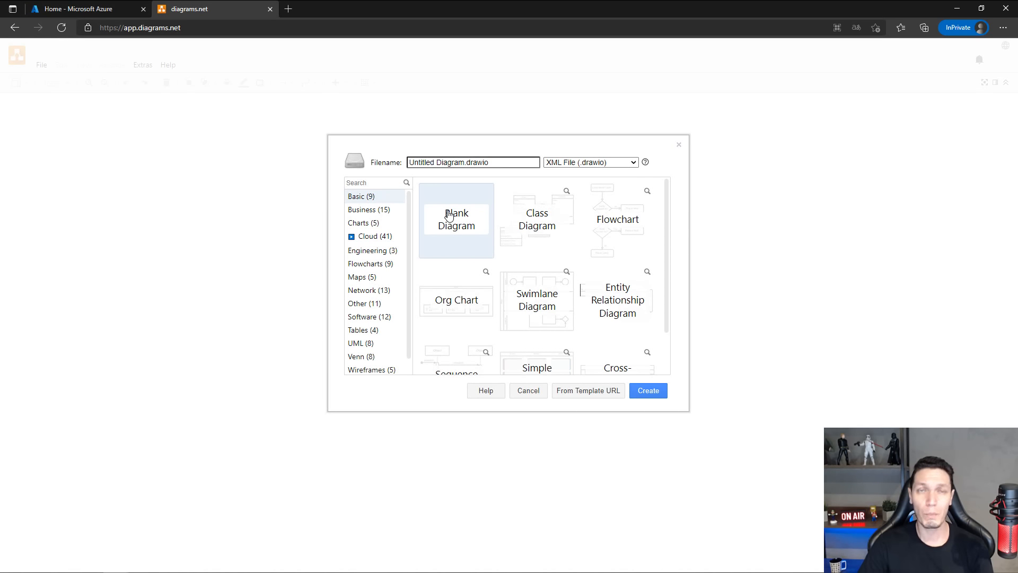
{"action": "left_click", "coordinate": [648, 391]}
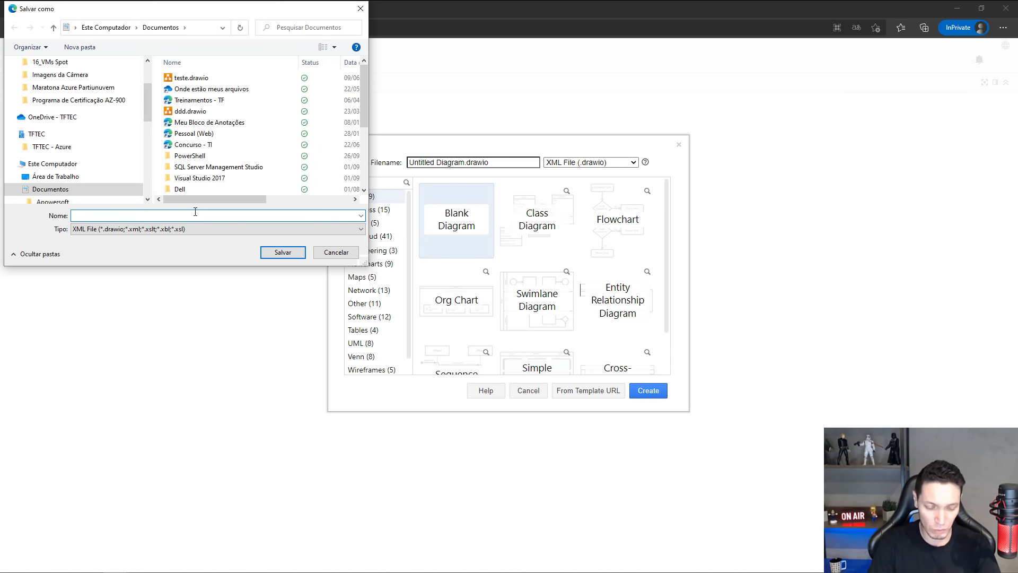
{"action": "type", "text": "Redes_"}
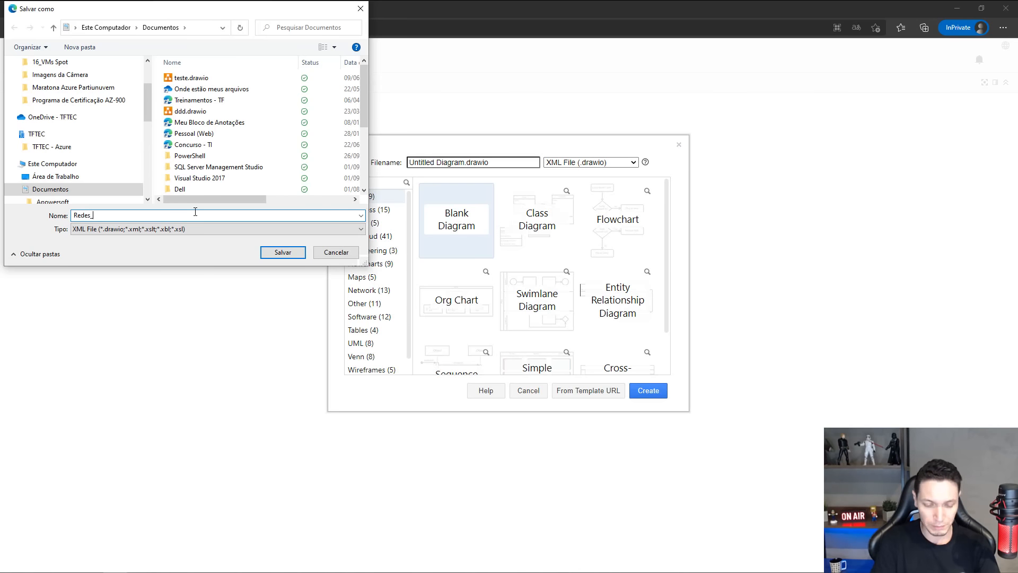
{"action": "type", "text": "Maratona"}
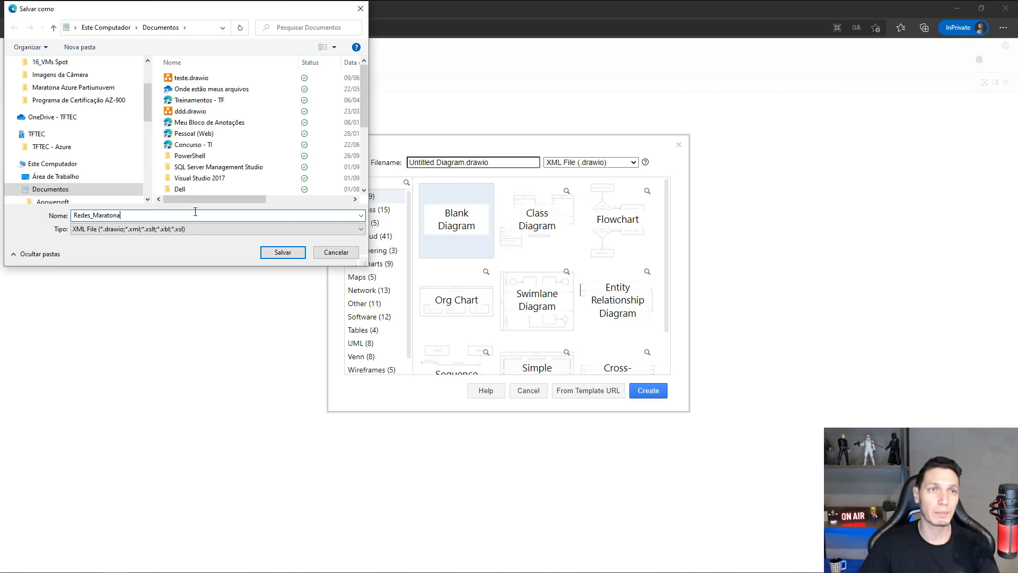
{"action": "left_click", "coordinate": [283, 251]}
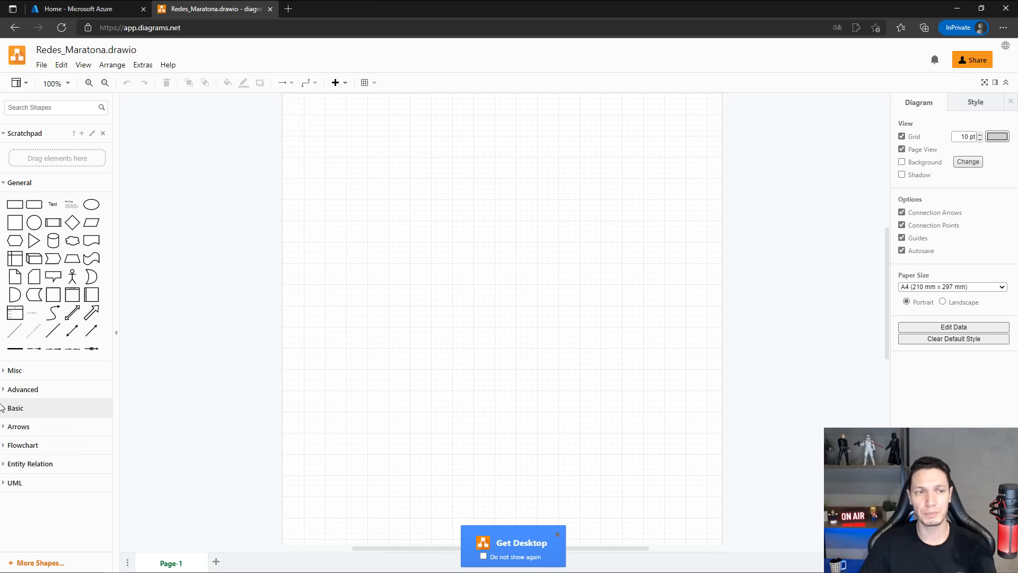
Add the Azure shape library from the Networking group to the available shapes.
{"action": "left_click", "coordinate": [5, 371]}
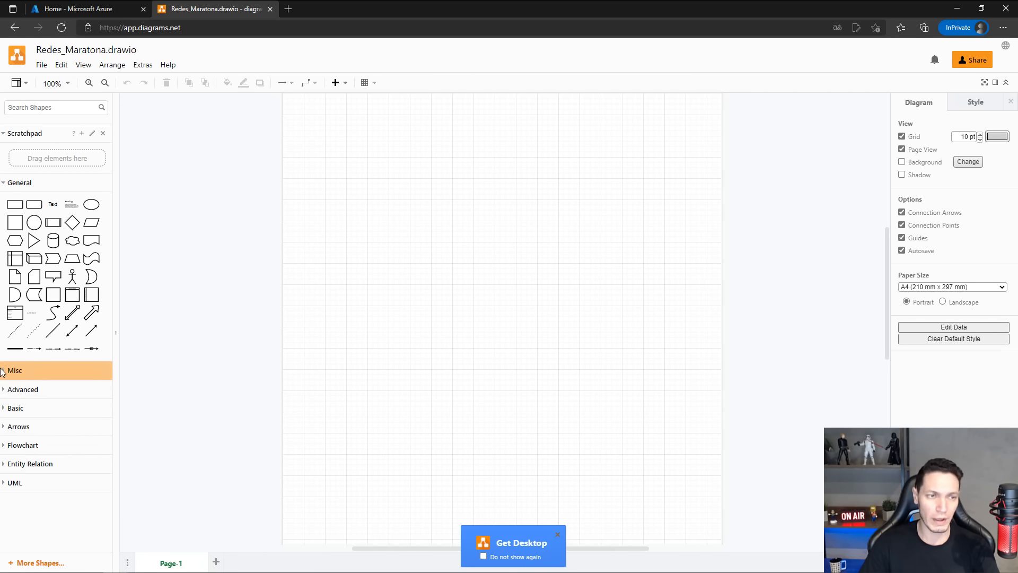
{"action": "left_click", "coordinate": [7, 374]}
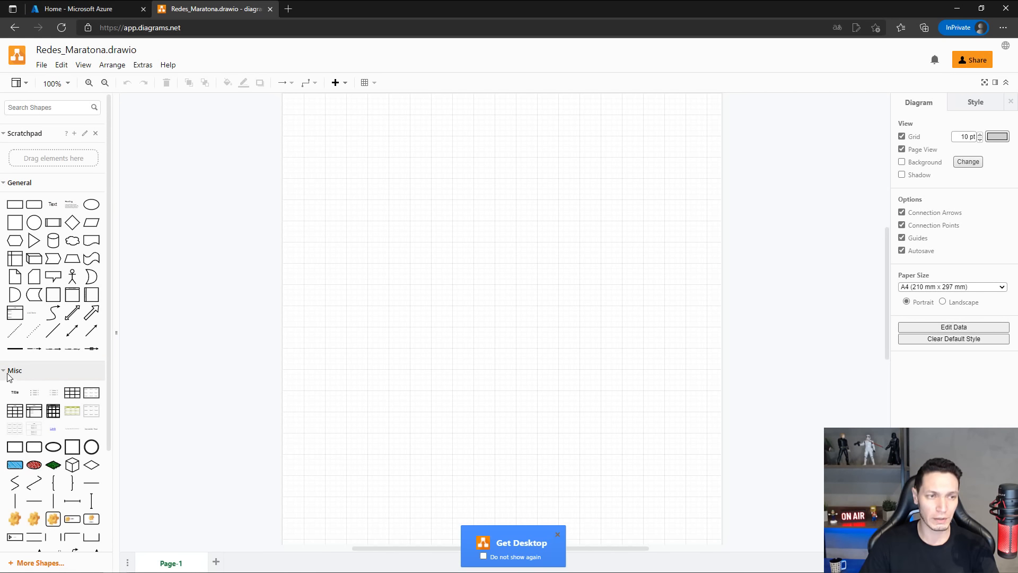
{"action": "left_click", "coordinate": [33, 565]}
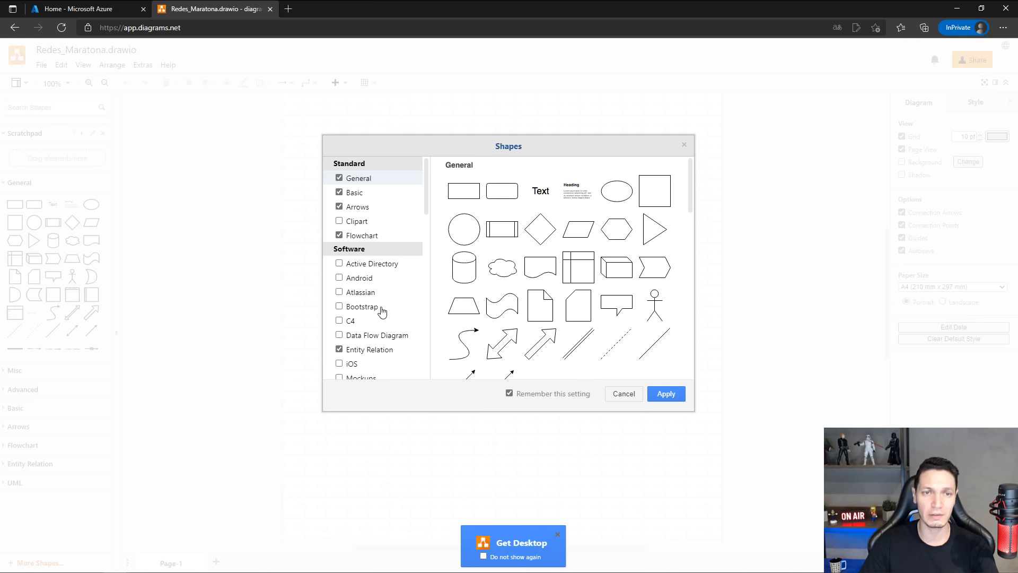
{"action": "scroll", "coordinate": [393, 246], "scroll_direction": "down", "scroll_amount": 2}
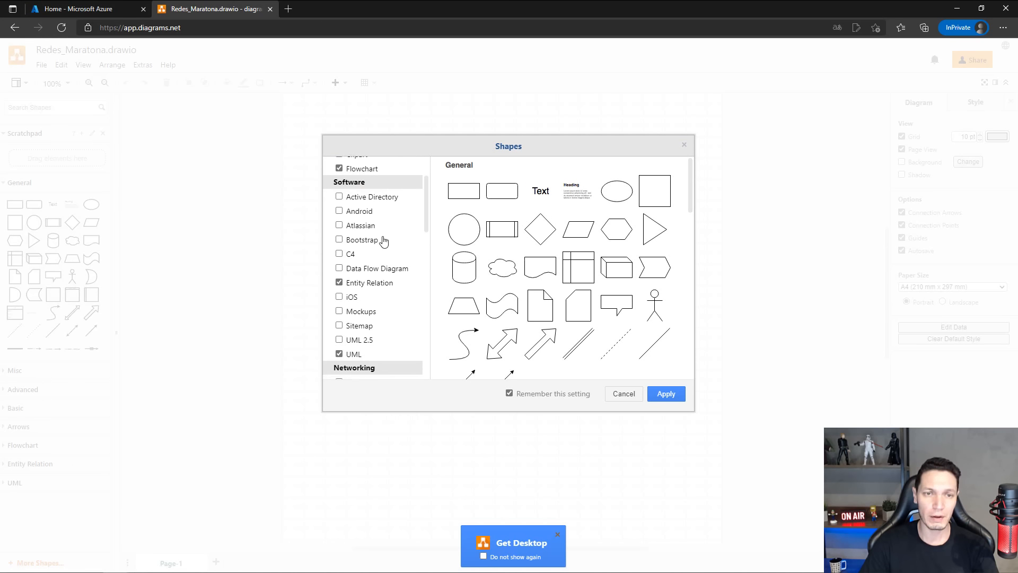
{"action": "scroll", "coordinate": [384, 242], "scroll_direction": "down", "scroll_amount": 3}
{"action": "scroll", "coordinate": [384, 241], "scroll_direction": "up", "scroll_amount": 4}
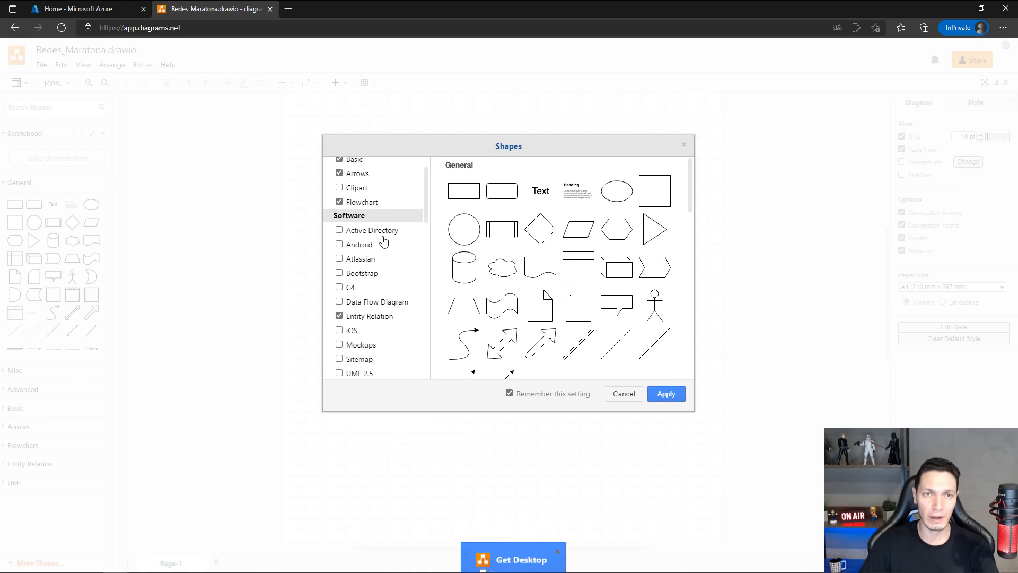
{"action": "scroll", "coordinate": [383, 241], "scroll_direction": "up", "scroll_amount": 1}
{"action": "scroll", "coordinate": [377, 236], "scroll_direction": "down", "scroll_amount": 3}
{"action": "scroll", "coordinate": [371, 255], "scroll_direction": "down", "scroll_amount": 3}
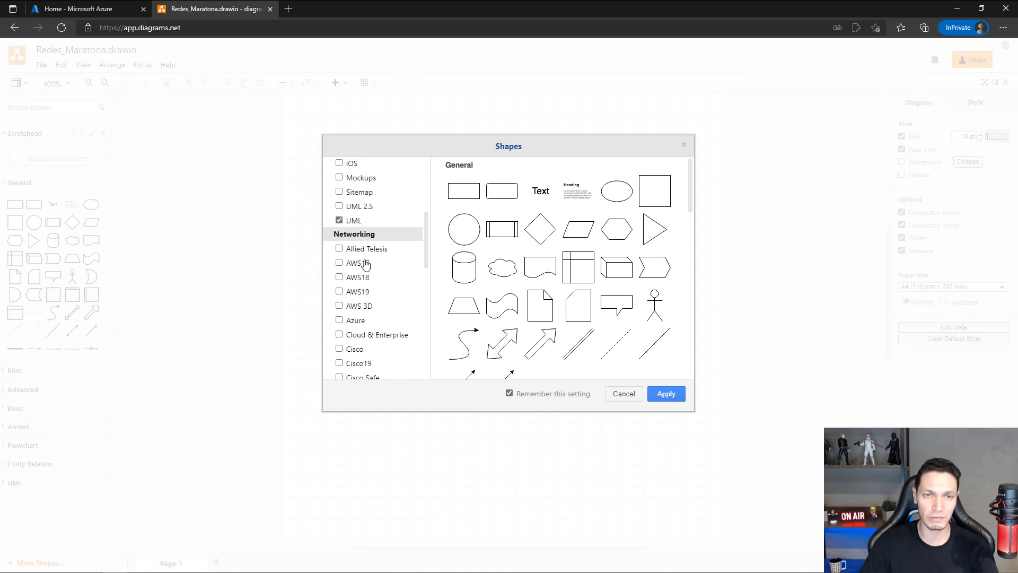
{"action": "left_click", "coordinate": [340, 321]}
{"action": "scroll", "coordinate": [371, 316], "scroll_direction": "down", "scroll_amount": 5}
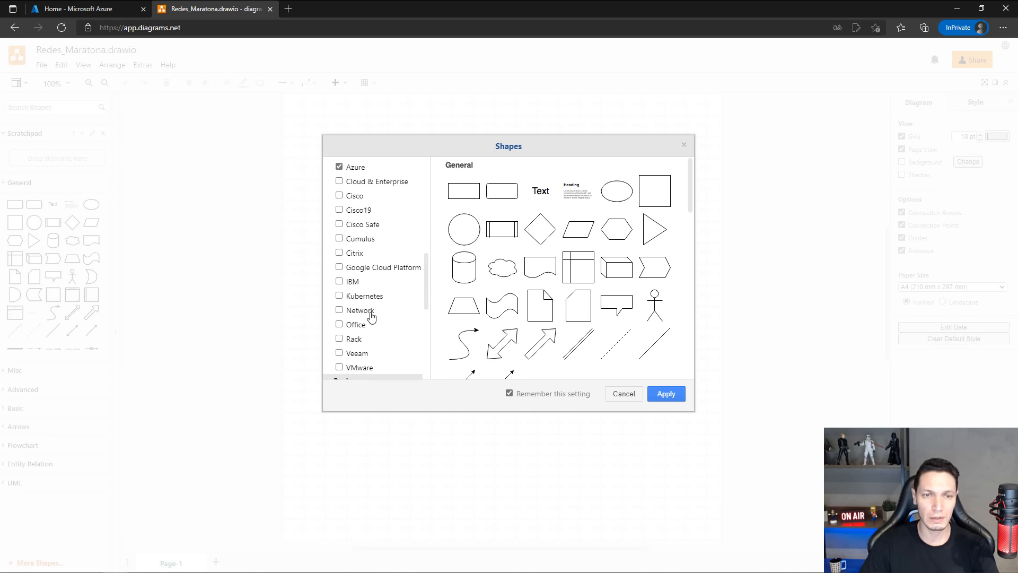
{"action": "scroll", "coordinate": [372, 317], "scroll_direction": "down", "scroll_amount": 4}
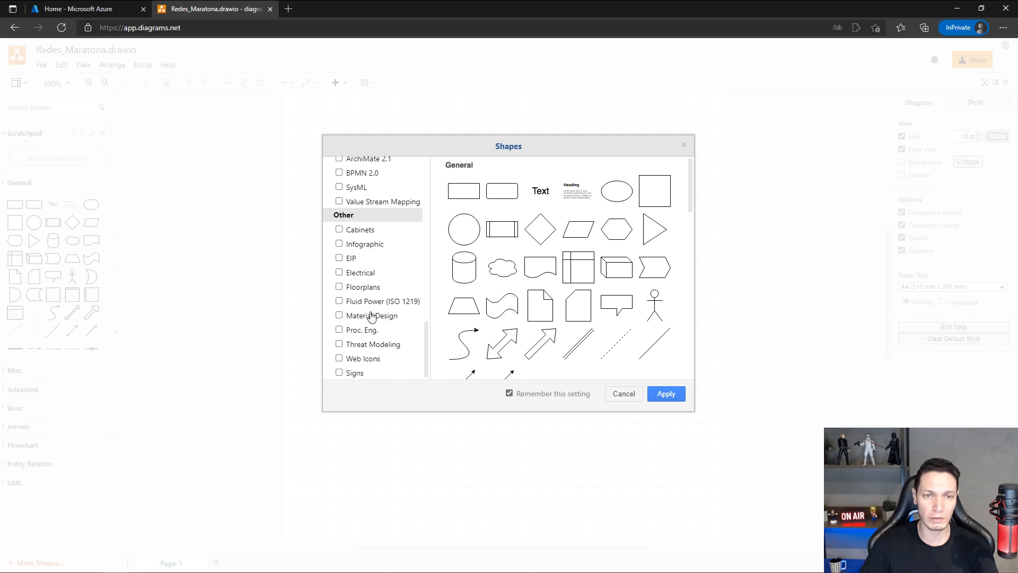
{"action": "left_click", "coordinate": [665, 393]}
Examine the added Azure shape categories, previewing the AI and Machine Learning and Analytics sets.
{"action": "scroll", "coordinate": [79, 341], "scroll_direction": "down", "scroll_amount": 6}
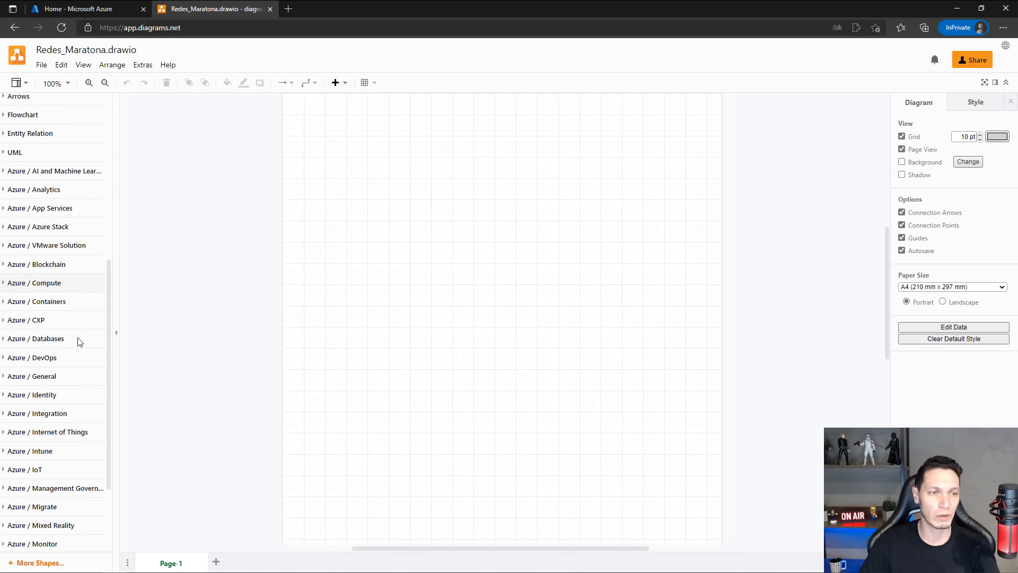
{"action": "left_click", "coordinate": [4, 157]}
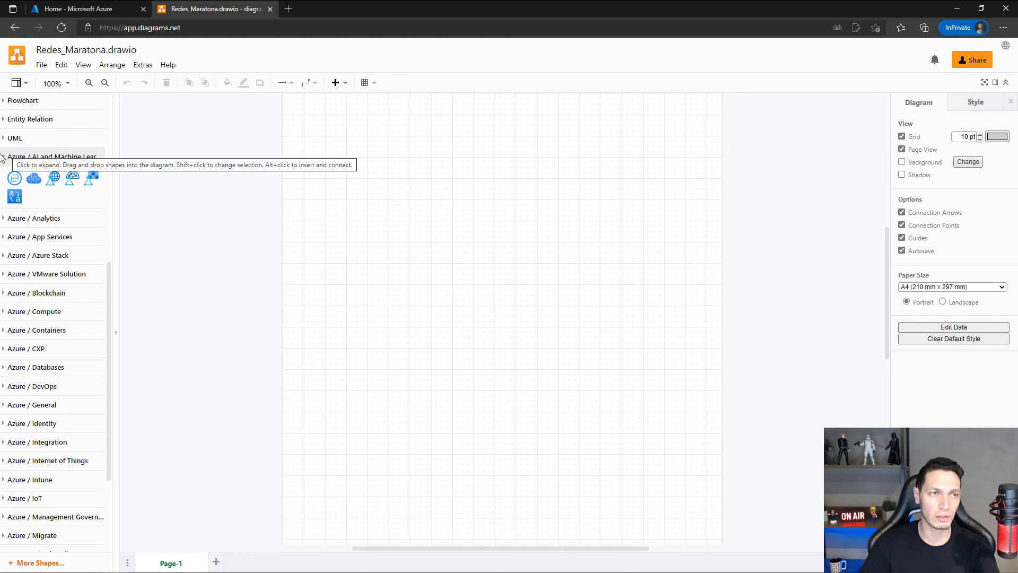
{"action": "left_click", "coordinate": [5, 158]}
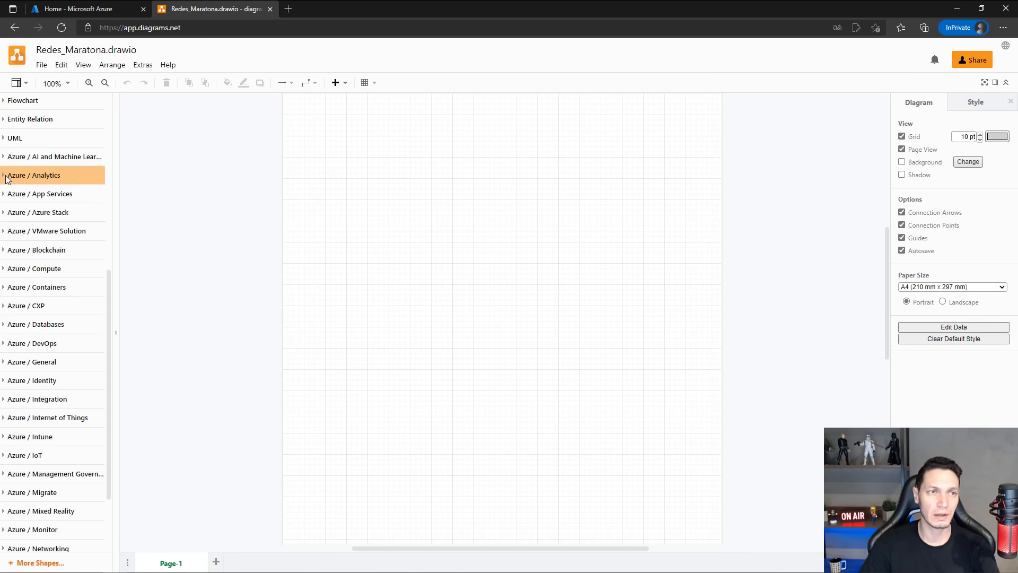
{"action": "left_click", "coordinate": [7, 176]}
{"action": "left_click", "coordinate": [7, 177]}
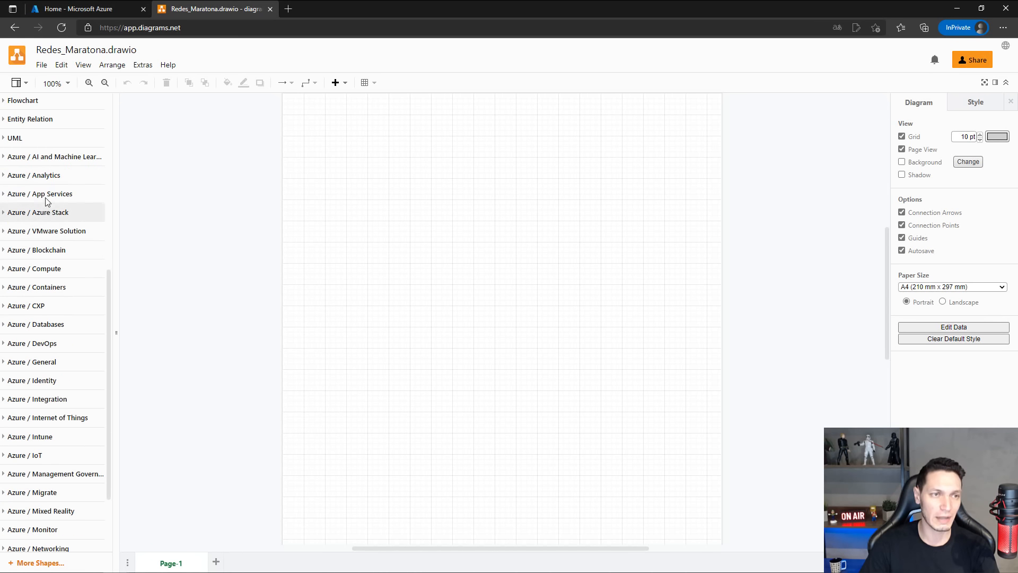
{"action": "scroll", "coordinate": [32, 371], "scroll_direction": "down", "scroll_amount": 2}
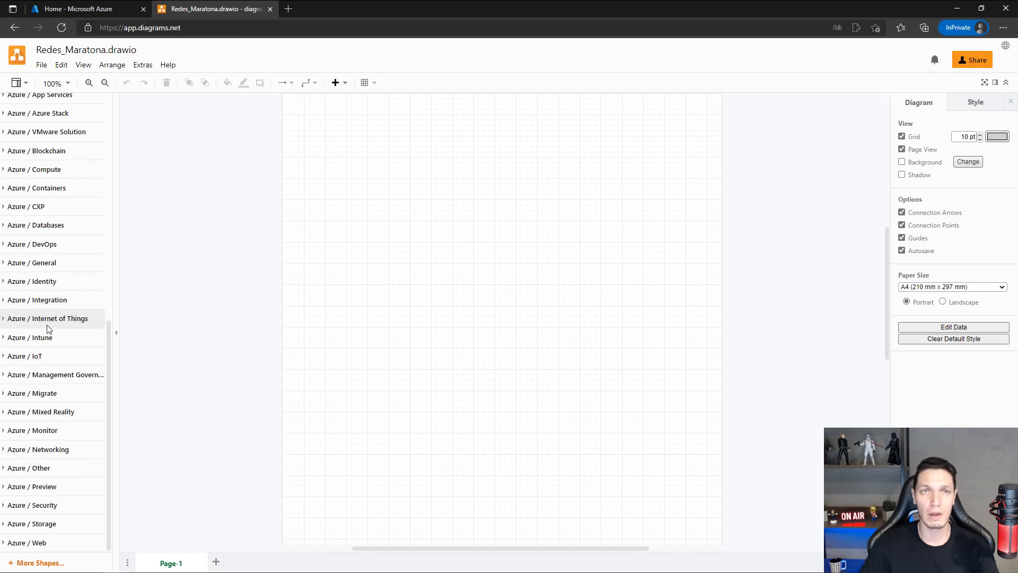
{"action": "scroll", "coordinate": [59, 310], "scroll_direction": "up", "scroll_amount": 9}
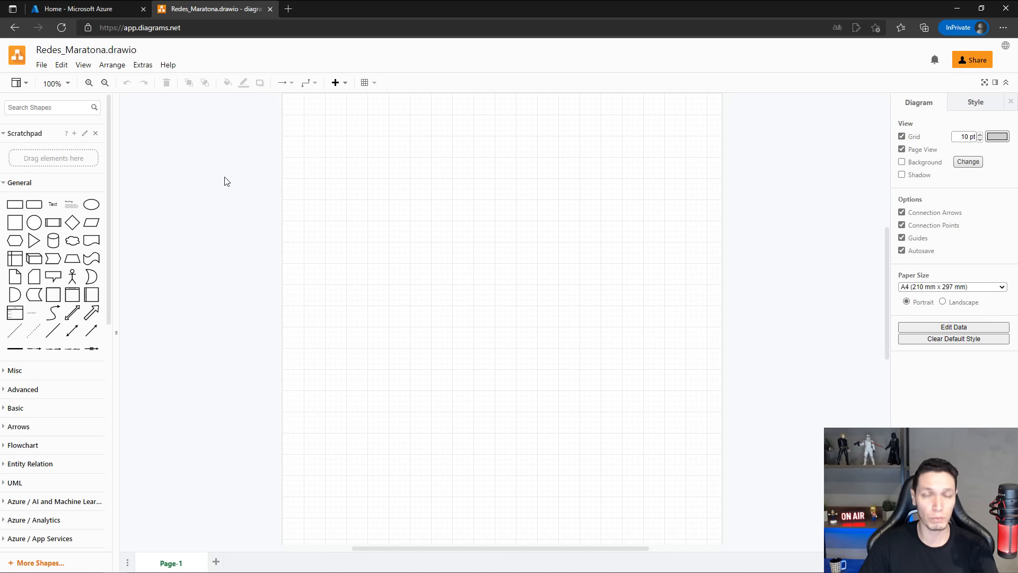
Expand the Azure / Networking shape category and examine its icons.
{"action": "scroll", "coordinate": [68, 401], "scroll_direction": "down", "scroll_amount": 5}
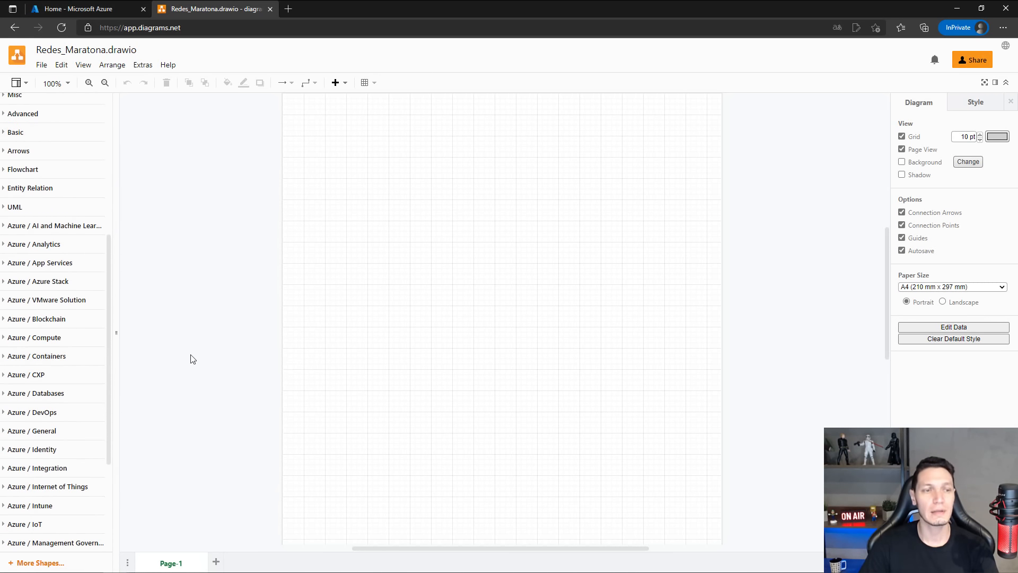
{"action": "scroll", "coordinate": [66, 339], "scroll_direction": "down", "scroll_amount": 1}
{"action": "scroll", "coordinate": [66, 340], "scroll_direction": "down", "scroll_amount": 2}
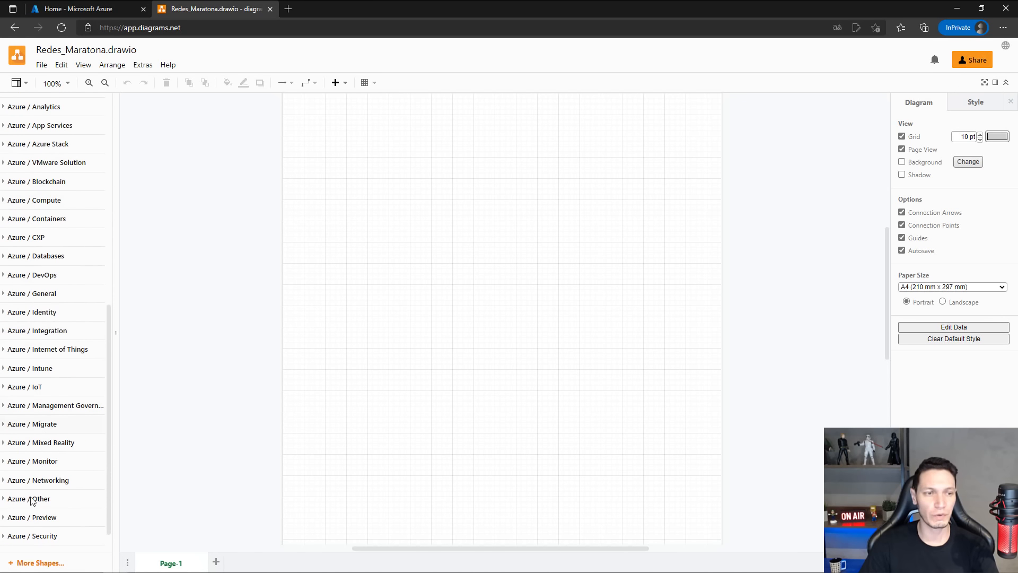
{"action": "left_click", "coordinate": [4, 486]}
{"action": "scroll", "coordinate": [4, 484], "scroll_direction": "down", "scroll_amount": 3}
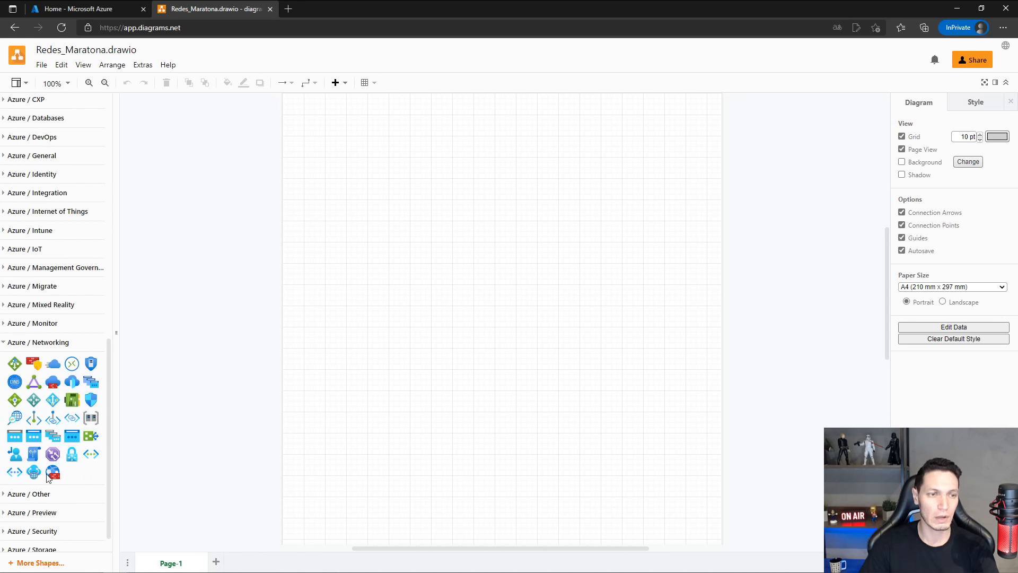
{"action": "mouse_move", "coordinate": [74, 384]}
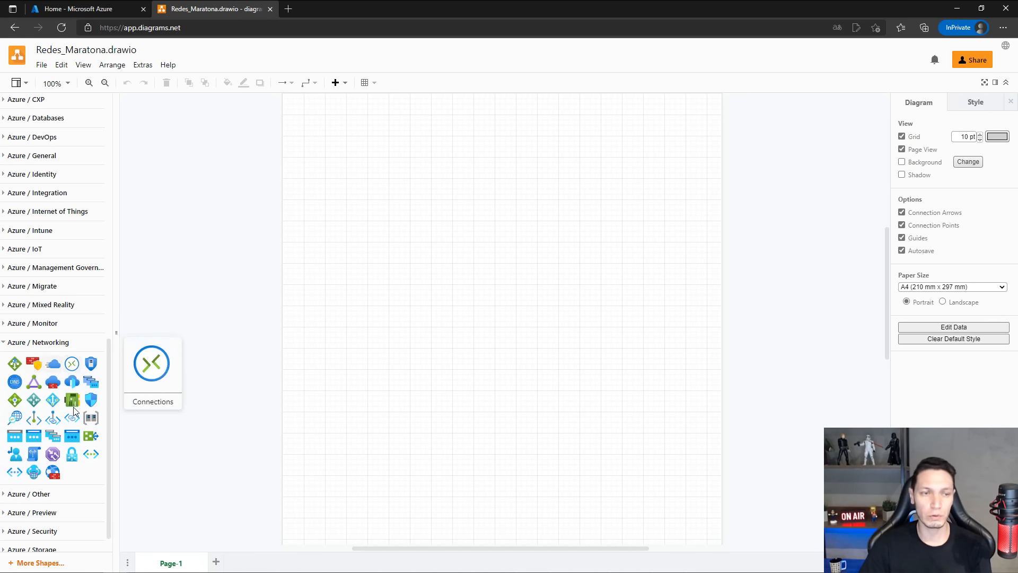
{"action": "mouse_move", "coordinate": [71, 444]}
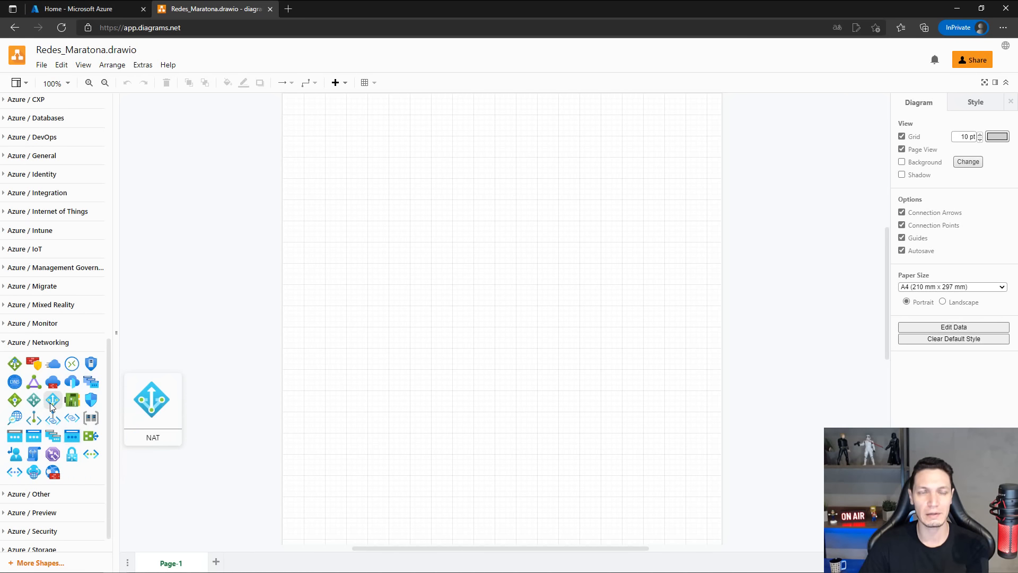
{"action": "scroll", "coordinate": [64, 265], "scroll_direction": "up", "scroll_amount": 20}
{"action": "mouse_move", "coordinate": [38, 219]}
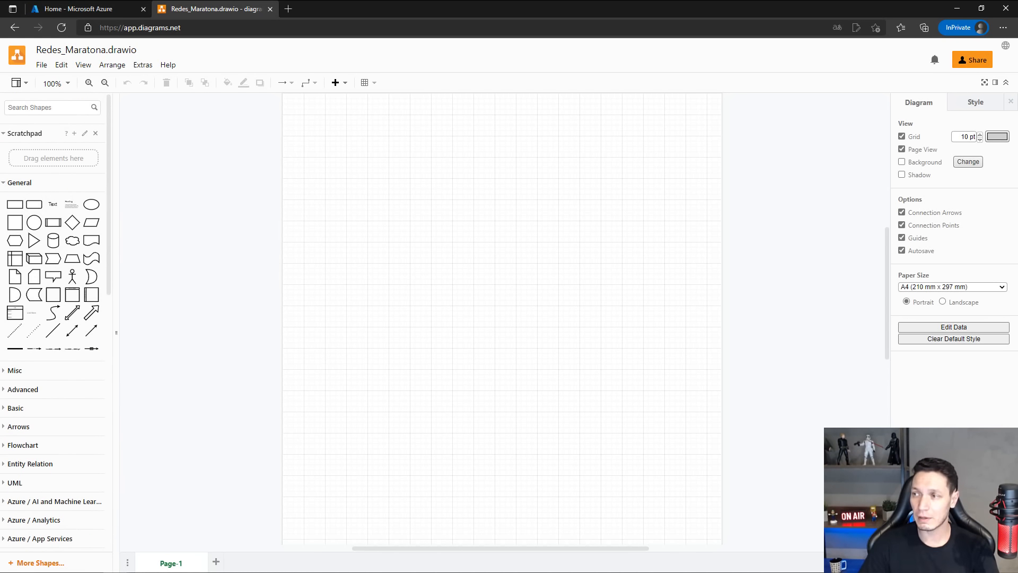
Switch to PowerPoint and examine the Arquitetura Hub-Spoke slide as a reference for the diagram.
{"action": "mouse_move", "coordinate": [1017, 286]}
{"action": "left_mouse_down"}
{"action": "mouse_move", "coordinate": [953, 281]}
{"action": "mouse_move", "coordinate": [361, 100]}
{"action": "left_mouse_up"}
{"action": "left_click", "coordinate": [583, 100]}
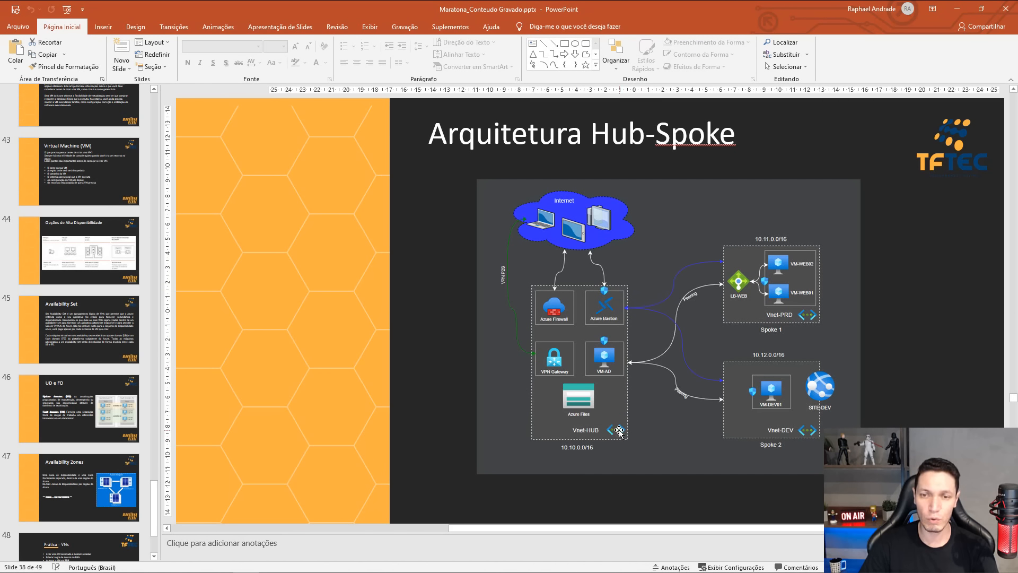
{"action": "left_click", "coordinate": [958, 9]}
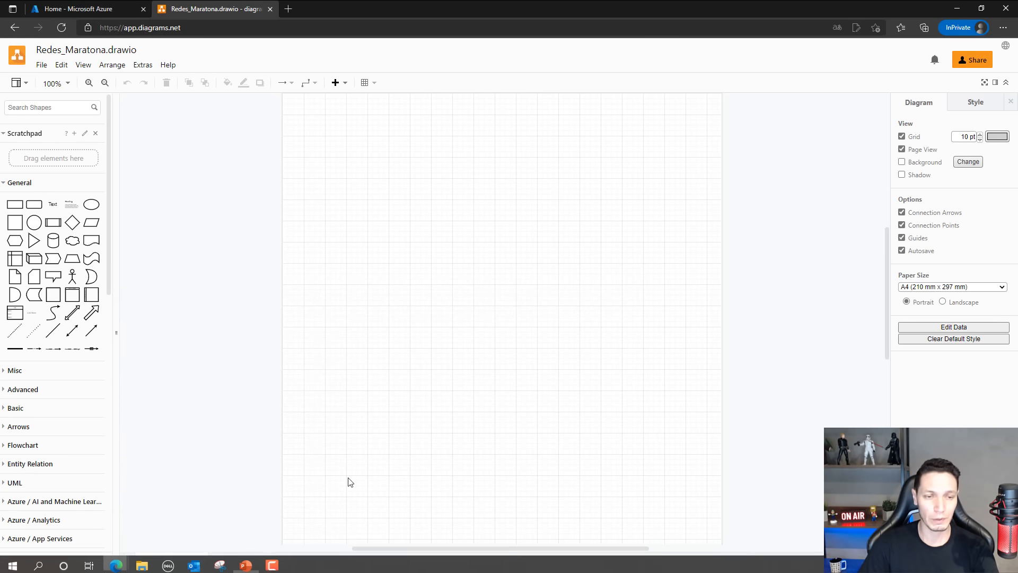
{"action": "left_click", "coordinate": [246, 562]}
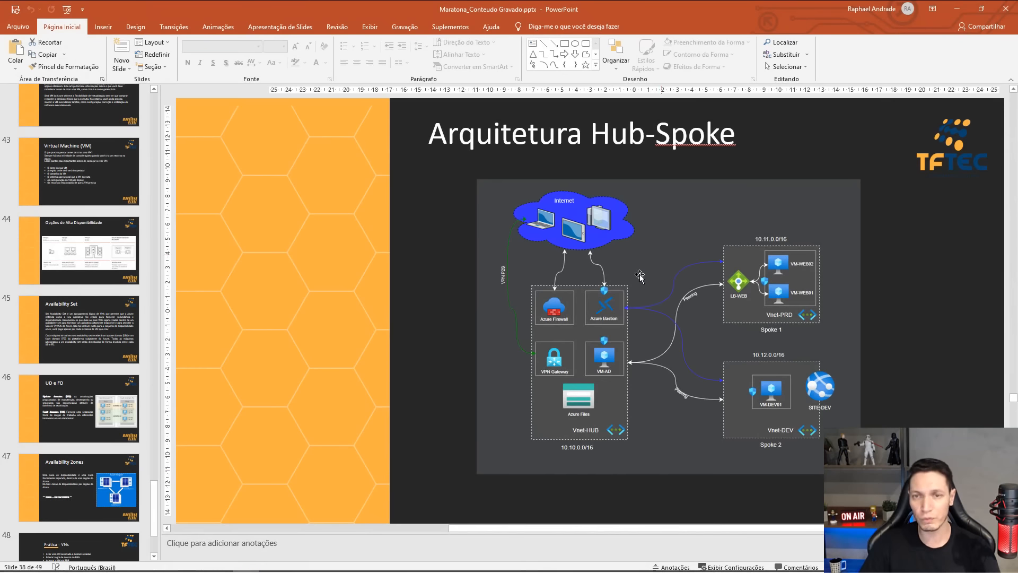
Switch back from PowerPoint to the Redes_Maratona.drawio diagram.
{"action": "left_click", "coordinate": [952, 8]}
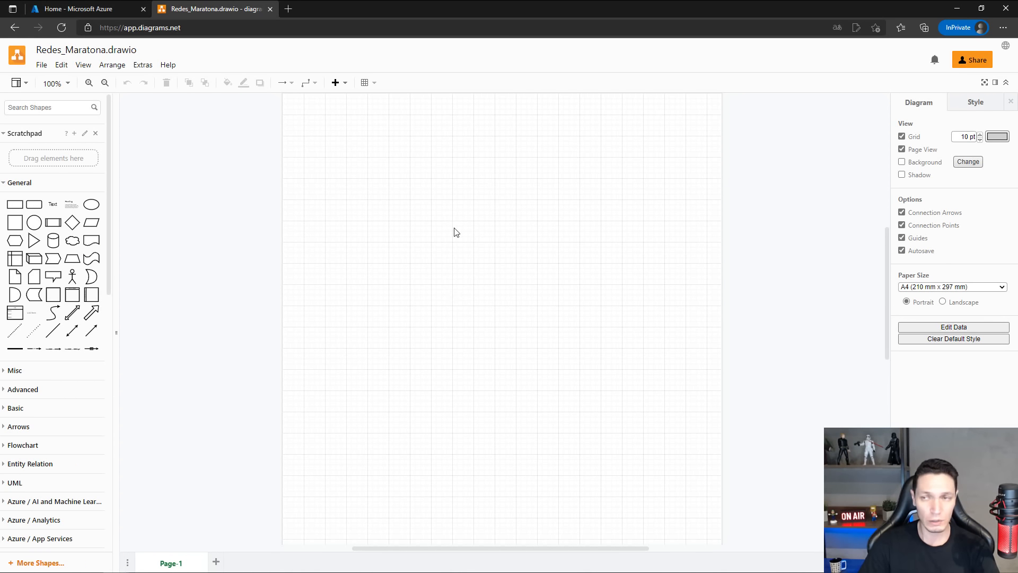
{"action": "left_click", "coordinate": [965, 102]}
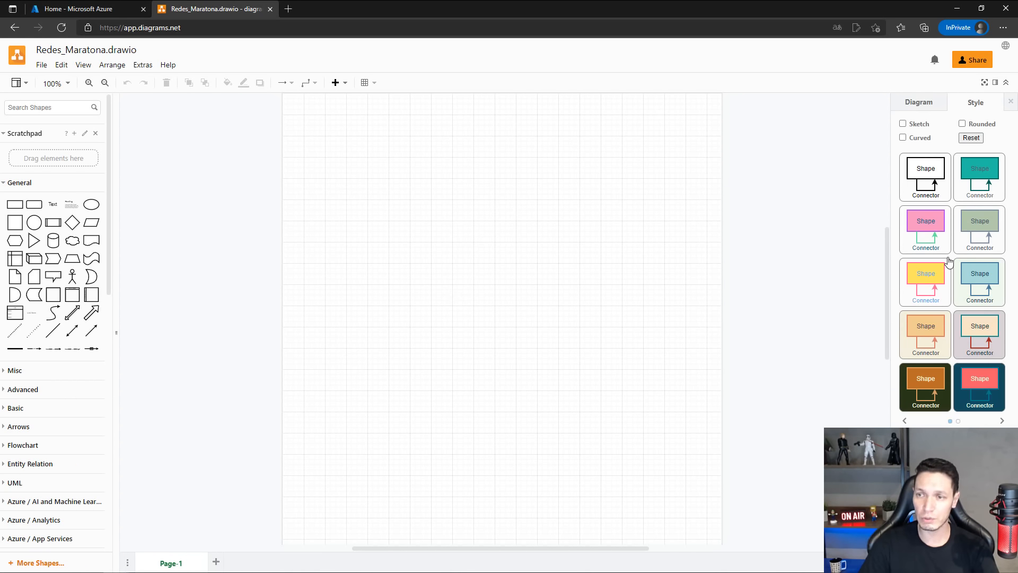
{"action": "left_click", "coordinate": [918, 103]}
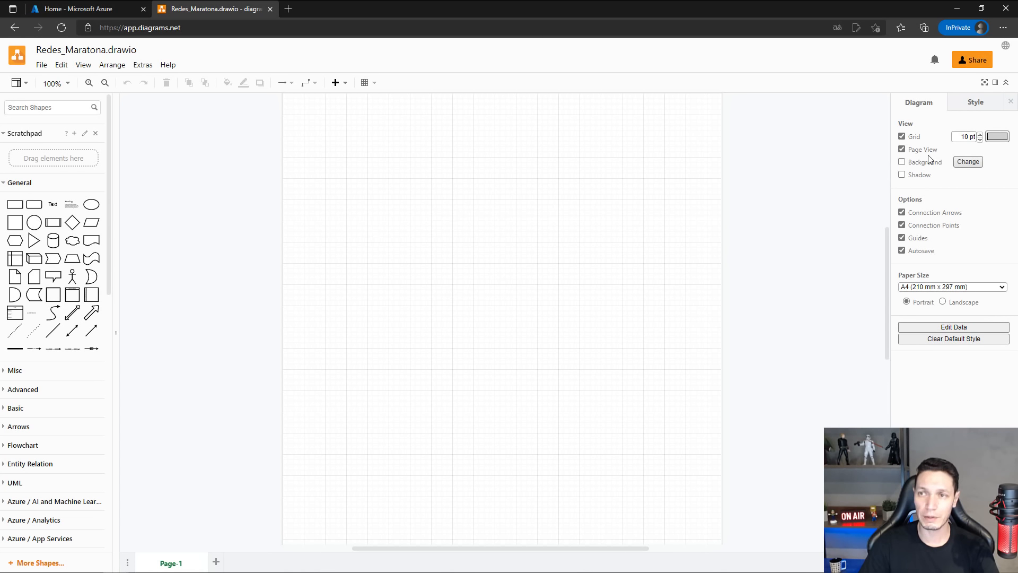
{"action": "left_click", "coordinate": [968, 162]}
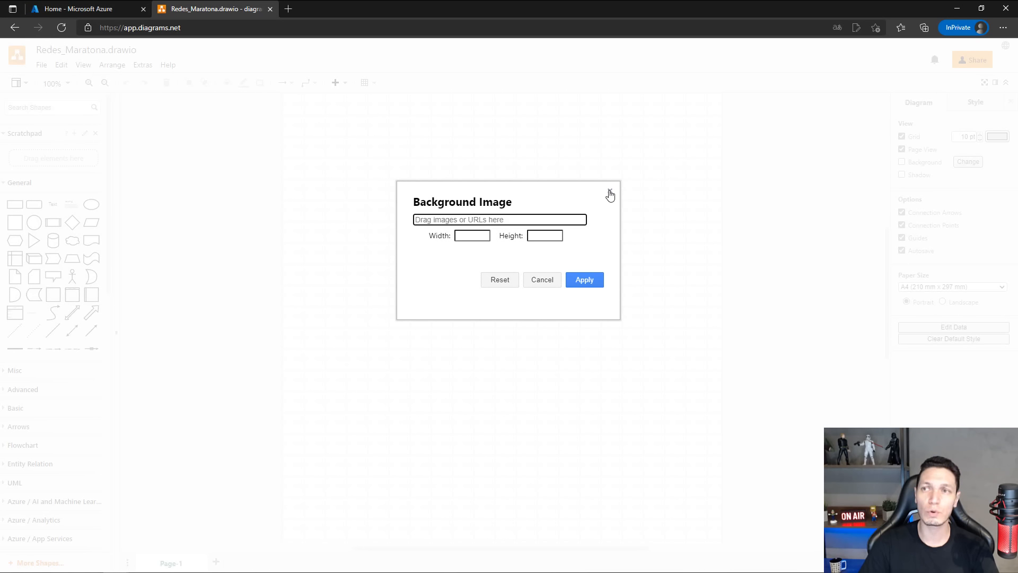
{"action": "left_click", "coordinate": [610, 193]}
Enable the page background and set its color to dark gray.
{"action": "left_click", "coordinate": [903, 163]}
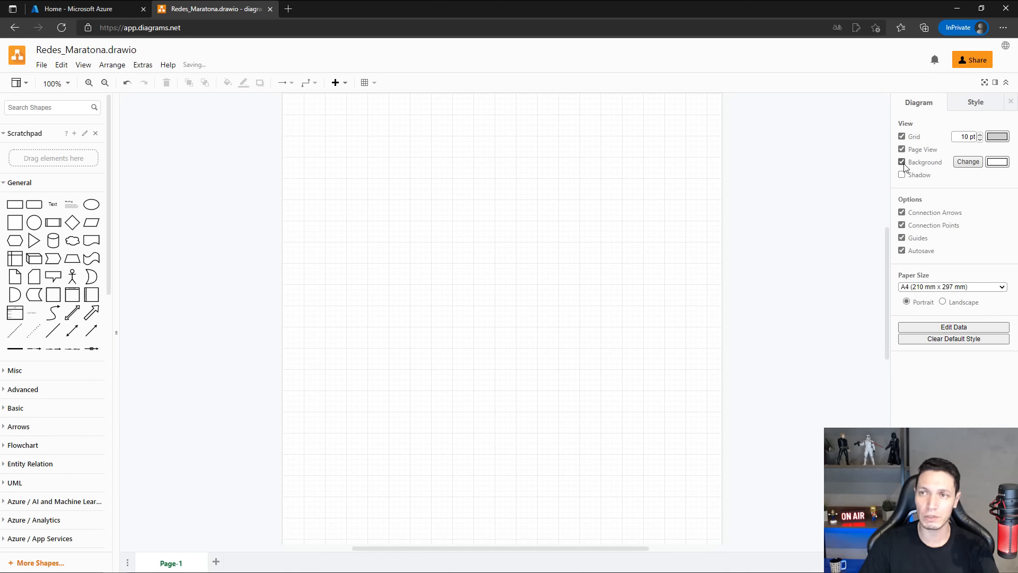
{"action": "left_click", "coordinate": [997, 162]}
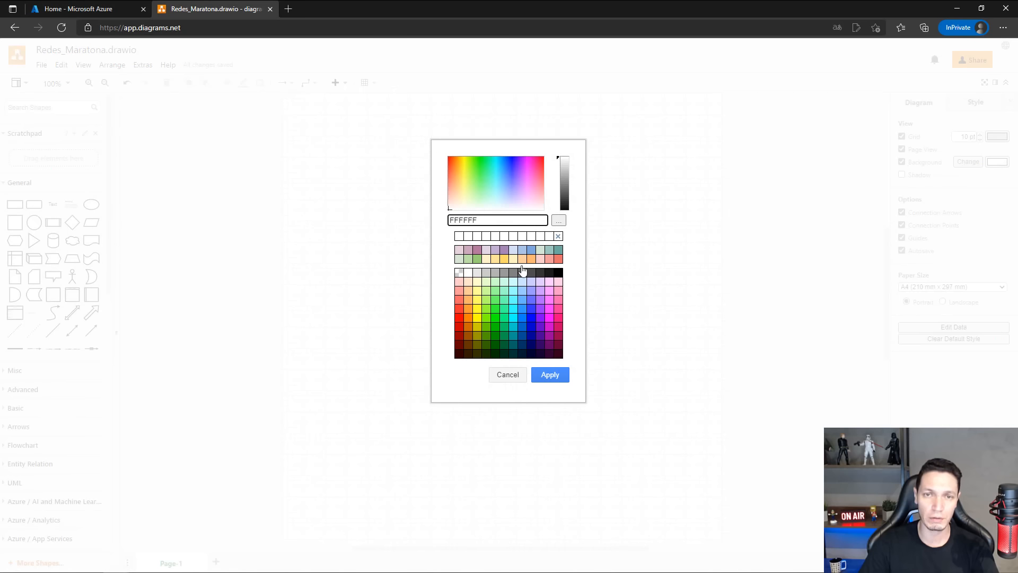
{"action": "left_click", "coordinate": [527, 273]}
{"action": "left_click", "coordinate": [549, 376]}
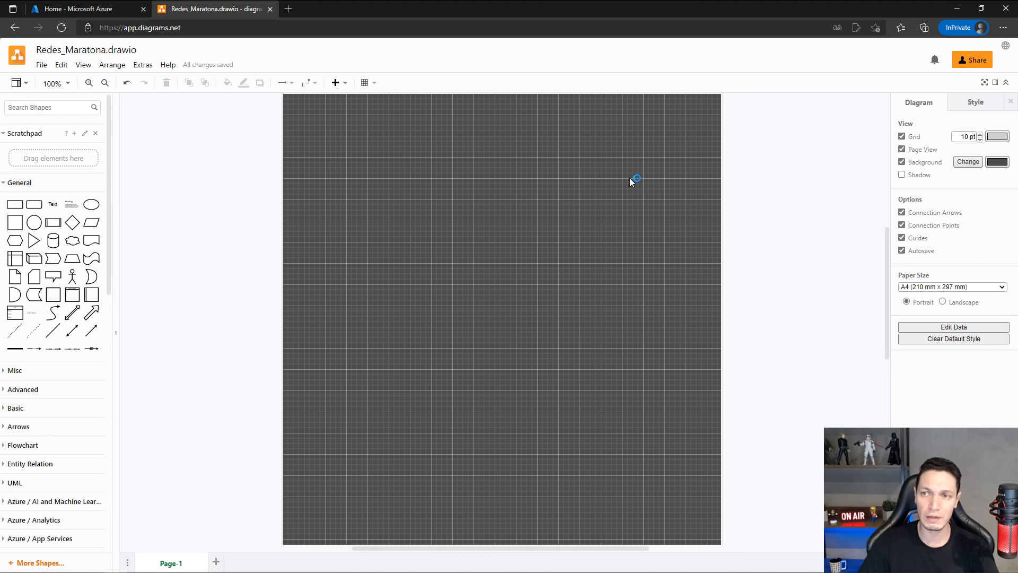
{"action": "left_click", "coordinate": [902, 238]}
{"action": "left_click", "coordinate": [902, 238]}
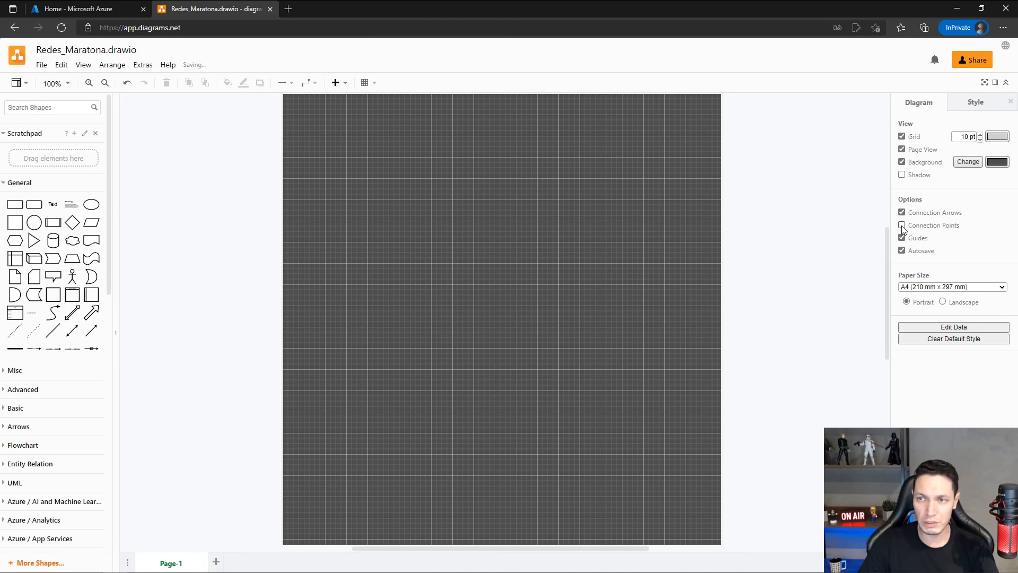
{"action": "left_click", "coordinate": [902, 225]}
{"action": "left_click", "coordinate": [902, 213]}
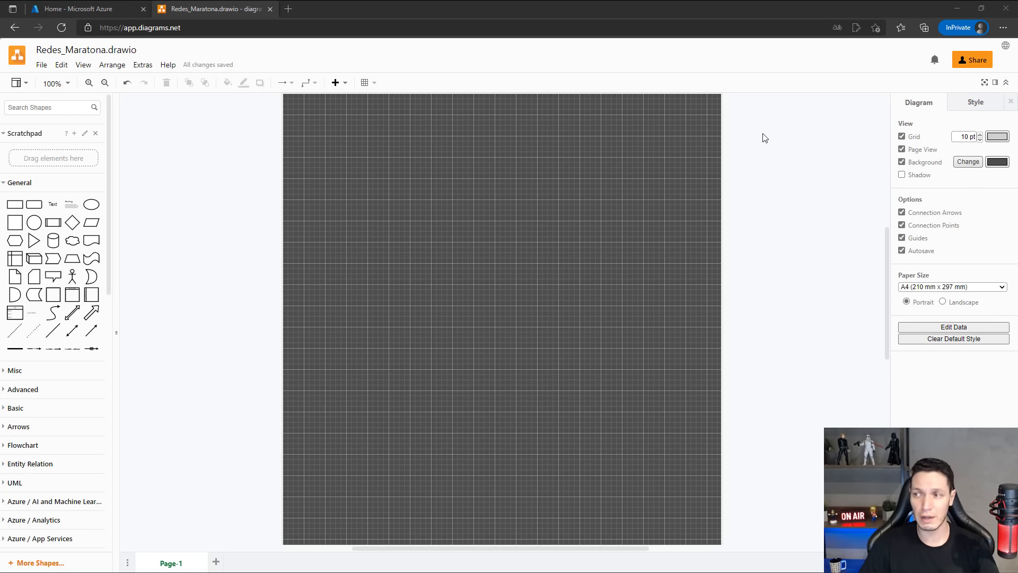
Check the Arquitetura Hub-Spoke slide in PowerPoint, return to the diagram and turn off the page grid.
{"action": "key", "text": "alt+Tab"}
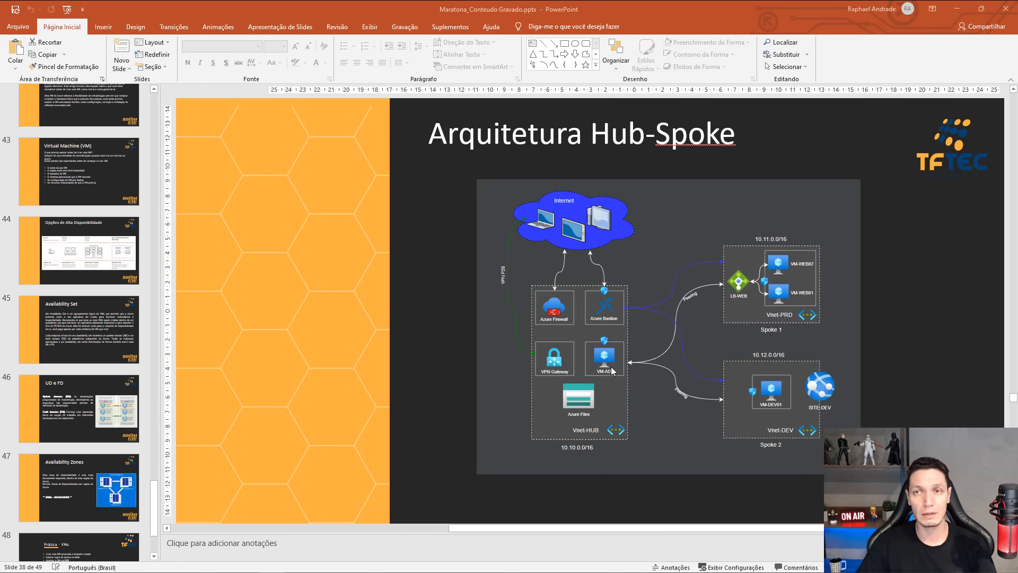
{"action": "left_click", "coordinate": [957, 9]}
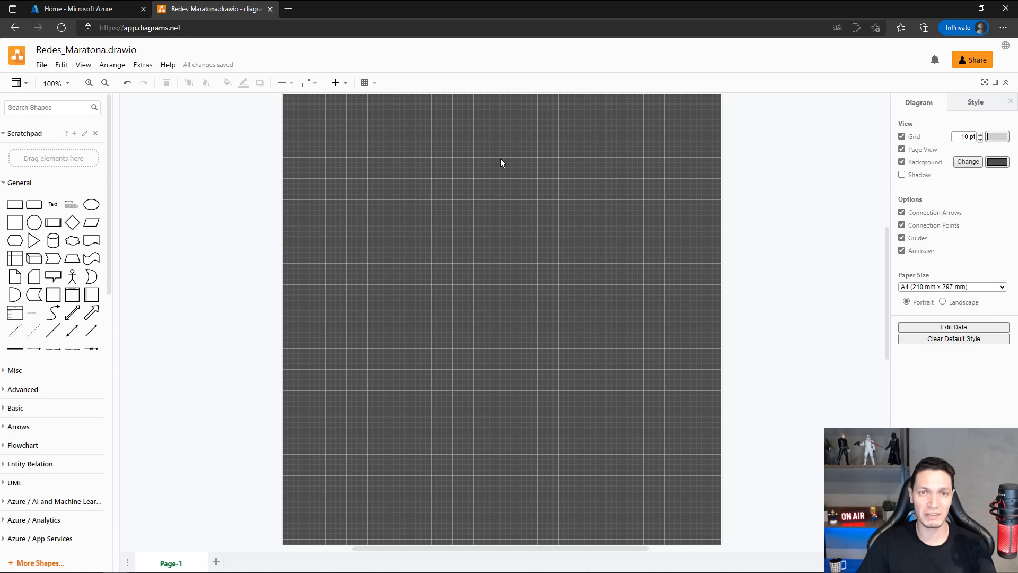
{"action": "left_click", "coordinate": [902, 138]}
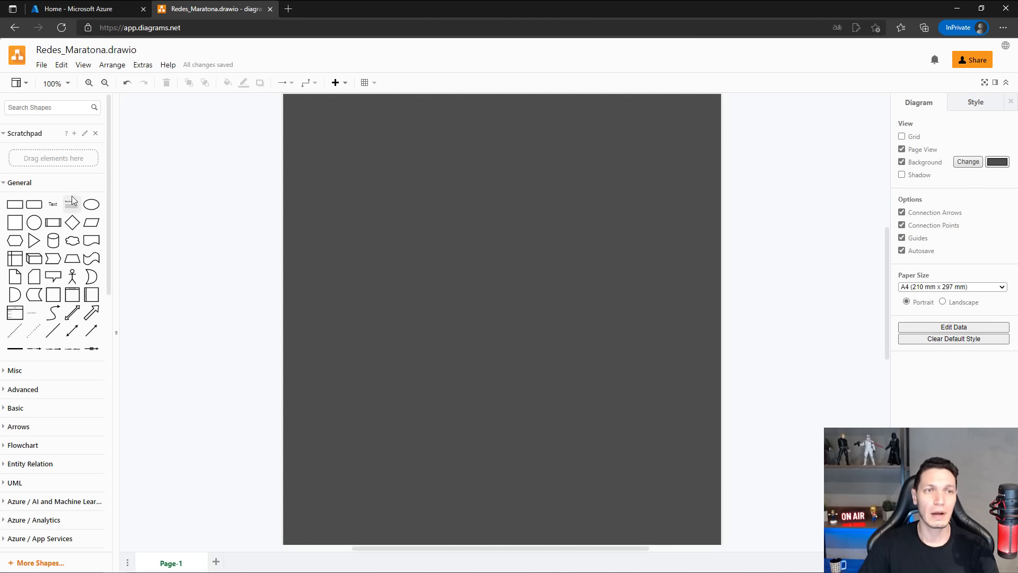
Add a rectangle from the General shapes, enlarge it and position it centrally in the upper part of the page.
{"action": "scroll", "coordinate": [74, 194], "scroll_direction": "down", "scroll_amount": 4}
{"action": "scroll", "coordinate": [91, 189], "scroll_direction": "up", "scroll_amount": 4}
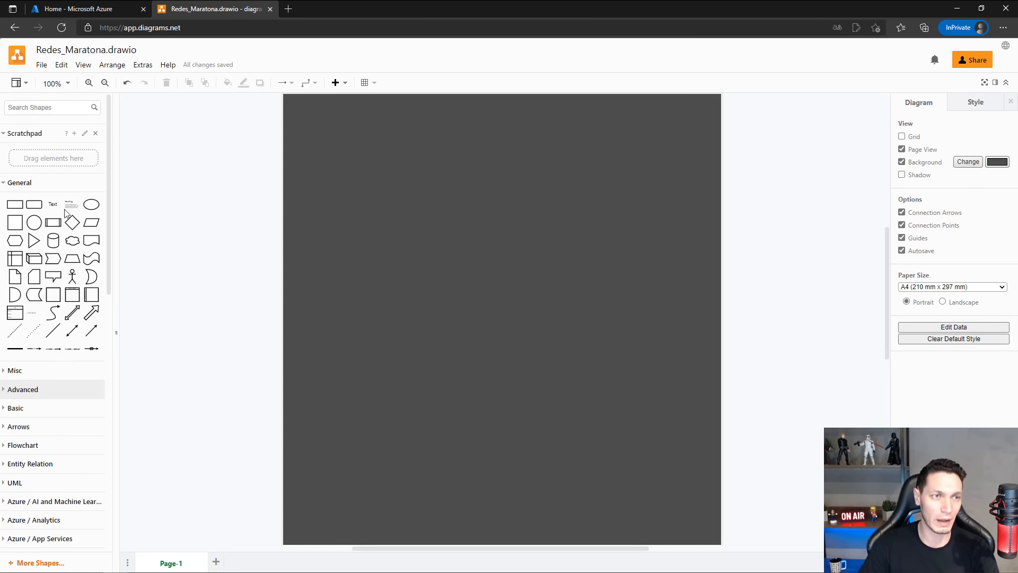
{"action": "left_click", "coordinate": [17, 208]}
{"action": "left_click_drag", "start_coordinate": [492, 305], "coordinate": [370, 210]}
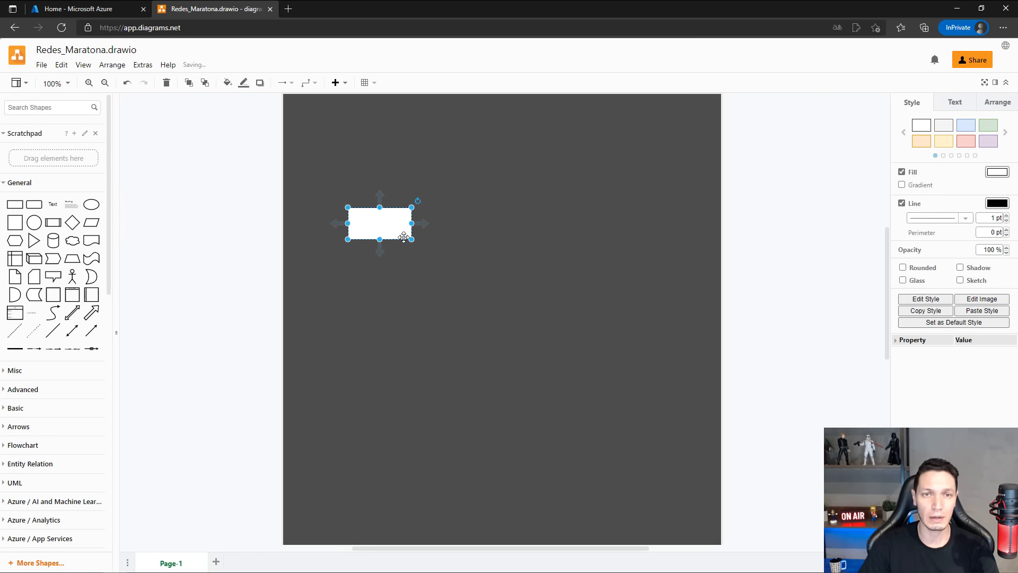
{"action": "left_click_drag", "start_coordinate": [412, 239], "coordinate": [573, 281]}
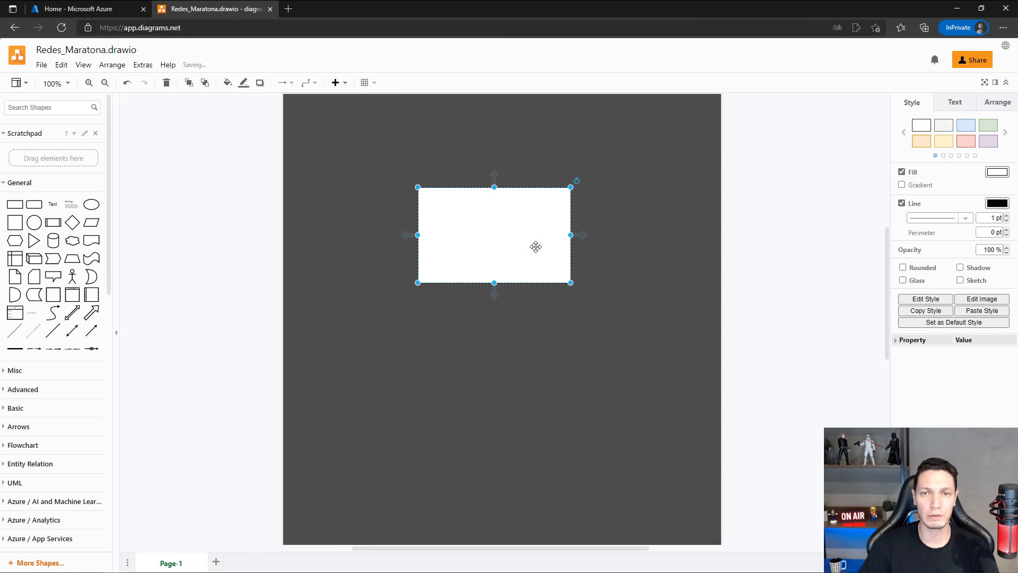
{"action": "mouse_move", "coordinate": [536, 245]}
{"action": "left_mouse_down"}
{"action": "mouse_move", "coordinate": [548, 240]}
{"action": "mouse_move", "coordinate": [525, 243]}
{"action": "left_mouse_up"}
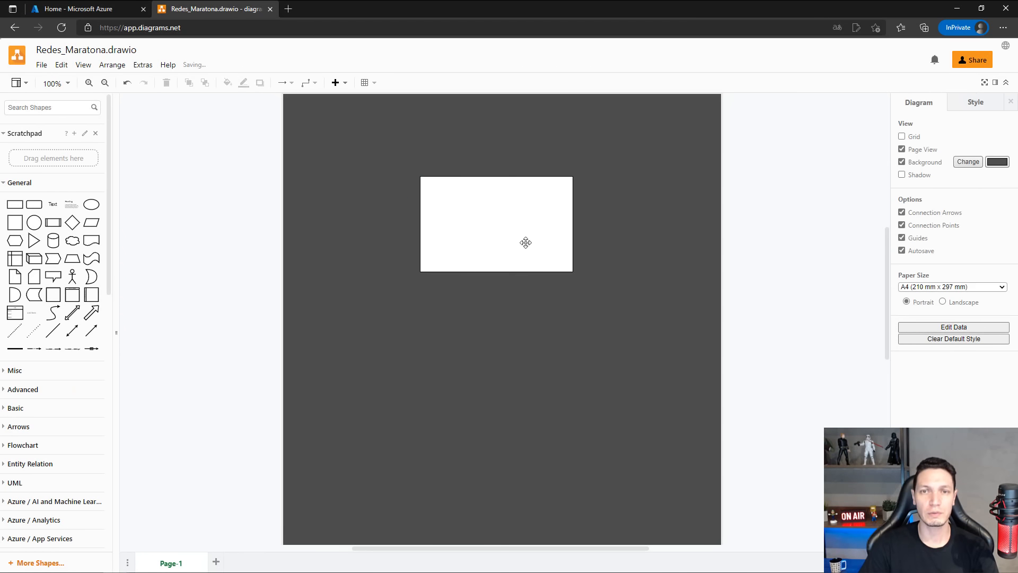
Apply the light blue preset style to the rectangle and set its outline color to white.
{"action": "left_click", "coordinate": [519, 218]}
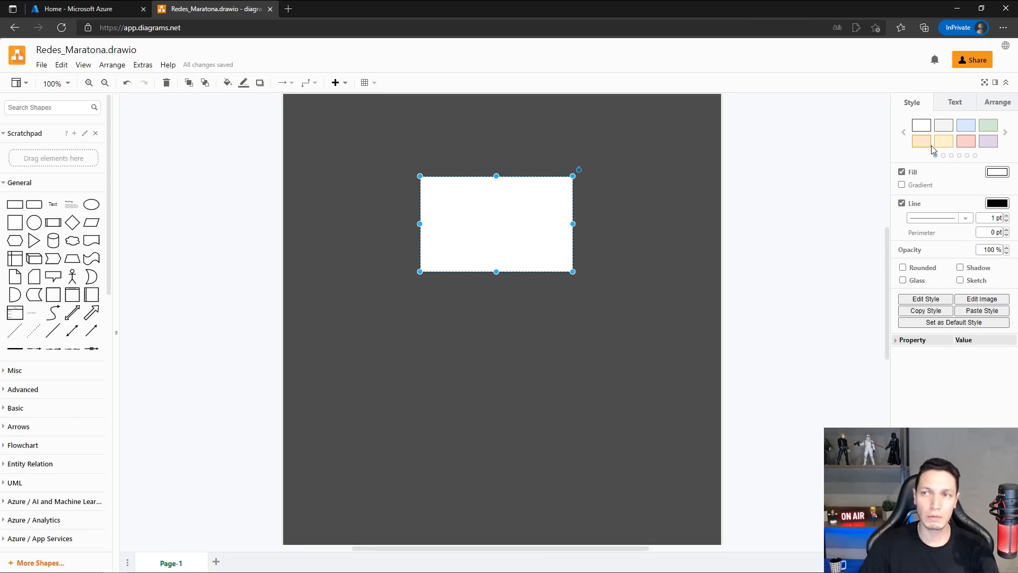
{"action": "left_click", "coordinate": [944, 126]}
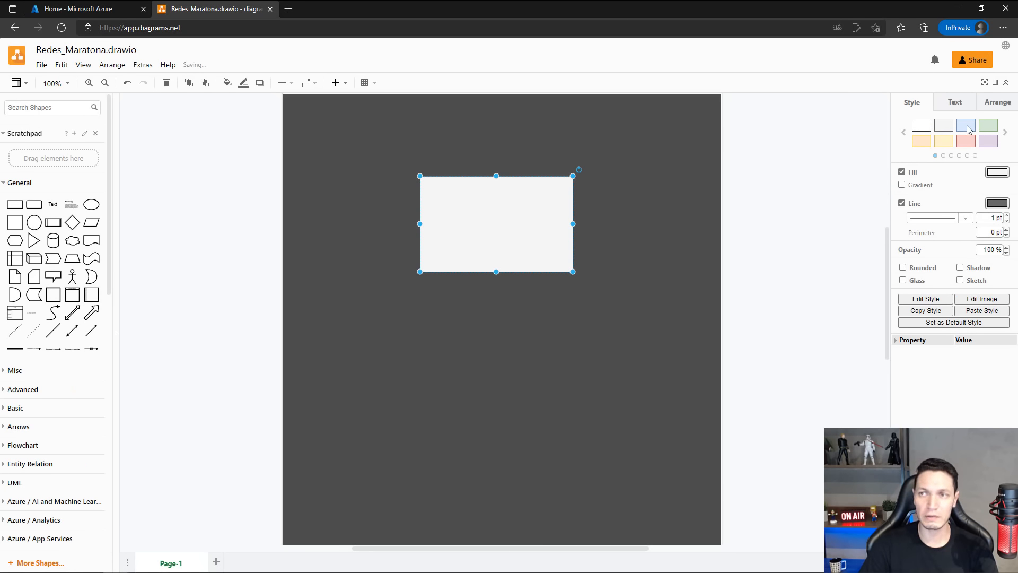
{"action": "left_click", "coordinate": [968, 128]}
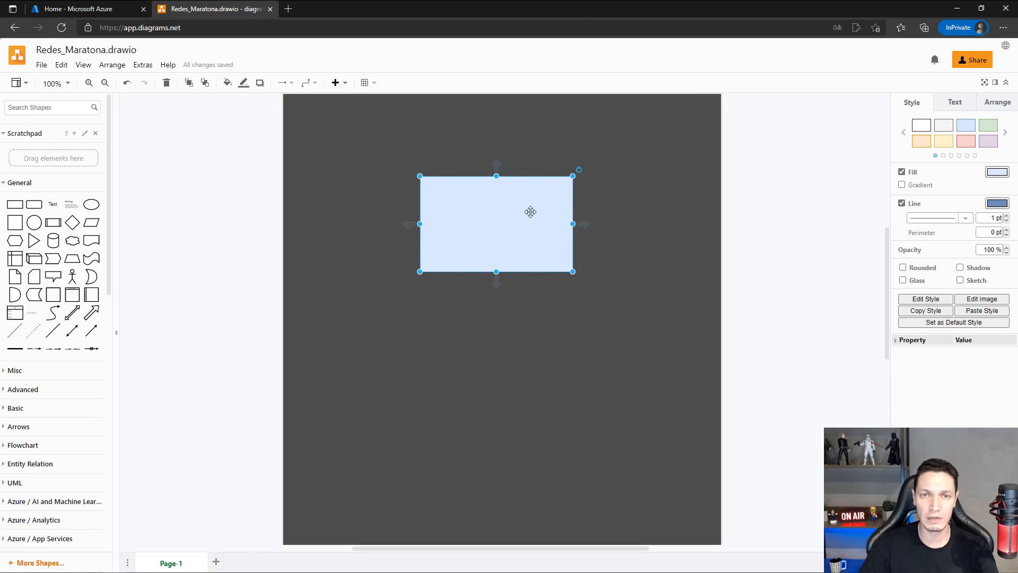
{"action": "left_click", "coordinate": [996, 203]}
{"action": "left_click", "coordinate": [469, 239]}
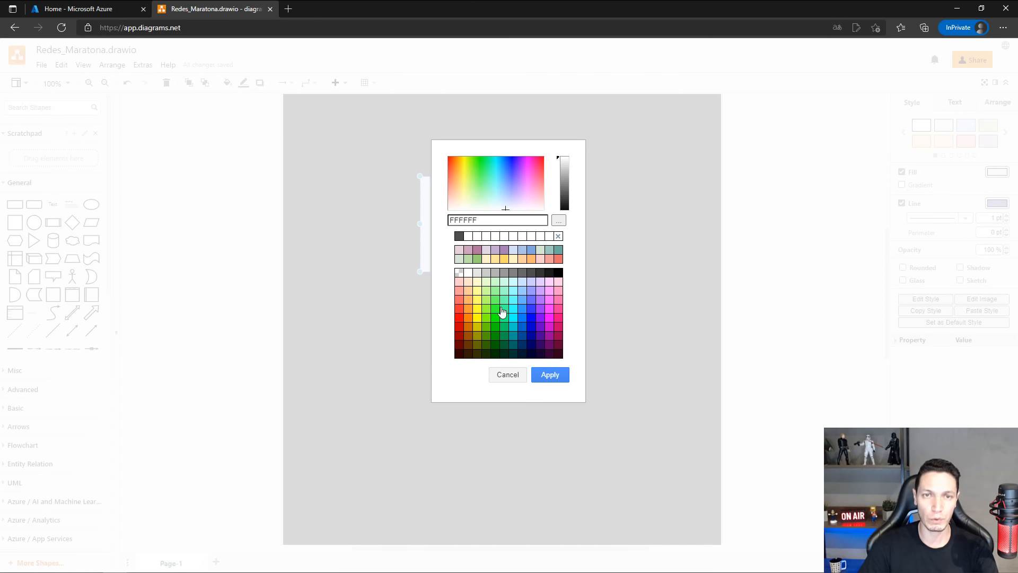
{"action": "left_click", "coordinate": [548, 378]}
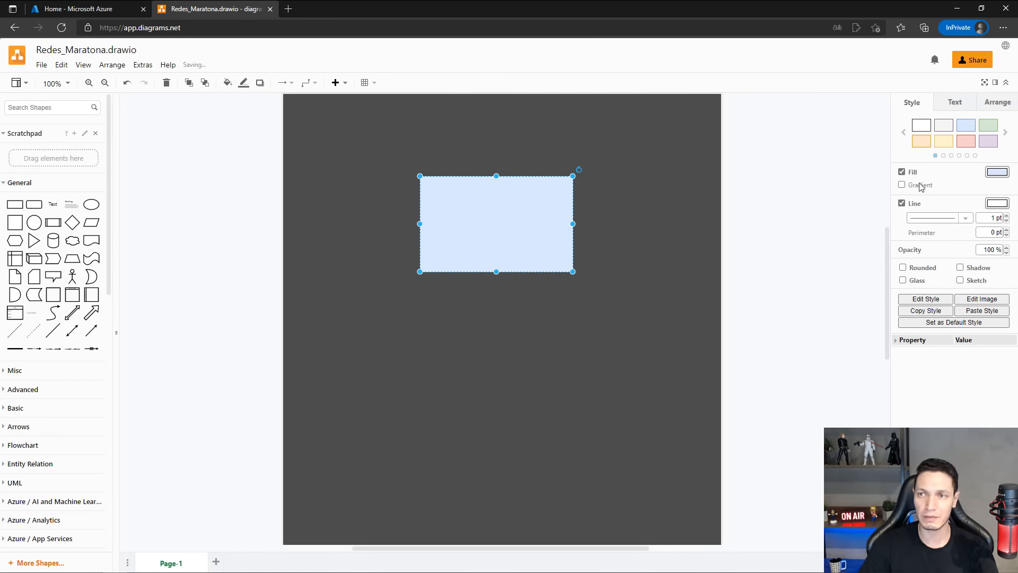
{"action": "left_click", "coordinate": [1010, 133]}
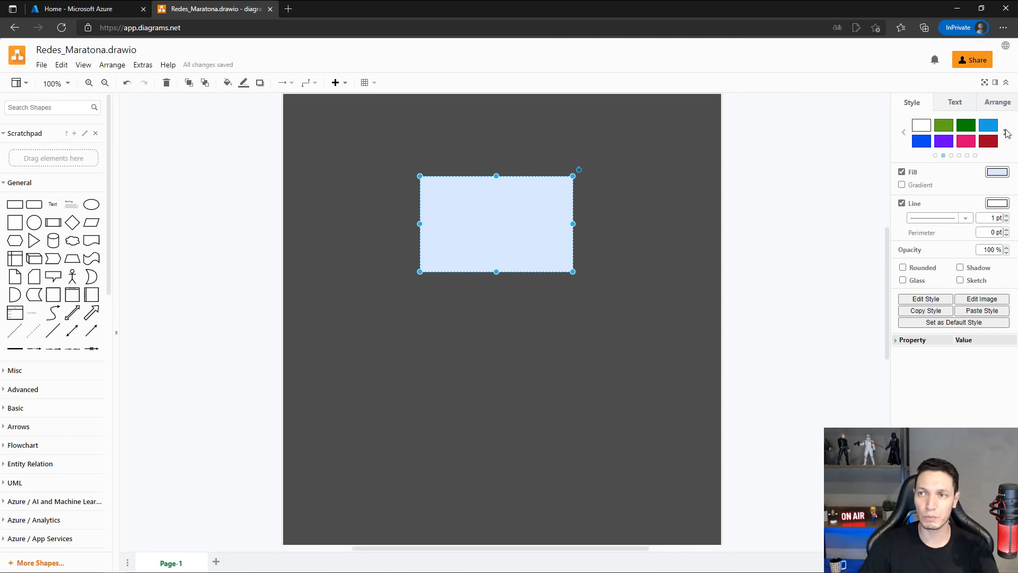
{"action": "left_click", "coordinate": [1007, 135]}
{"action": "left_click", "coordinate": [1007, 135]}
{"action": "left_click", "coordinate": [1007, 135]}
{"action": "left_click", "coordinate": [1007, 135]}
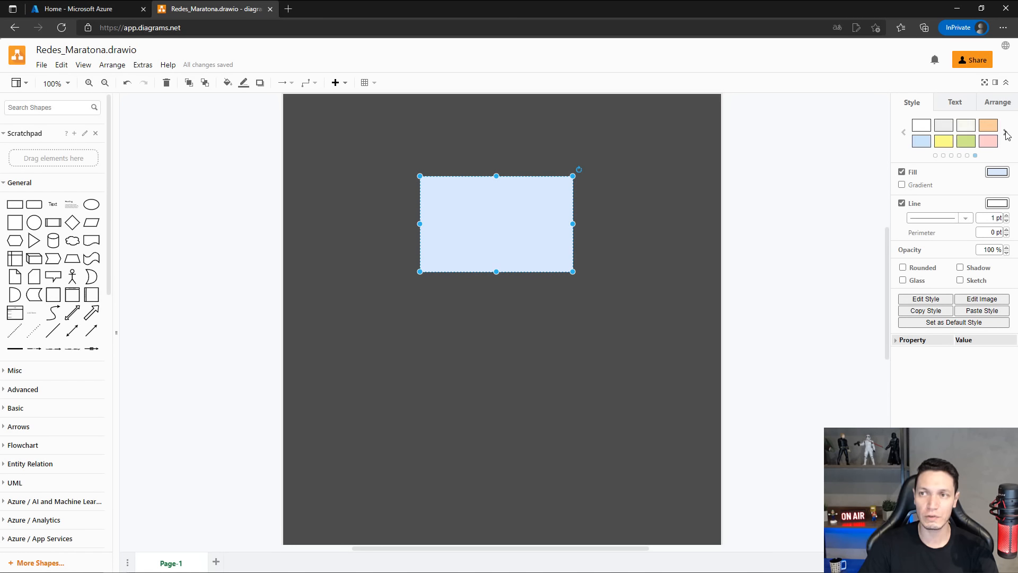
{"action": "left_click", "coordinate": [1007, 135]}
{"action": "left_click", "coordinate": [1006, 135]}
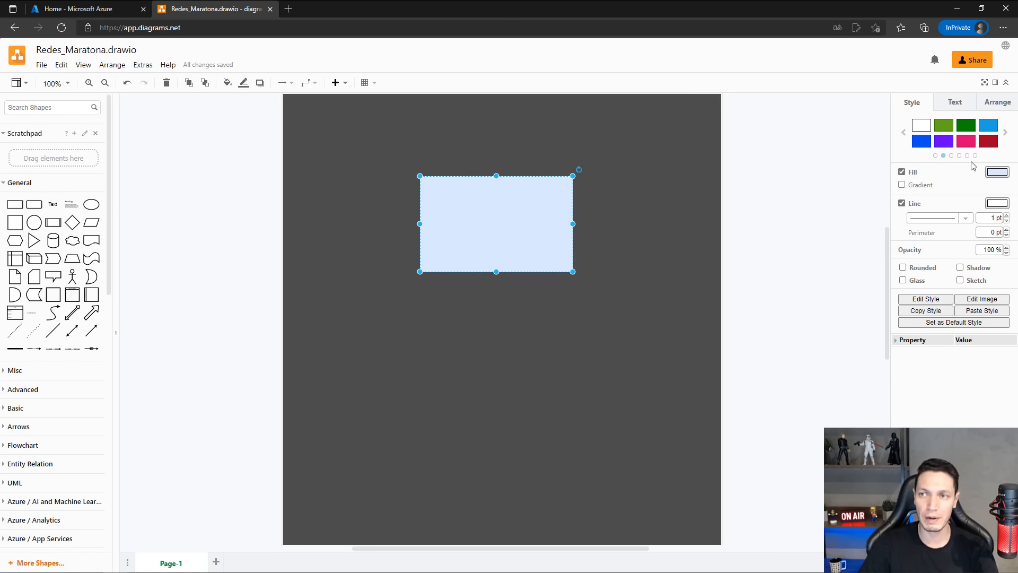
Set the rectangle's fill to the same dark gray as the page background.
{"action": "left_click", "coordinate": [997, 173]}
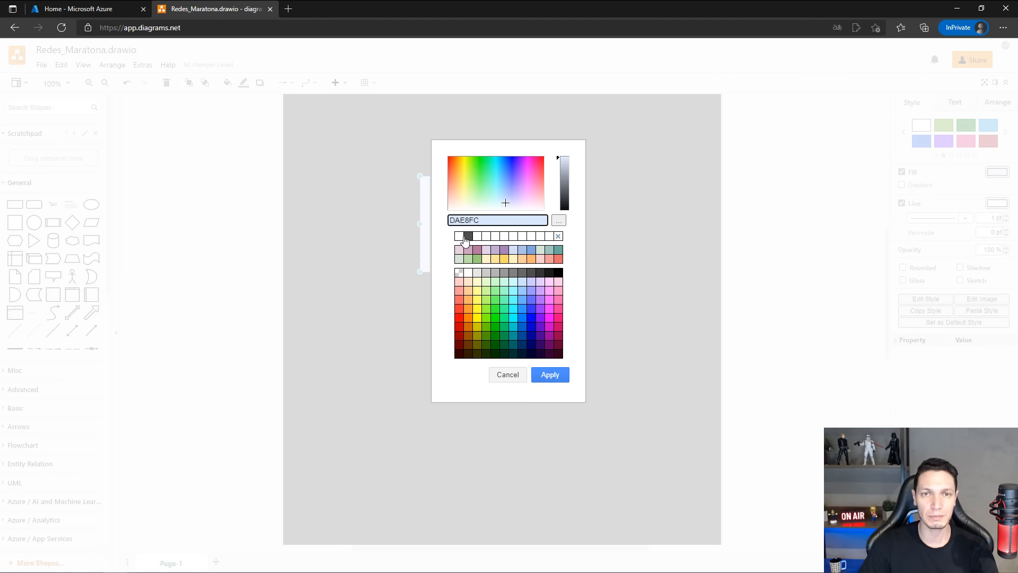
{"action": "left_click", "coordinate": [469, 236]}
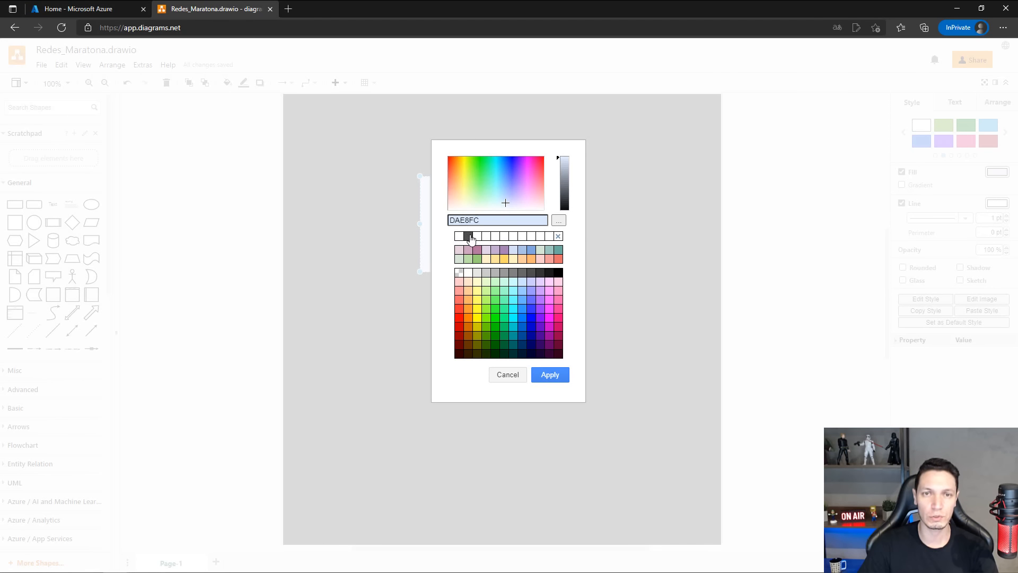
{"action": "left_click", "coordinate": [570, 382]}
{"action": "left_click", "coordinate": [587, 309]}
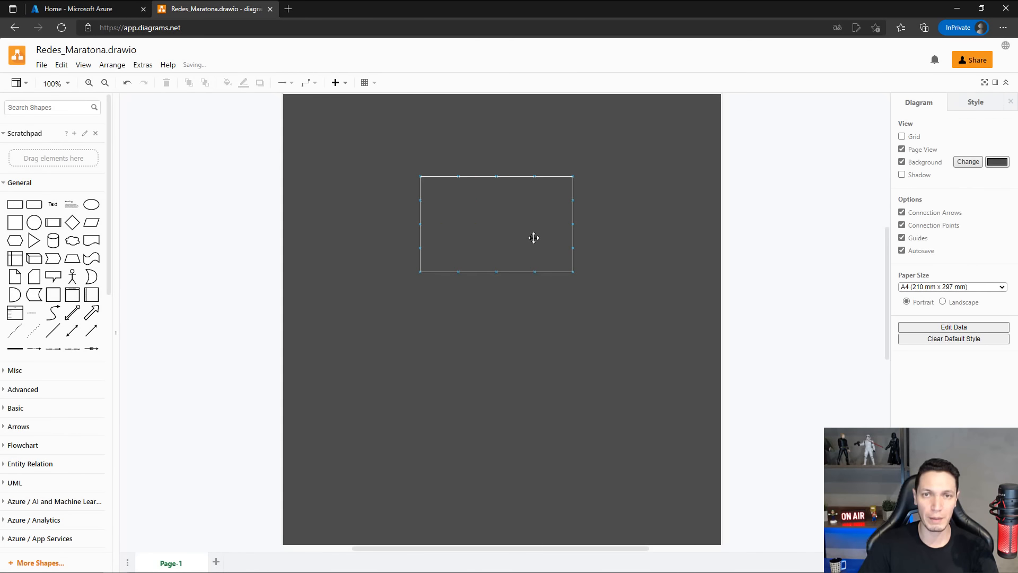
Move the rectangle slightly upward and change its outline to a dashed line.
{"action": "left_click", "coordinate": [533, 235]}
{"action": "mouse_move", "coordinate": [533, 234]}
{"action": "left_mouse_down"}
{"action": "mouse_move", "coordinate": [507, 227]}
{"action": "mouse_move", "coordinate": [537, 227]}
{"action": "mouse_move", "coordinate": [548, 240]}
{"action": "left_mouse_up"}
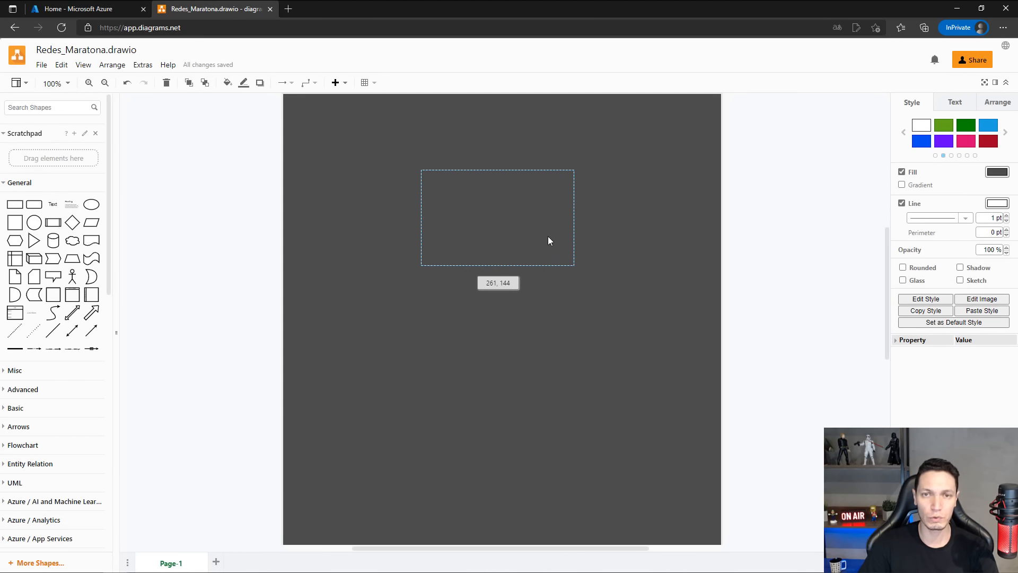
{"action": "left_click", "coordinate": [602, 356]}
{"action": "left_click", "coordinate": [524, 208]}
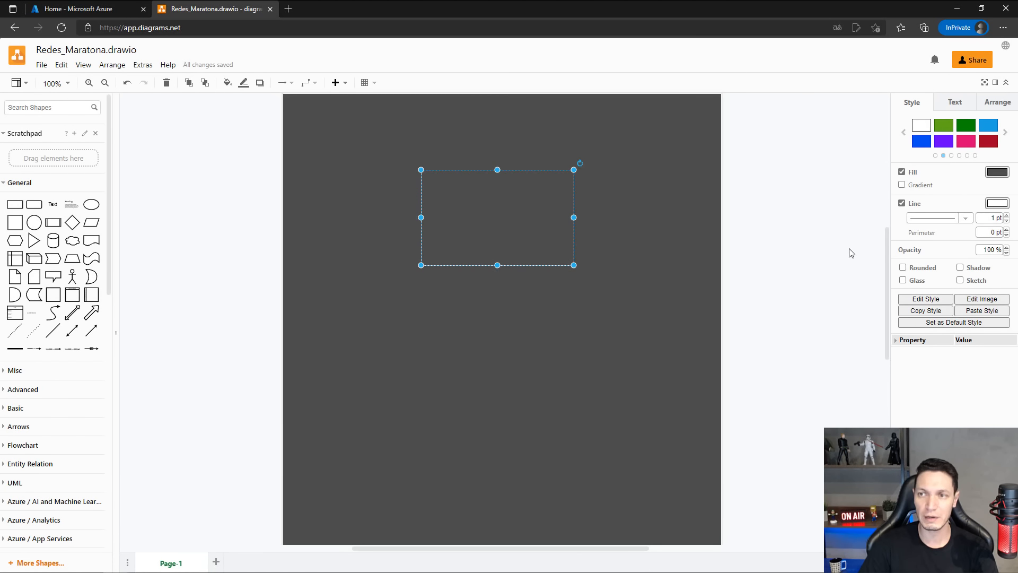
{"action": "left_click", "coordinate": [963, 219]}
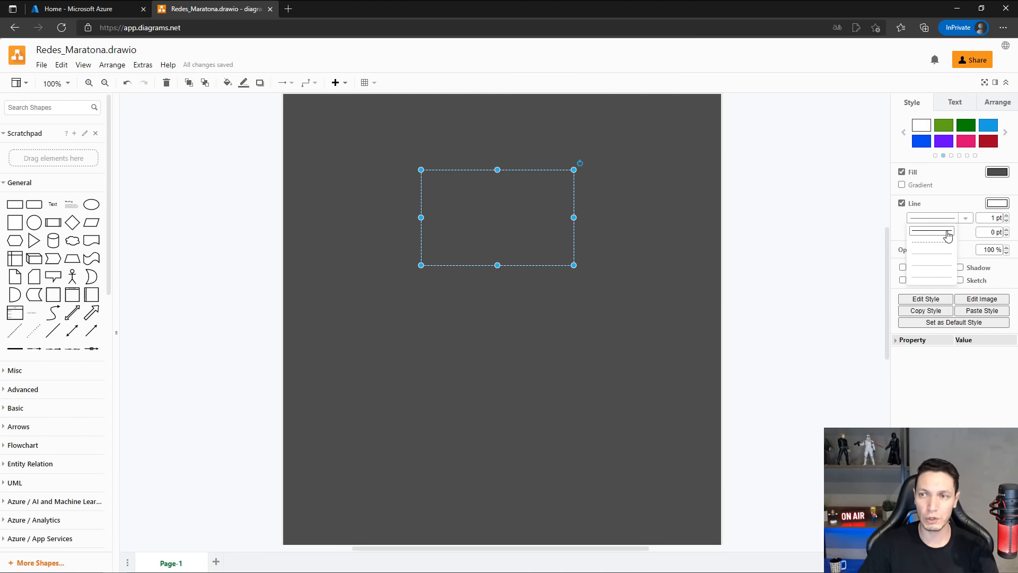
{"action": "left_click", "coordinate": [934, 243]}
{"action": "left_click", "coordinate": [594, 304]}
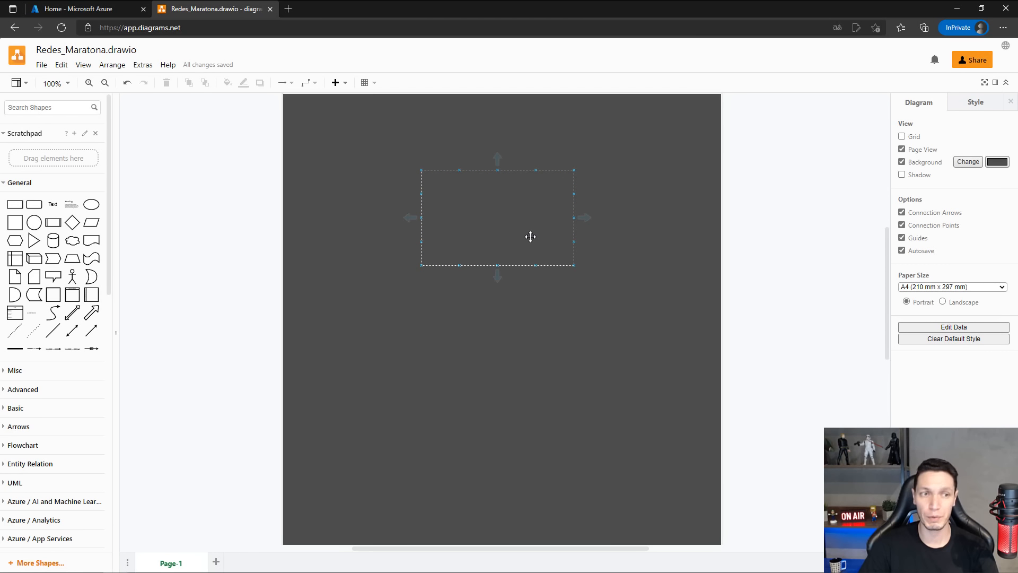
Place the Virtual Networks icon from Azure / Networking inside the dashed rectangle's lower-right corner.
{"action": "scroll", "coordinate": [61, 289], "scroll_direction": "down", "scroll_amount": 10}
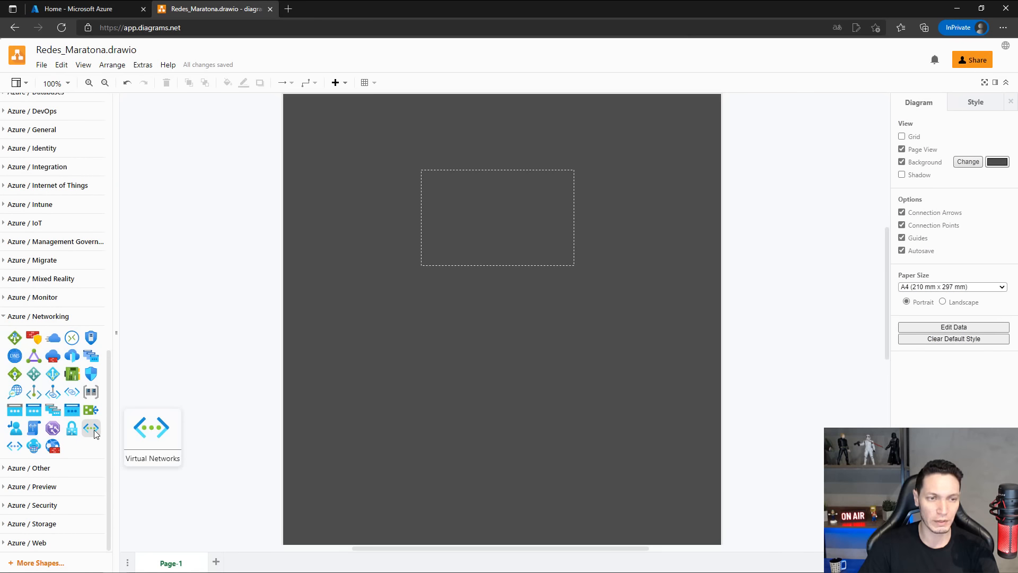
{"action": "left_click_drag", "start_coordinate": [93, 429], "coordinate": [537, 245]}
{"action": "left_click", "coordinate": [563, 341]}
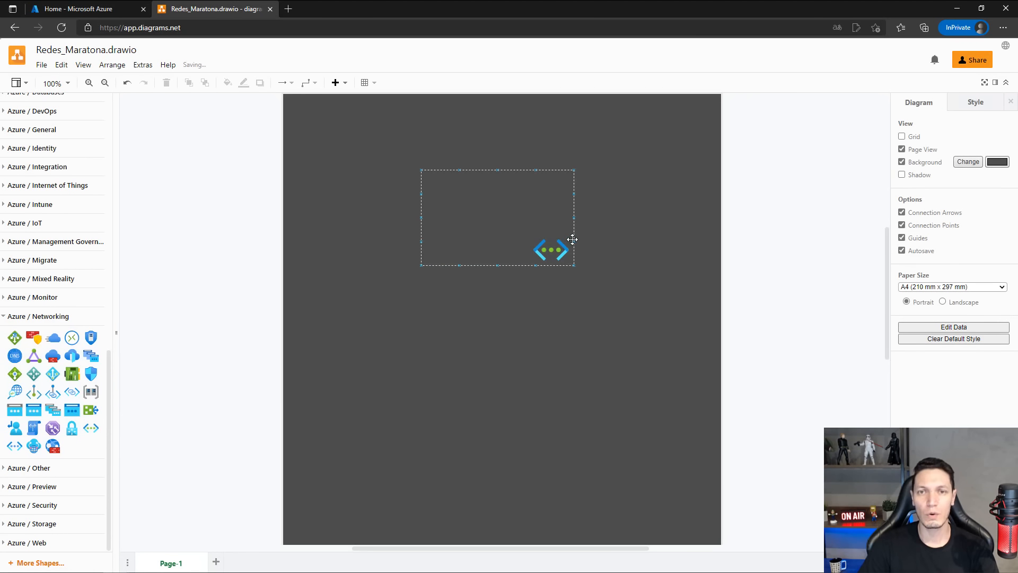
{"action": "left_click", "coordinate": [551, 250]}
Enlarge and recenter the dashed rectangle, and move the Virtual Networks icon back into its lower-right corner.
{"action": "left_click", "coordinate": [463, 182]}
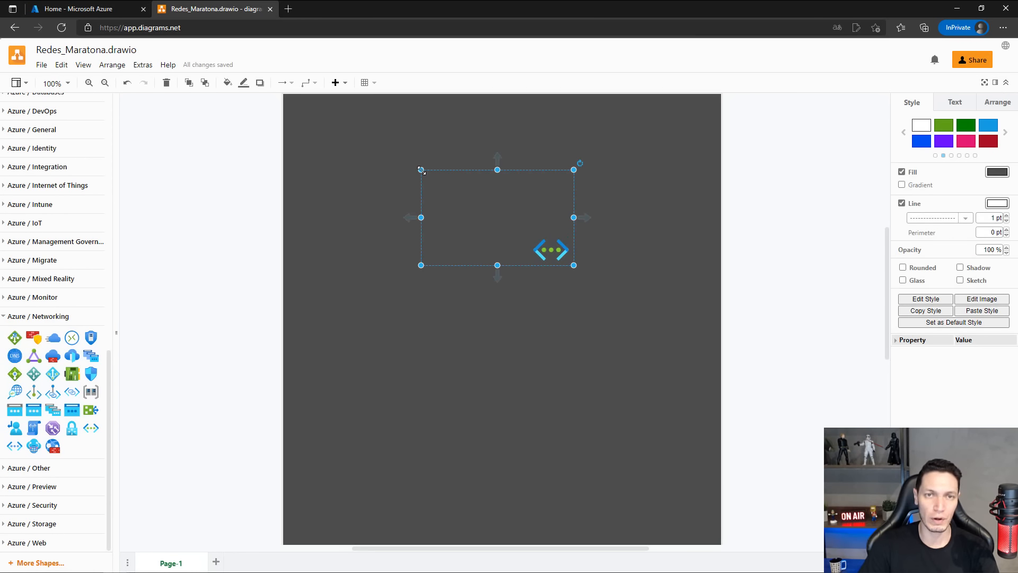
{"action": "left_click_drag", "start_coordinate": [422, 170], "coordinate": [359, 145]}
{"action": "left_click_drag", "start_coordinate": [502, 150], "coordinate": [538, 149]}
{"action": "left_click_drag", "start_coordinate": [542, 251], "coordinate": [579, 253]}
{"action": "left_click", "coordinate": [521, 321]}
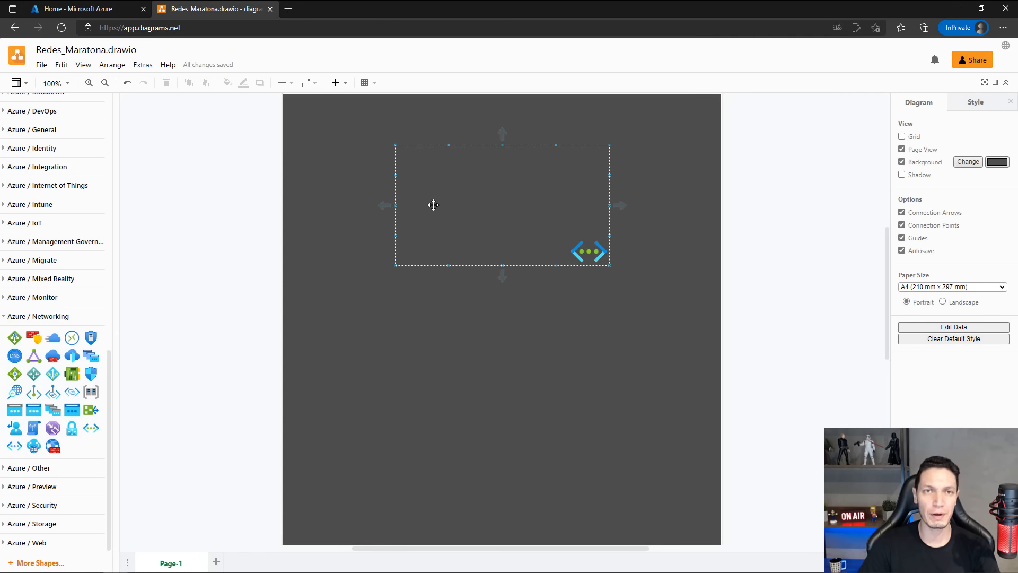
Add a text label reading VNET-HUB inside the dashed rectangle, next to the Virtual Networks icon.
{"action": "scroll", "coordinate": [85, 174], "scroll_direction": "up", "scroll_amount": 3}
{"action": "scroll", "coordinate": [85, 173], "scroll_direction": "up", "scroll_amount": 10}
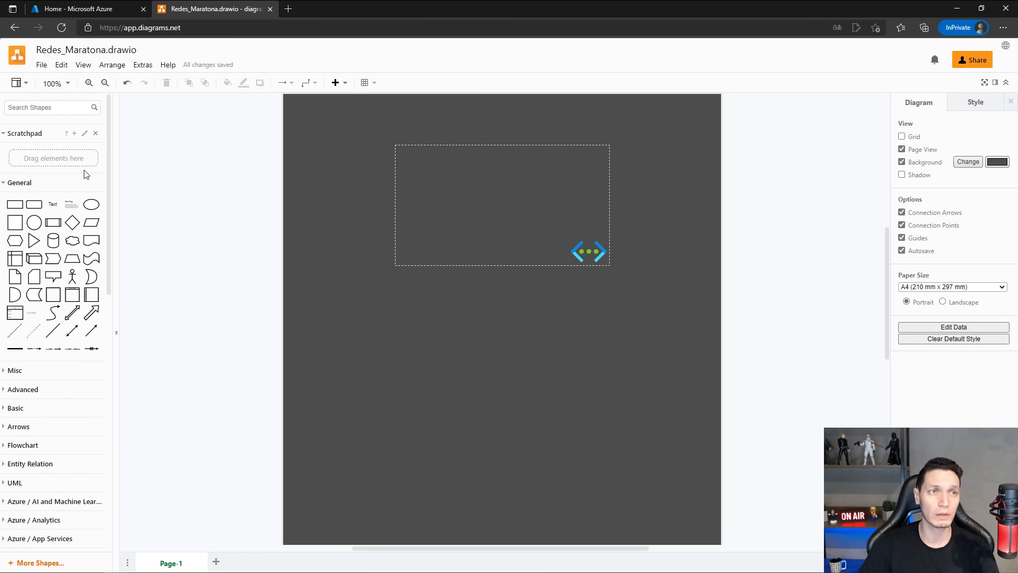
{"action": "left_click_drag", "start_coordinate": [53, 205], "coordinate": [470, 197]}
{"action": "double_click", "coordinate": [474, 199]}
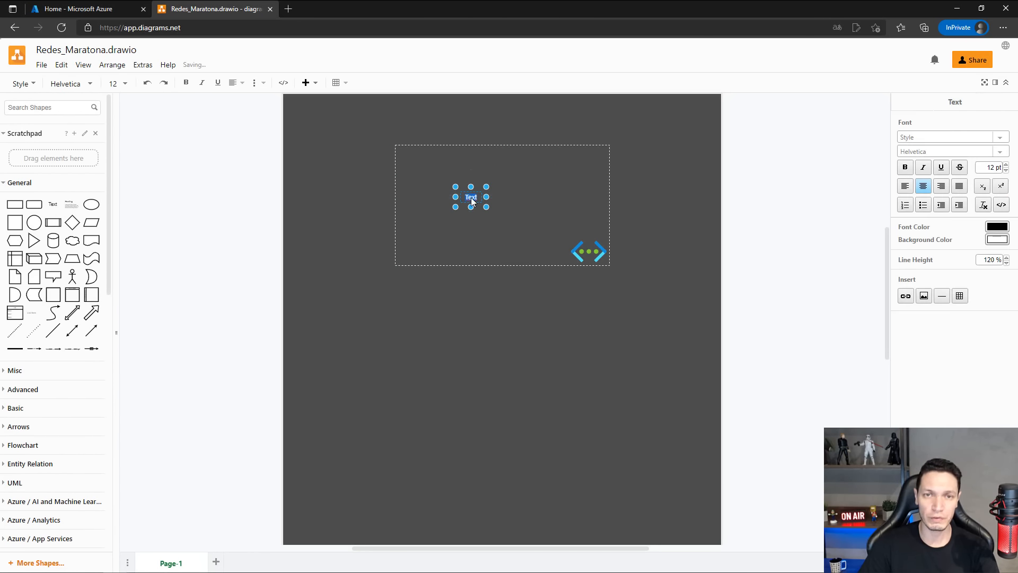
{"action": "type", "text": "VNET"}
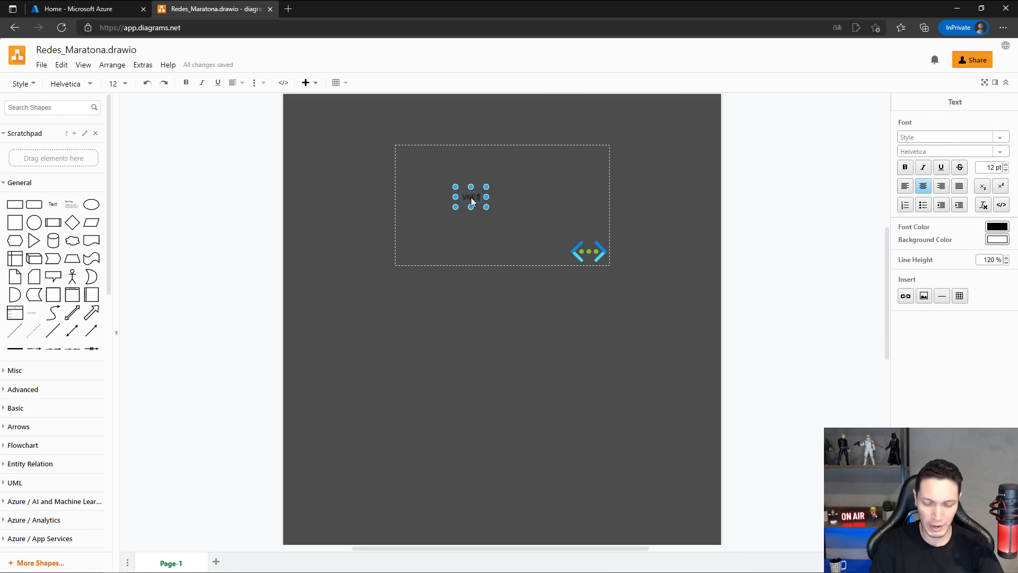
{"action": "type", "text": "-"}
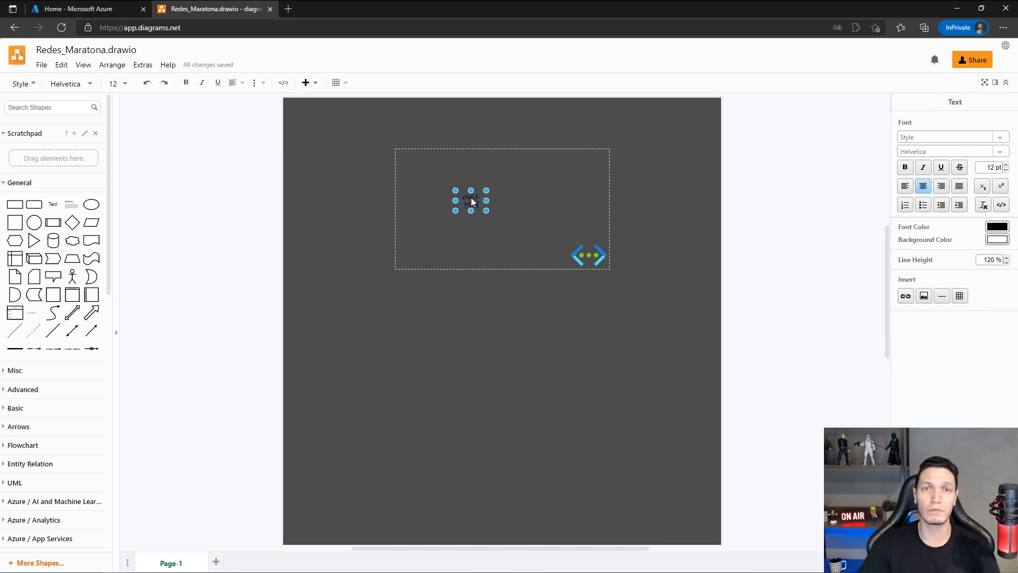
{"action": "type", "text": "HUB"}
{"action": "left_click_drag", "start_coordinate": [488, 204], "coordinate": [550, 247]}
{"action": "left_click", "coordinate": [502, 216]}
{"action": "left_click", "coordinate": [491, 199]}
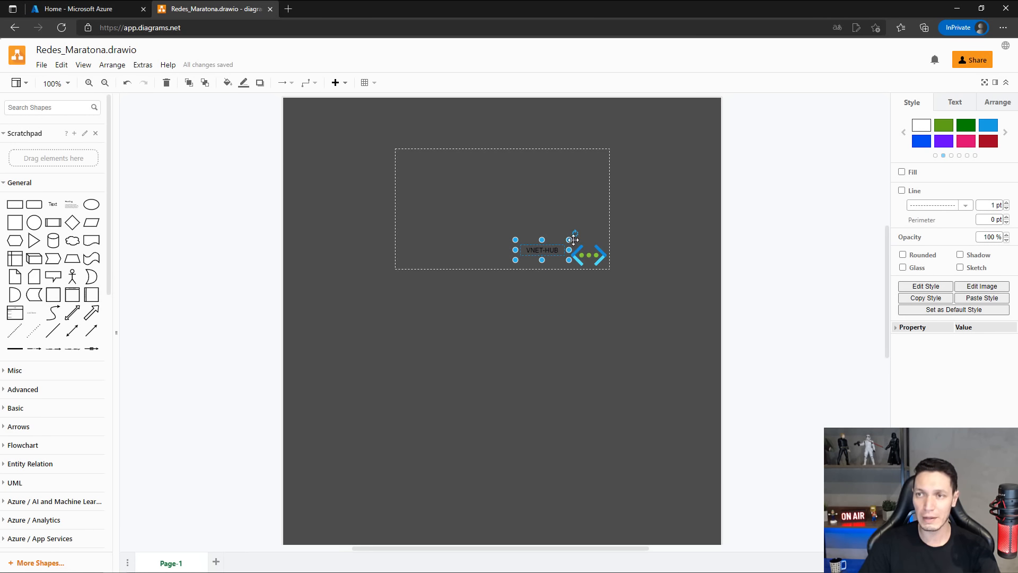
Set the font color of the VNET-HUB label to white.
{"action": "double_click", "coordinate": [542, 250]}
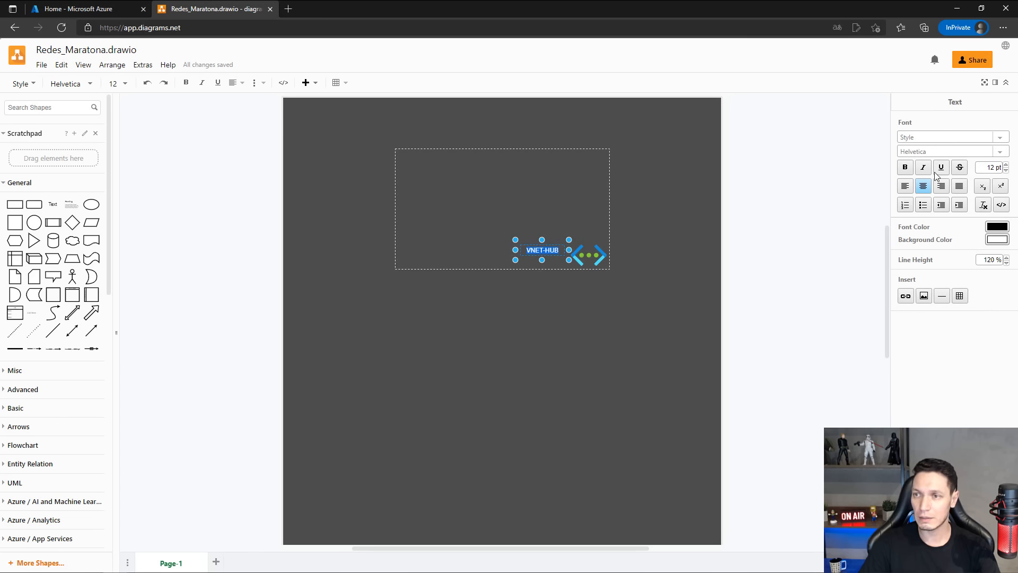
{"action": "left_click", "coordinate": [997, 226]}
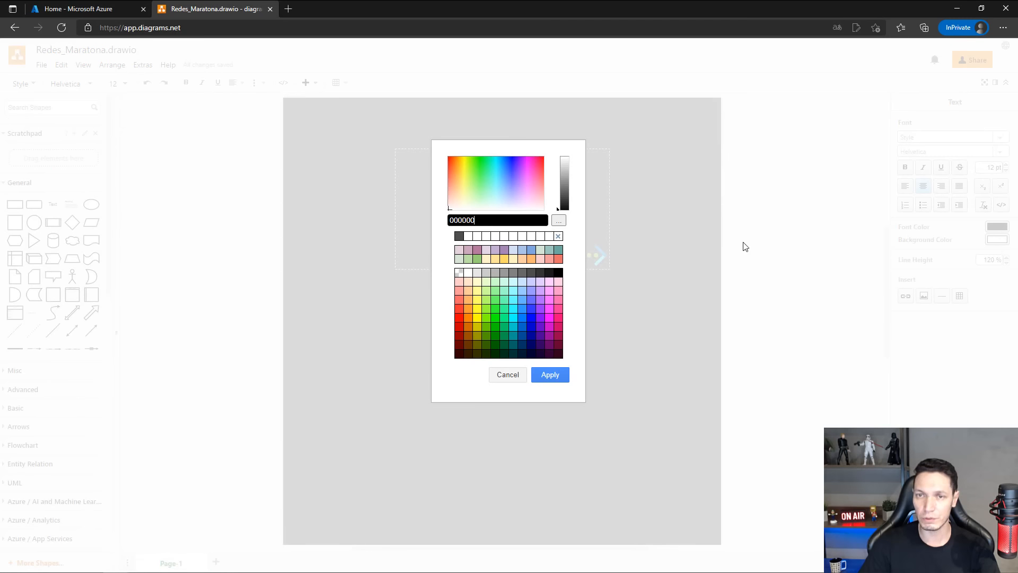
{"action": "left_click", "coordinate": [472, 236]}
{"action": "left_click", "coordinate": [551, 375]}
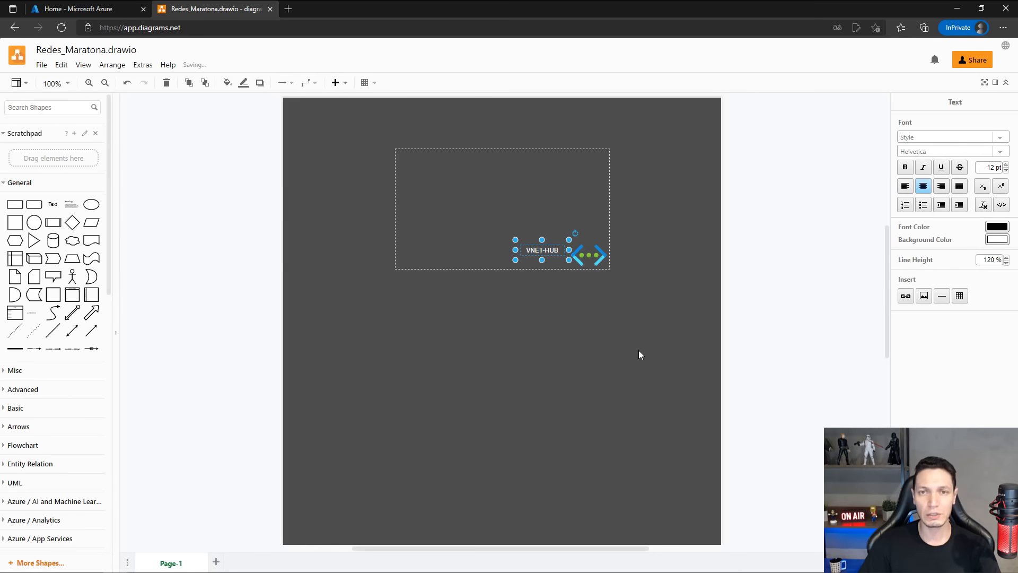
{"action": "left_click", "coordinate": [639, 355]}
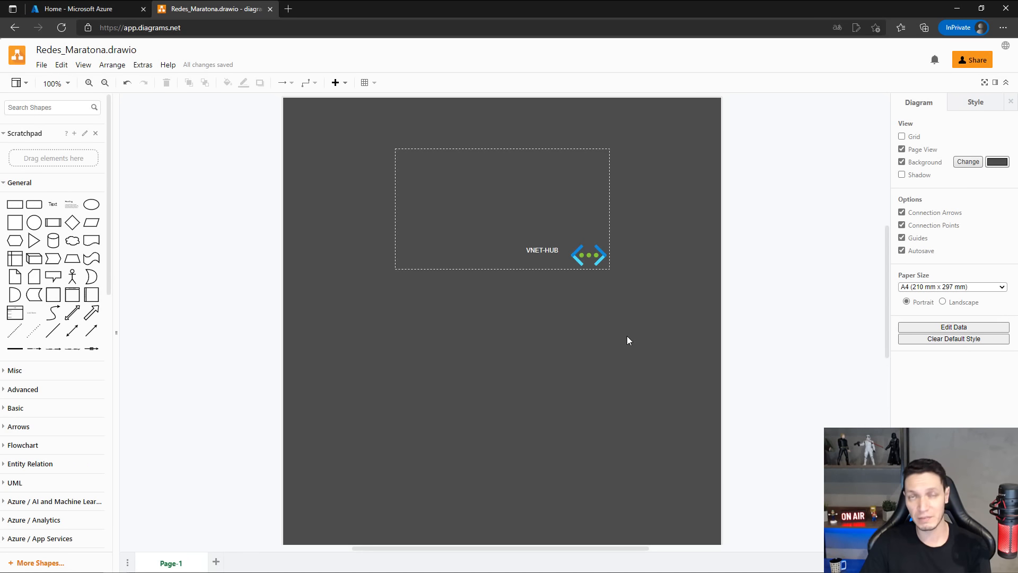
Search the web in a new browser tab for "calculadora de mascara de rede" and open the Site24x7 IPv4 subnet calculator.
{"action": "left_click", "coordinate": [288, 9]}
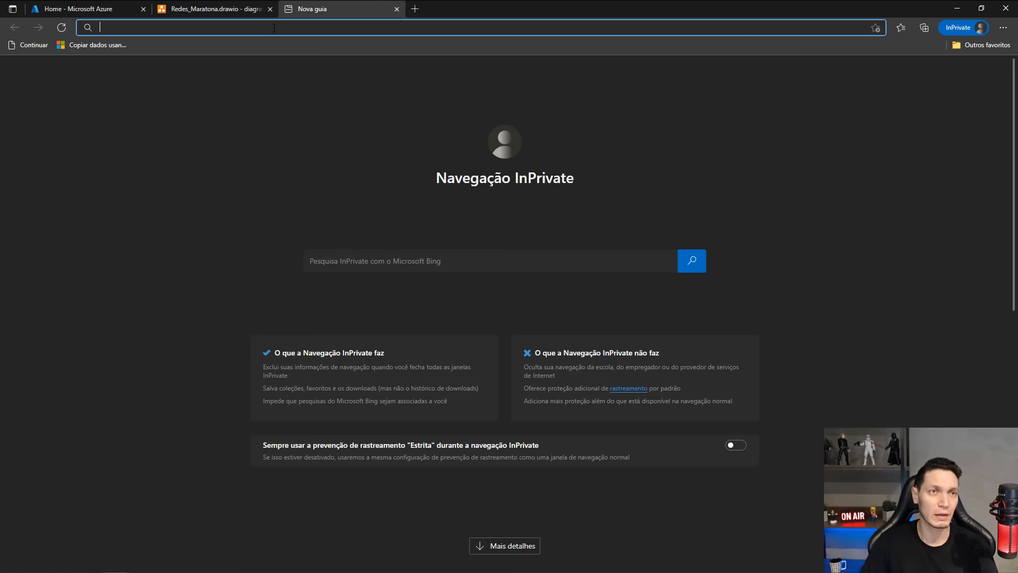
{"action": "type", "text": "calc"}
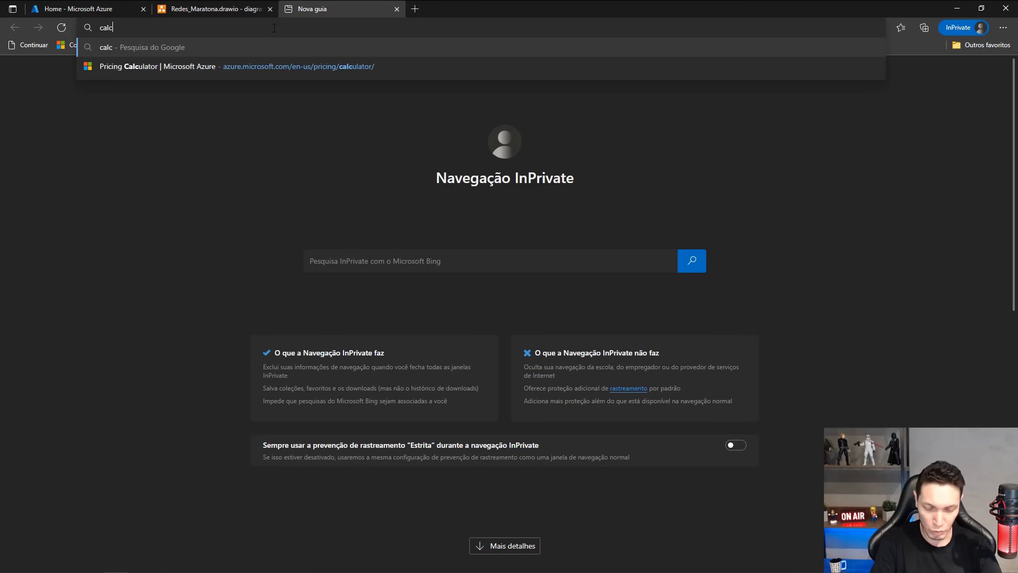
{"action": "type", "text": "uladora de "}
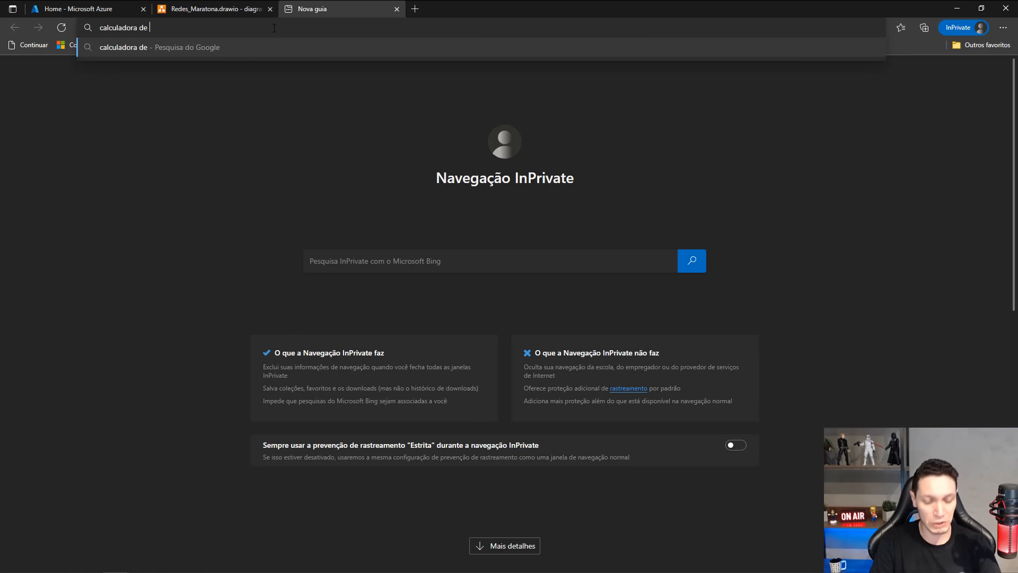
{"action": "type", "text": "mascar "}
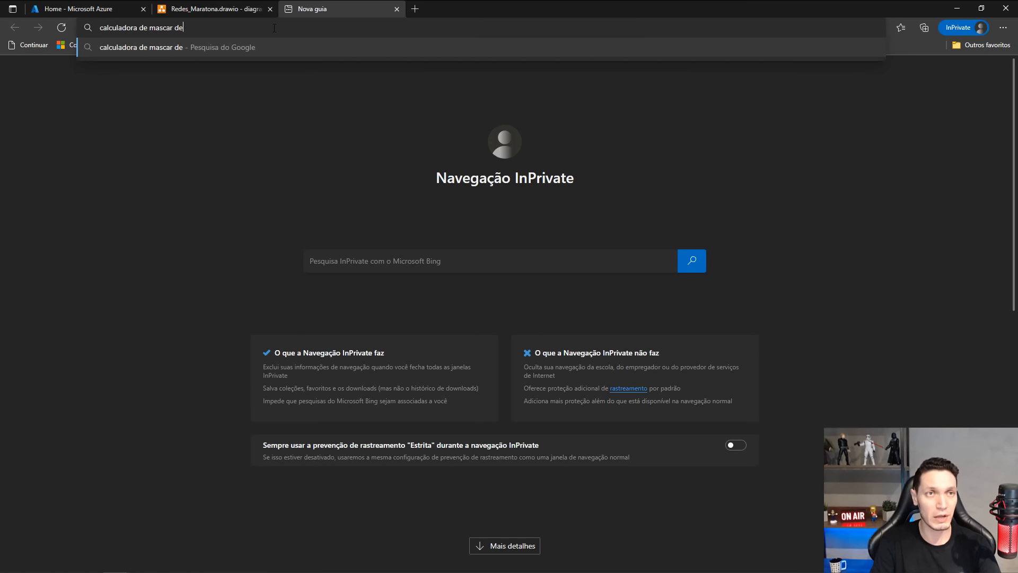
{"action": "type", "text": "a de r"}
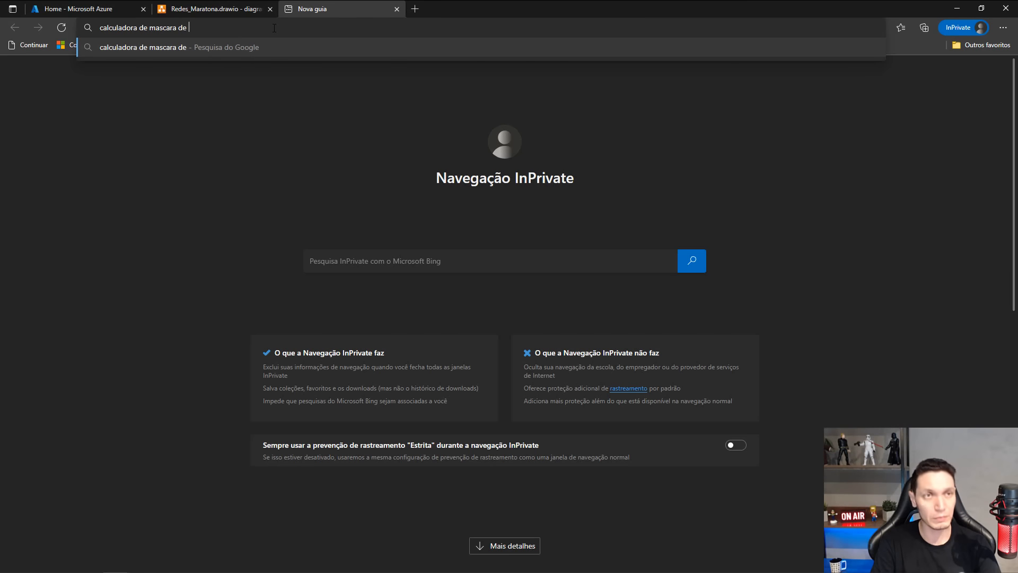
{"action": "type", "text": "ede"}
{"action": "key", "text": "Return"}
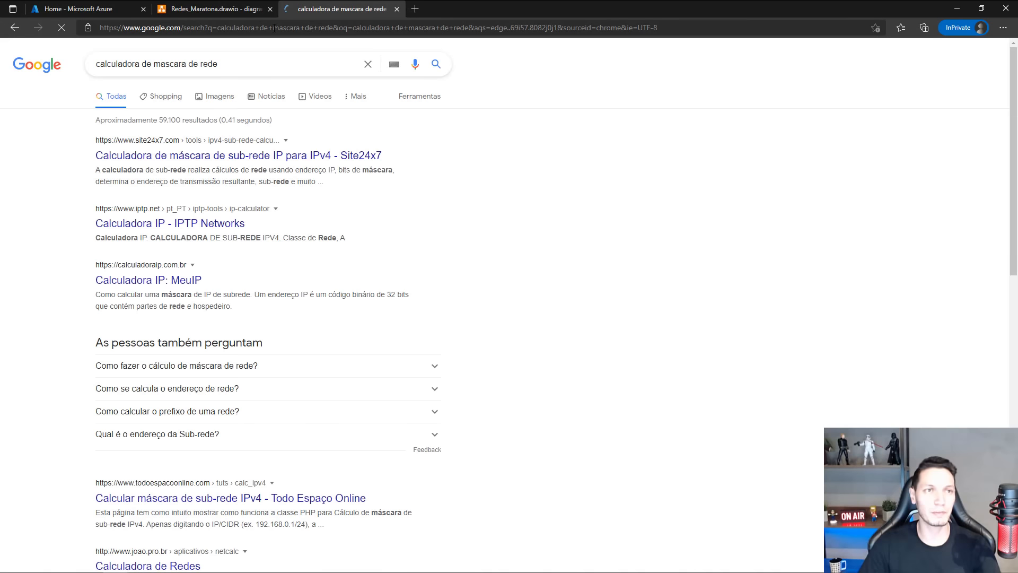
{"action": "left_click", "coordinate": [163, 157]}
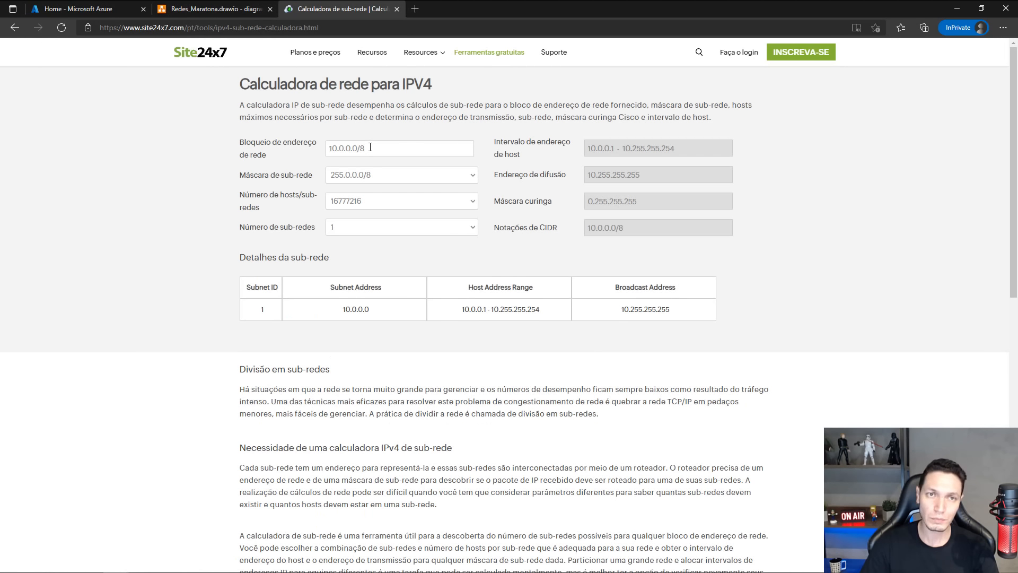
Try 10.10.0.0/8 as the network address block in the subnet calculator.
{"action": "left_click", "coordinate": [371, 147]}
{"action": "left_click", "coordinate": [346, 146]}
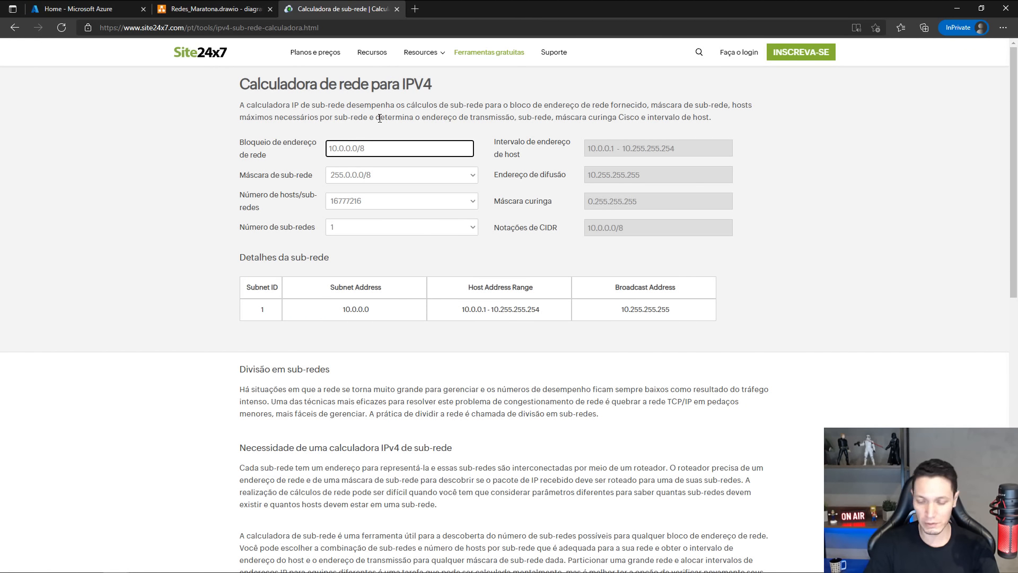
{"action": "key", "text": "BackSpace"}
{"action": "type", "text": "10"}
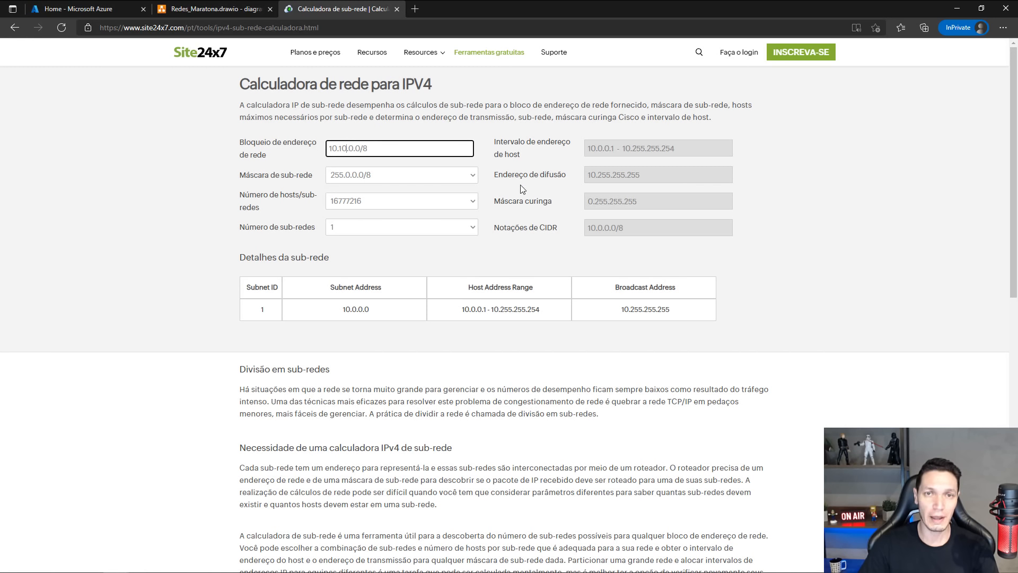
{"action": "left_click", "coordinate": [481, 158]}
{"action": "left_click", "coordinate": [365, 149]}
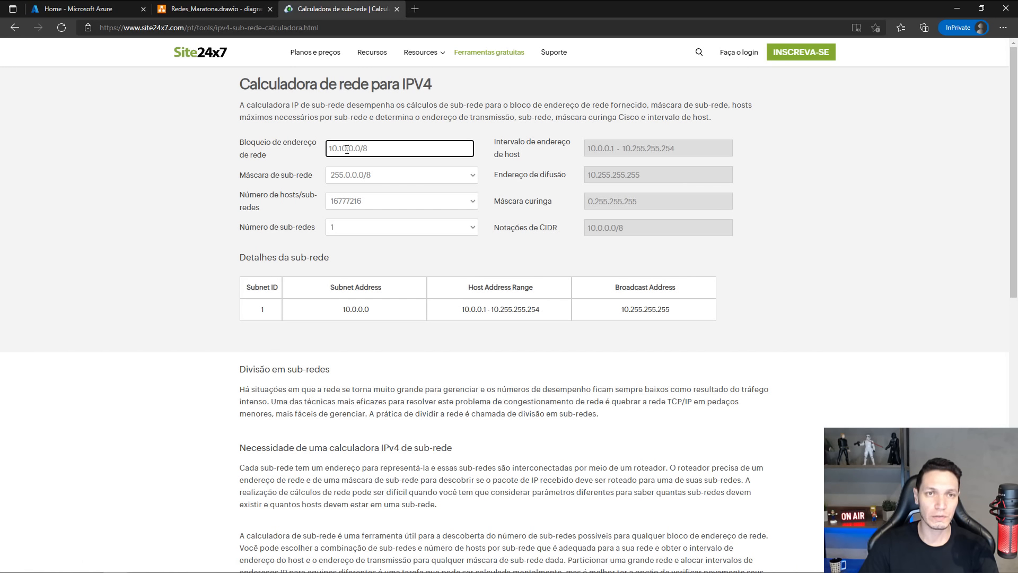
{"action": "left_click_drag", "start_coordinate": [360, 147], "coordinate": [362, 146]}
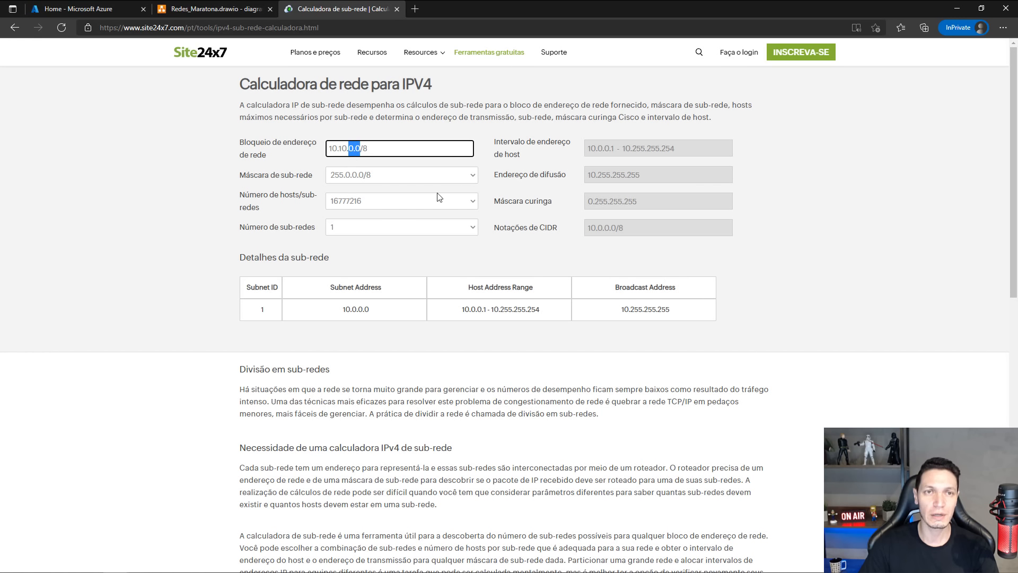
{"action": "key", "text": "End"}
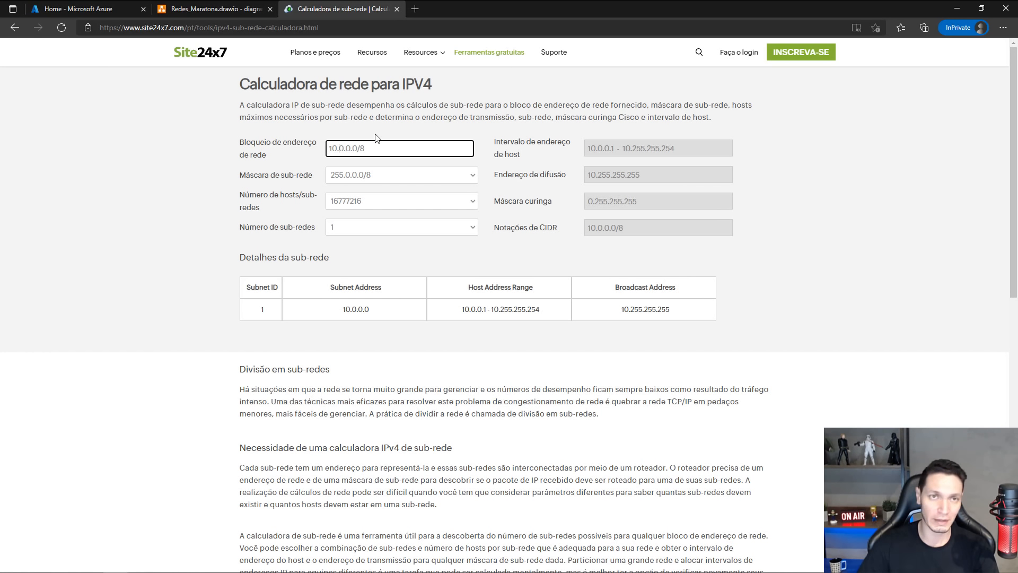
Set the network address block to 10.0.0.0/16 and calculate its subnet details.
{"action": "left_click_drag", "start_coordinate": [339, 149], "coordinate": [358, 148]}
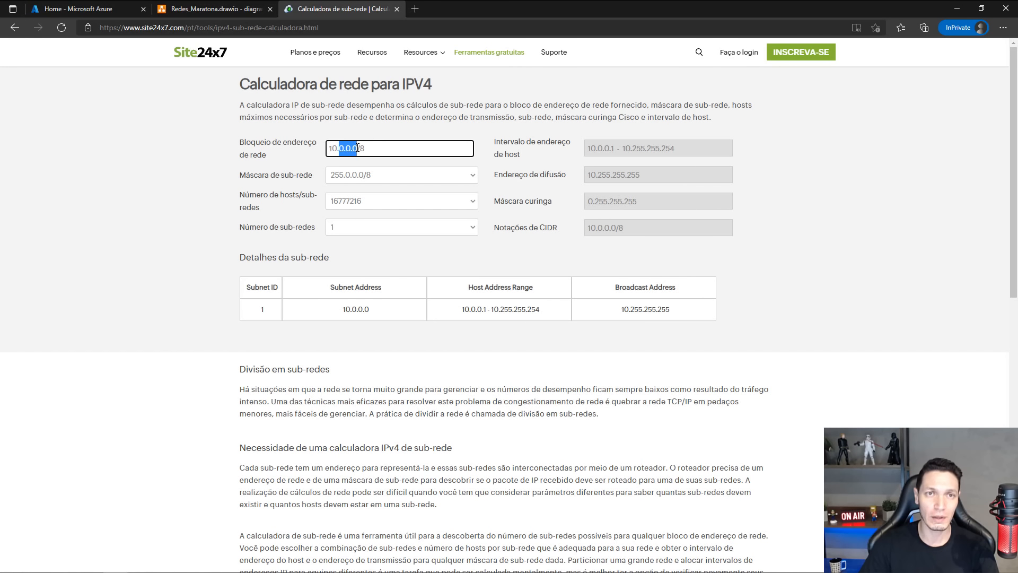
{"action": "left_click", "coordinate": [370, 148]}
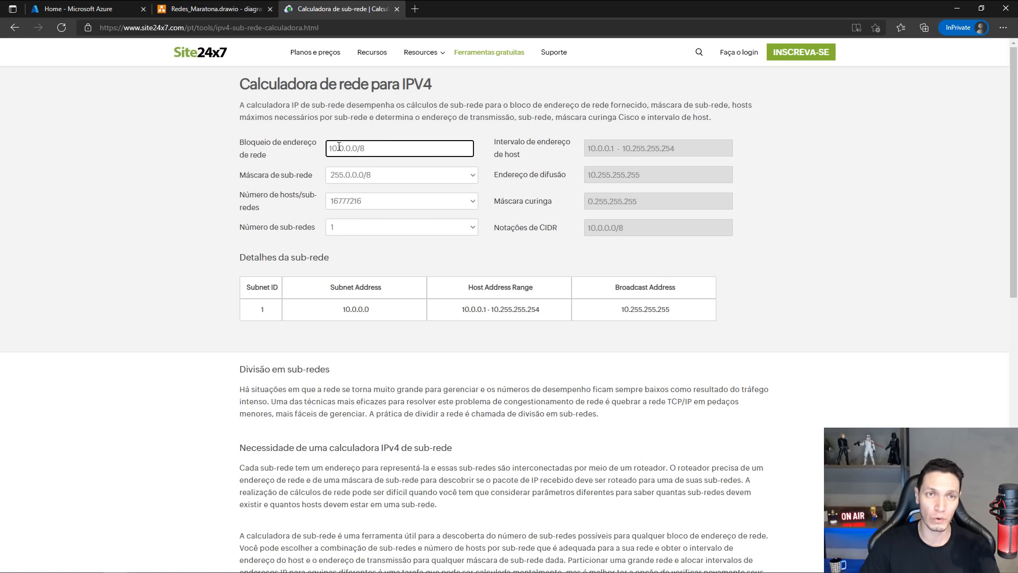
{"action": "left_click_drag", "start_coordinate": [338, 148], "coordinate": [329, 148]}
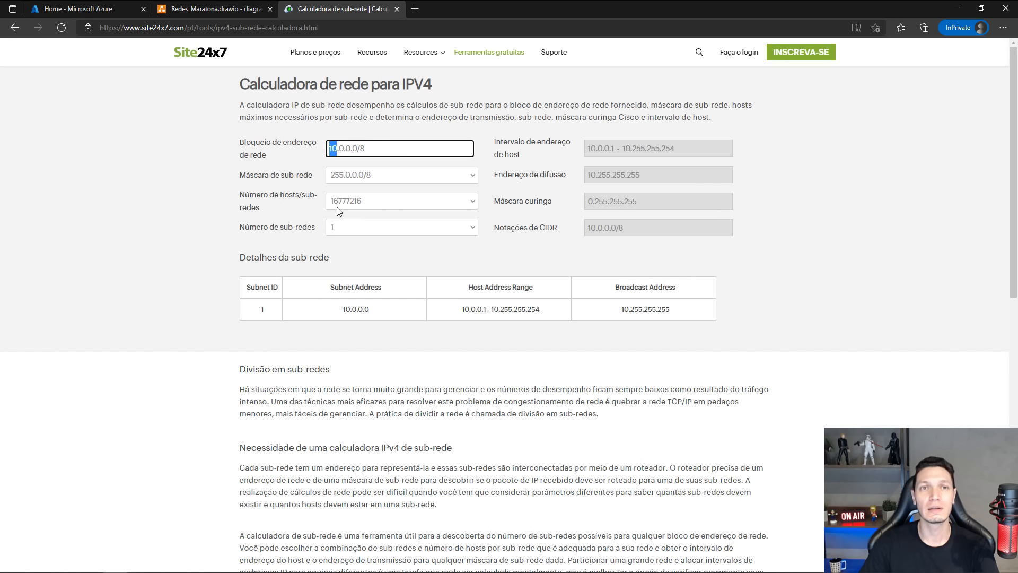
{"action": "left_click", "coordinate": [380, 150]}
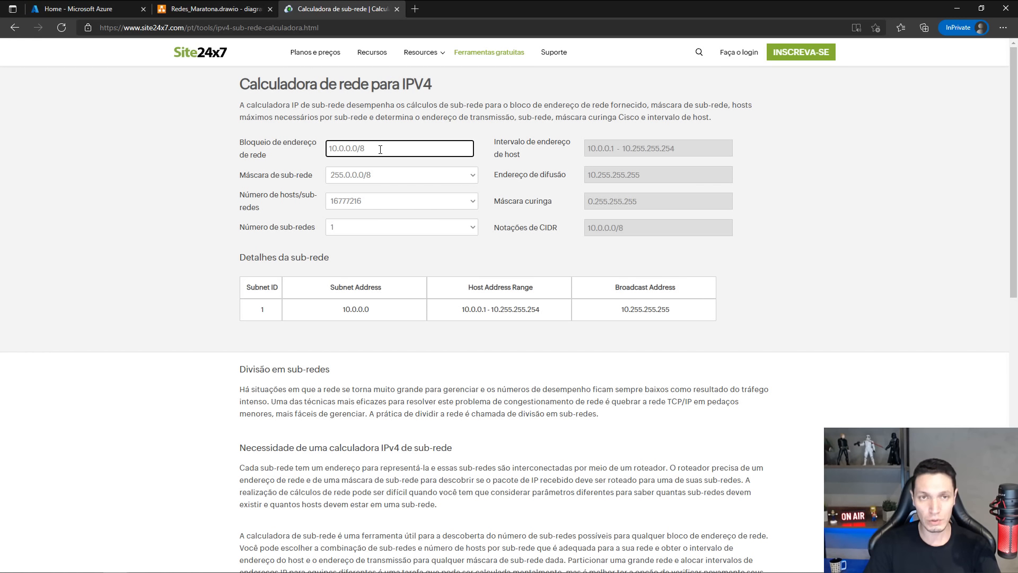
{"action": "key", "text": "BackSpace"}
{"action": "type", "text": "16"}
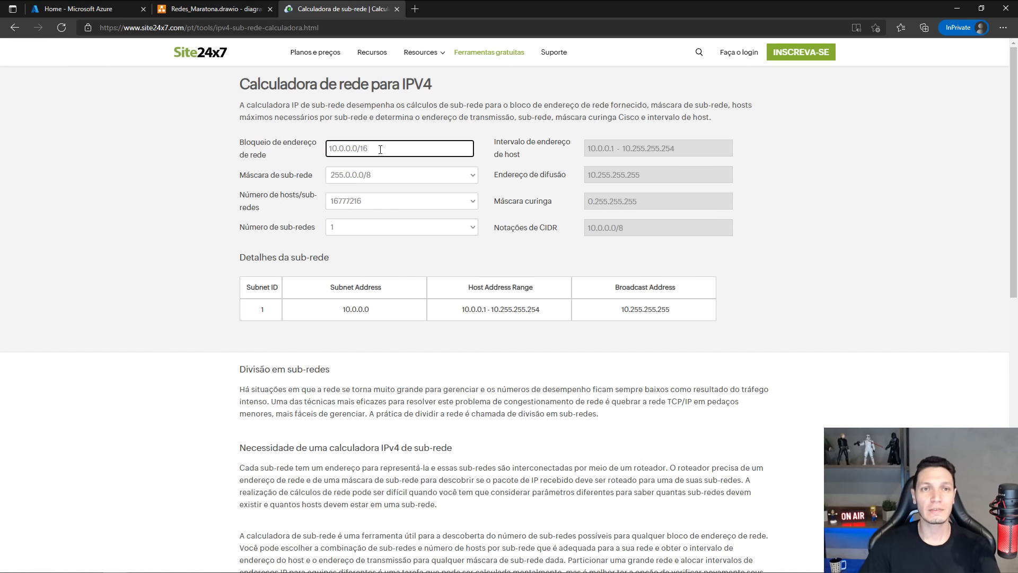
{"action": "key", "text": "Tab"}
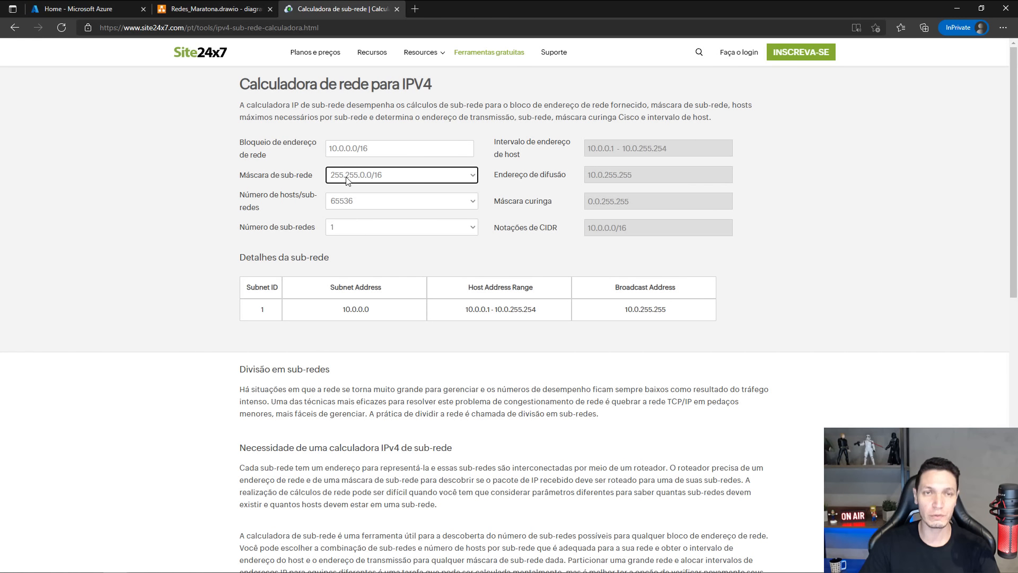
Change the network address block's prefix to /24, recalculate the subnet details, and highlight the first three octets.
{"action": "left_click", "coordinate": [372, 147]}
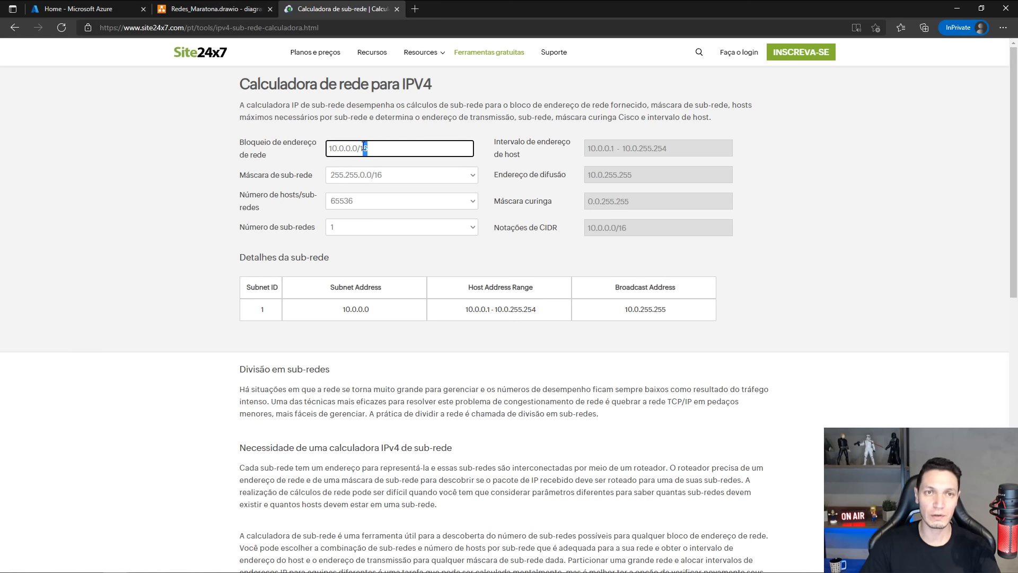
{"action": "left_click_drag", "start_coordinate": [364, 147], "coordinate": [359, 151]}
{"action": "left_click", "coordinate": [390, 150]}
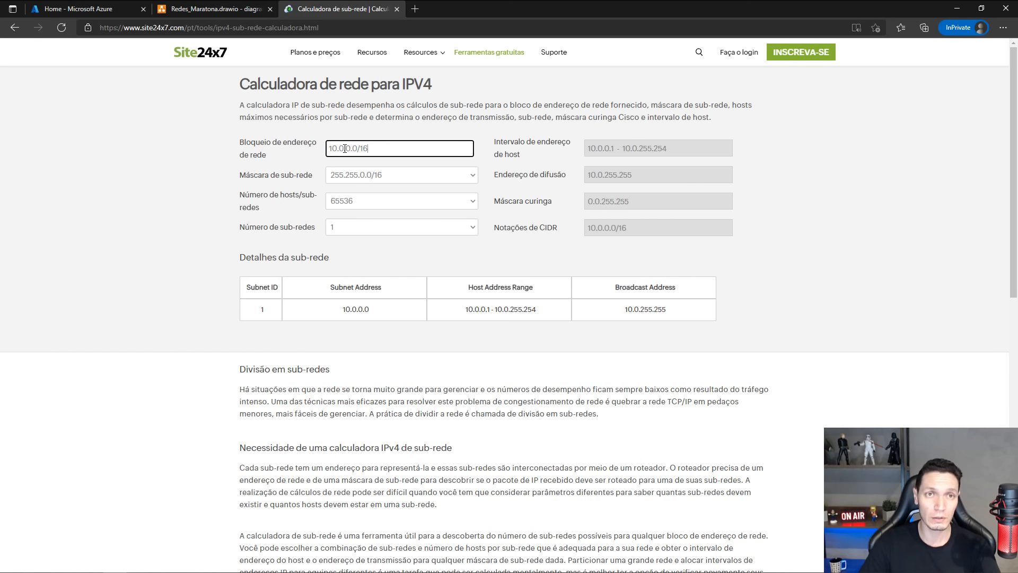
{"action": "left_click_drag", "start_coordinate": [344, 149], "coordinate": [327, 149]}
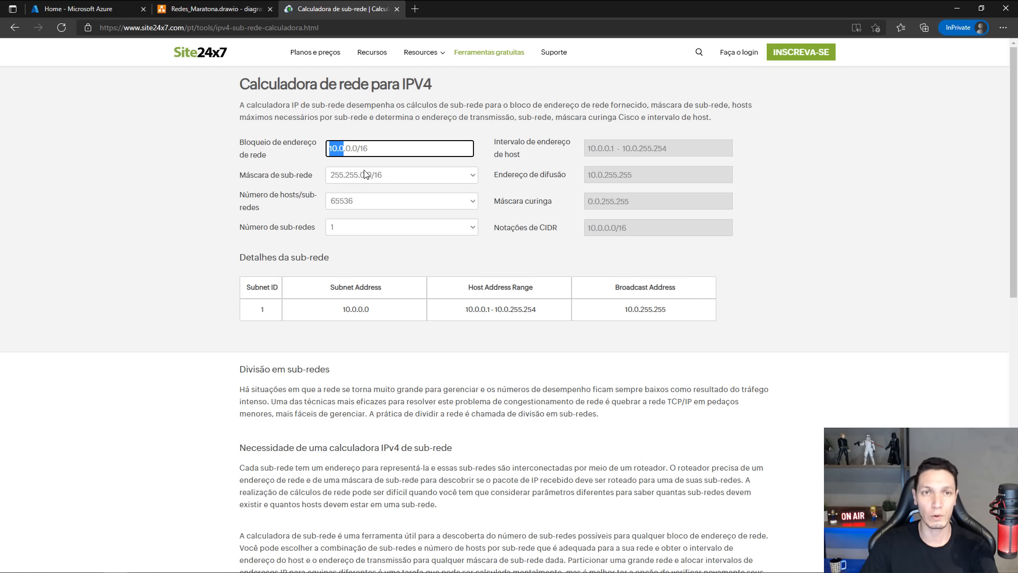
{"action": "left_click", "coordinate": [389, 148]}
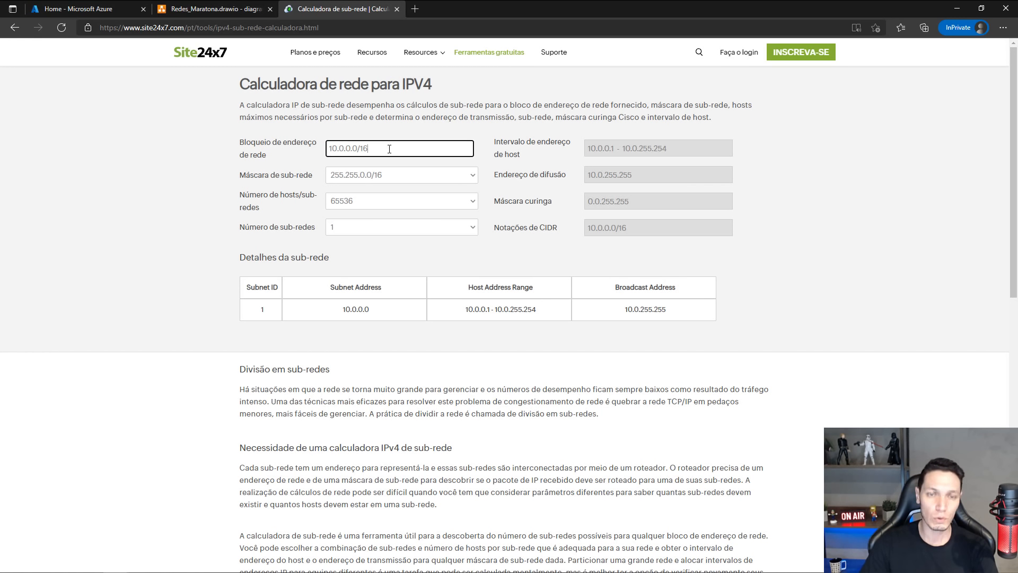
{"action": "key", "text": "BackSpace"}
{"action": "key", "text": "BackSpace"}
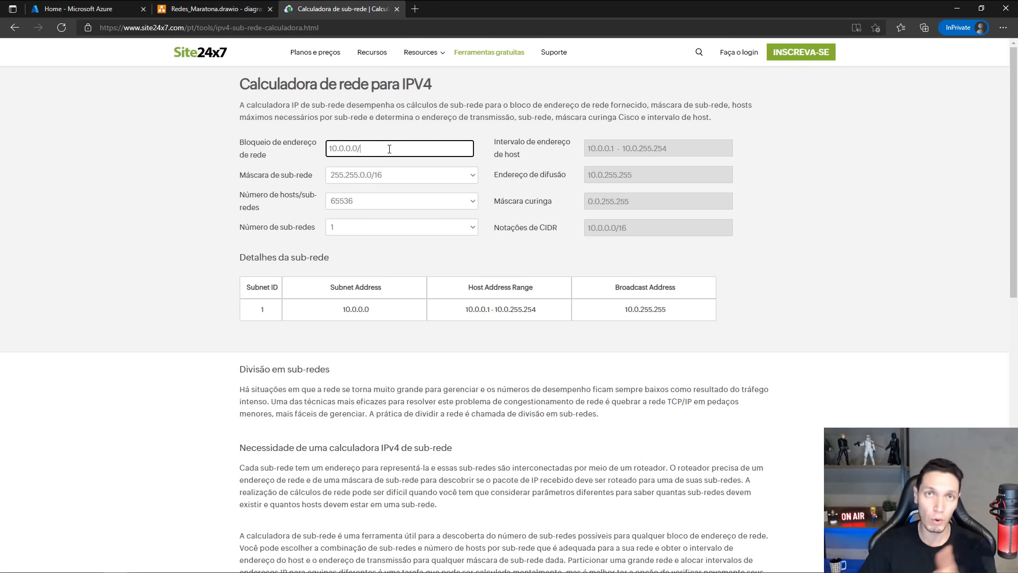
{"action": "type", "text": "24"}
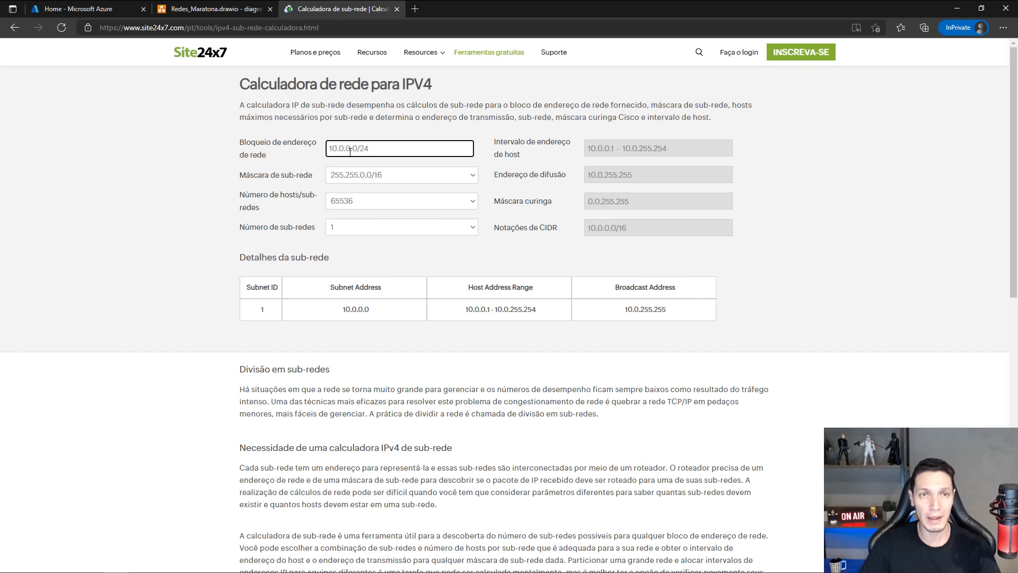
{"action": "key", "text": "Tab"}
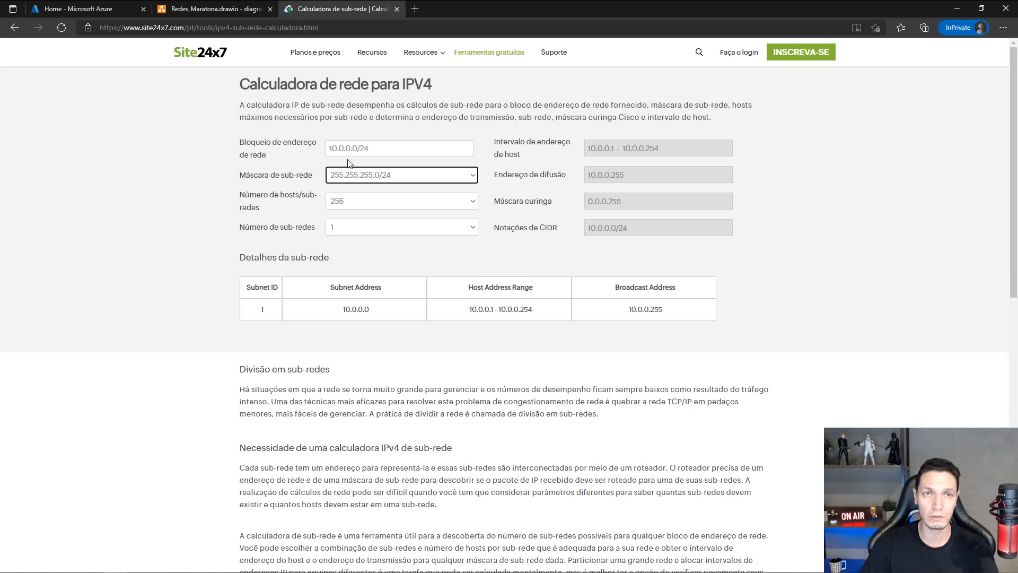
{"action": "left_click_drag", "start_coordinate": [350, 148], "coordinate": [328, 148]}
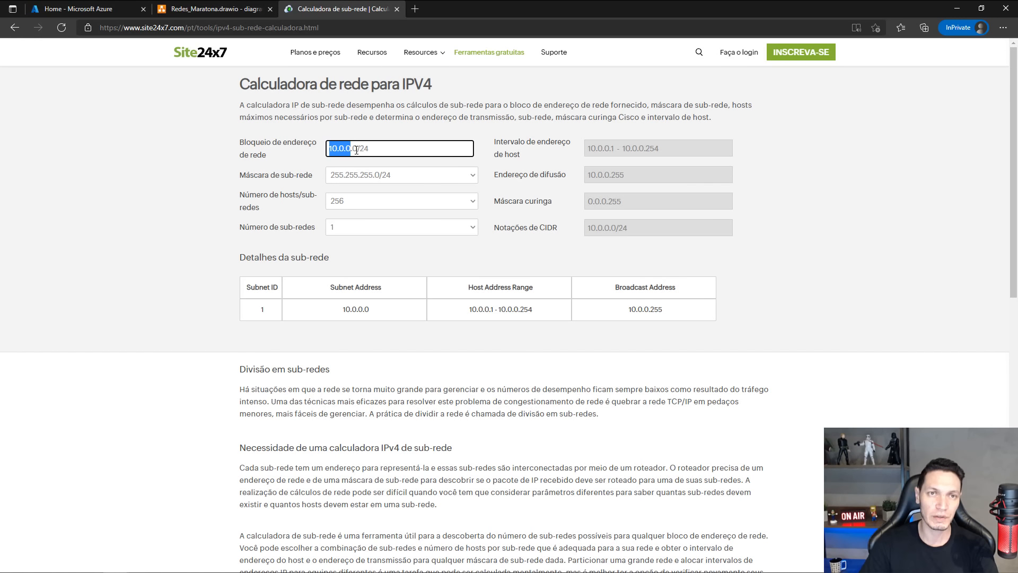
Check the hosts-per-subnet field for the /24 block, then recalculate the network address block as 10.0.0.0/16.
{"action": "left_click", "coordinate": [360, 205]}
{"action": "left_click", "coordinate": [353, 202]}
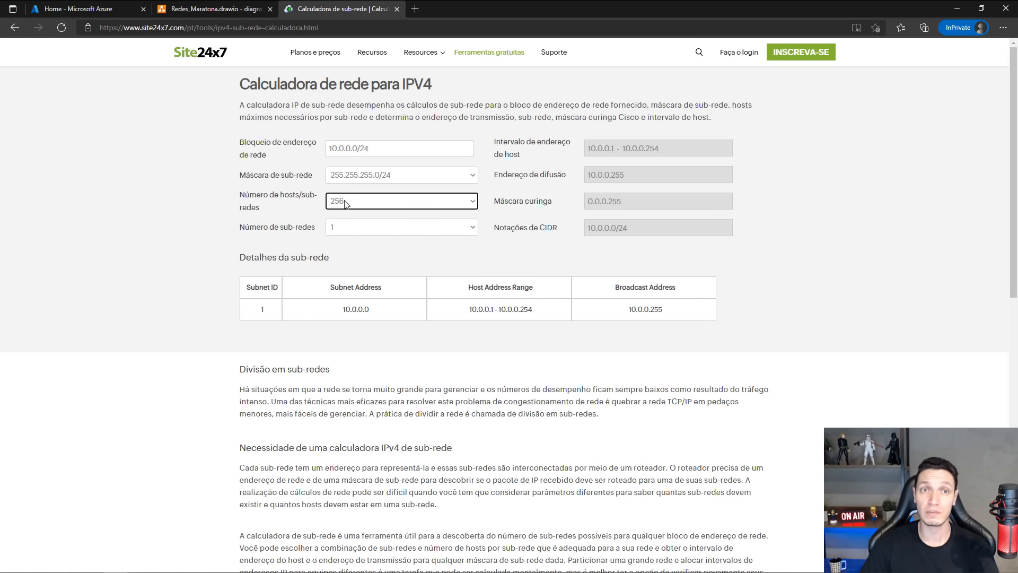
{"action": "left_click", "coordinate": [378, 148]}
{"action": "key", "text": "BackSpace"}
{"action": "key", "text": "BackSpace"}
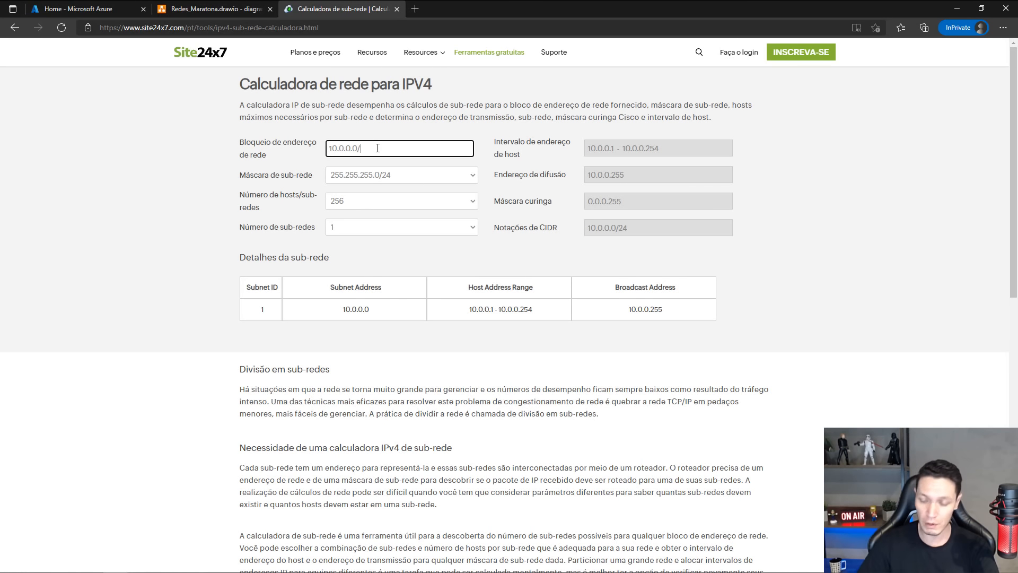
{"action": "type", "text": "16"}
{"action": "key", "text": "Tab"}
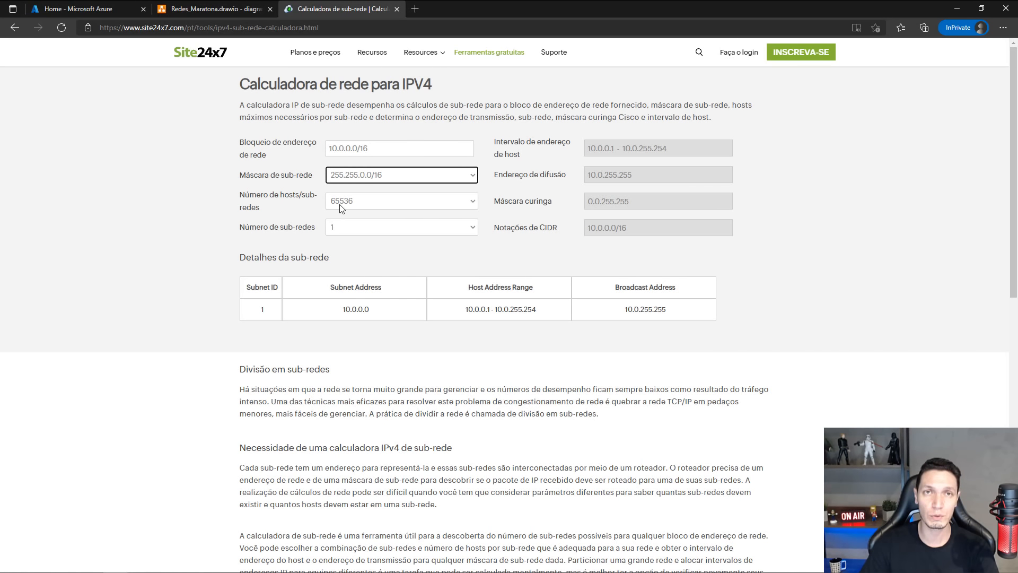
Recalculate the network address block as 10.0.0.0/27 and view the available numbers of hosts per subnet.
{"action": "left_click", "coordinate": [374, 150]}
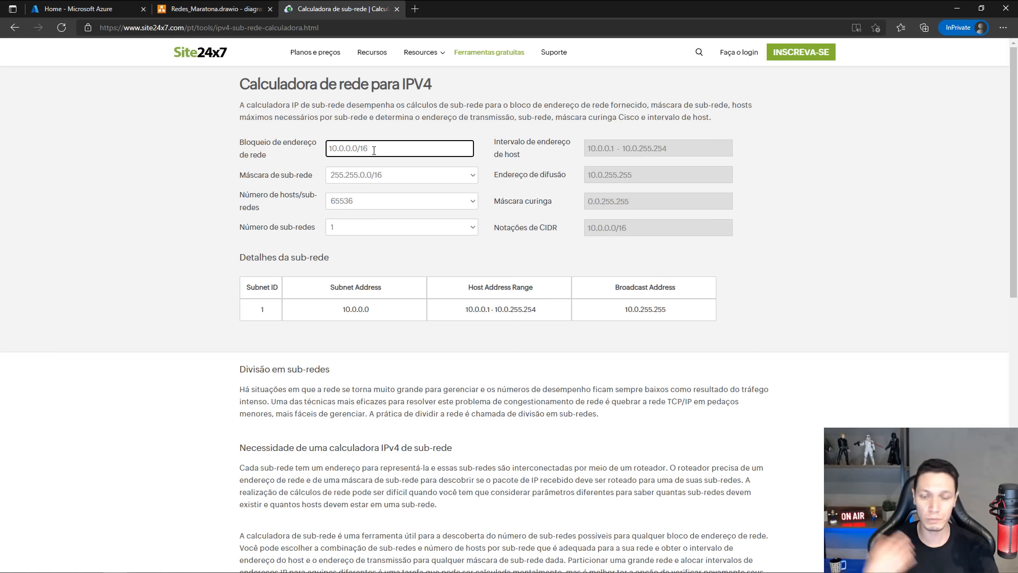
{"action": "key", "text": "BackSpace"}
{"action": "key", "text": "BackSpace"}
{"action": "type", "text": "27"}
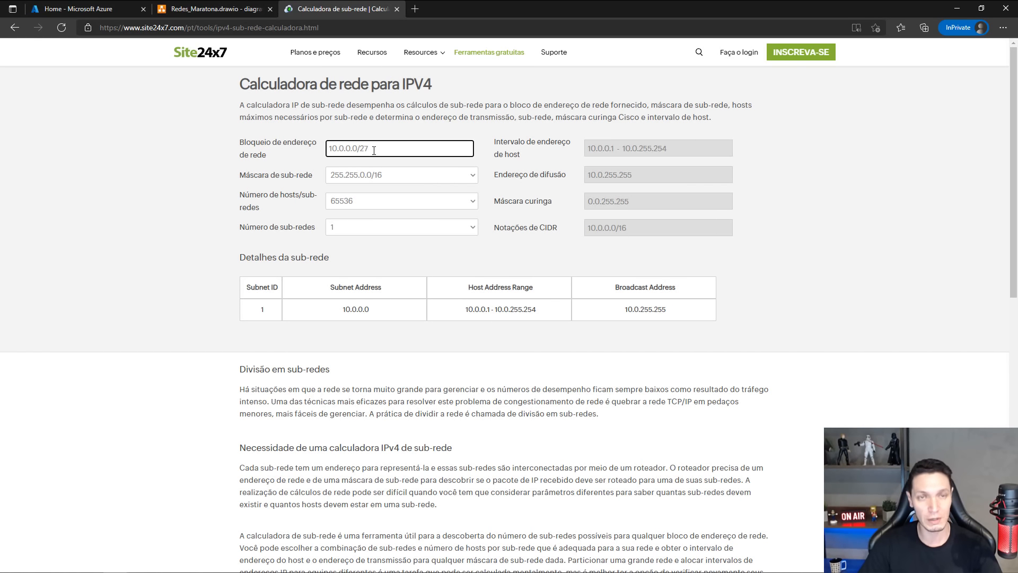
{"action": "key", "text": "Tab"}
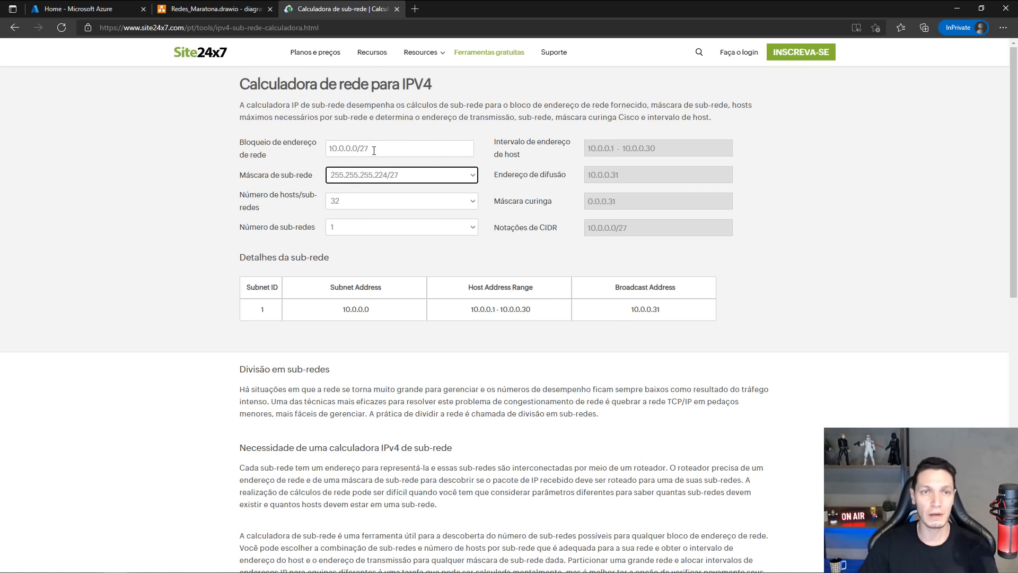
{"action": "left_click", "coordinate": [344, 204]}
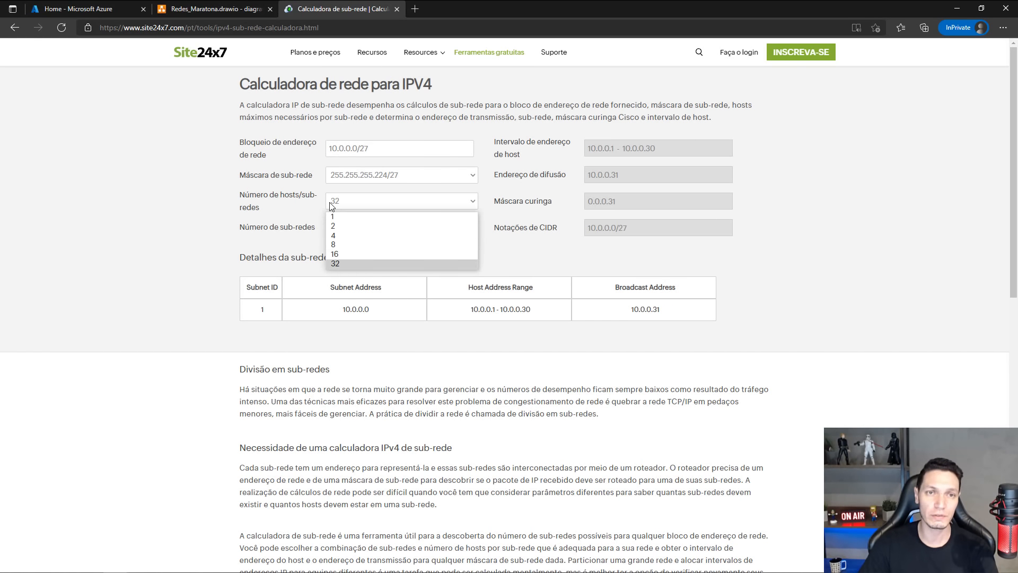
{"action": "left_click", "coordinate": [479, 142]}
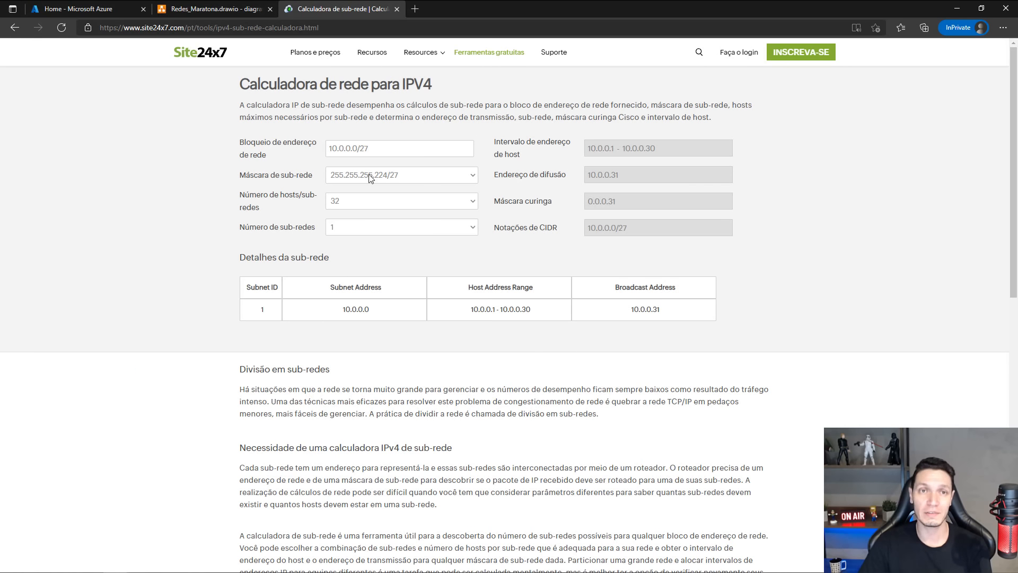
Return the network address block to 10.0.0.0/16, recalculate, and view its options for hosts per subnet.
{"action": "left_click", "coordinate": [380, 146]}
{"action": "key", "text": "BackSpace"}
{"action": "key", "text": "BackSpace"}
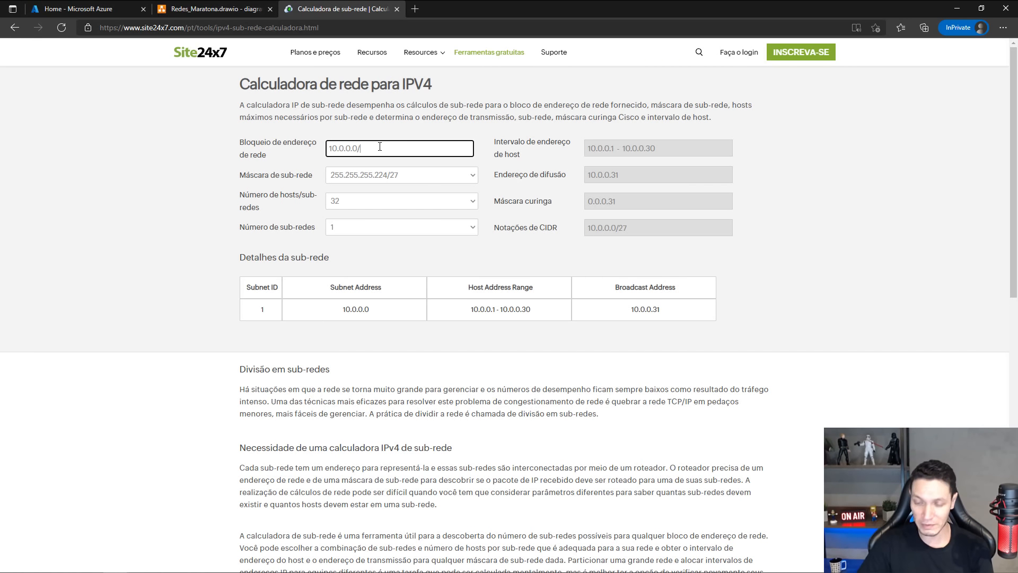
{"action": "type", "text": "16"}
{"action": "key", "text": "Tab"}
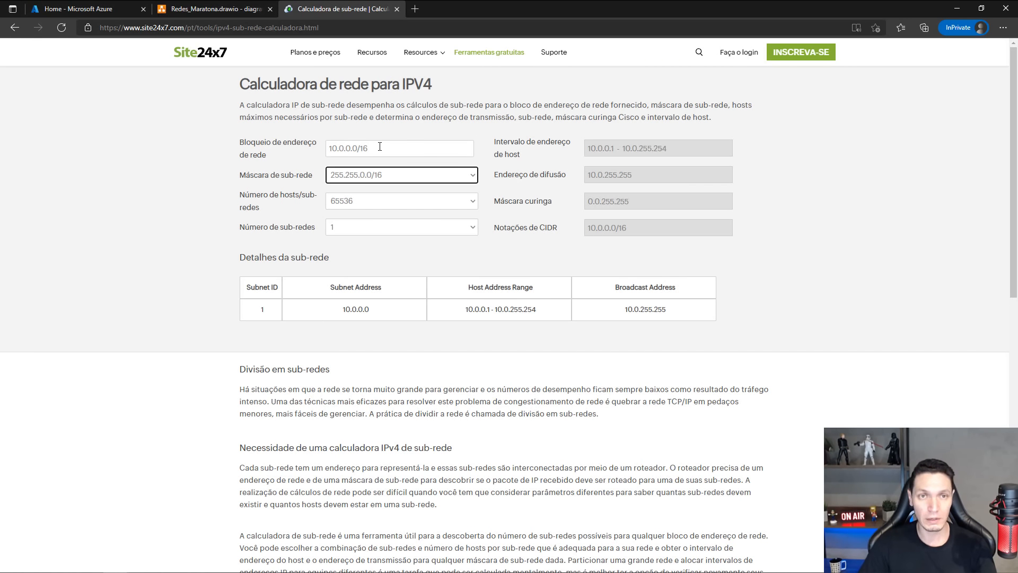
{"action": "left_click", "coordinate": [379, 203]}
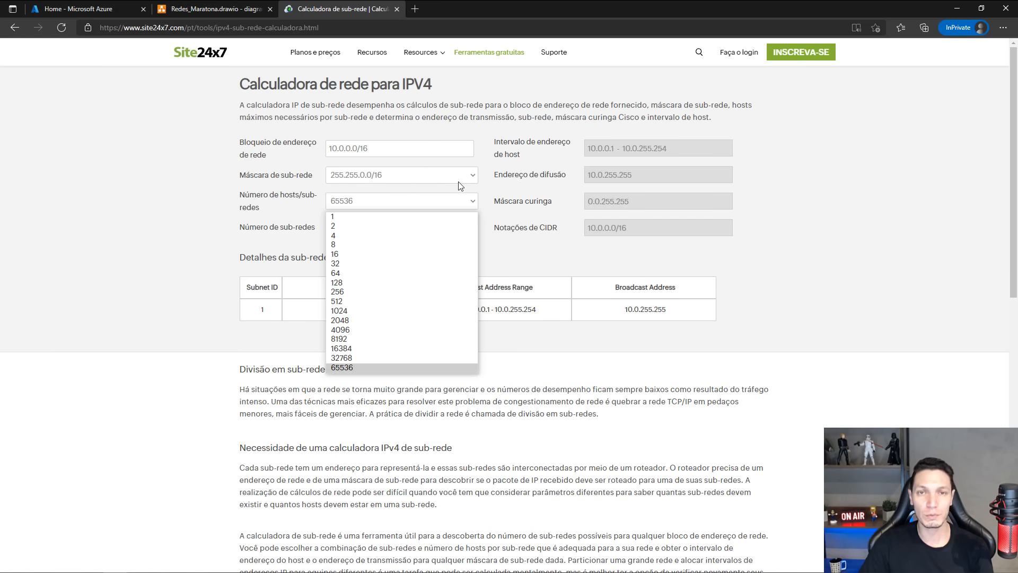
{"action": "left_click", "coordinate": [500, 168]}
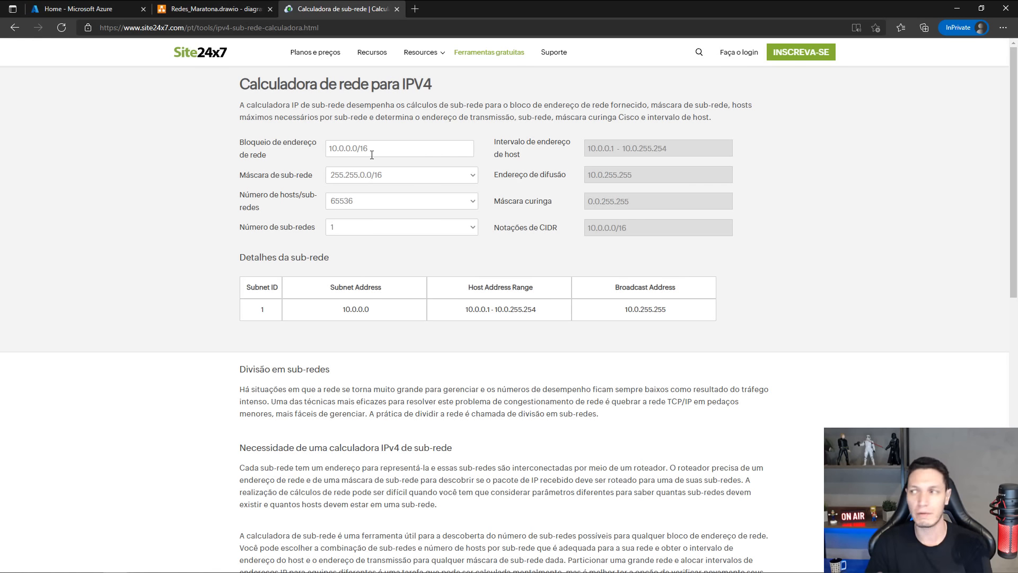
Switch to the Redes_Maratona.drawio diagram and add the text 10.10.0.0/16 below the VNET-HUB label.
{"action": "left_click", "coordinate": [177, 9]}
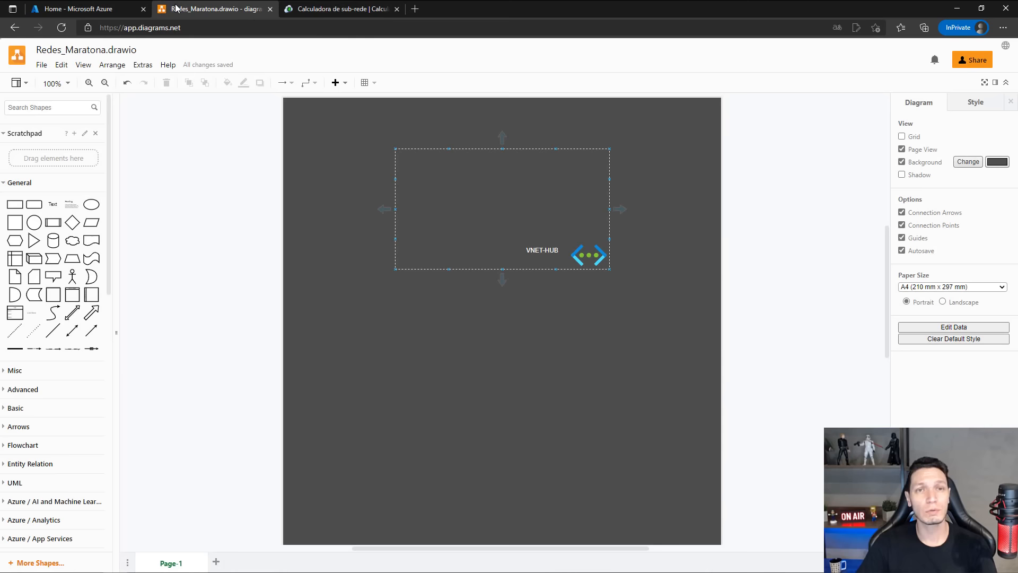
{"action": "left_click", "coordinate": [534, 266]}
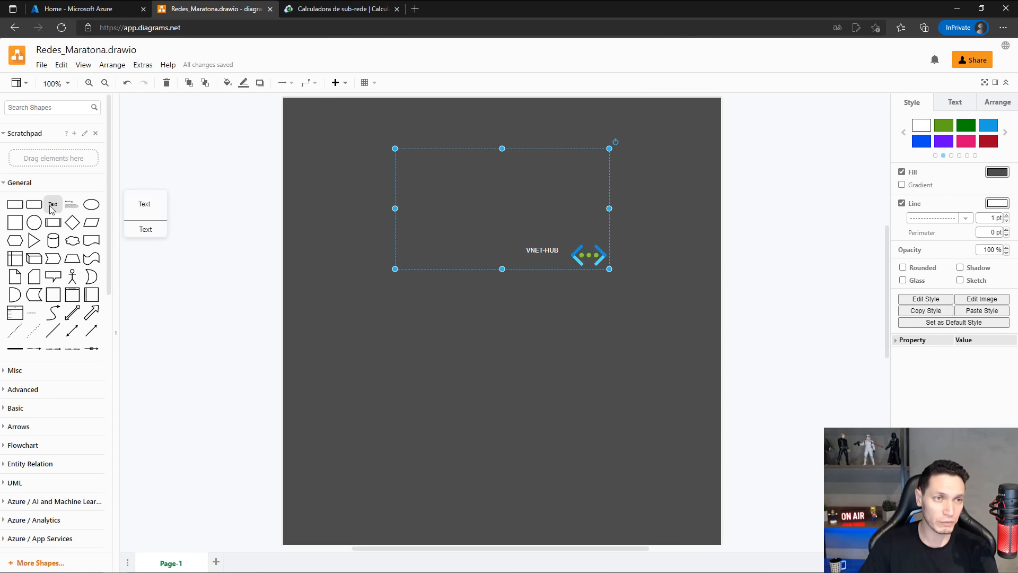
{"action": "left_click_drag", "start_coordinate": [52, 204], "coordinate": [536, 258]}
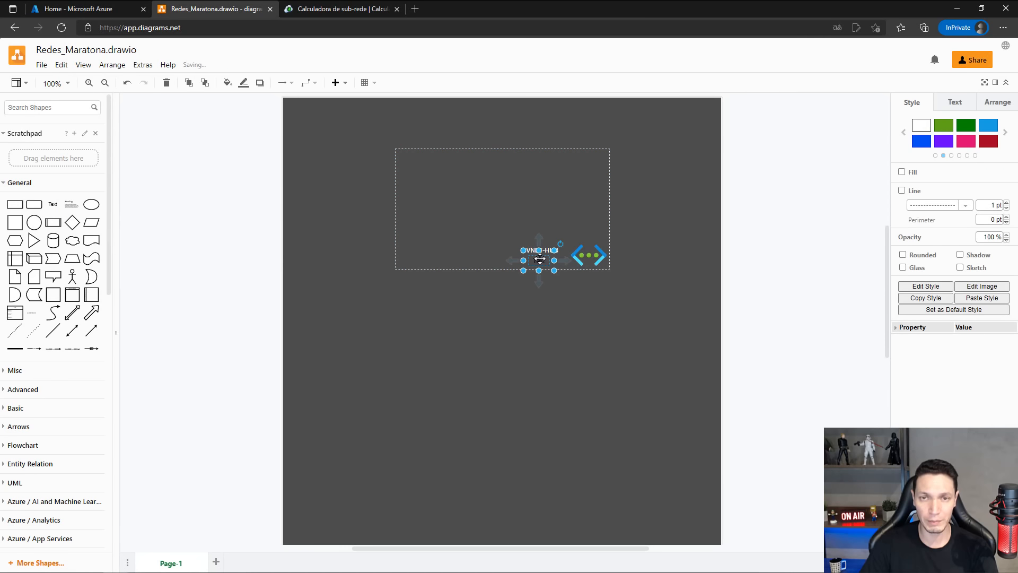
{"action": "type", "text": "10"}
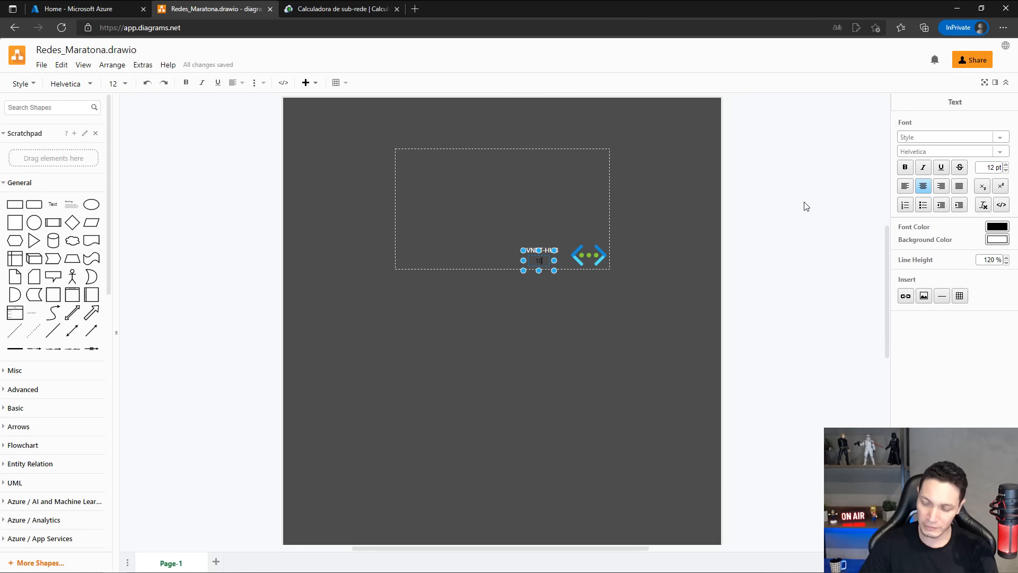
{"action": "type", "text": ".2"}
{"action": "key", "text": "BackSpace"}
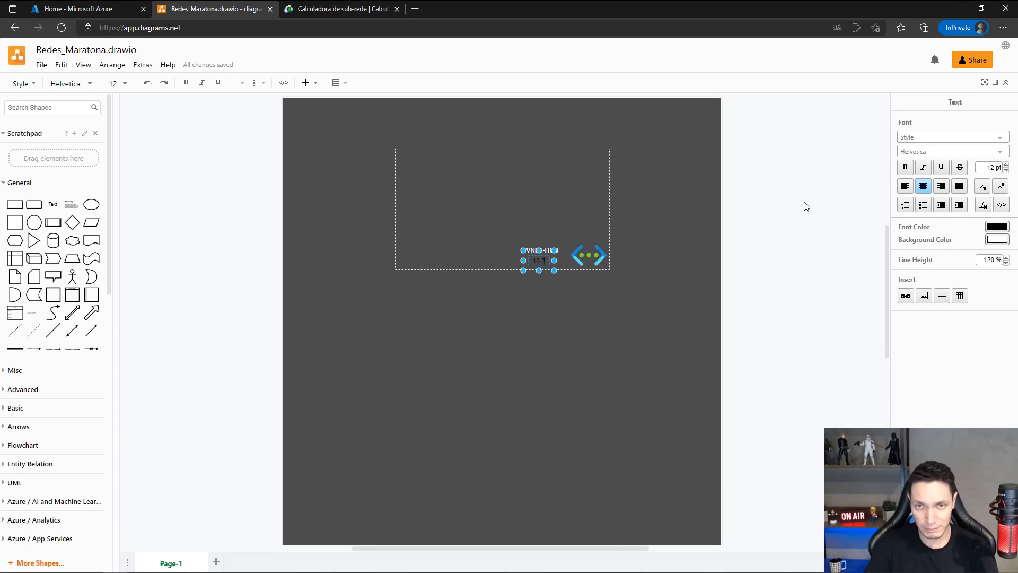
{"action": "type", "text": "10.0.0/16"}
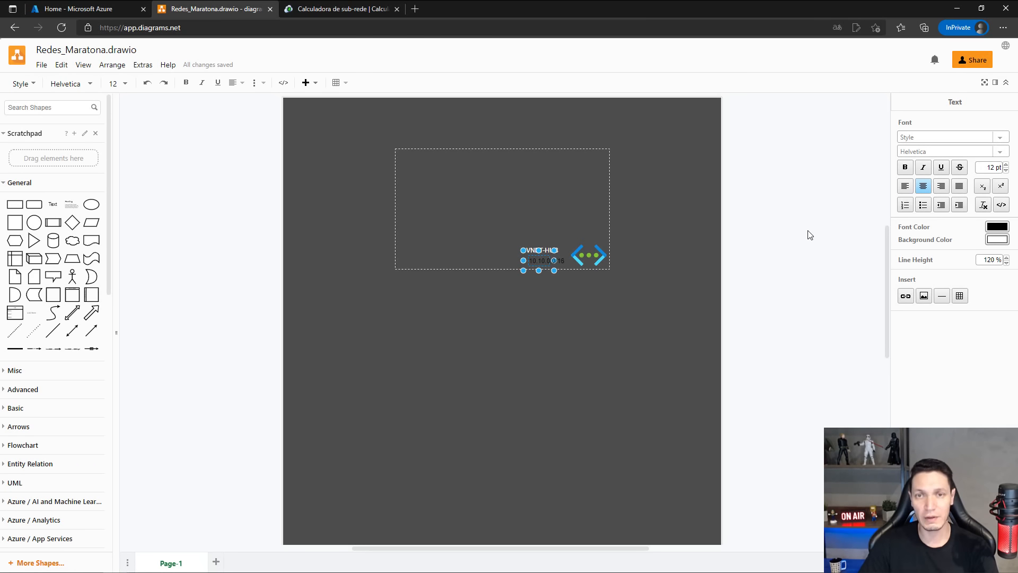
Change the font color of the 10.10.0.0/16 text to white.
{"action": "double_click", "coordinate": [540, 264]}
{"action": "left_click_drag", "start_coordinate": [540, 264], "coordinate": [565, 261]}
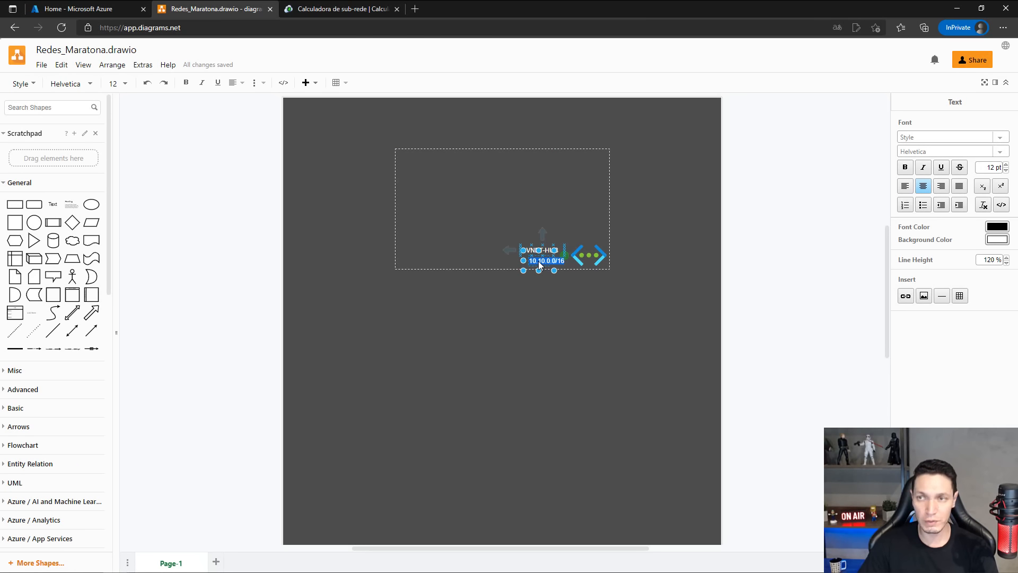
{"action": "left_click", "coordinate": [997, 227]}
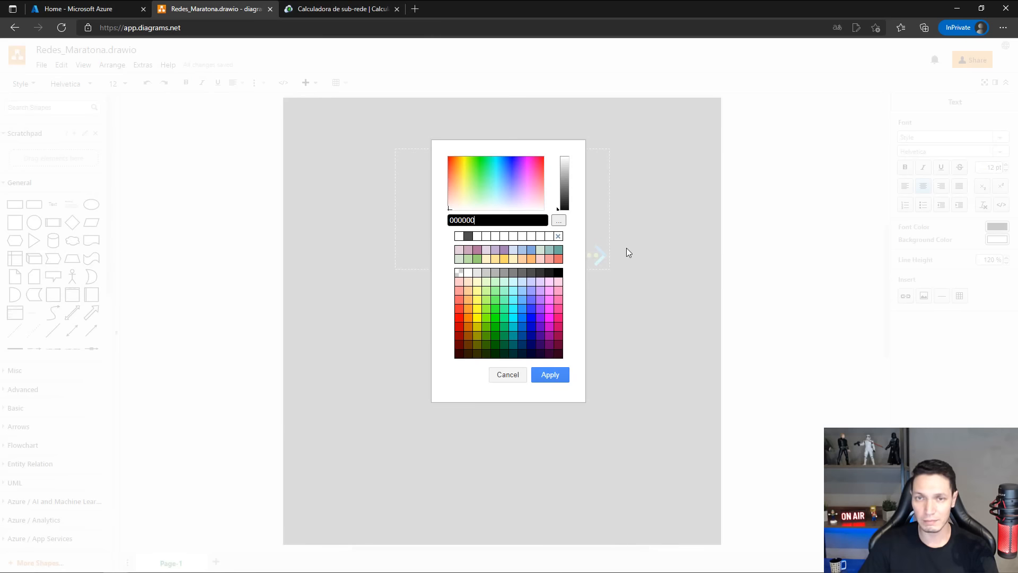
{"action": "left_click", "coordinate": [460, 237]}
{"action": "left_click", "coordinate": [554, 378]}
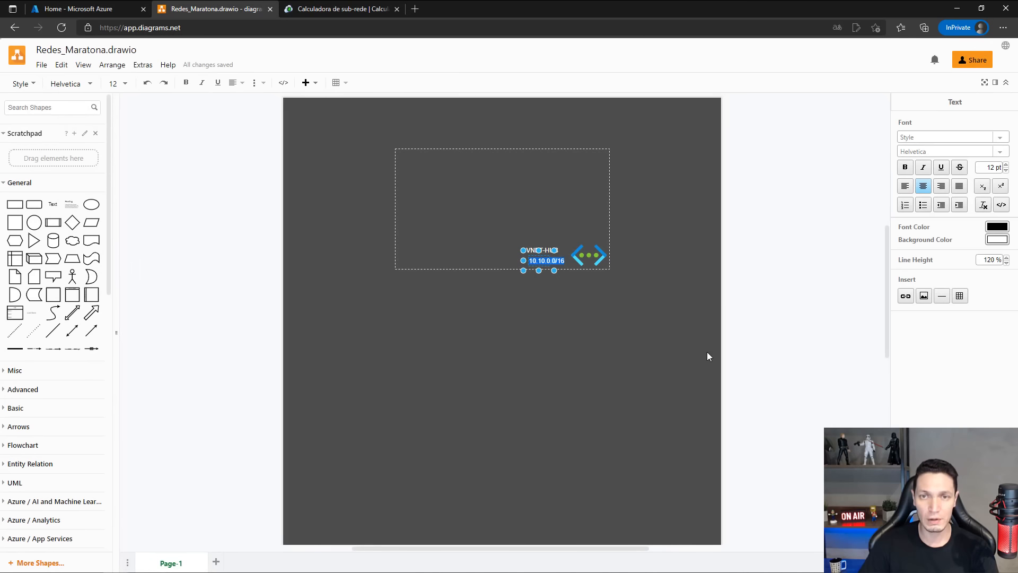
{"action": "left_click", "coordinate": [707, 354]}
{"action": "left_click", "coordinate": [543, 254]}
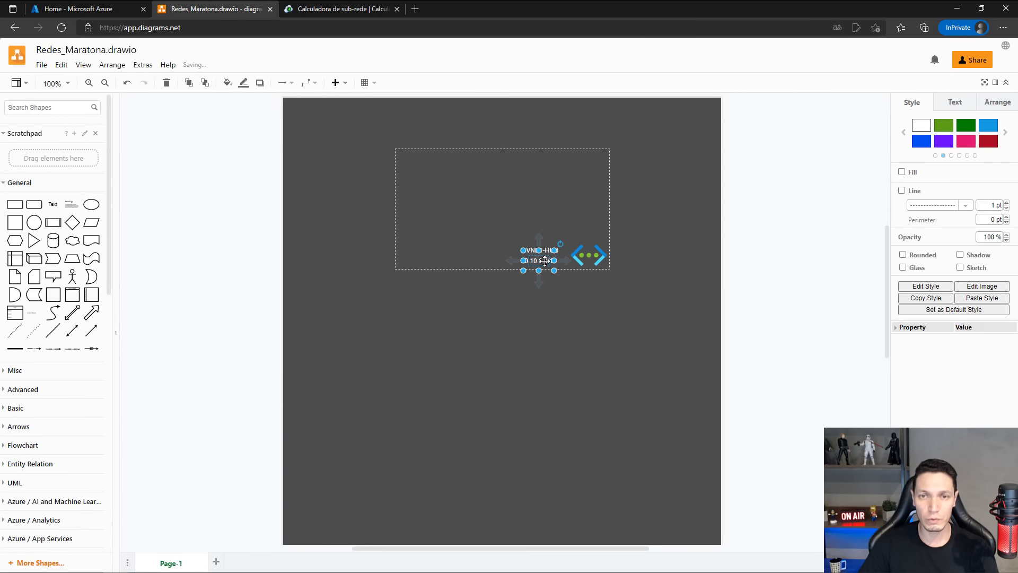
{"action": "left_click", "coordinate": [565, 314]}
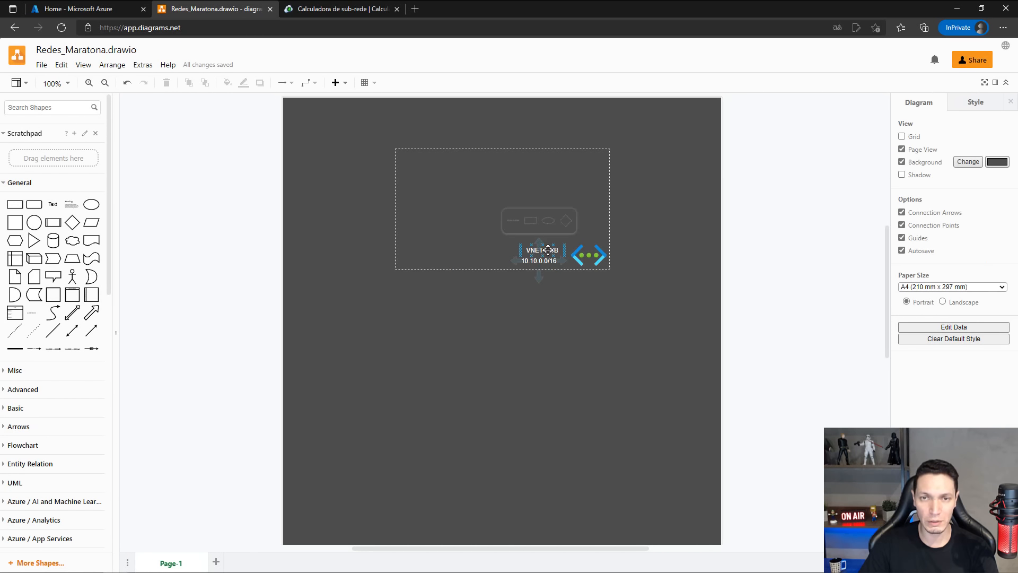
Shift the VNET-HUB label and the virtual network icon slightly left to line up with the 10.10.0.0/16 text.
{"action": "left_click", "coordinate": [548, 250]}
{"action": "left_click_drag", "start_coordinate": [548, 250], "coordinate": [590, 255]}
{"action": "left_click", "coordinate": [593, 285]}
{"action": "left_click", "coordinate": [604, 281]}
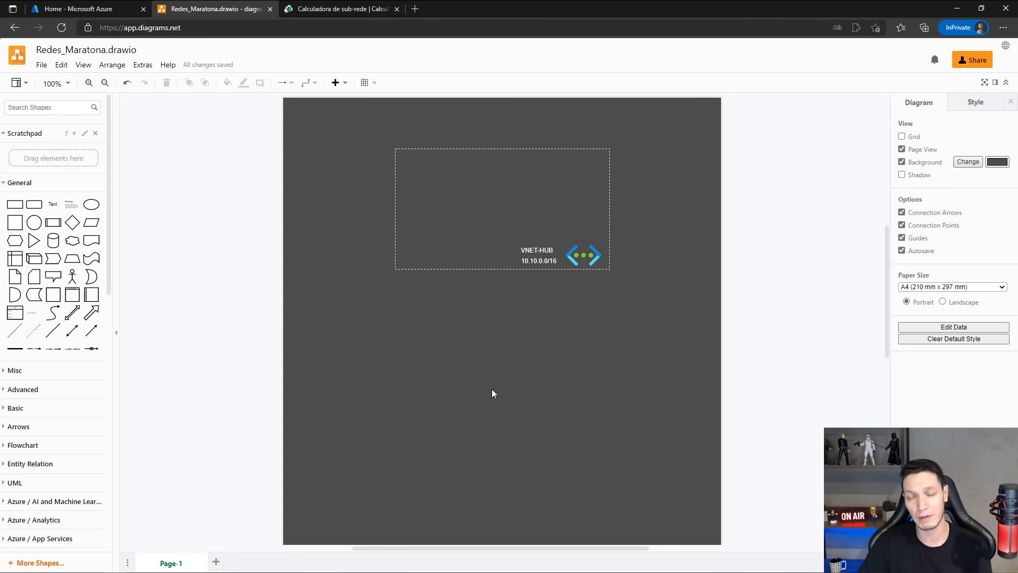
Duplicate the hub's dashed box with its label, address range and icon, and place the copy below and to the left of the original.
{"action": "left_click", "coordinate": [431, 150]}
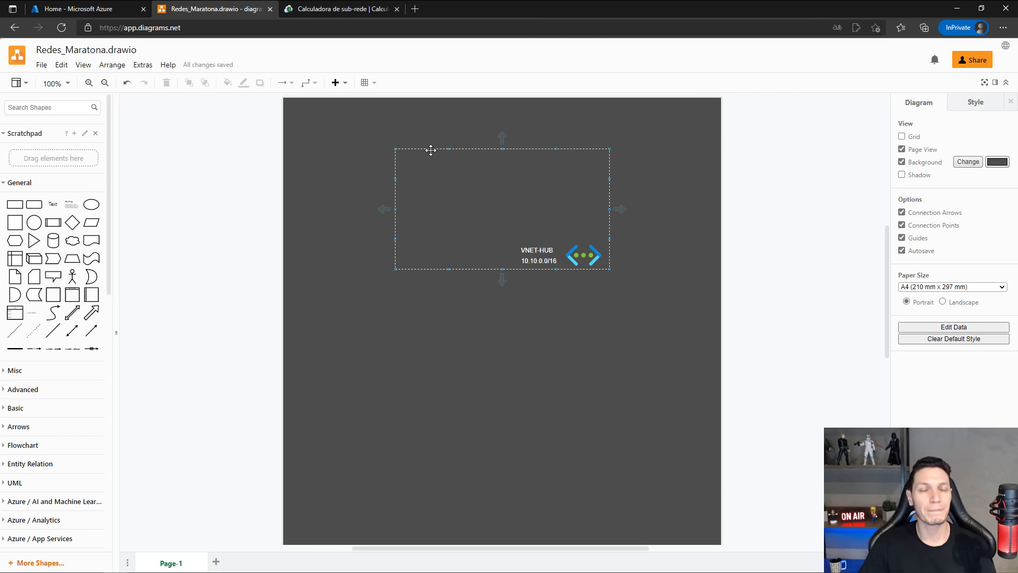
{"action": "left_click", "coordinate": [374, 408]}
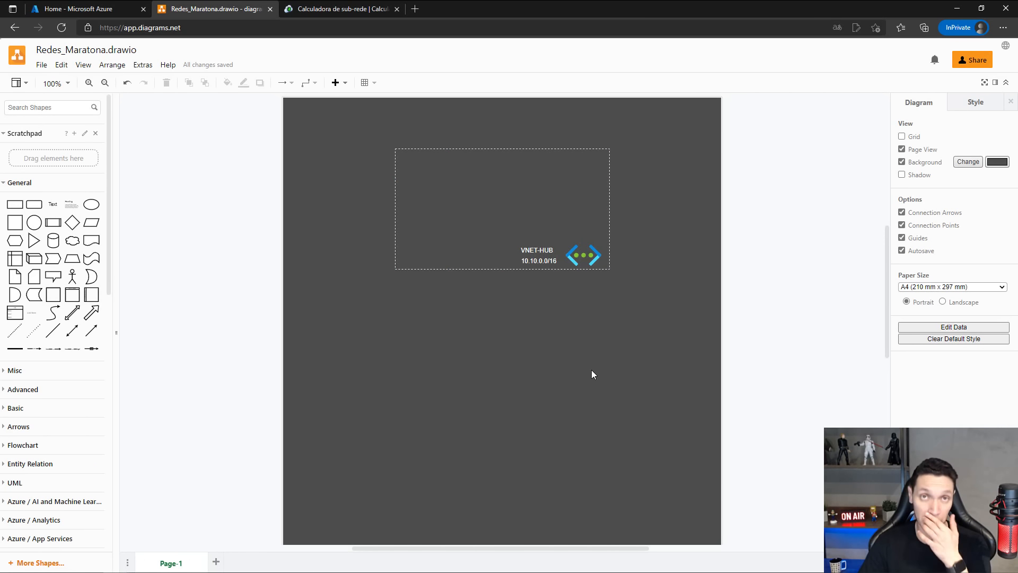
{"action": "left_click", "coordinate": [463, 149]}
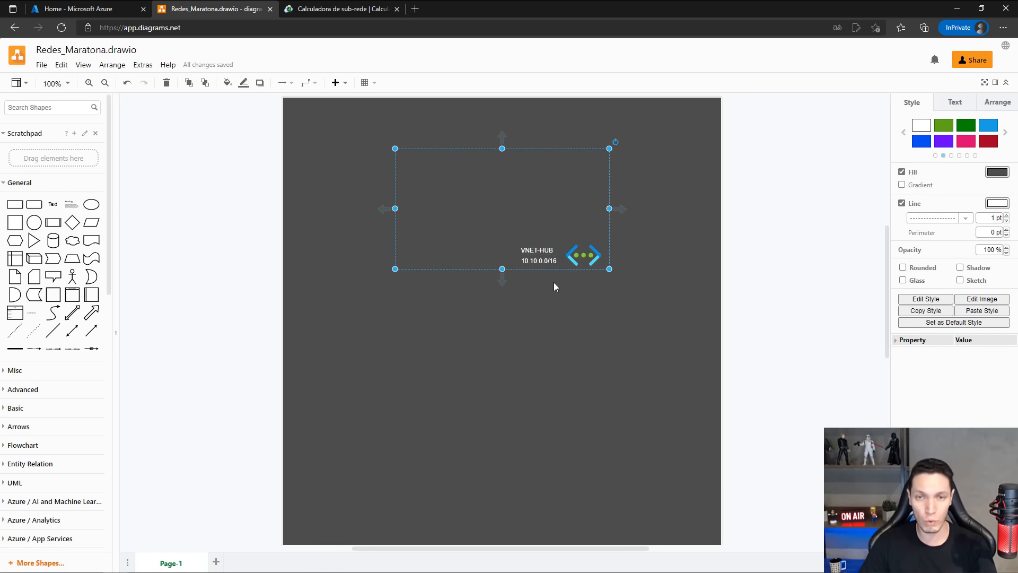
{"action": "left_click", "coordinate": [542, 259]}
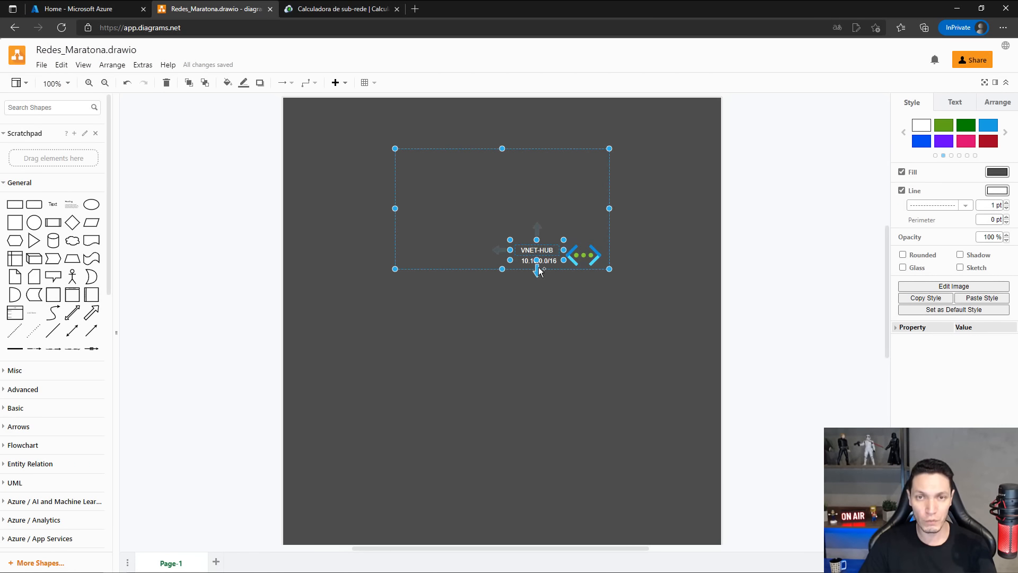
{"action": "left_click", "coordinate": [588, 257], "text": "shift"}
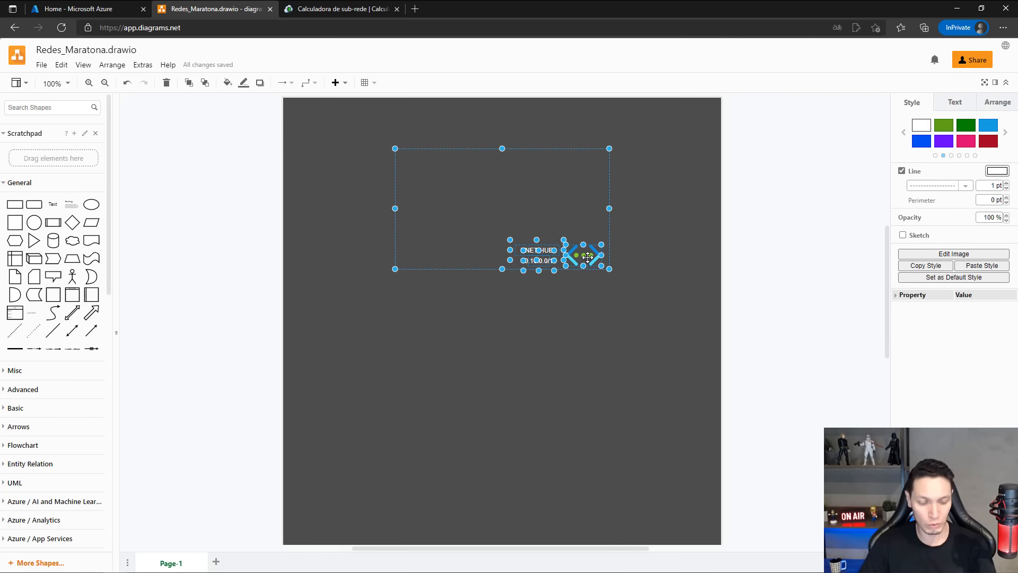
{"action": "key", "text": "ctrl+v"}
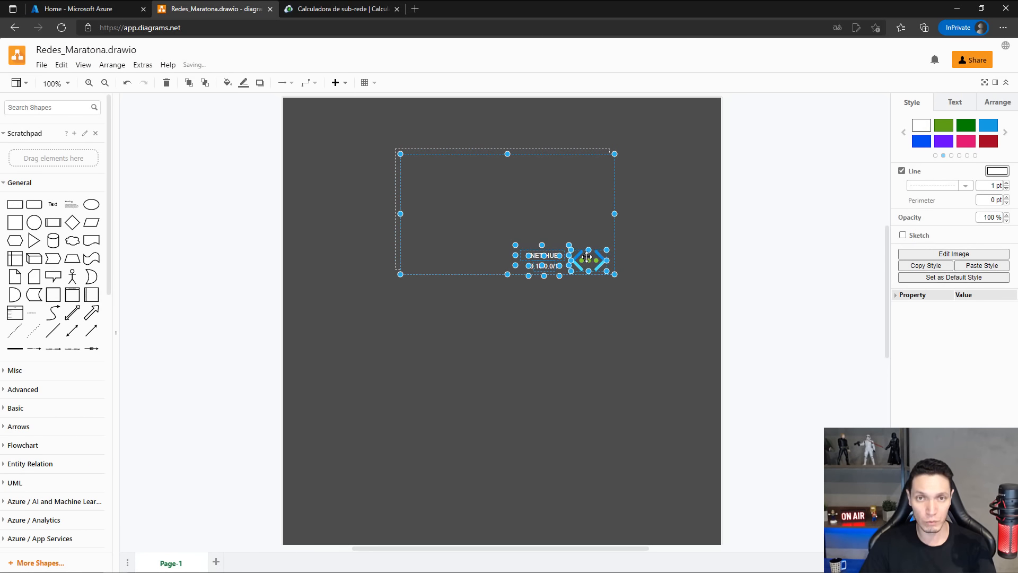
{"action": "left_click_drag", "start_coordinate": [459, 161], "coordinate": [352, 346]}
{"action": "left_click", "coordinate": [566, 399]}
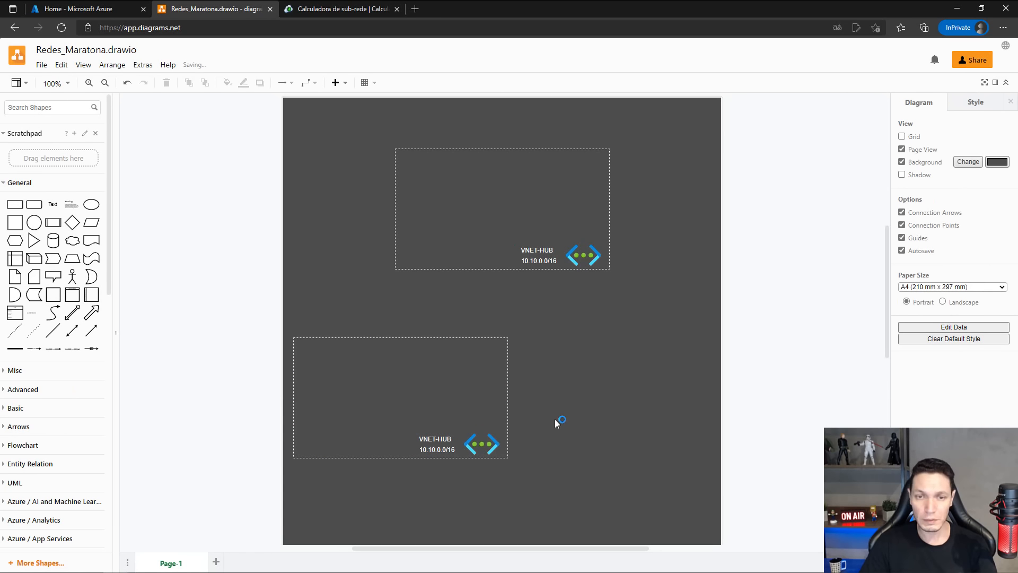
Move the copied VNET-HUB label, 10.10.0.0/16 text and network icon together further left inside the lower dashed box.
{"action": "left_click", "coordinate": [422, 439]}
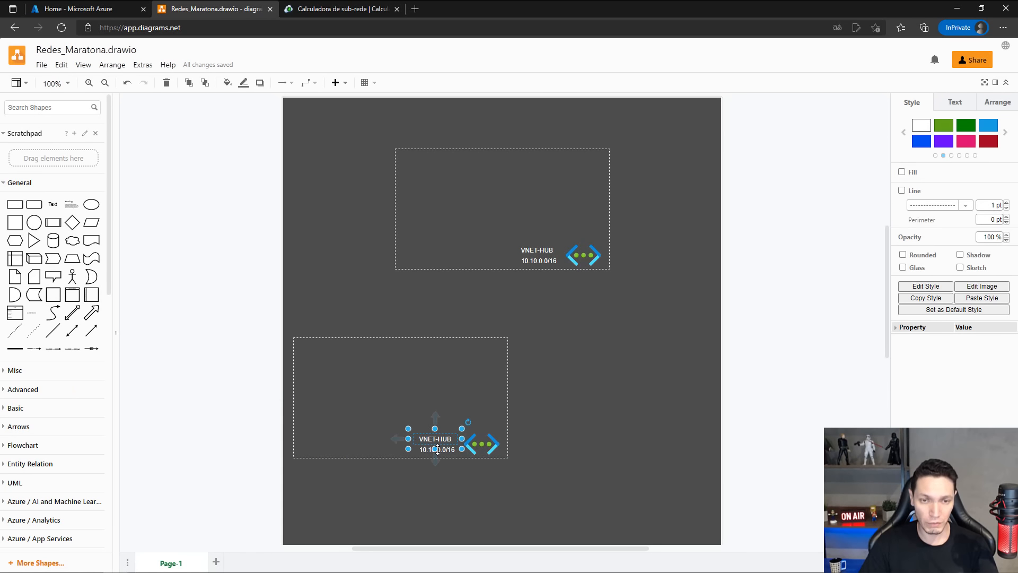
{"action": "left_click", "coordinate": [472, 444], "text": "shift"}
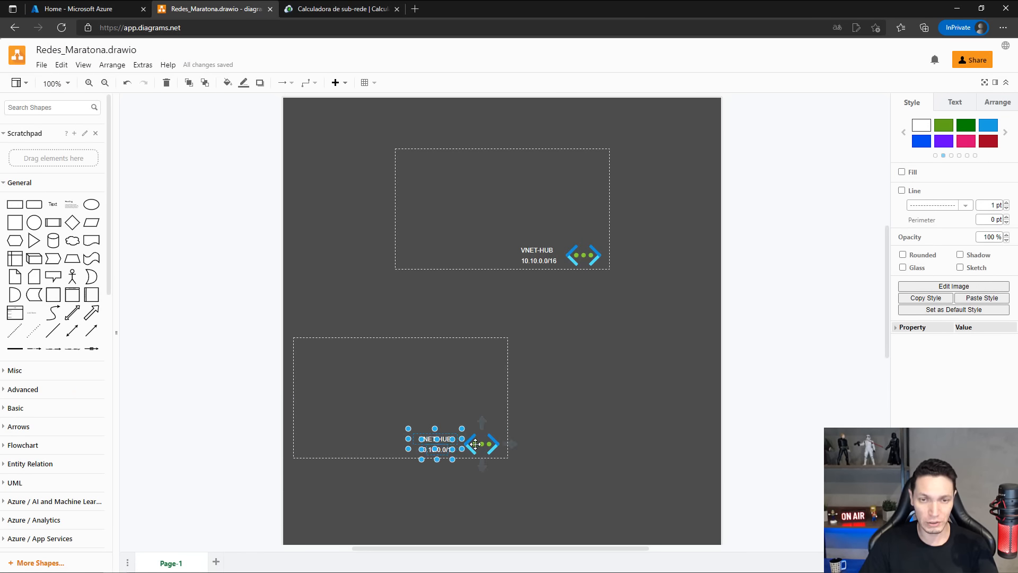
{"action": "left_click", "coordinate": [475, 444], "text": "shift"}
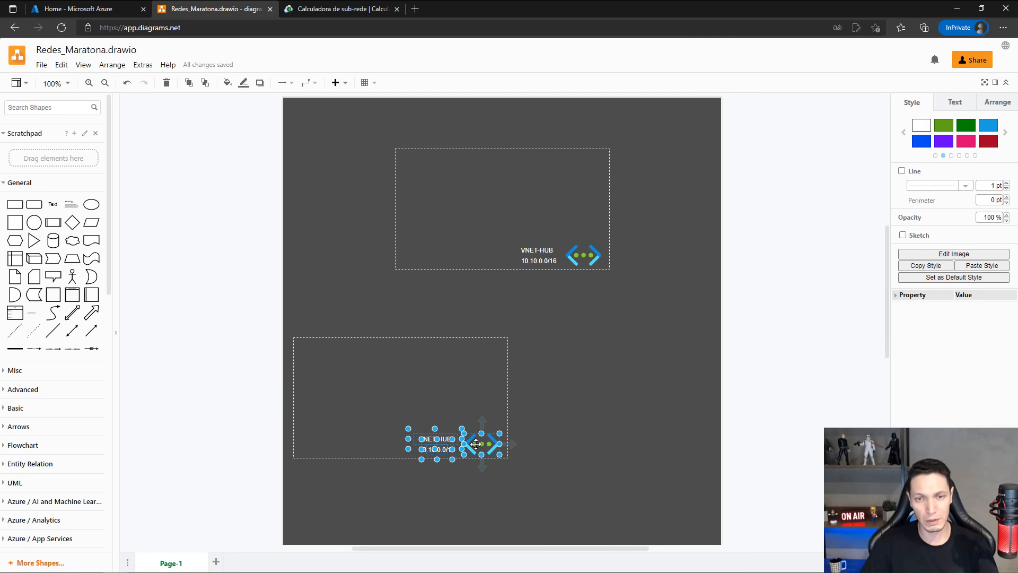
{"action": "left_click_drag", "start_coordinate": [476, 444], "coordinate": [430, 444]}
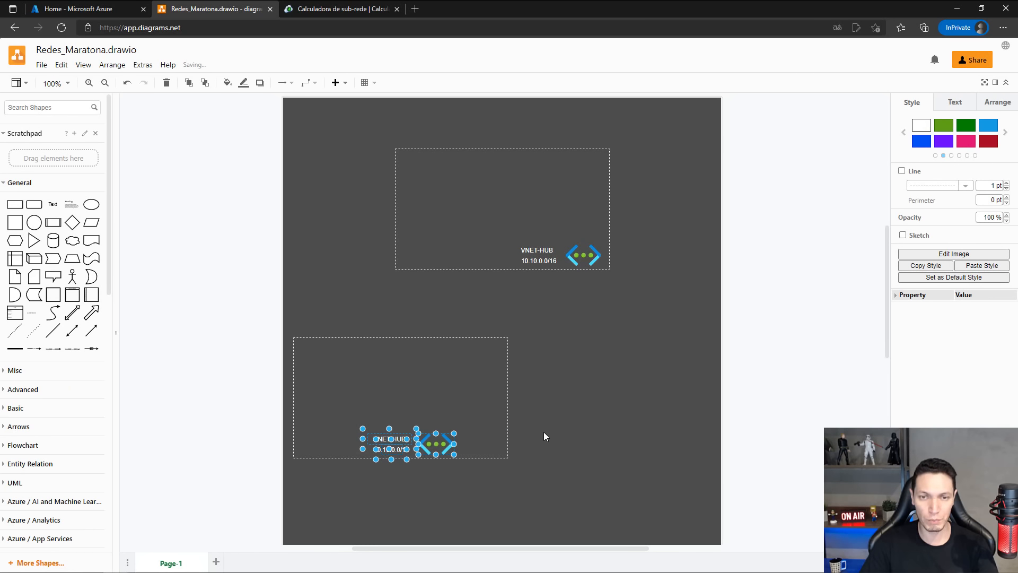
Narrow the lower dashed box by pulling its right edge in close to the virtual network icon.
{"action": "left_click", "coordinate": [505, 384]}
{"action": "left_click_drag", "start_coordinate": [507, 398], "coordinate": [463, 397]}
{"action": "left_click", "coordinate": [514, 486]}
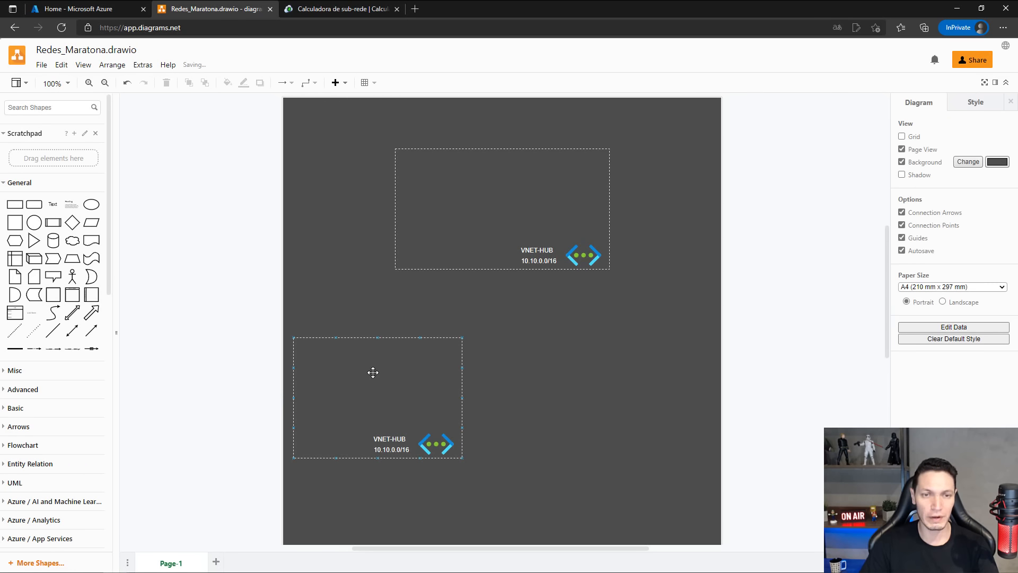
Duplicate the lower dashed box with its label, address range and icon, and place the copy level with it on the page's right side.
{"action": "left_click", "coordinate": [373, 372]}
{"action": "left_click", "coordinate": [395, 450]}
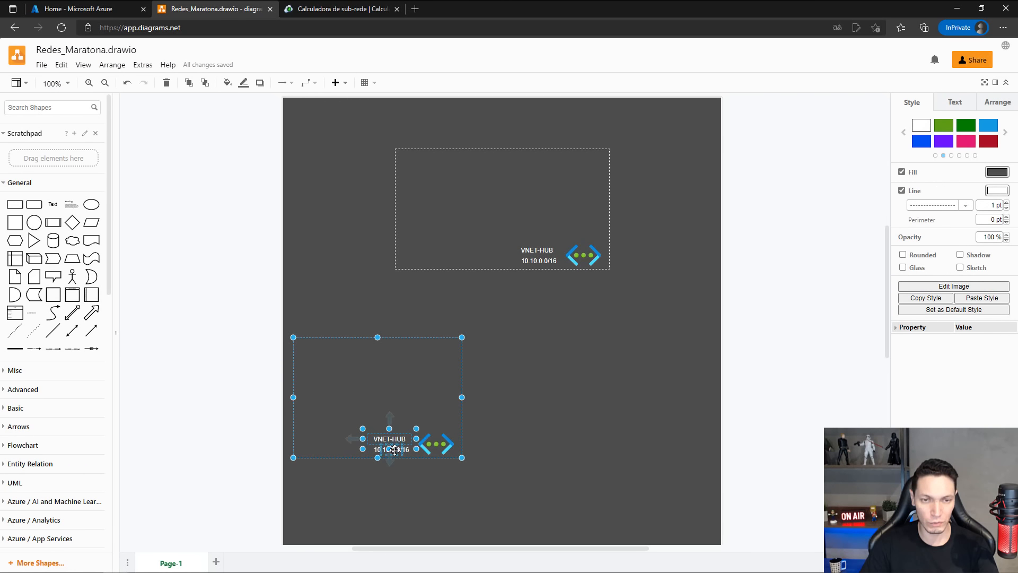
{"action": "left_click", "coordinate": [435, 439]}
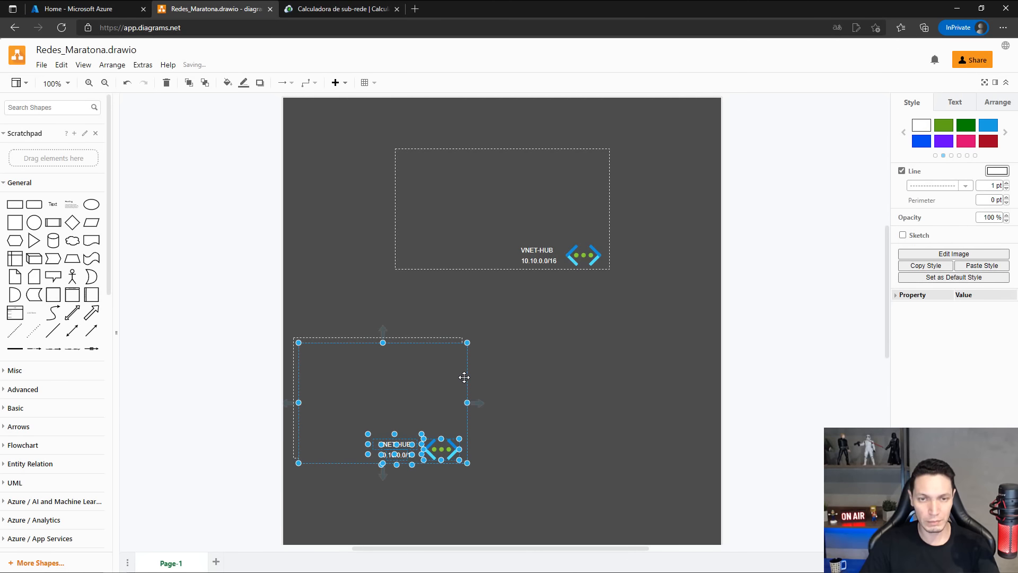
{"action": "left_click_drag", "start_coordinate": [463, 377], "coordinate": [704, 372]}
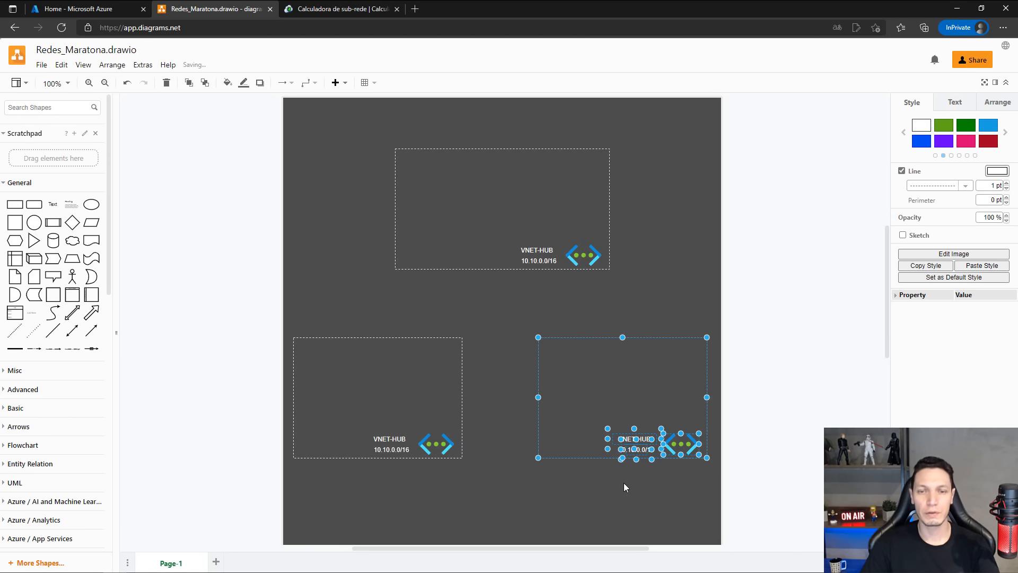
{"action": "left_click", "coordinate": [513, 489]}
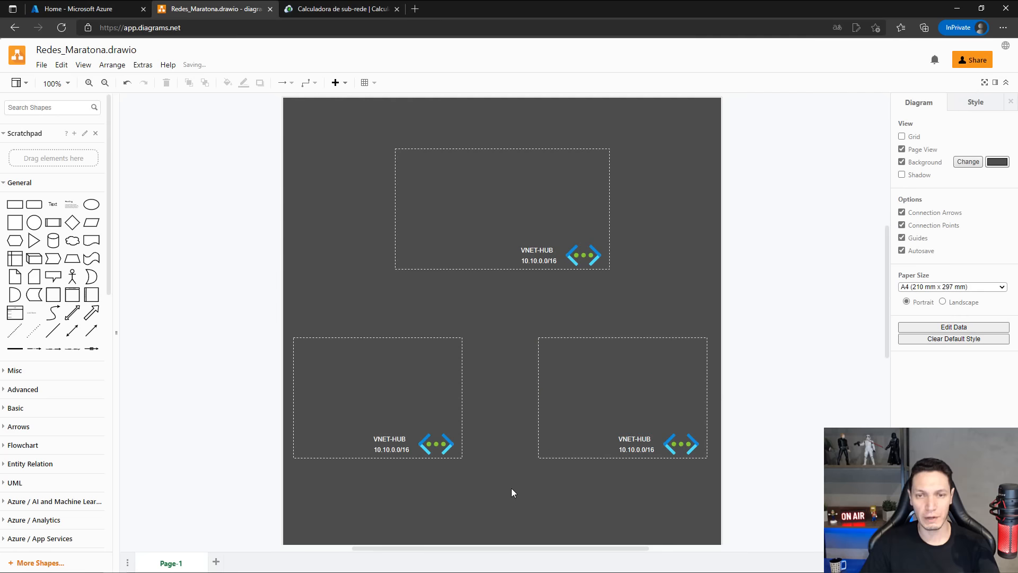
Rename the lower-left network's label to VNET-SPK01.
{"action": "double_click", "coordinate": [390, 439]}
{"action": "key", "text": "End"}
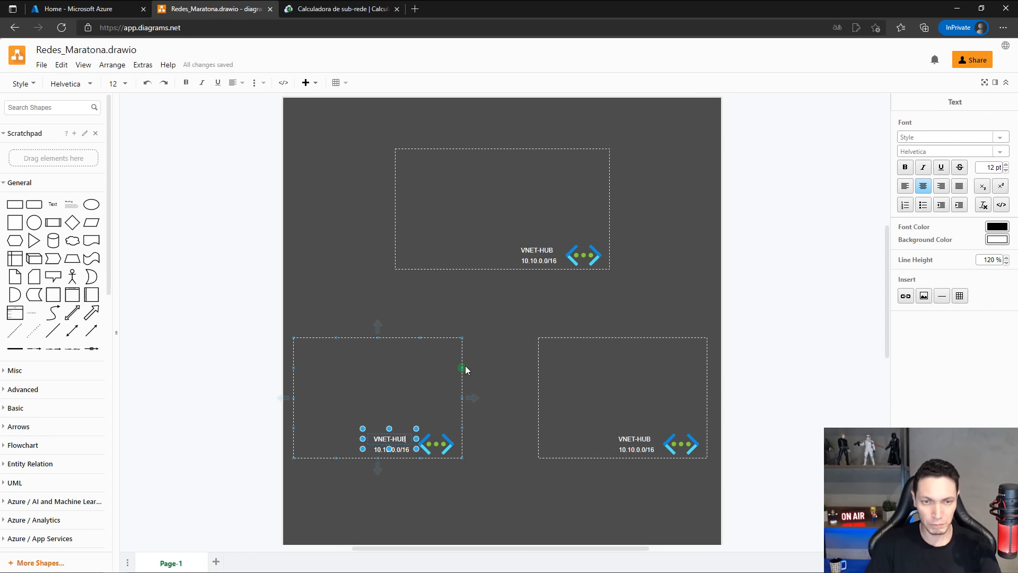
{"action": "key", "text": "BackSpace"}
{"action": "key", "text": "BackSpace"}
{"action": "key", "text": "BackSpace"}
{"action": "type", "text": "SPK01"}
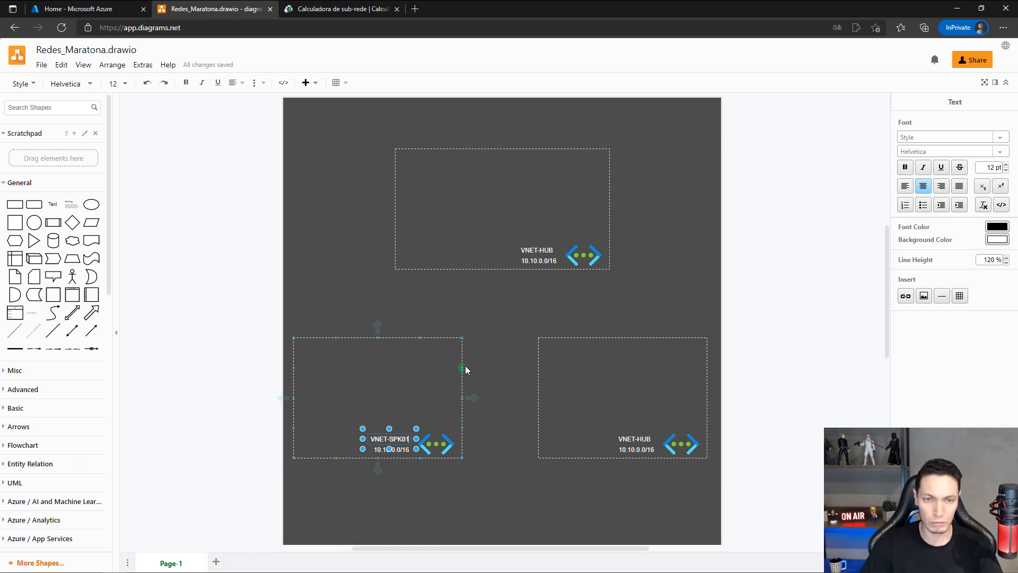
{"action": "left_click", "coordinate": [523, 355]}
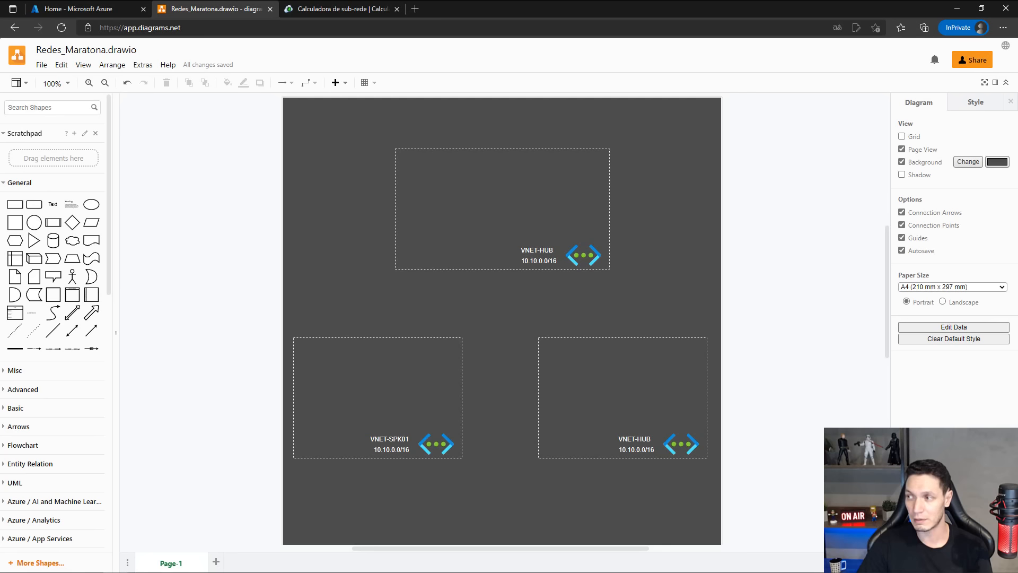
Search the web for "caf microsoft" in a new browser tab and open the Microsoft Cloud Adoption Framework for Azure documentation.
{"action": "left_click", "coordinate": [413, 10]}
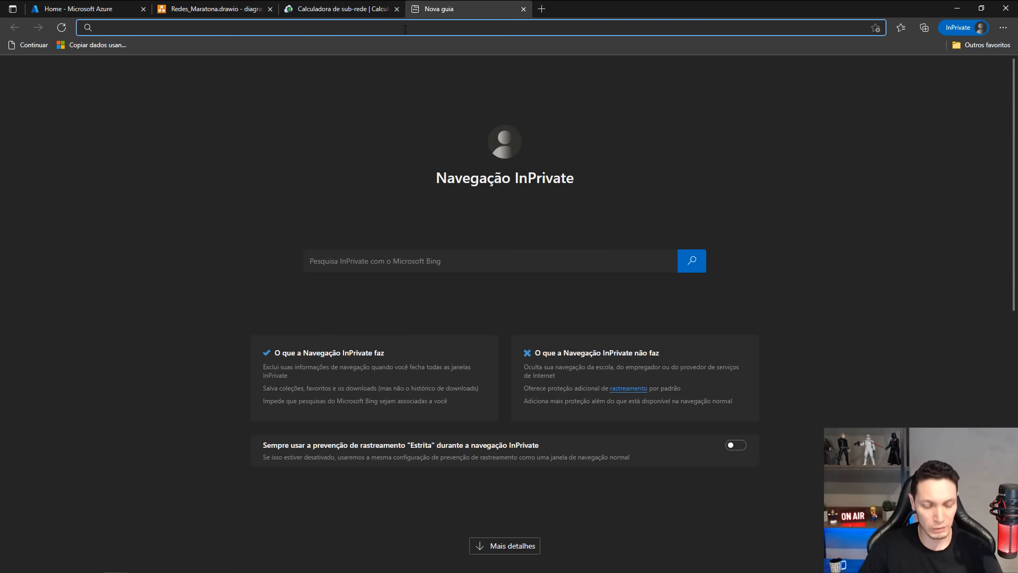
{"action": "type", "text": "caf"}
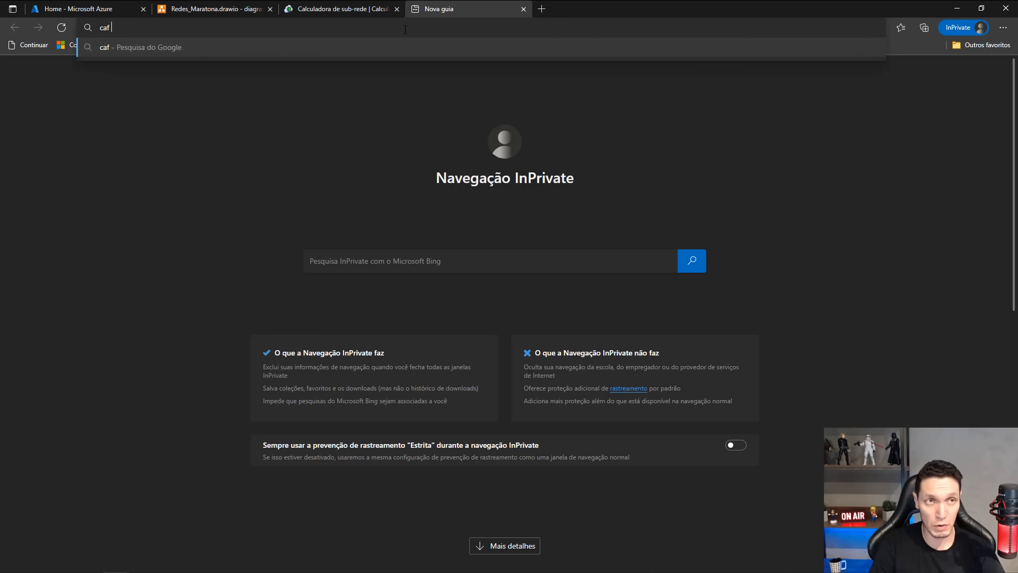
{"action": "type", "text": " microsoft"}
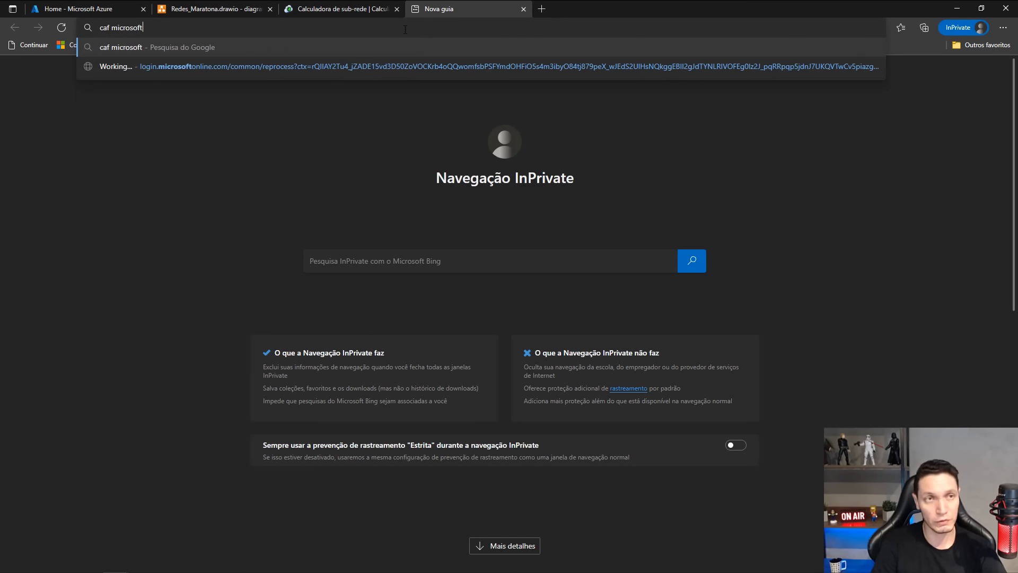
{"action": "key", "text": "Return"}
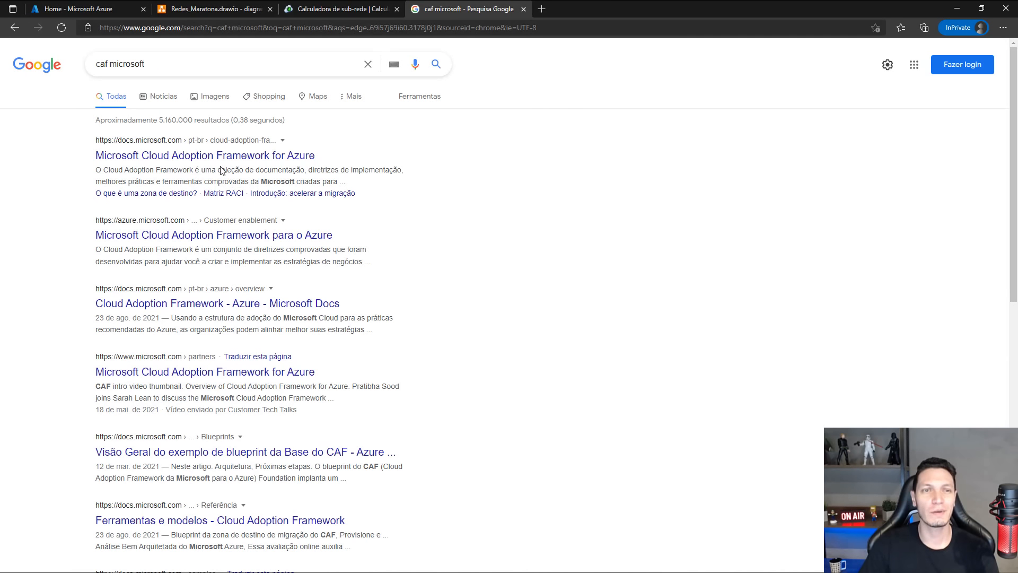
{"action": "left_click", "coordinate": [189, 156]}
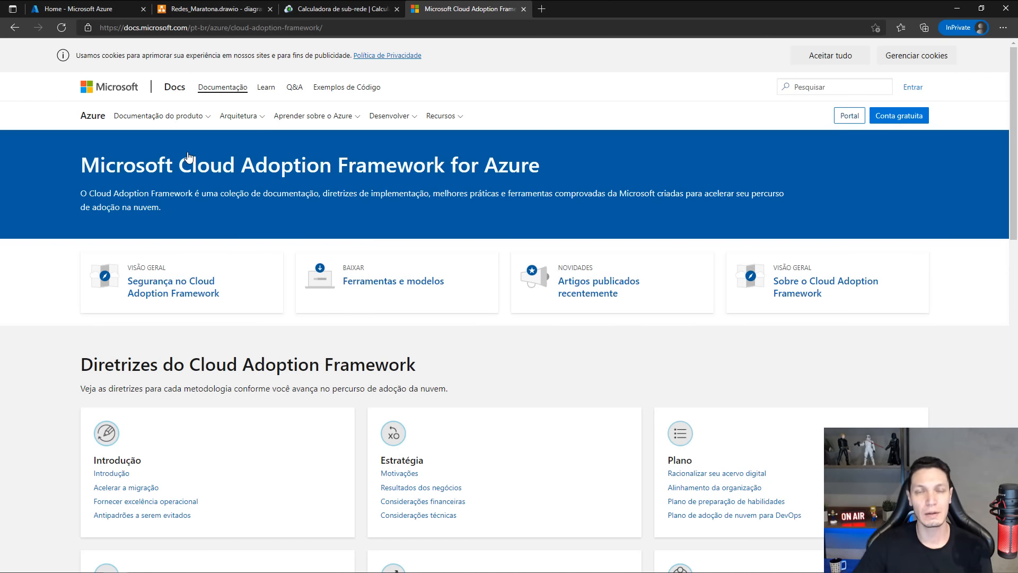
Review the Cloud Adoption Framework guideline sections, from Introdução, Estratégia and Plano through Ready, Migrar and Organizar.
{"action": "scroll", "coordinate": [191, 159], "scroll_direction": "down", "scroll_amount": 7}
{"action": "scroll", "coordinate": [199, 187], "scroll_direction": "up", "scroll_amount": 3}
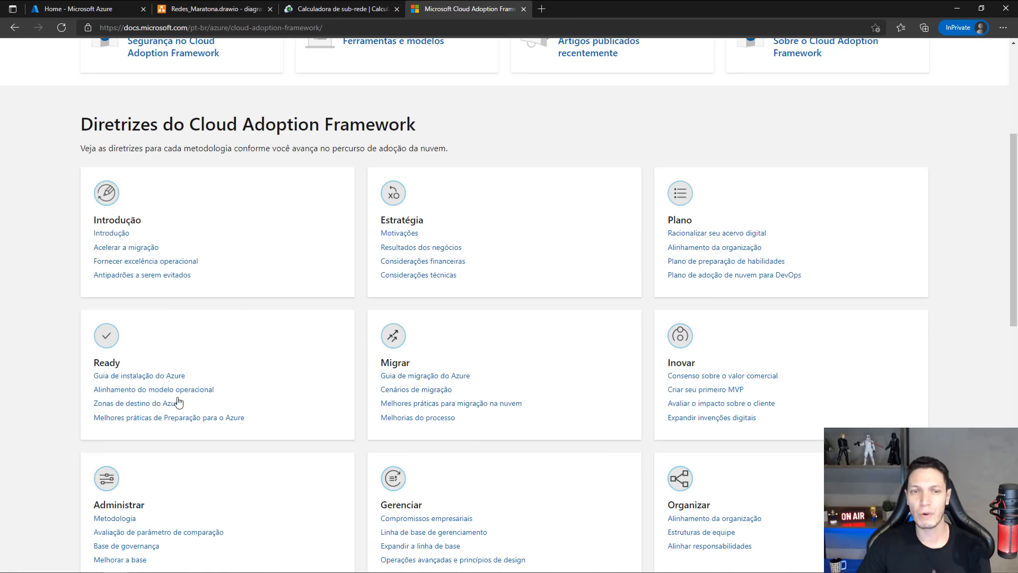
{"action": "scroll", "coordinate": [764, 342], "scroll_direction": "down", "scroll_amount": 2}
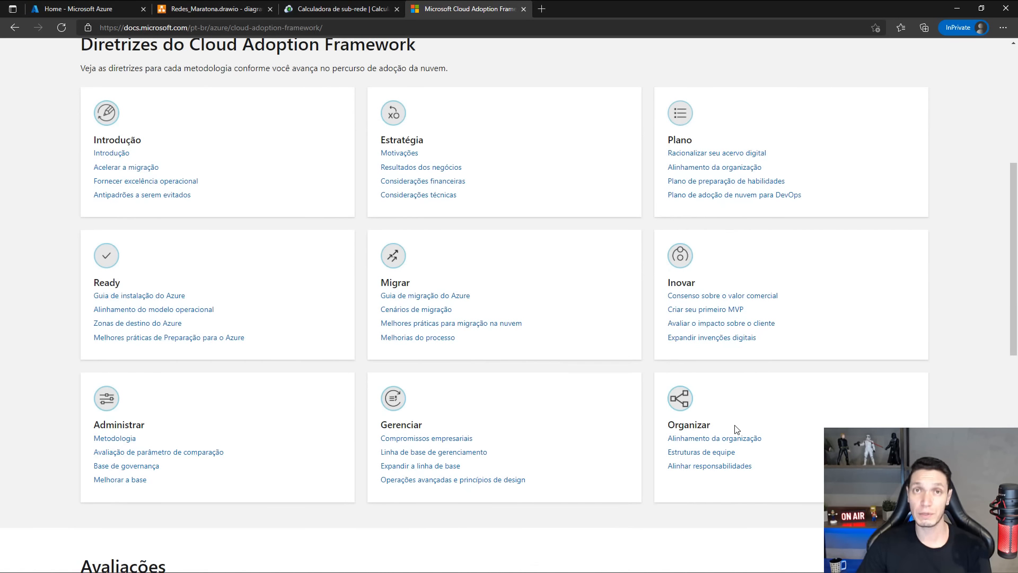
{"action": "scroll", "coordinate": [630, 419], "scroll_direction": "up", "scroll_amount": 4}
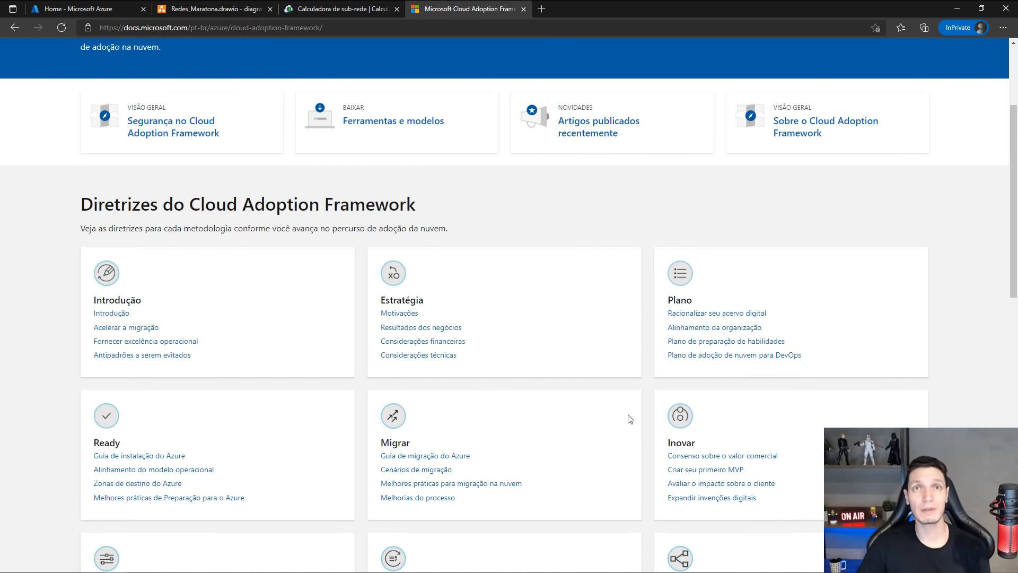
{"action": "scroll", "coordinate": [630, 419], "scroll_direction": "down", "scroll_amount": 6}
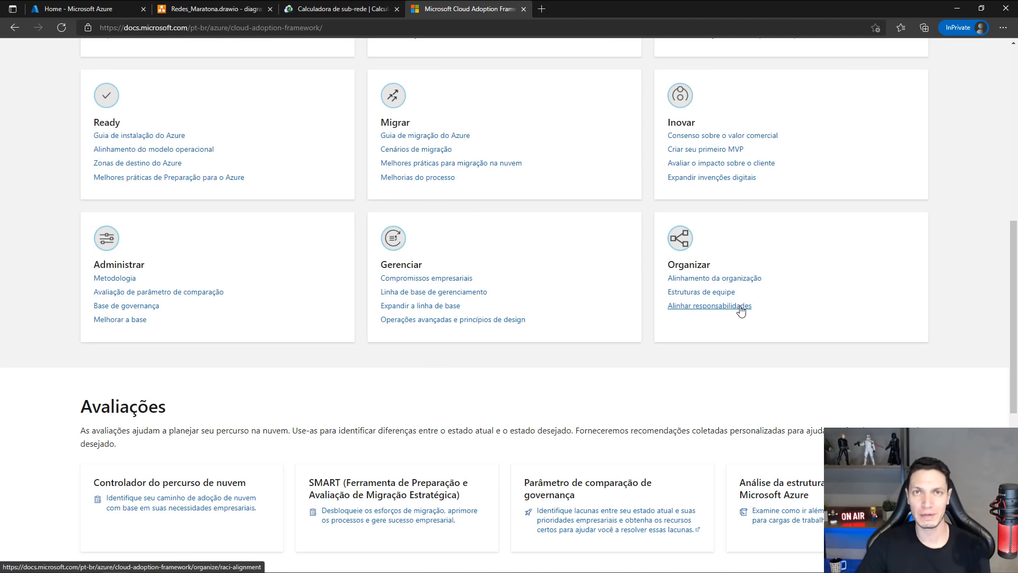
{"action": "scroll", "coordinate": [741, 311], "scroll_direction": "up", "scroll_amount": 5}
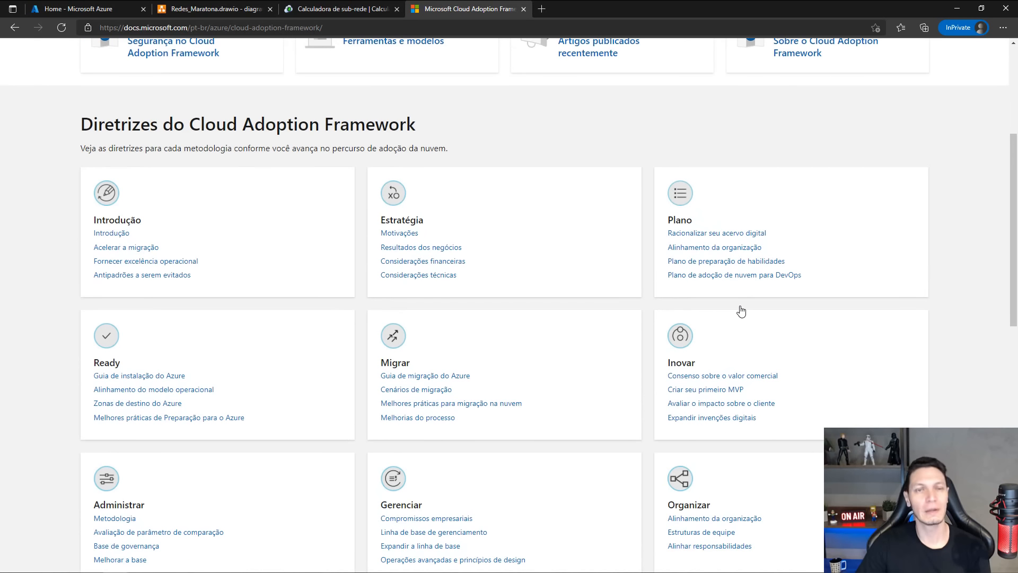
{"action": "scroll", "coordinate": [741, 311], "scroll_direction": "up", "scroll_amount": 2}
{"action": "scroll", "coordinate": [741, 312], "scroll_direction": "down", "scroll_amount": 2}
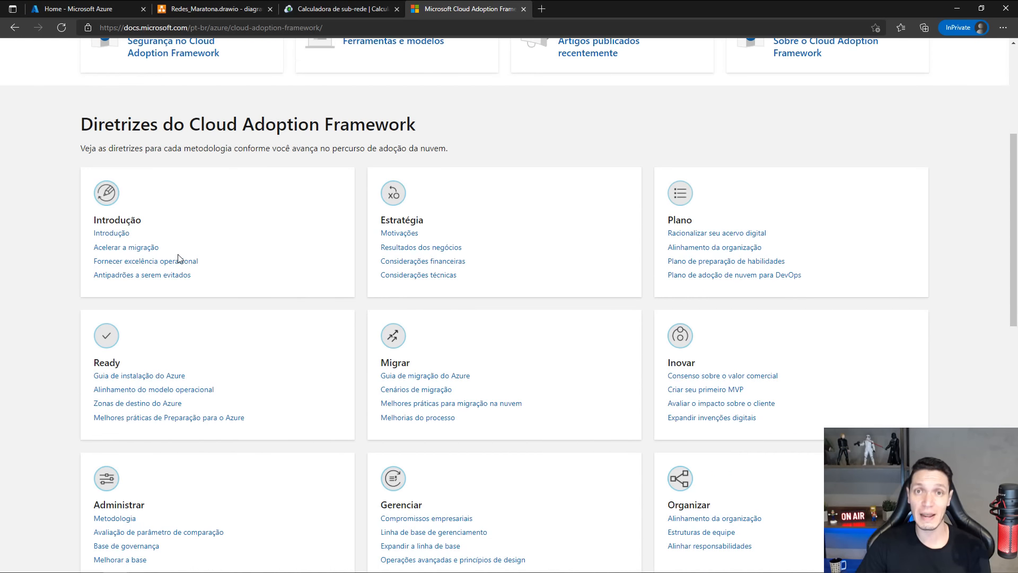
{"action": "scroll", "coordinate": [180, 259], "scroll_direction": "down", "scroll_amount": 2}
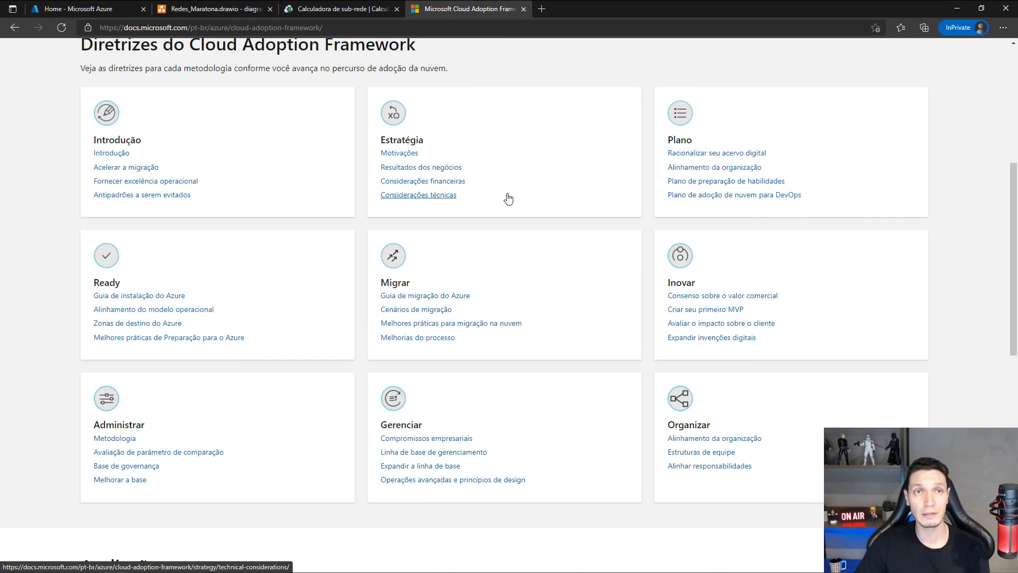
{"action": "scroll", "coordinate": [507, 200], "scroll_direction": "up", "scroll_amount": 1}
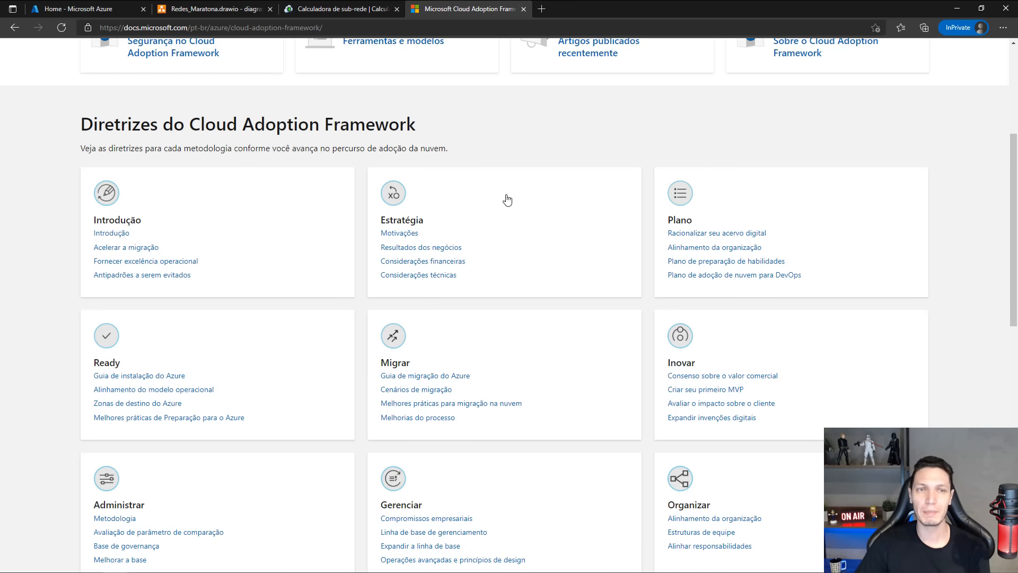
Open the Motivações article under Estratégia in a new browser tab and read its table of motivations.
{"action": "right_click", "coordinate": [395, 234]}
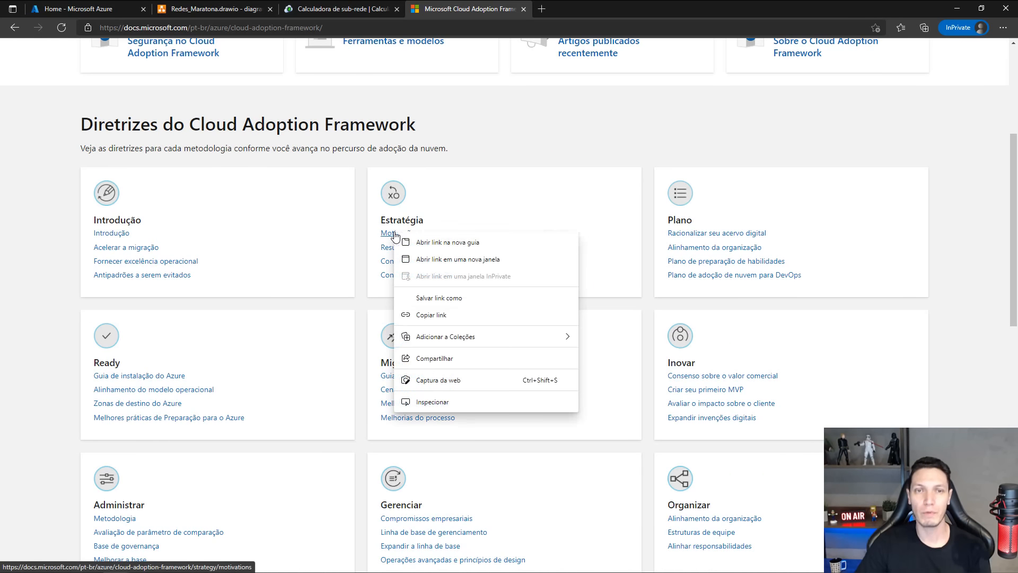
{"action": "left_click", "coordinate": [419, 242]}
{"action": "left_click", "coordinate": [577, 9]}
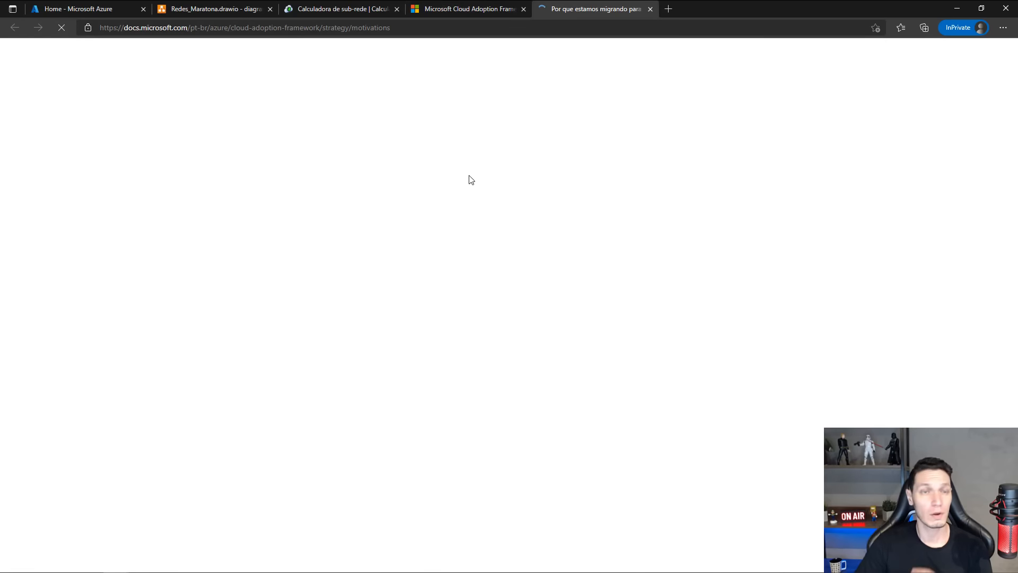
{"action": "scroll", "coordinate": [465, 180], "scroll_direction": "down", "scroll_amount": 5}
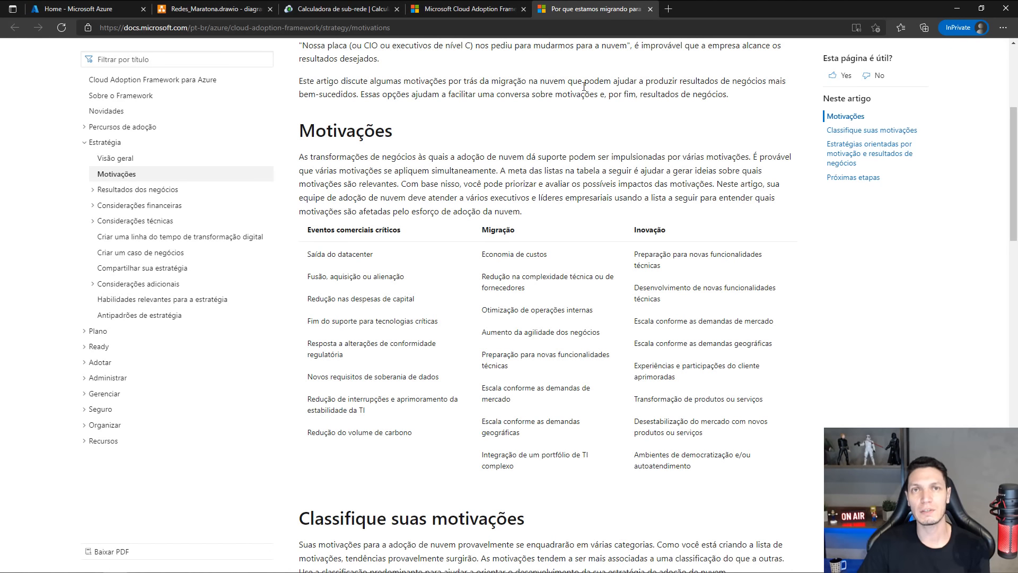
From the framework overview, open Plano de adoção de nuvem para DevOps in a new browser tab and skim the article.
{"action": "left_click", "coordinate": [457, 10]}
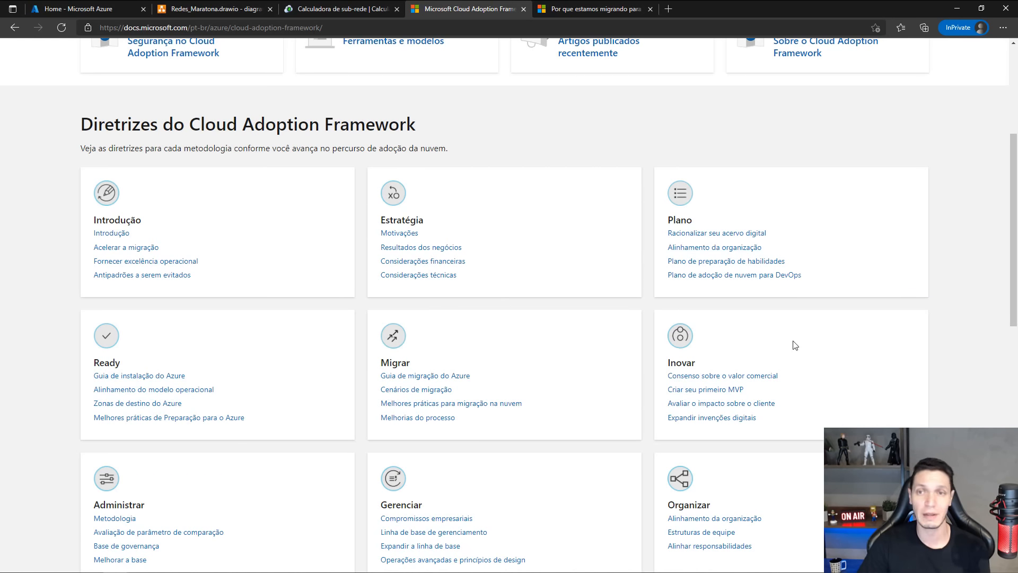
{"action": "right_click", "coordinate": [713, 283]}
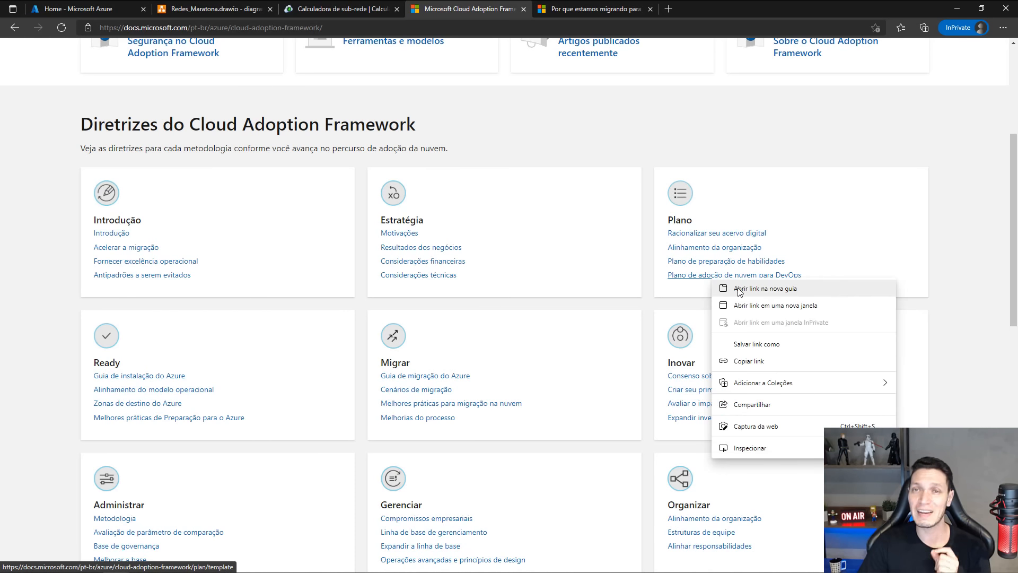
{"action": "left_click", "coordinate": [740, 291]}
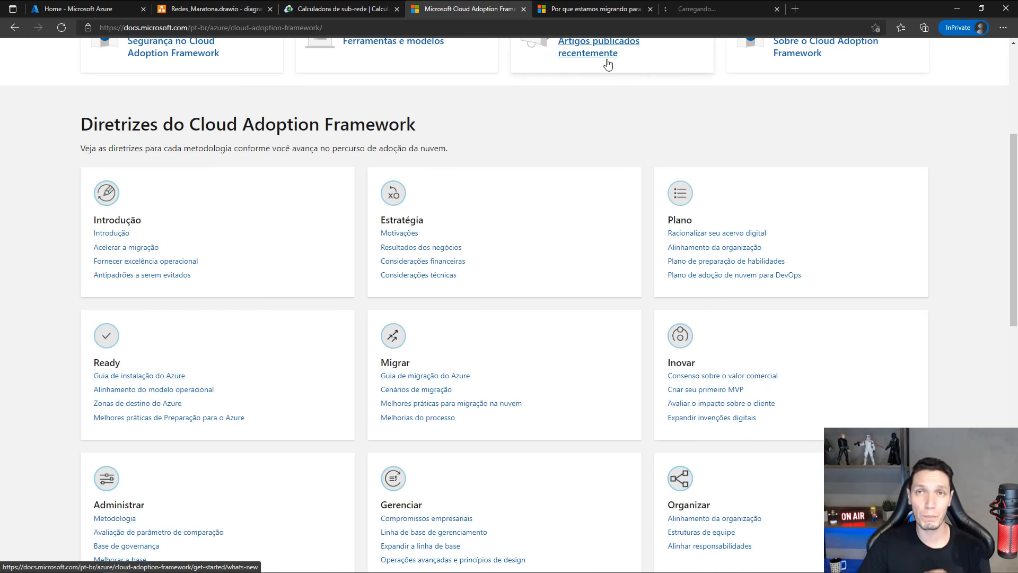
{"action": "left_click", "coordinate": [700, 11]}
{"action": "scroll", "coordinate": [535, 304], "scroll_direction": "down", "scroll_amount": 5}
{"action": "scroll", "coordinate": [535, 304], "scroll_direction": "down", "scroll_amount": 10}
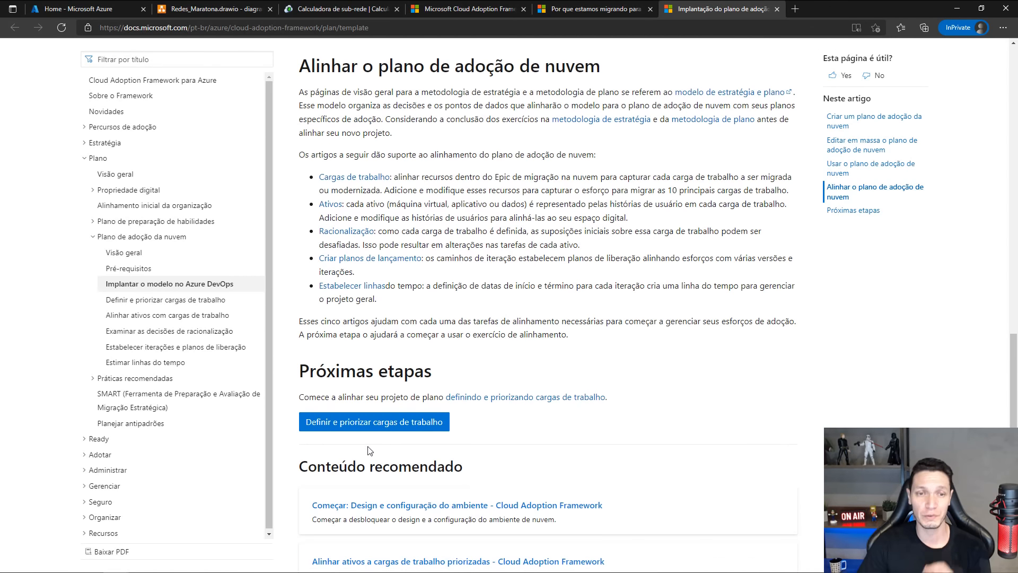
{"action": "scroll", "coordinate": [448, 410], "scroll_direction": "down", "scroll_amount": 2}
{"action": "scroll", "coordinate": [446, 409], "scroll_direction": "up", "scroll_amount": 13}
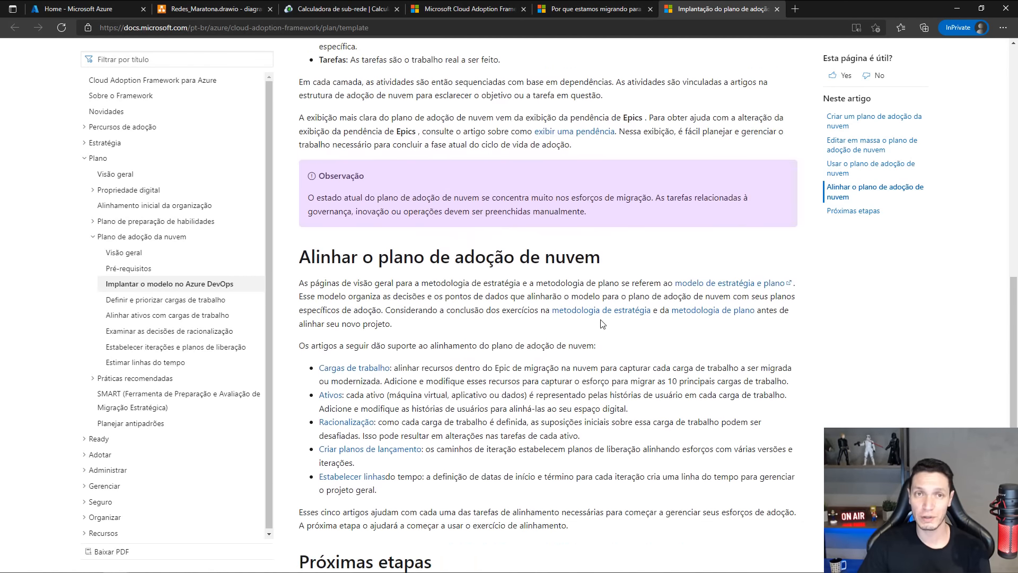
{"action": "scroll", "coordinate": [603, 296], "scroll_direction": "up", "scroll_amount": 5}
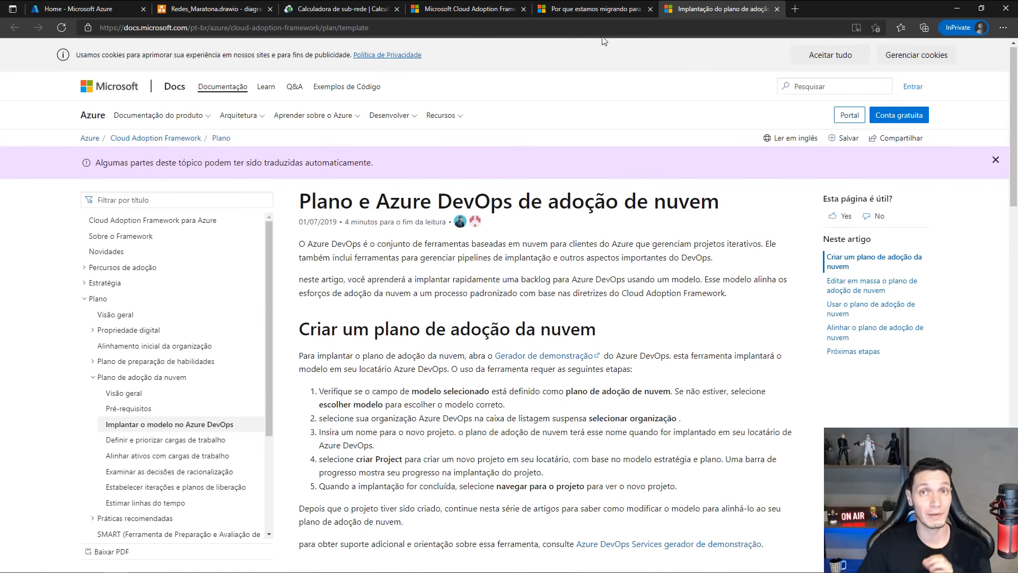
Open the overview's Melhores práticas de Preparação para o Azure in a new browser tab, and go to Nomenclatura e marcação under Organização do recurso.
{"action": "left_click", "coordinate": [599, 9]}
{"action": "left_click", "coordinate": [490, 10]}
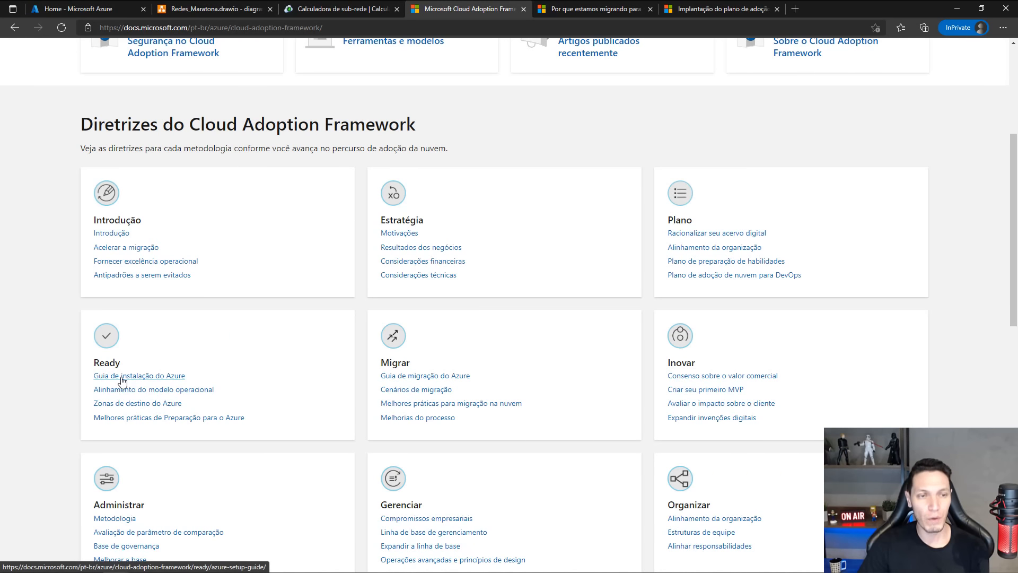
{"action": "right_click", "coordinate": [132, 418]}
{"action": "left_click", "coordinate": [190, 240]}
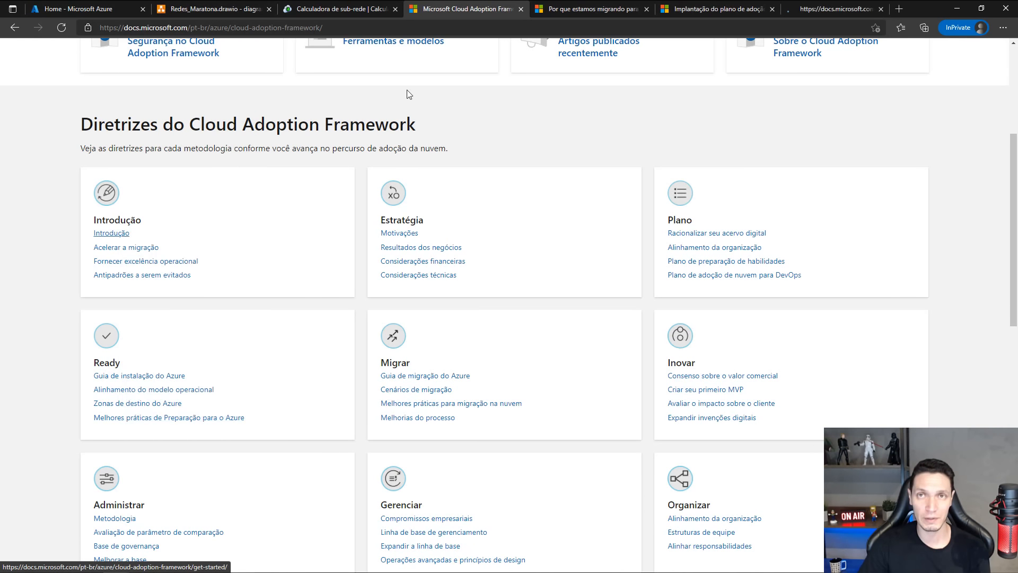
{"action": "left_click", "coordinate": [830, 9]}
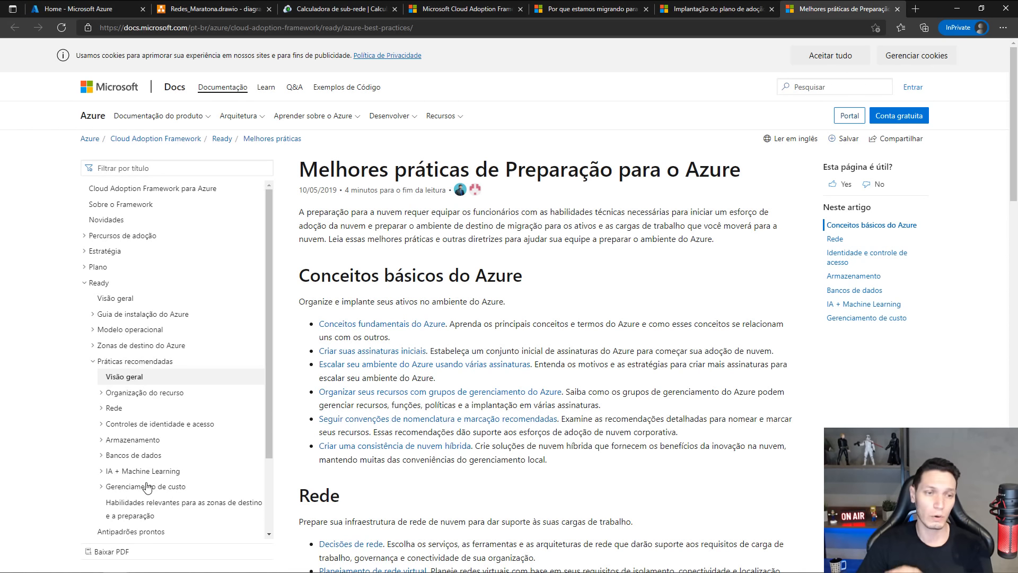
{"action": "left_click", "coordinate": [102, 394]}
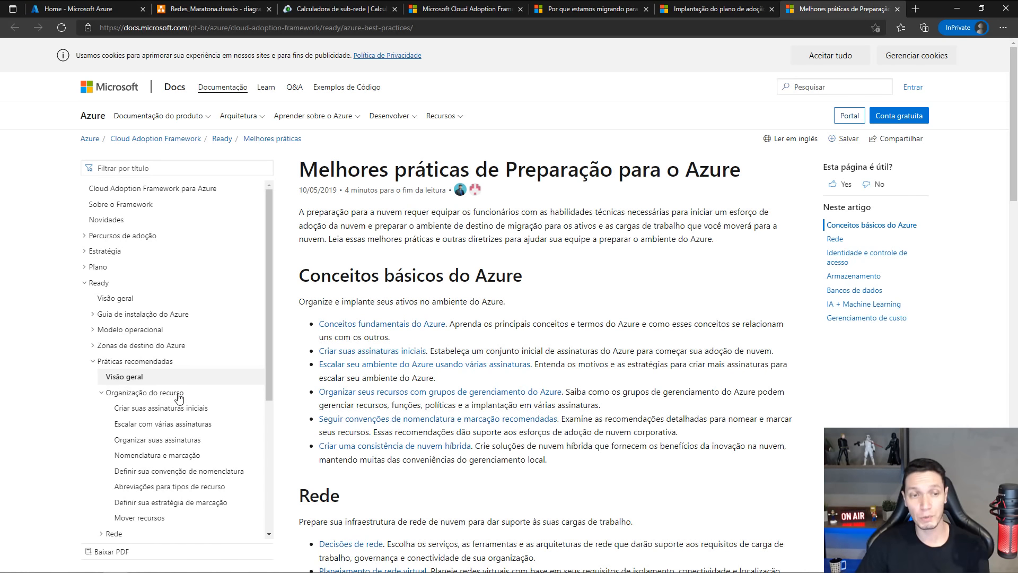
{"action": "left_click", "coordinate": [139, 459]}
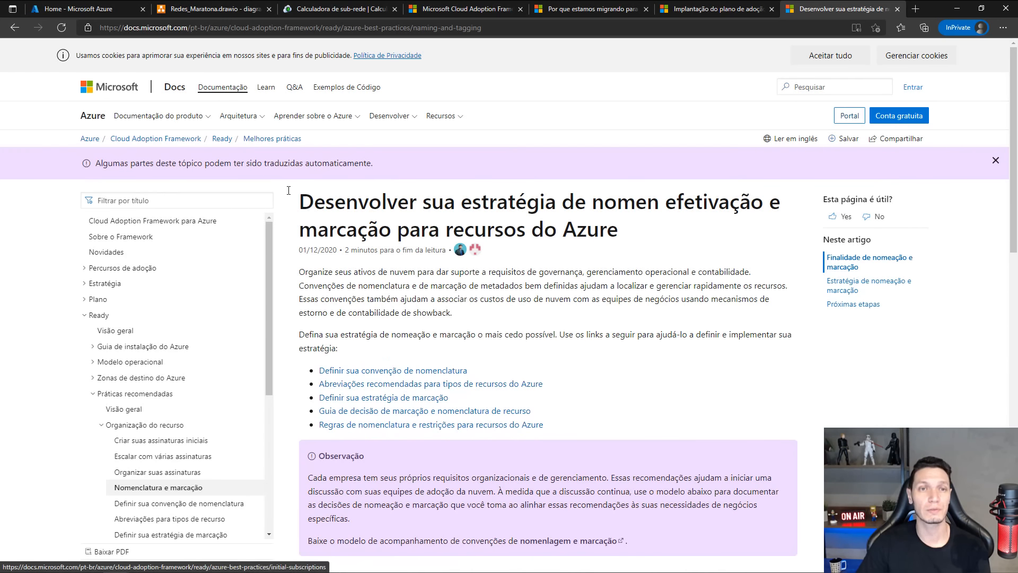
Skim the naming and tagging article, then open Definir sua convenção de nomenclatura and examine its resource name components and scope levels.
{"action": "scroll", "coordinate": [379, 215], "scroll_direction": "down", "scroll_amount": 1}
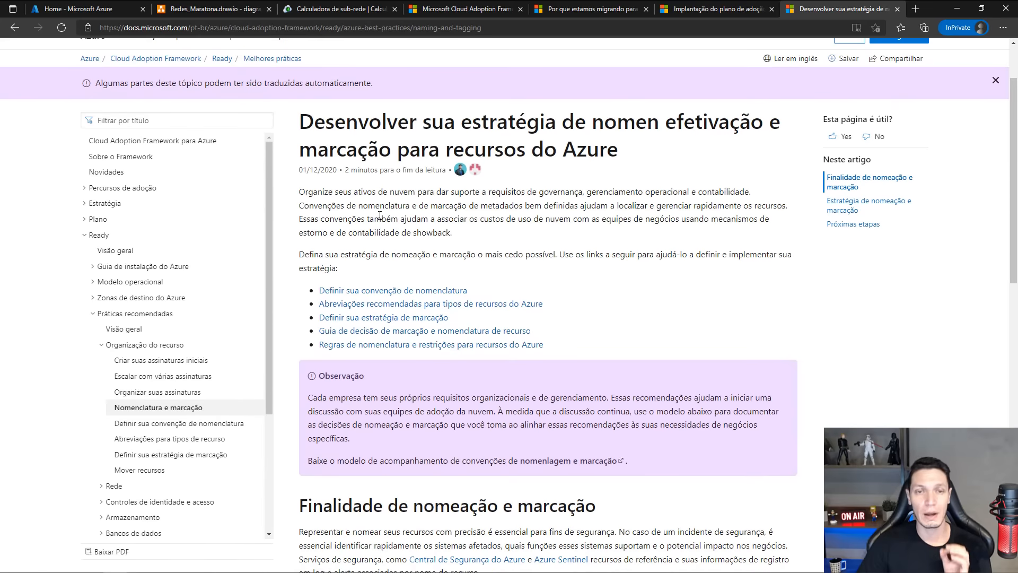
{"action": "scroll", "coordinate": [380, 214], "scroll_direction": "down", "scroll_amount": 6}
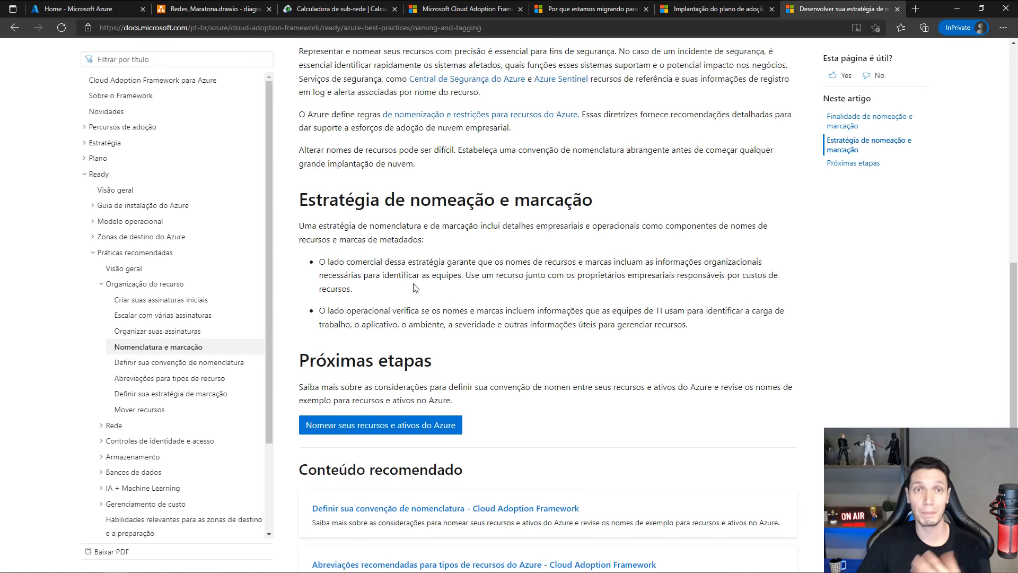
{"action": "scroll", "coordinate": [414, 284], "scroll_direction": "up", "scroll_amount": 6}
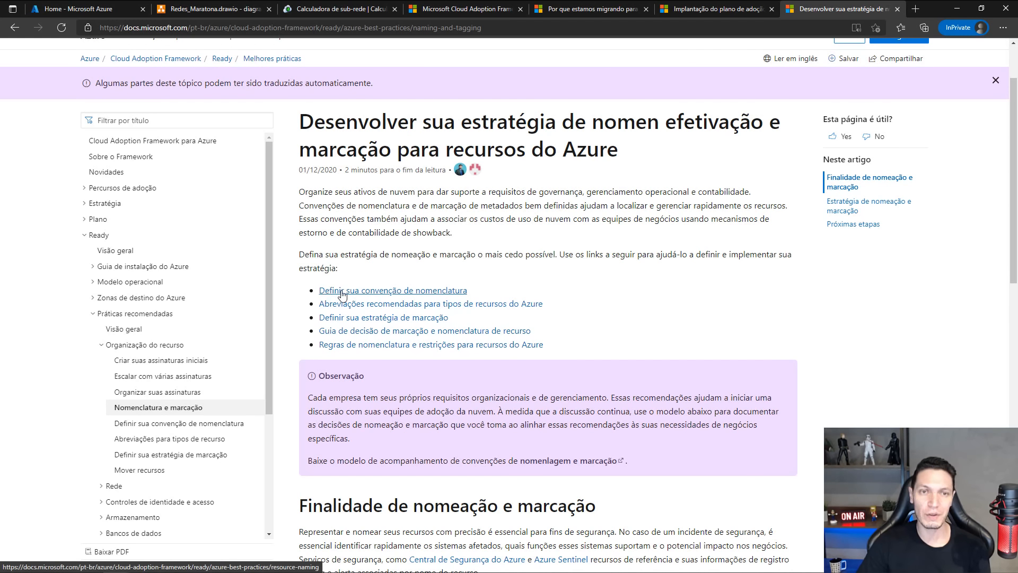
{"action": "left_click", "coordinate": [412, 291]}
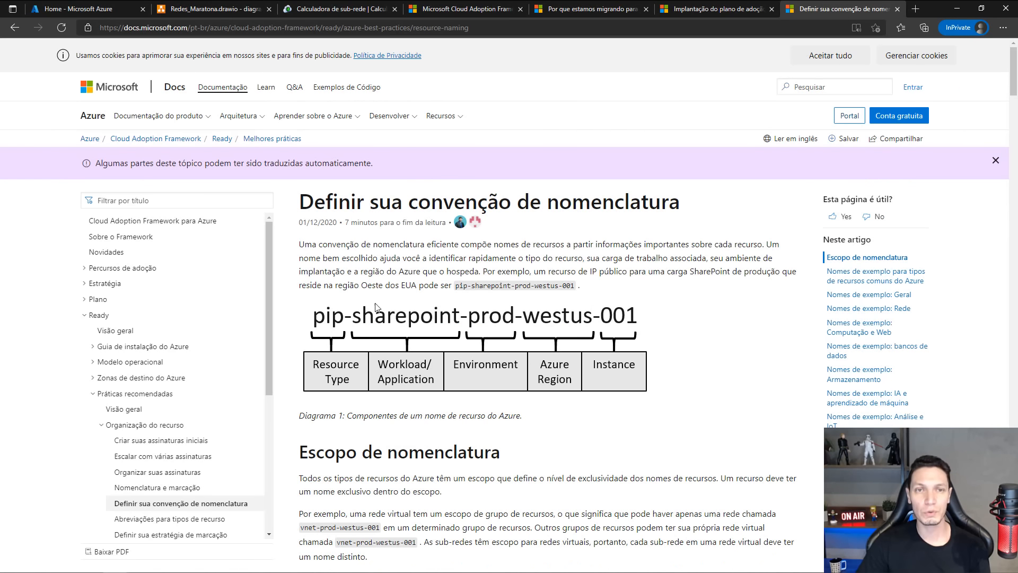
{"action": "scroll", "coordinate": [418, 286], "scroll_direction": "down", "scroll_amount": 5}
{"action": "scroll", "coordinate": [418, 286], "scroll_direction": "up", "scroll_amount": 5}
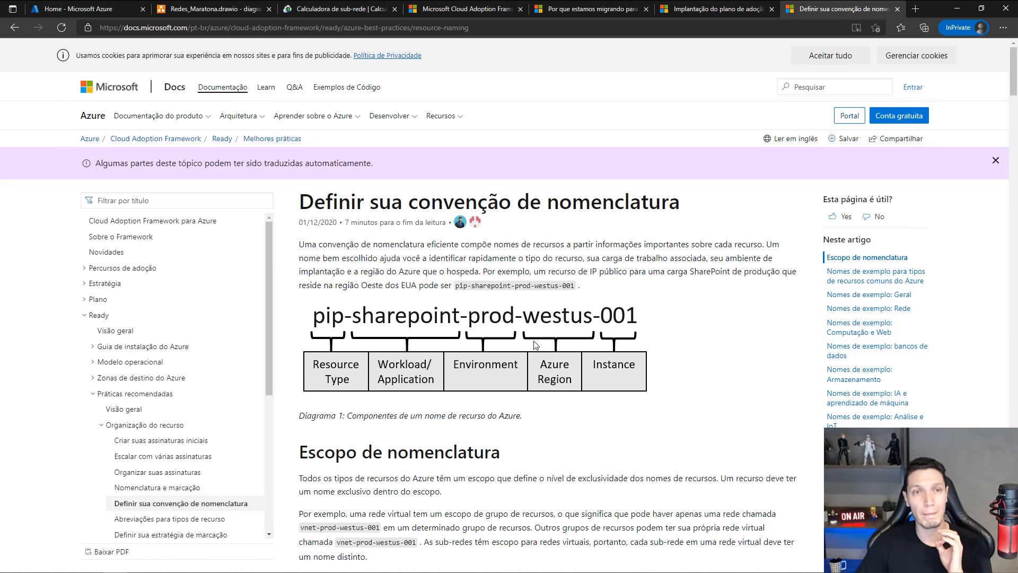
{"action": "scroll", "coordinate": [534, 346], "scroll_direction": "down", "scroll_amount": 9}
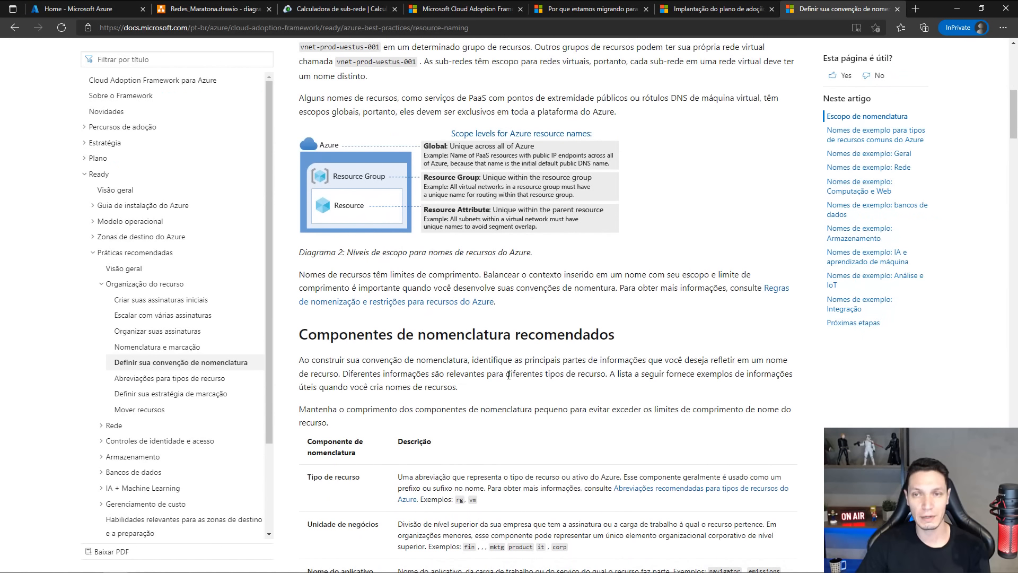
Open the linked Regras de nomenclatura e restrições para recursos do Azure in a new browser tab and skim its per-service tables.
{"action": "right_click", "coordinate": [774, 297]}
{"action": "left_click", "coordinate": [801, 305]}
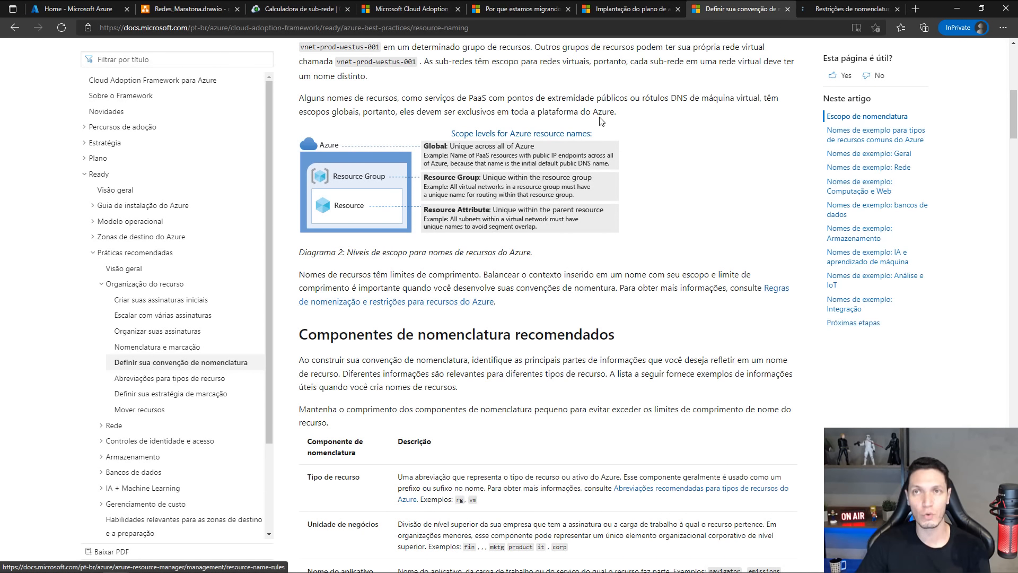
{"action": "left_click", "coordinate": [835, 10]}
{"action": "scroll", "coordinate": [655, 141], "scroll_direction": "down", "scroll_amount": 4}
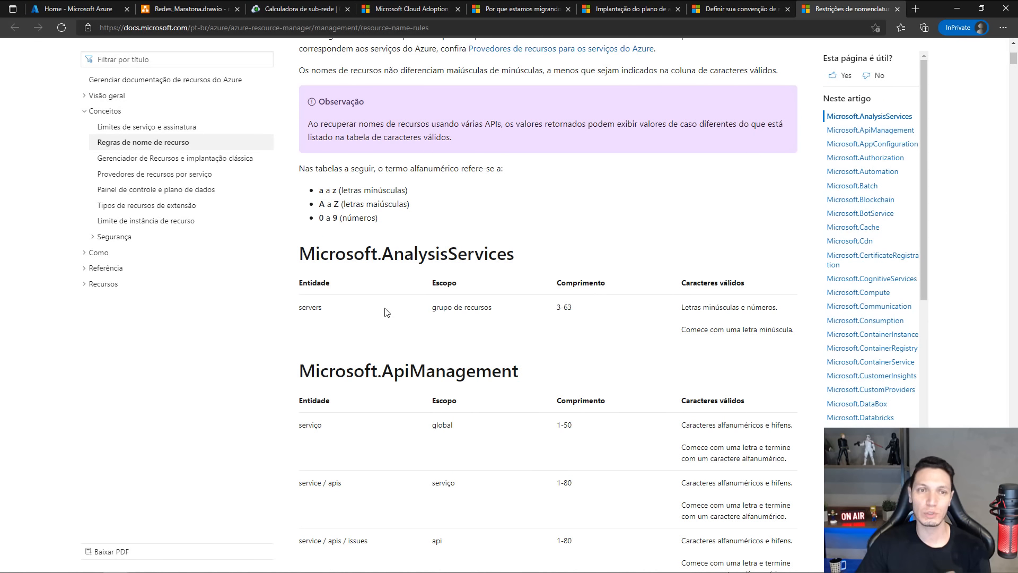
{"action": "scroll", "coordinate": [344, 340], "scroll_direction": "down", "scroll_amount": 10}
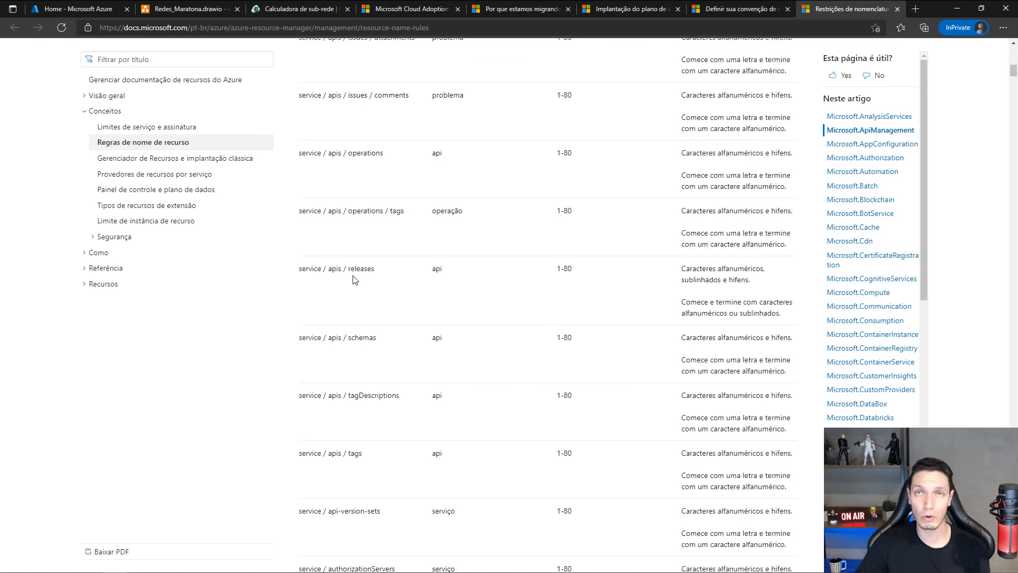
{"action": "scroll", "coordinate": [352, 277], "scroll_direction": "up", "scroll_amount": 6}
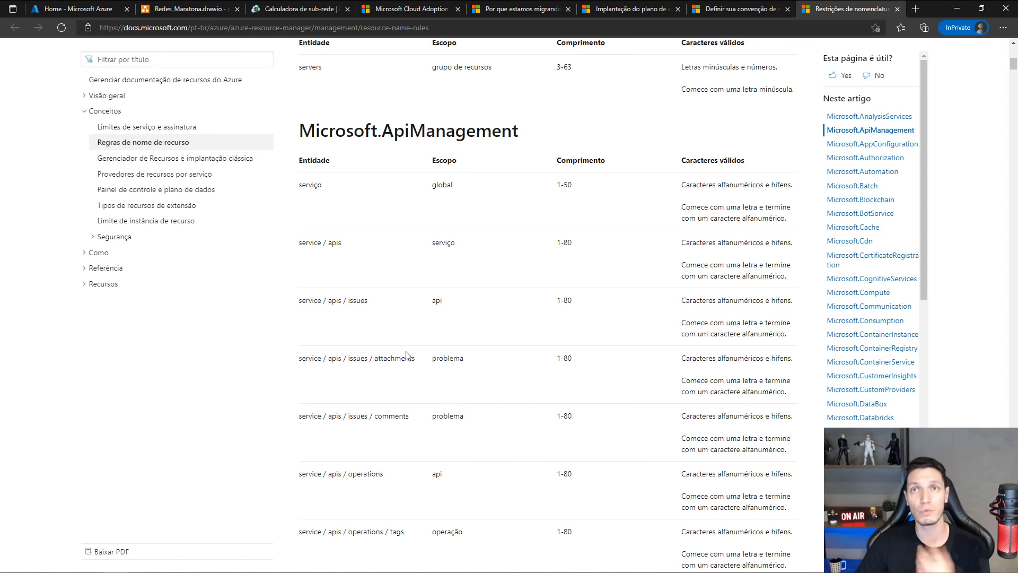
{"action": "scroll", "coordinate": [406, 355], "scroll_direction": "up", "scroll_amount": 8}
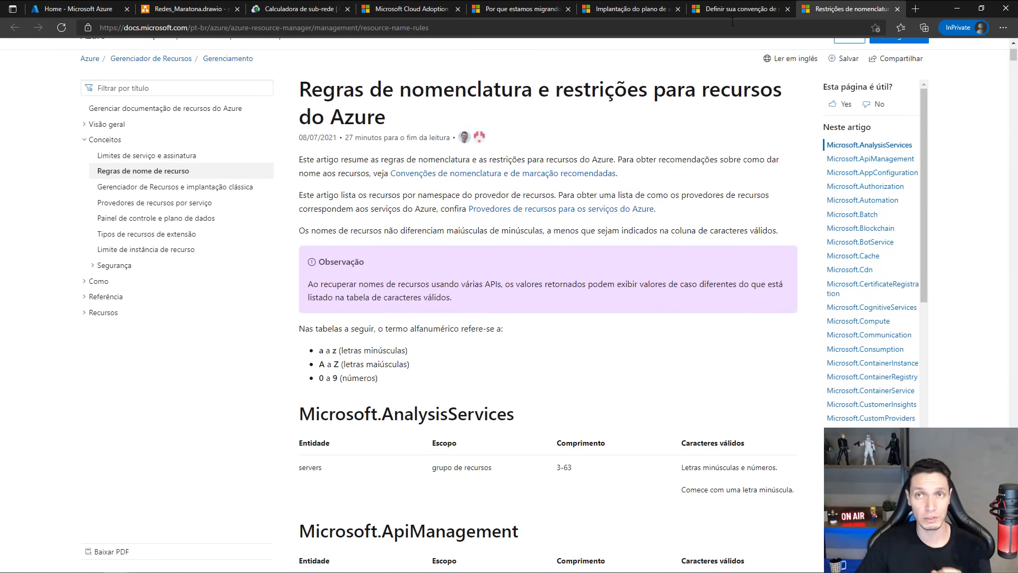
Return to the naming convention article and examine the example names for management groups and the virtual network name format.
{"action": "left_click", "coordinate": [733, 11]}
{"action": "scroll", "coordinate": [639, 225], "scroll_direction": "down", "scroll_amount": 6}
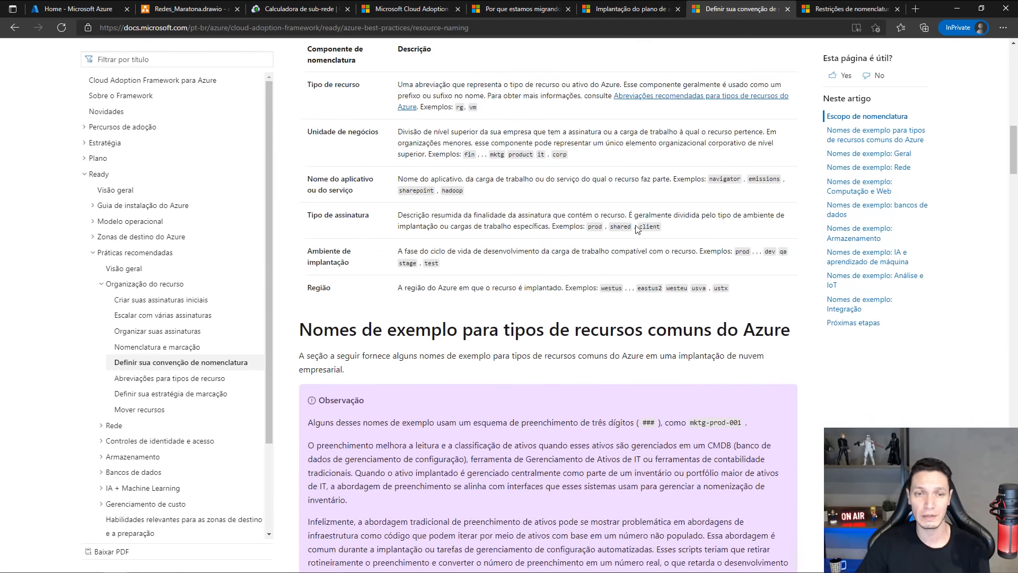
{"action": "scroll", "coordinate": [638, 229], "scroll_direction": "down", "scroll_amount": 9}
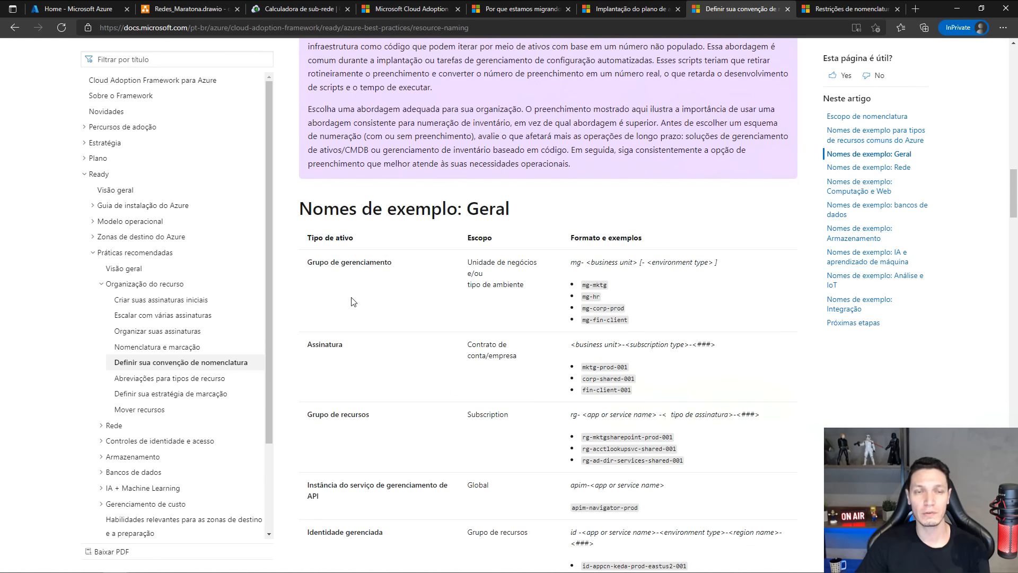
{"action": "left_click_drag", "start_coordinate": [325, 264], "coordinate": [414, 267]}
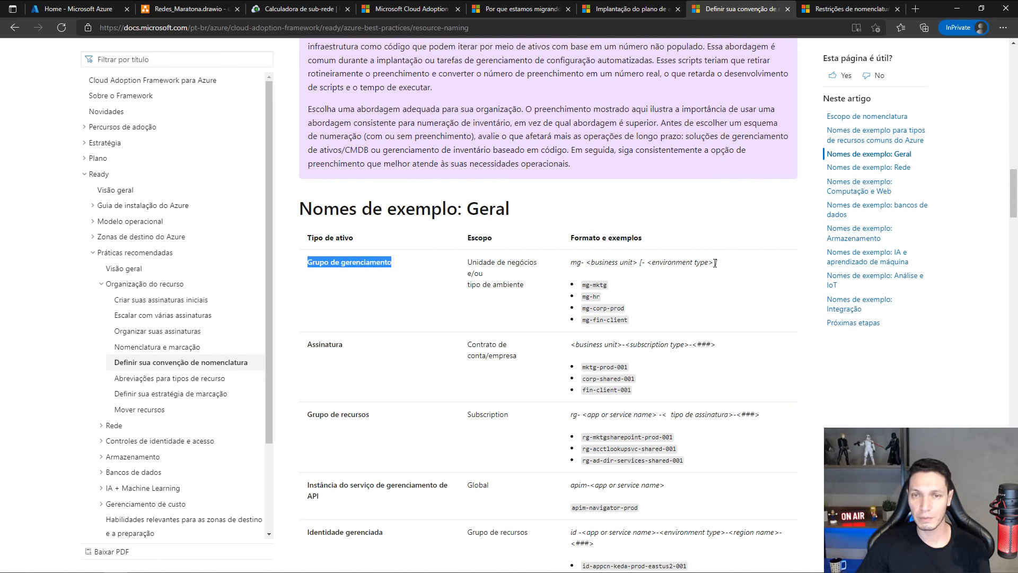
{"action": "scroll", "coordinate": [656, 271], "scroll_direction": "down", "scroll_amount": 9}
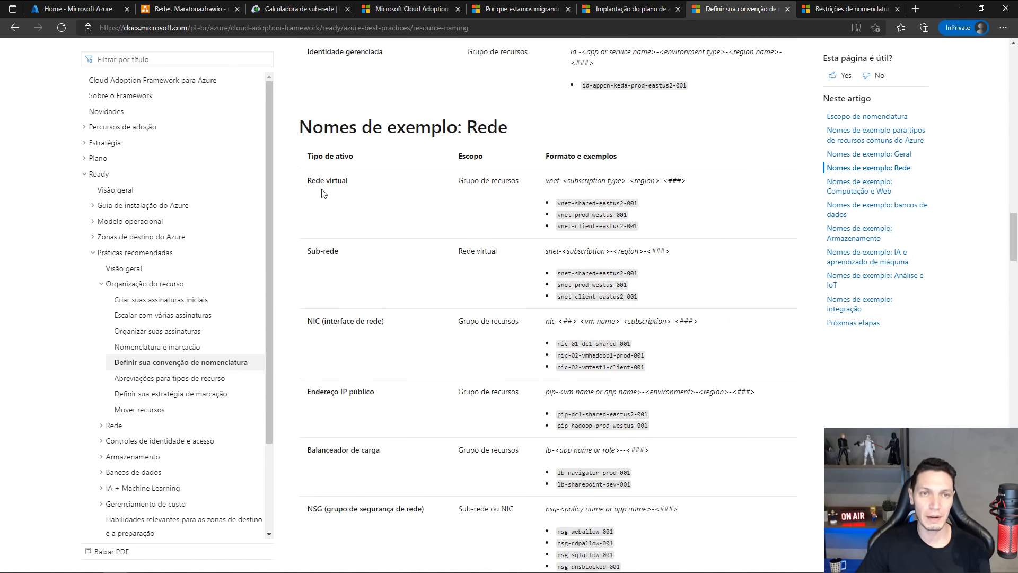
{"action": "left_click_drag", "start_coordinate": [310, 181], "coordinate": [346, 181]}
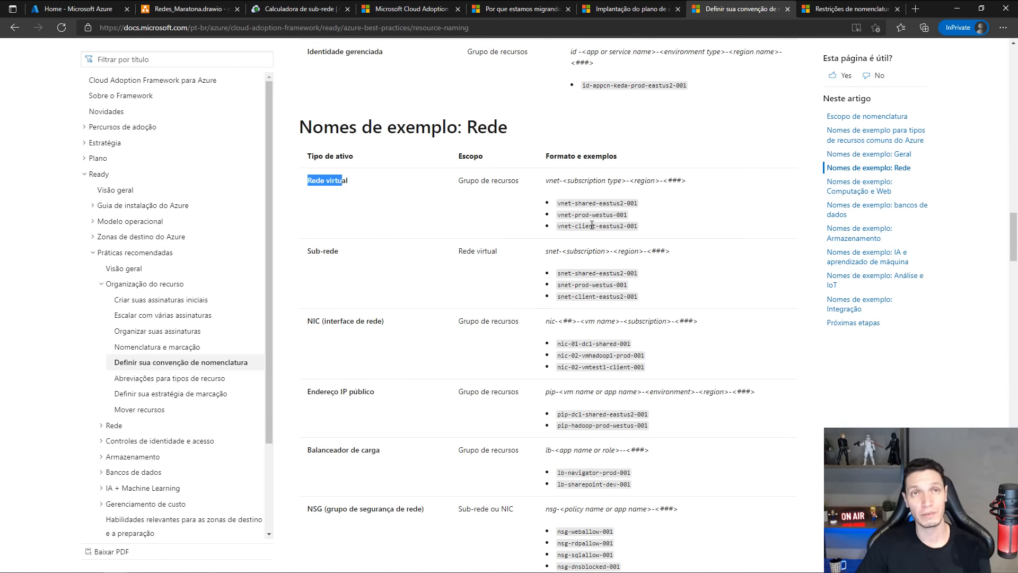
{"action": "left_click_drag", "start_coordinate": [547, 181], "coordinate": [657, 181]}
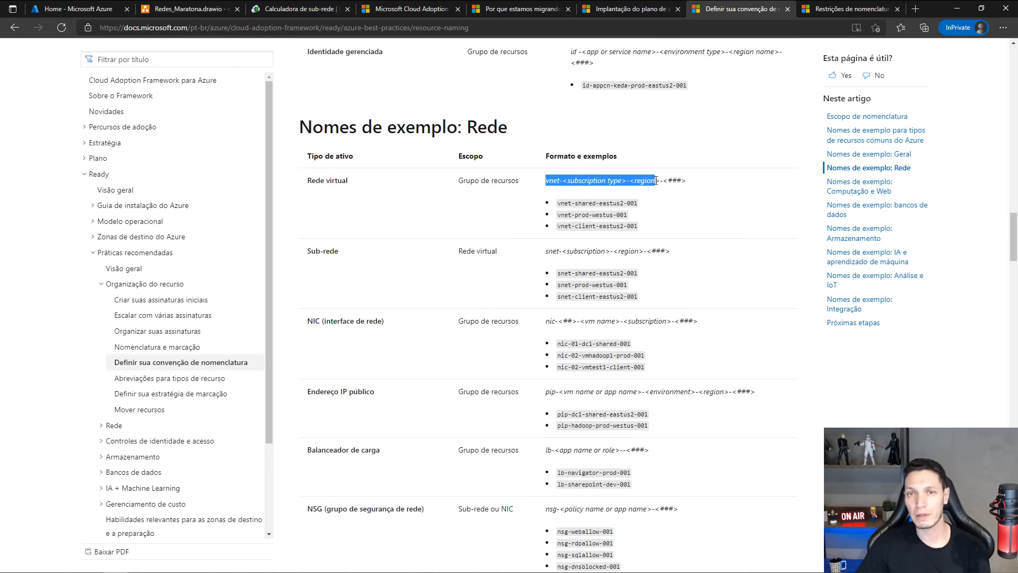
{"action": "left_click", "coordinate": [555, 235]}
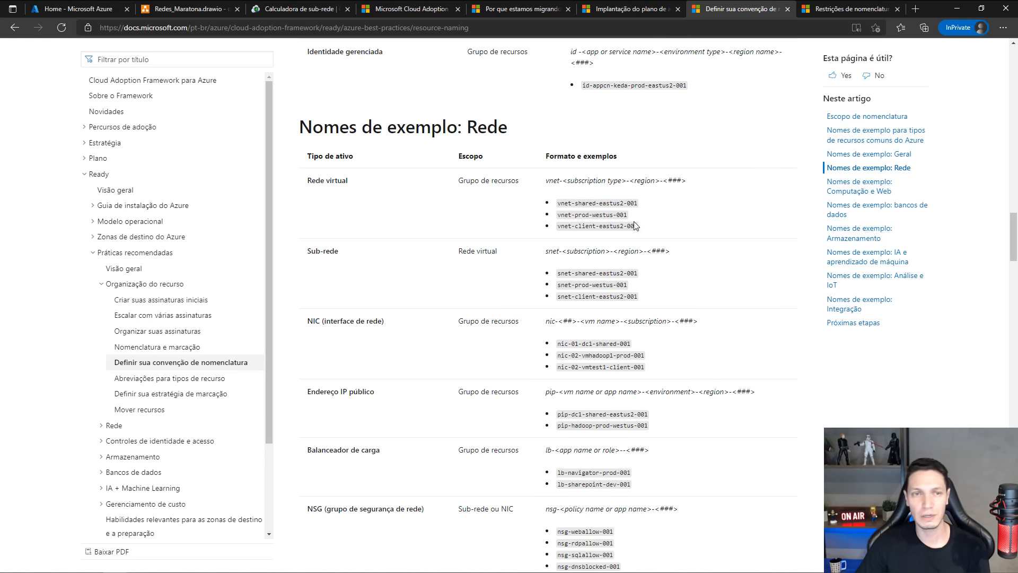
Review the remaining example names for Rede resources and those for Computação e Web.
{"action": "scroll", "coordinate": [594, 280], "scroll_direction": "down", "scroll_amount": 3}
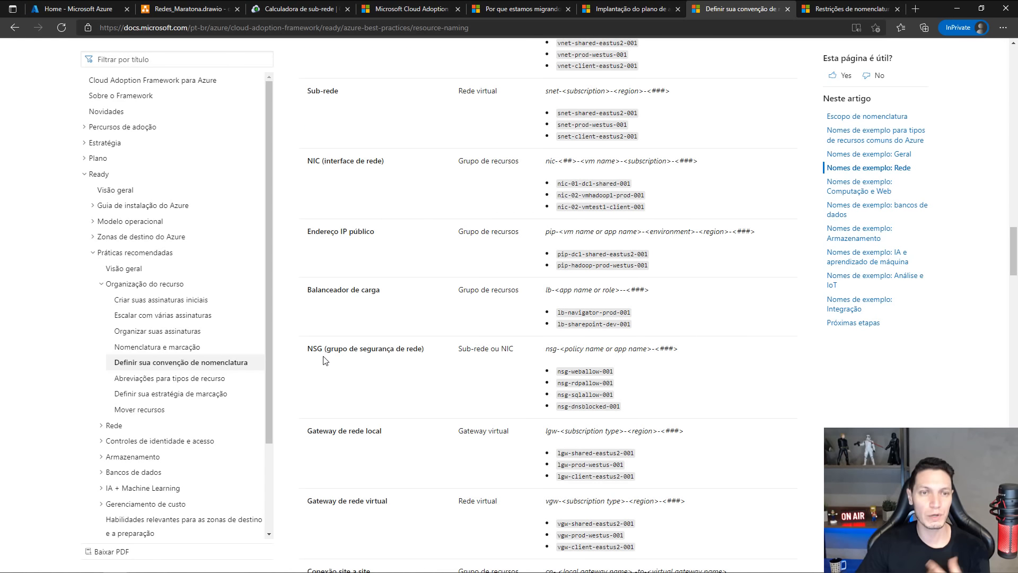
{"action": "scroll", "coordinate": [504, 370], "scroll_direction": "down", "scroll_amount": 4}
{"action": "scroll", "coordinate": [504, 370], "scroll_direction": "down", "scroll_amount": 5}
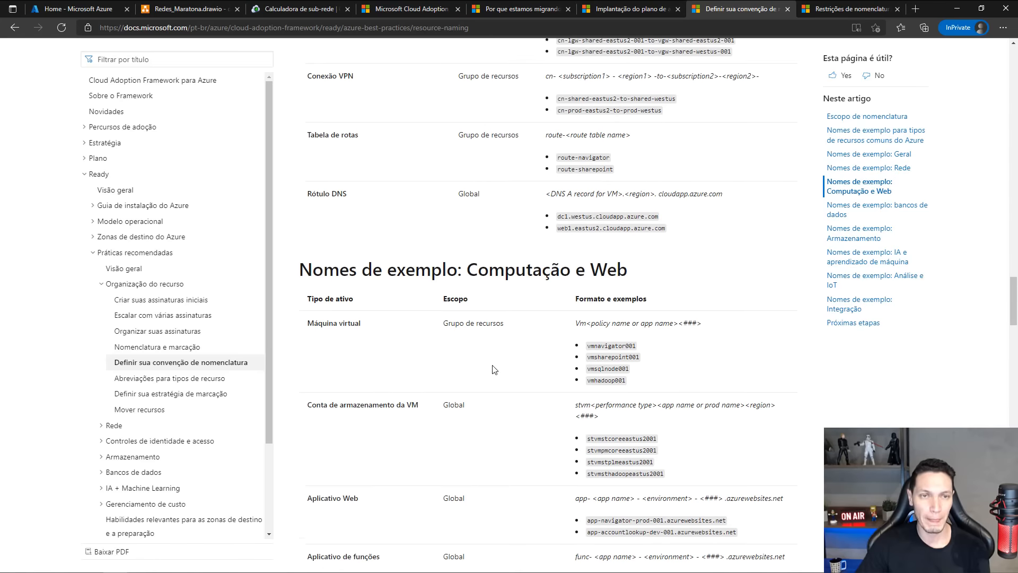
{"action": "scroll", "coordinate": [374, 265], "scroll_direction": "up", "scroll_amount": 4}
{"action": "scroll", "coordinate": [373, 337], "scroll_direction": "down", "scroll_amount": 5}
{"action": "scroll", "coordinate": [373, 336], "scroll_direction": "down", "scroll_amount": 7}
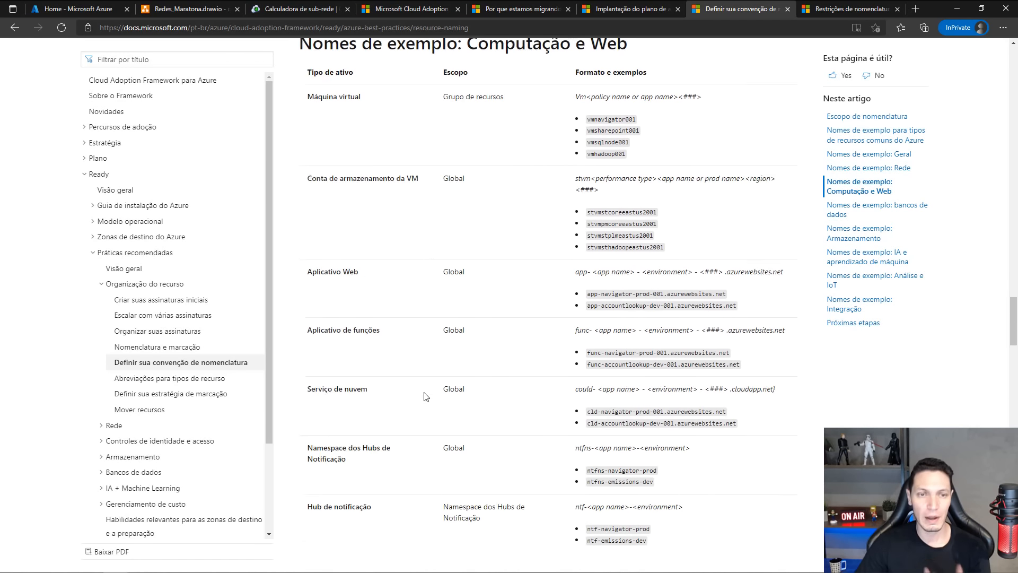
{"action": "scroll", "coordinate": [356, 318], "scroll_direction": "up", "scroll_amount": 6}
{"action": "scroll", "coordinate": [356, 319], "scroll_direction": "up", "scroll_amount": 1}
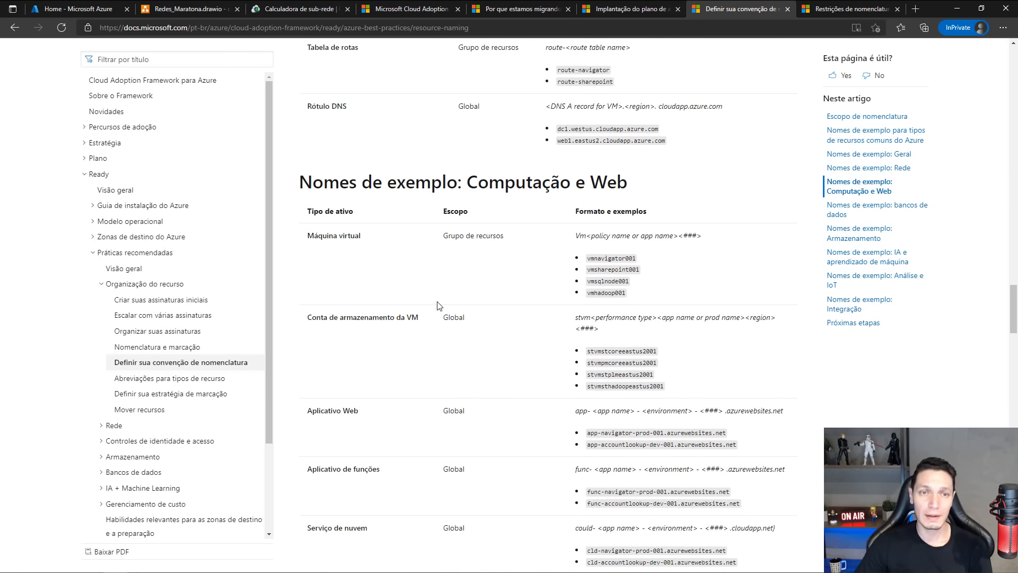
{"action": "scroll", "coordinate": [598, 275], "scroll_direction": "up", "scroll_amount": 15}
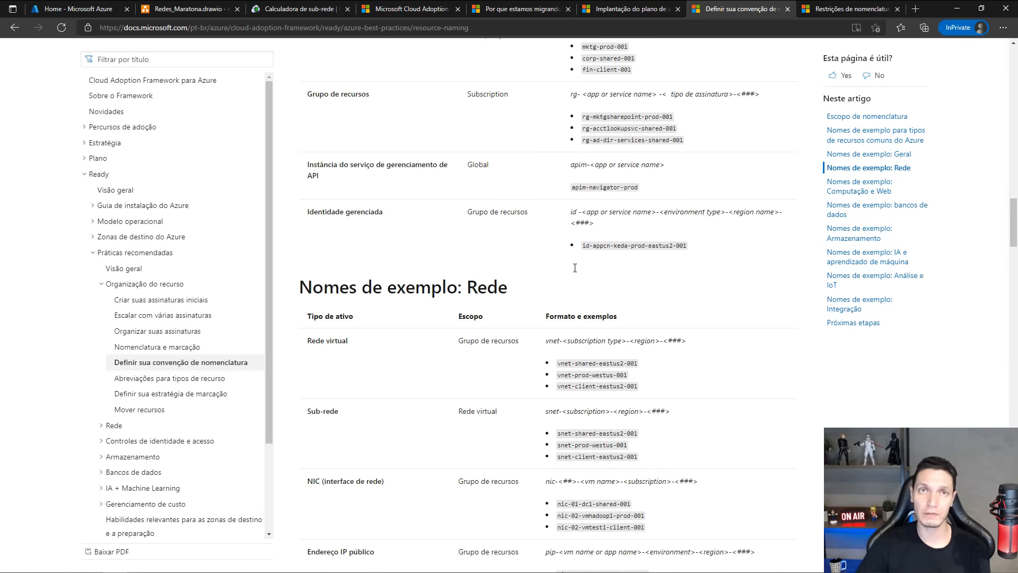
Switch to the Redes_Maratona.drawio diagram and rename the duplicate VNET-HUB label in the second spoke as VNET-SPK02.
{"action": "left_click", "coordinate": [191, 9]}
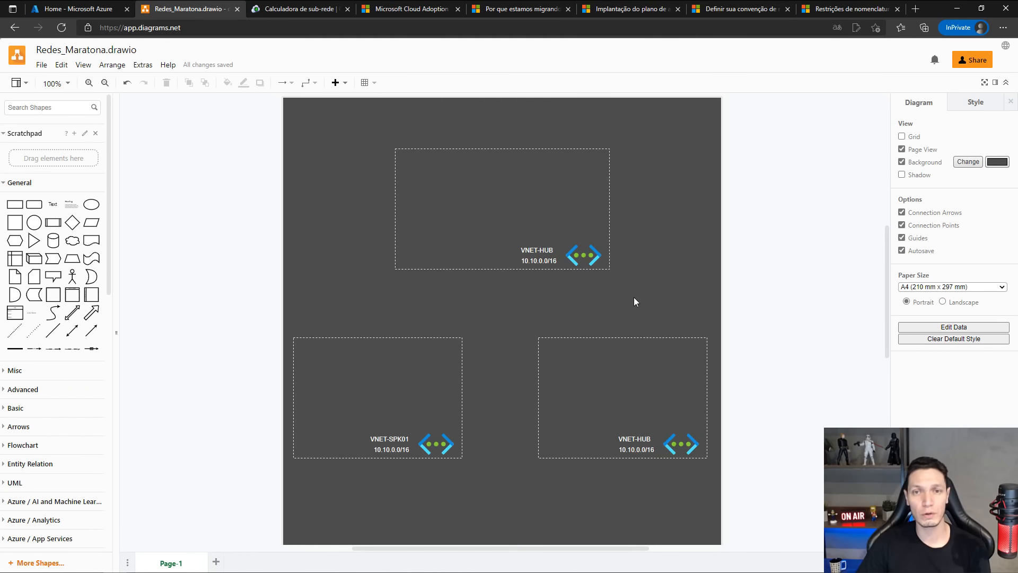
{"action": "left_click", "coordinate": [532, 246]}
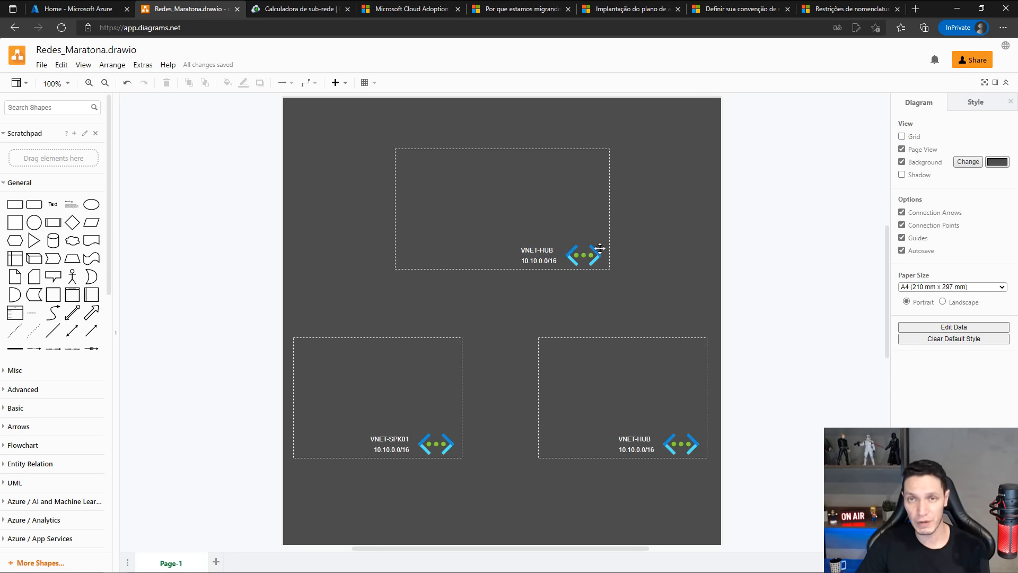
{"action": "left_click", "coordinate": [662, 214]}
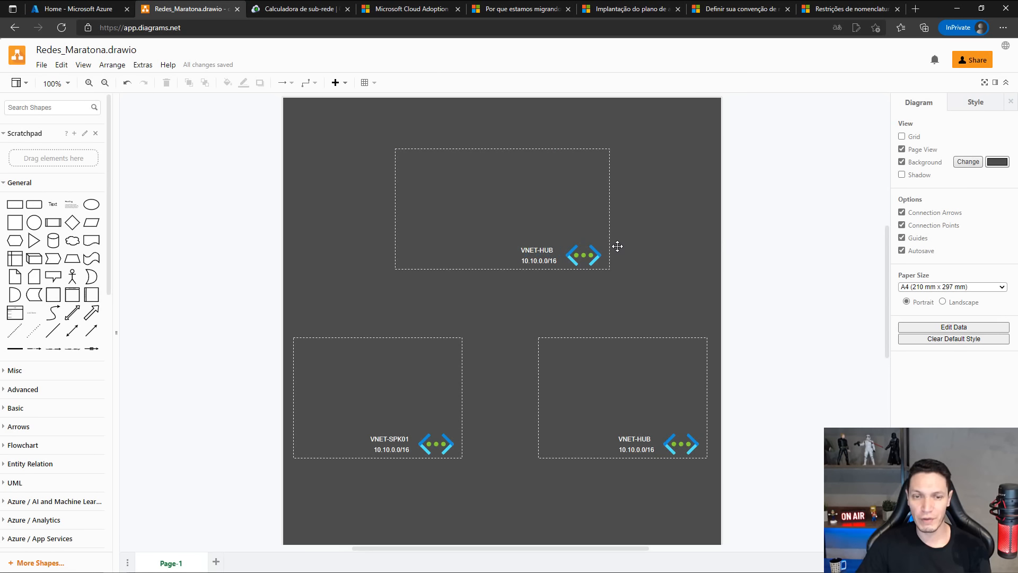
{"action": "left_click", "coordinate": [639, 438]}
{"action": "double_click", "coordinate": [637, 437]}
{"action": "key", "text": "End"}
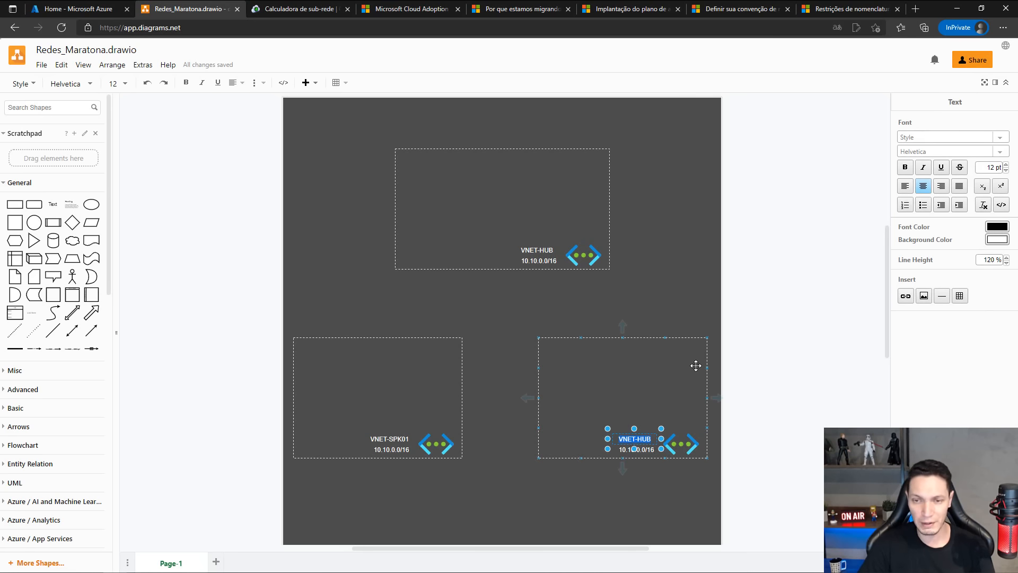
{"action": "key", "text": "BackSpace"}
{"action": "key", "text": "BackSpace"}
{"action": "key", "text": "BackSpace"}
{"action": "type", "text": "SP"}
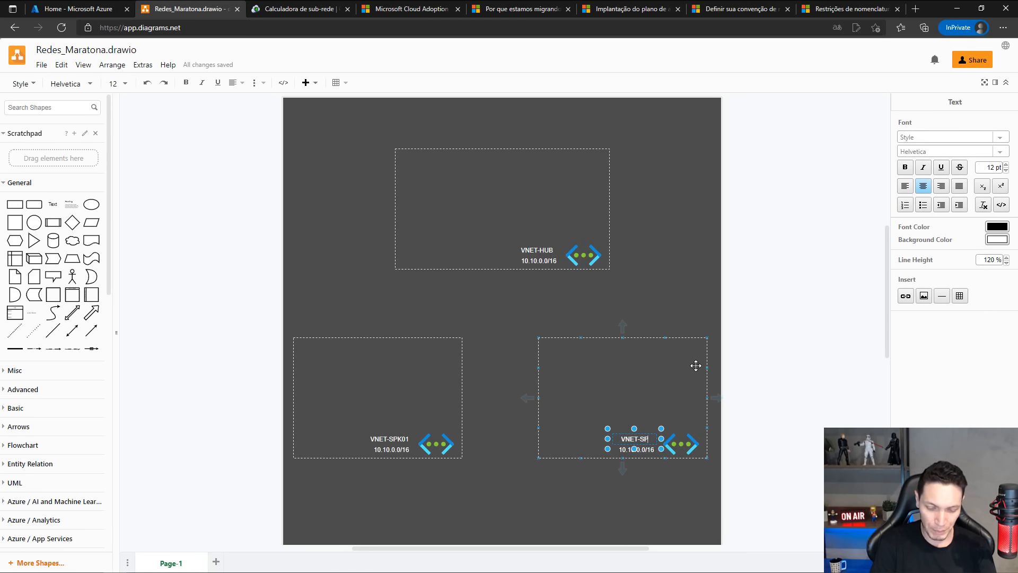
{"action": "type", "text": "K02"}
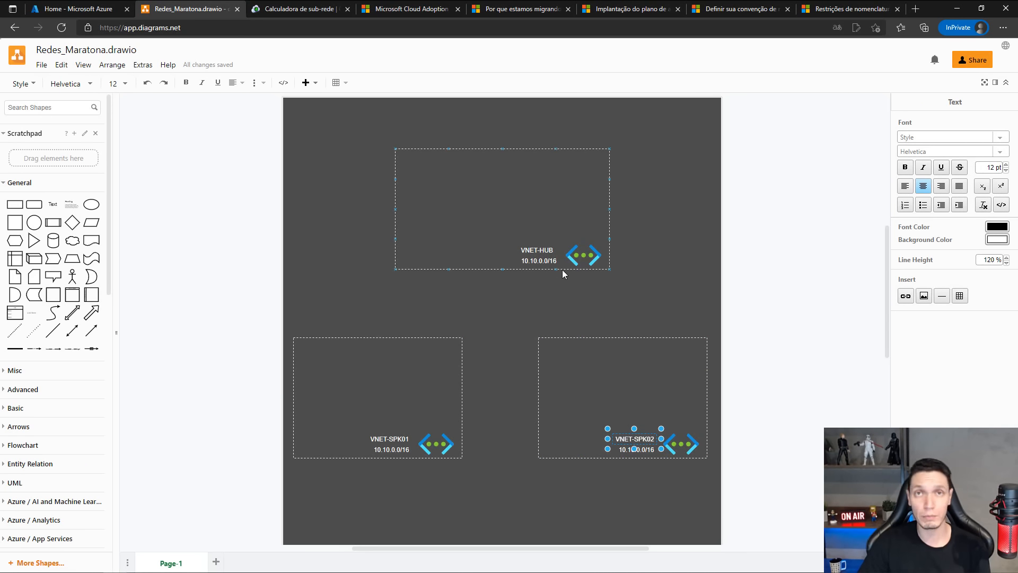
Set the address range label under VNET-SPK01 to 10.11.0.0/16.
{"action": "double_click", "coordinate": [396, 448]}
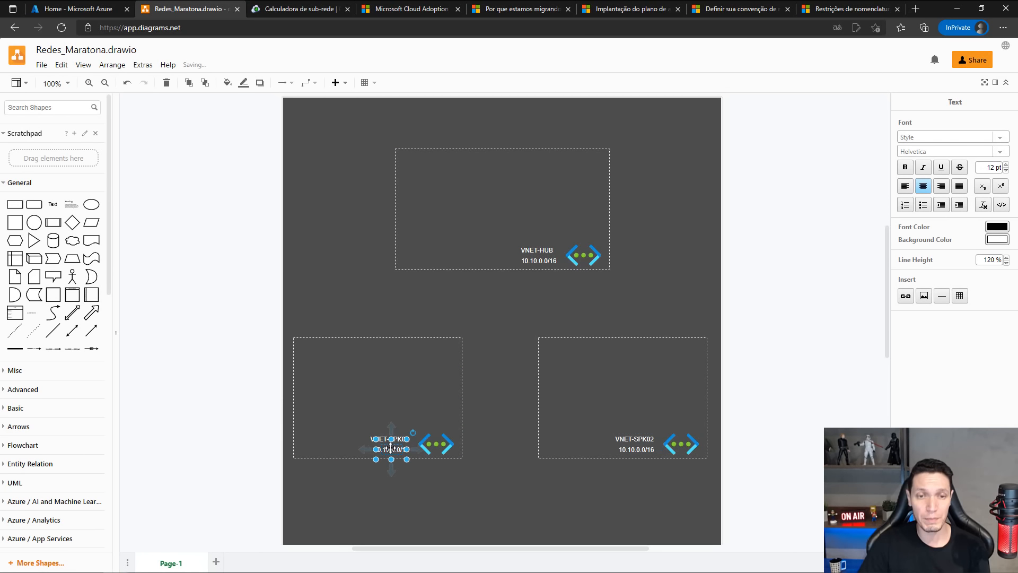
{"action": "key", "text": "Right"}
{"action": "key", "text": "Left"}
{"action": "key", "text": "Left"}
{"action": "key", "text": "Left"}
{"action": "key", "text": "Left"}
{"action": "key", "text": "Left"}
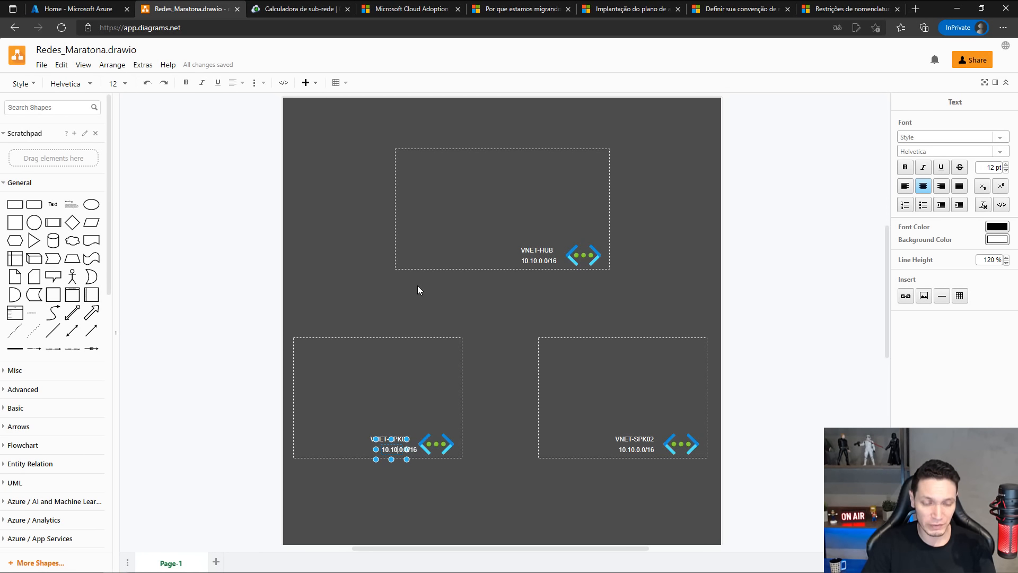
{"action": "key", "text": "BackSpace"}
{"action": "type", "text": "1"}
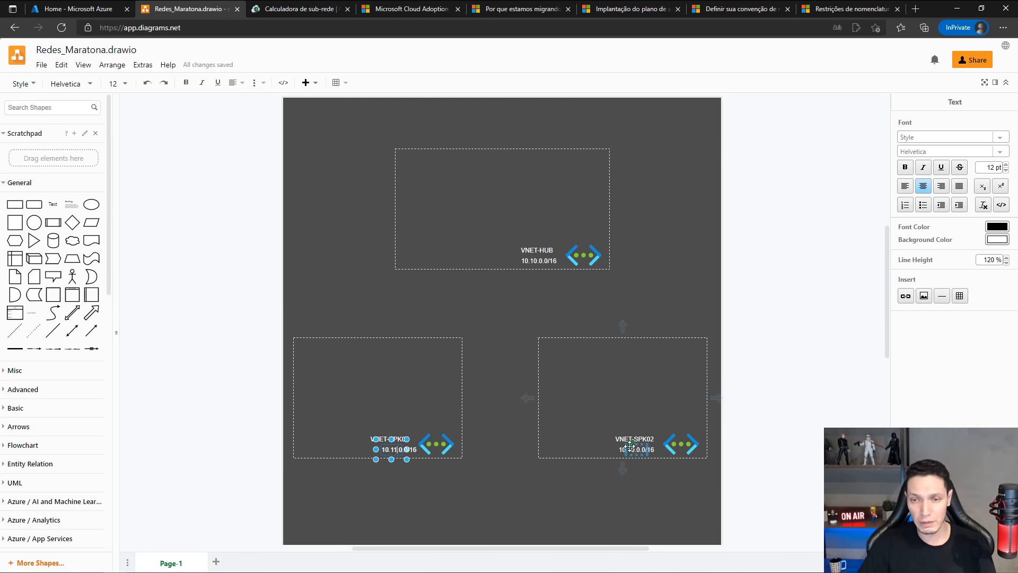
Set the address range label under VNET-SPK02 to 10.12.0.0/16.
{"action": "double_click", "coordinate": [630, 374]}
{"action": "key", "text": "Right"}
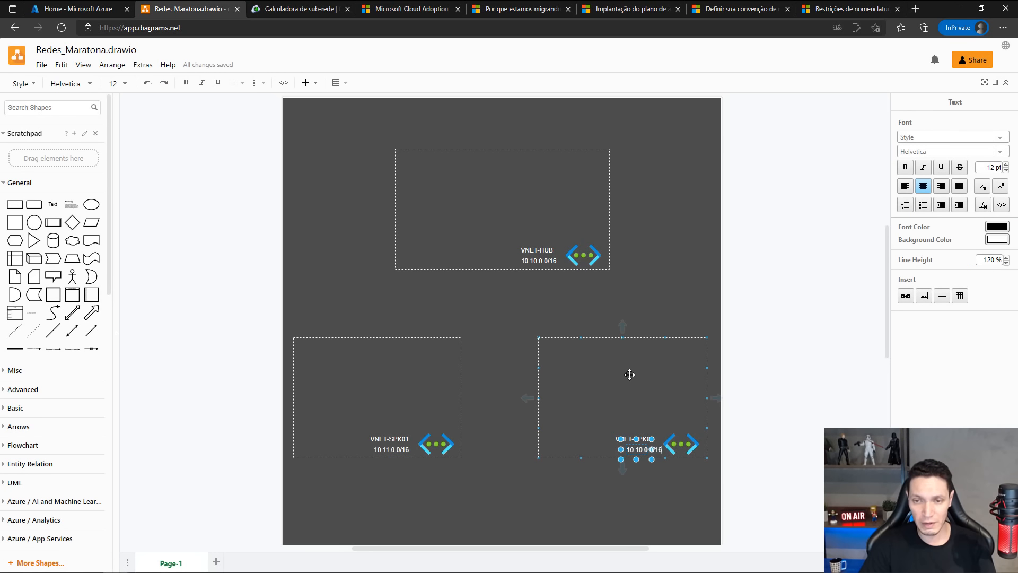
{"action": "key", "text": "BackSpace"}
{"action": "type", "text": "2"}
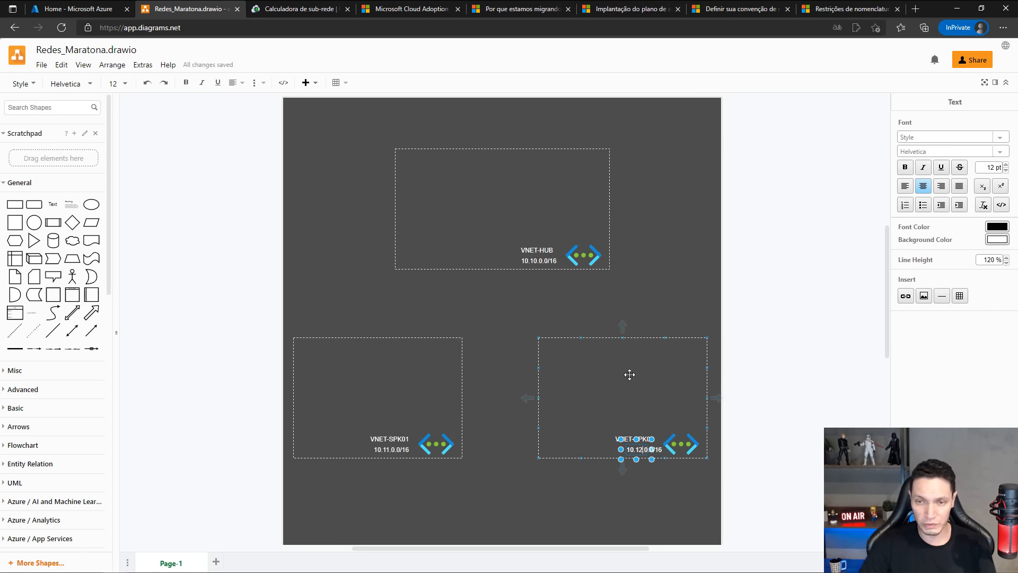
{"action": "left_click", "coordinate": [672, 288]}
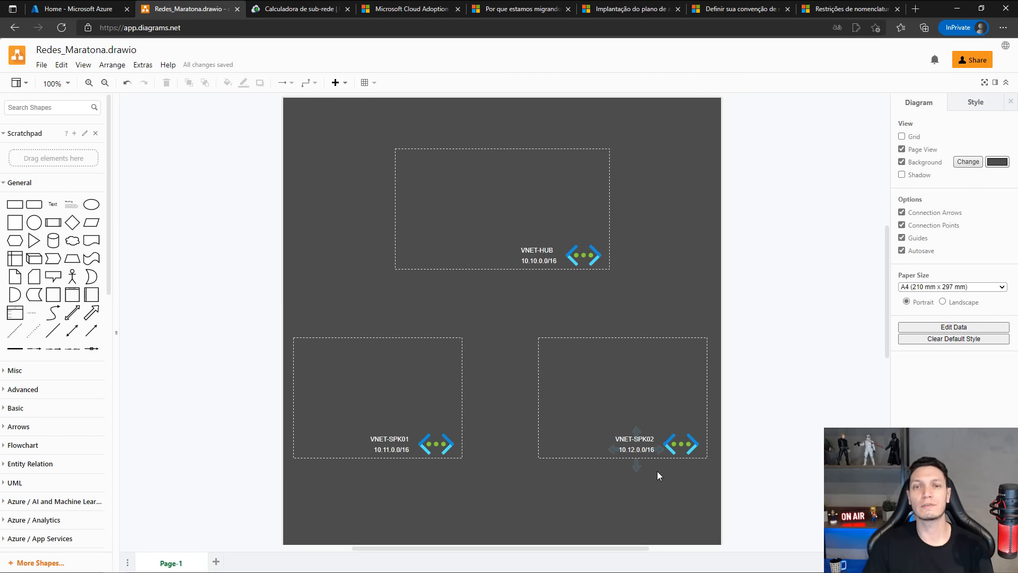
{"action": "left_click", "coordinate": [403, 373]}
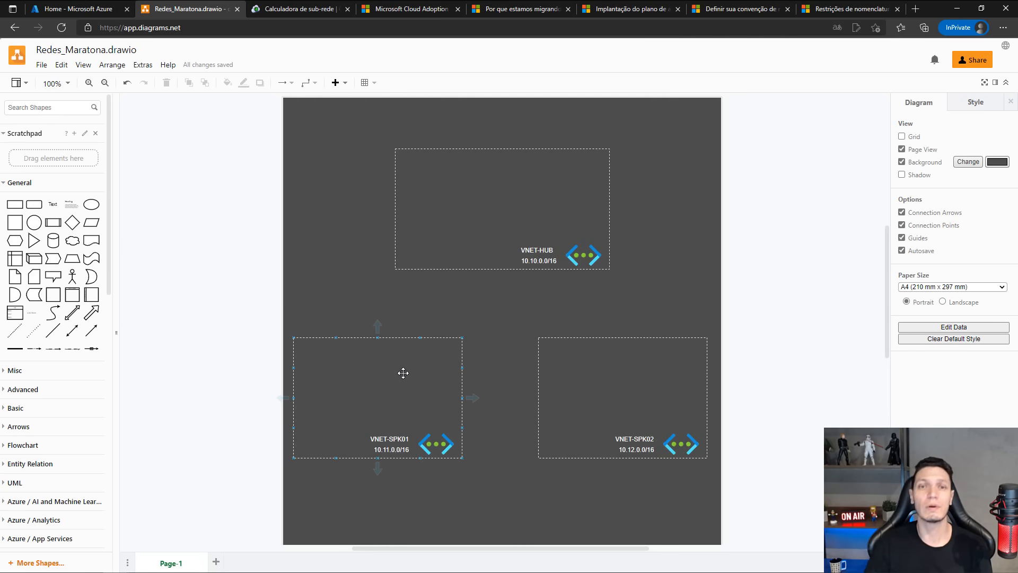
{"action": "left_click", "coordinate": [536, 255]}
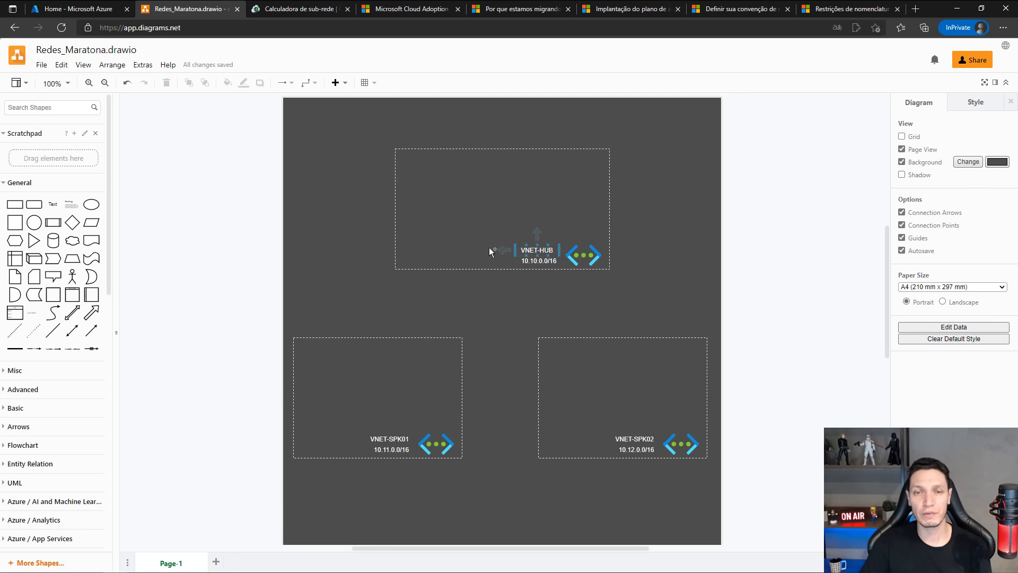
{"action": "left_click", "coordinate": [447, 284]}
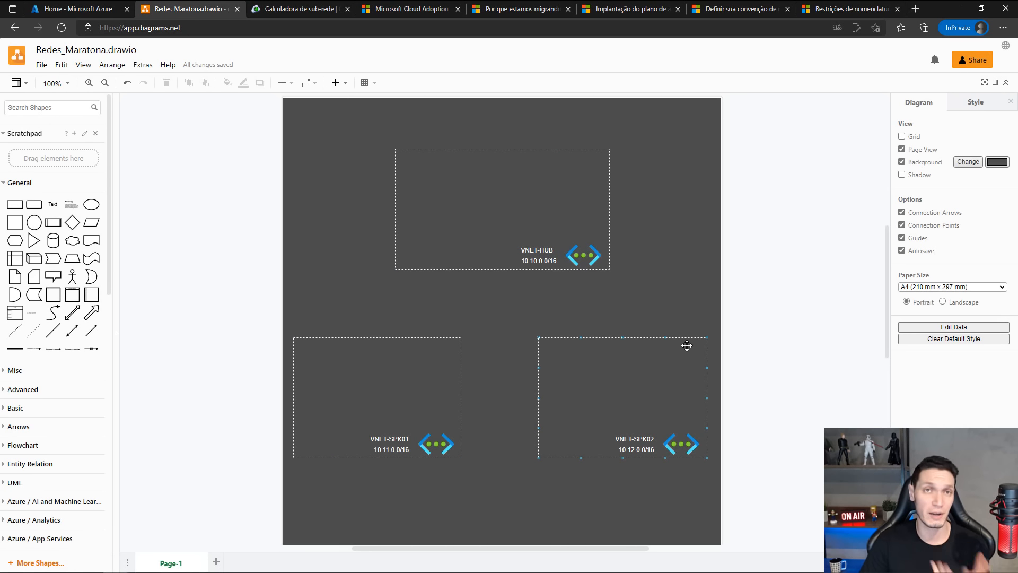
{"action": "mouse_move", "coordinate": [686, 345]}
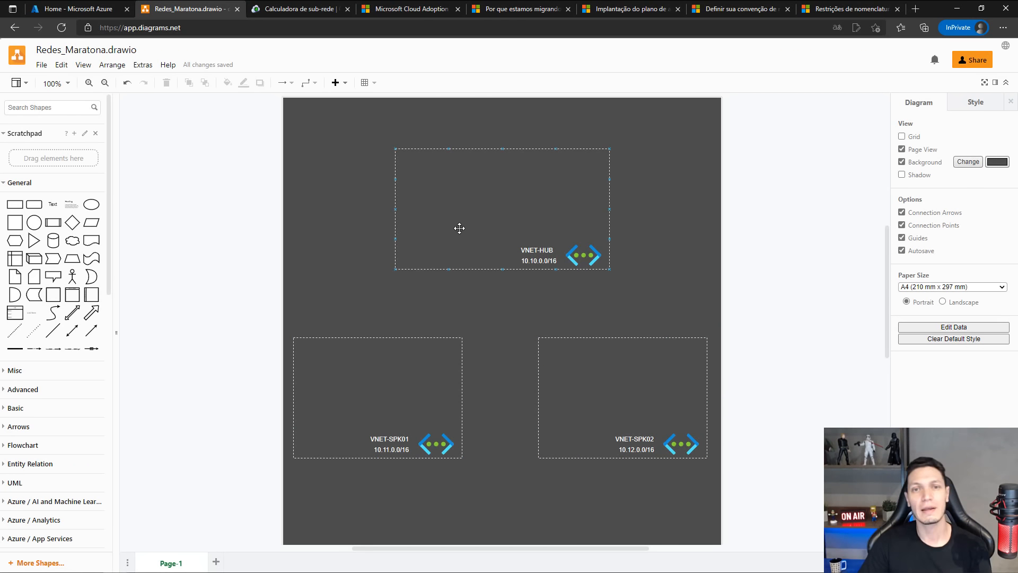
{"action": "mouse_move", "coordinate": [382, 429]}
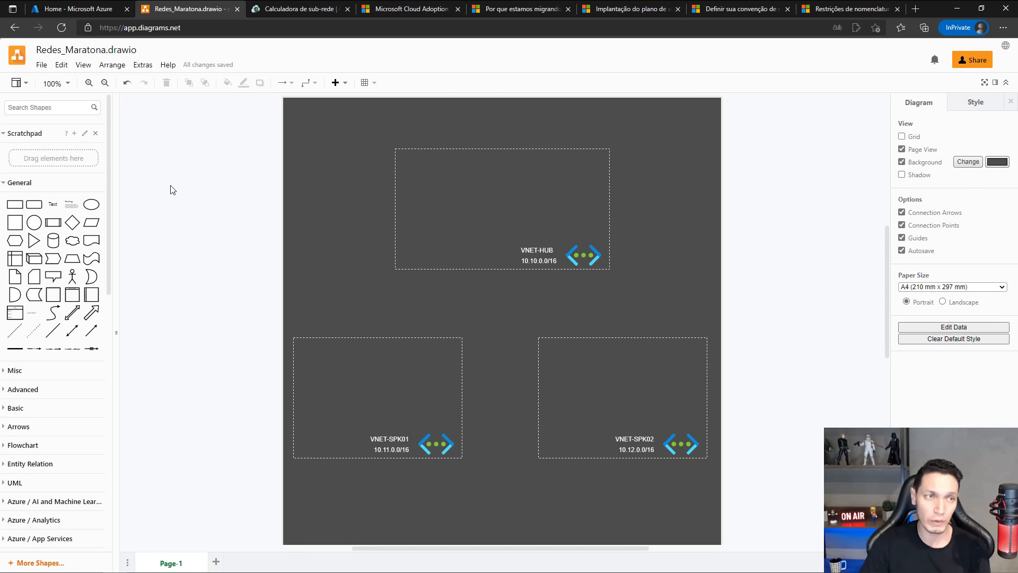
Add a new rectangle from the General shapes to the network diagram.
{"action": "left_click", "coordinate": [20, 206]}
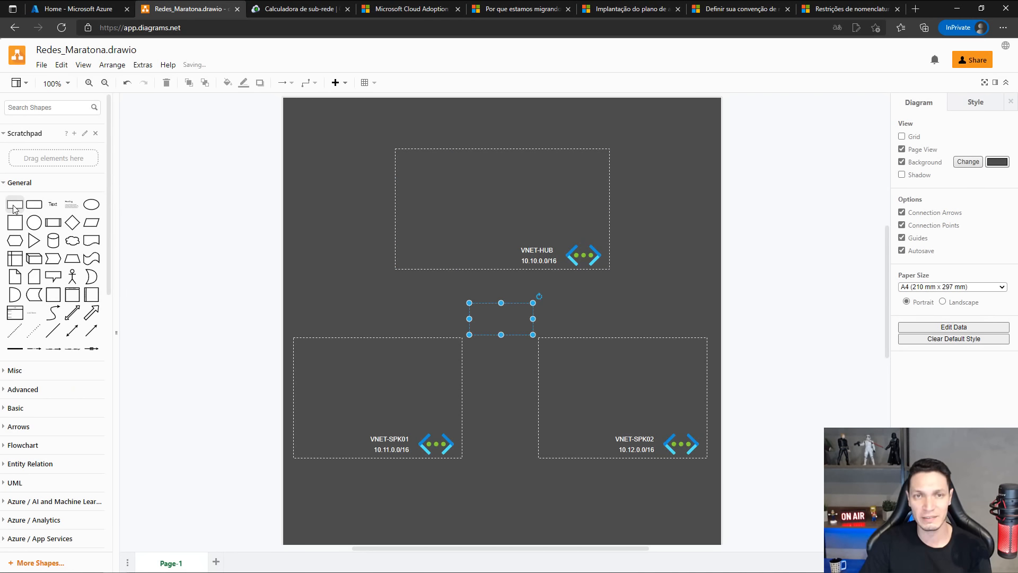
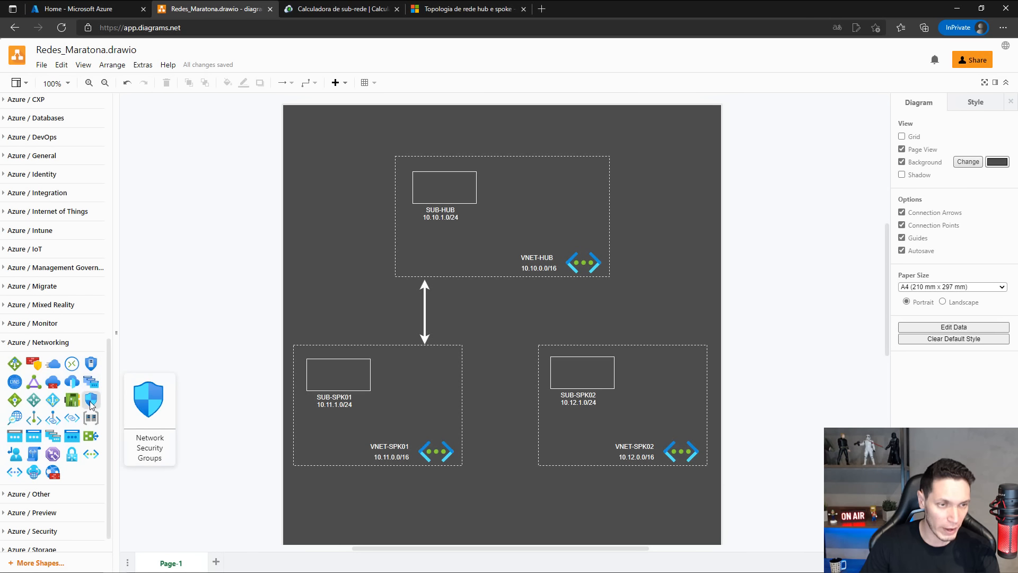
Add a Network Security Groups icon from the Azure Networking shapes at a small size and place it inside VNET-HUB beside the SUB-HUB label.
{"action": "left_click_drag", "start_coordinate": [90, 401], "coordinate": [321, 194]}
{"action": "left_click_drag", "start_coordinate": [349, 229], "coordinate": [349, 222]}
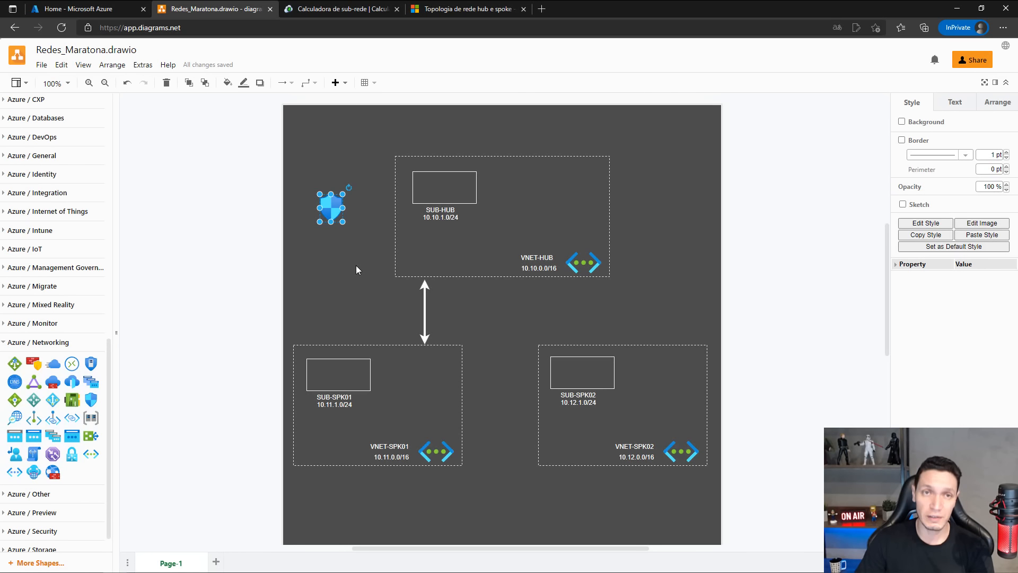
{"action": "left_click", "coordinate": [355, 266]}
{"action": "left_click", "coordinate": [332, 202]}
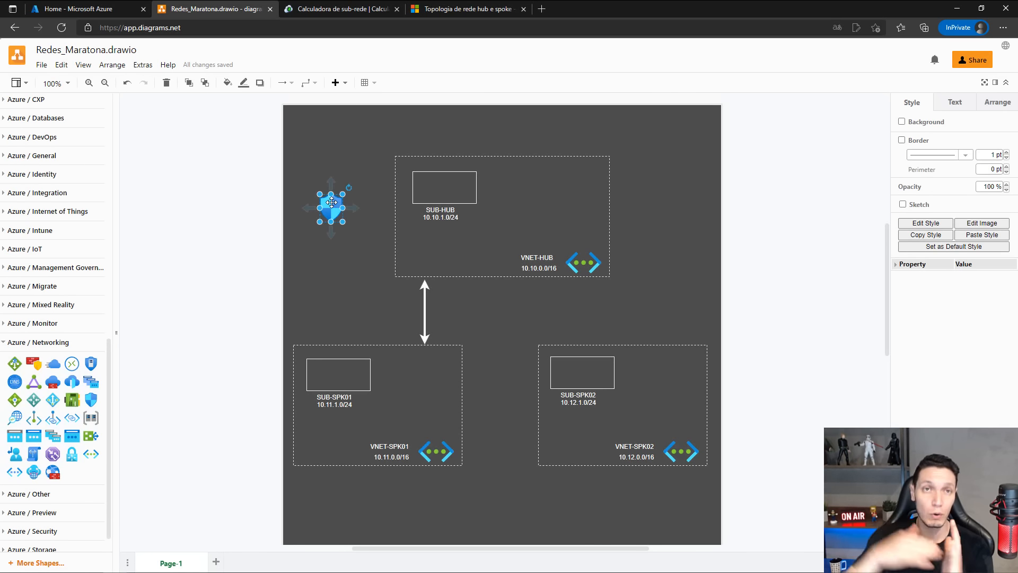
{"action": "left_click_drag", "start_coordinate": [331, 202], "coordinate": [495, 220]}
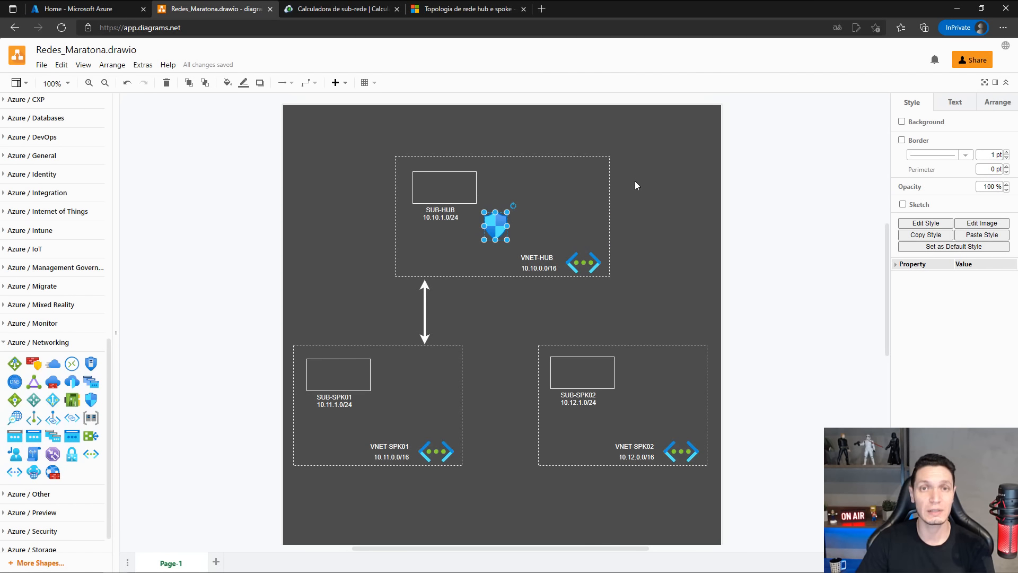
{"action": "left_click", "coordinate": [689, 211]}
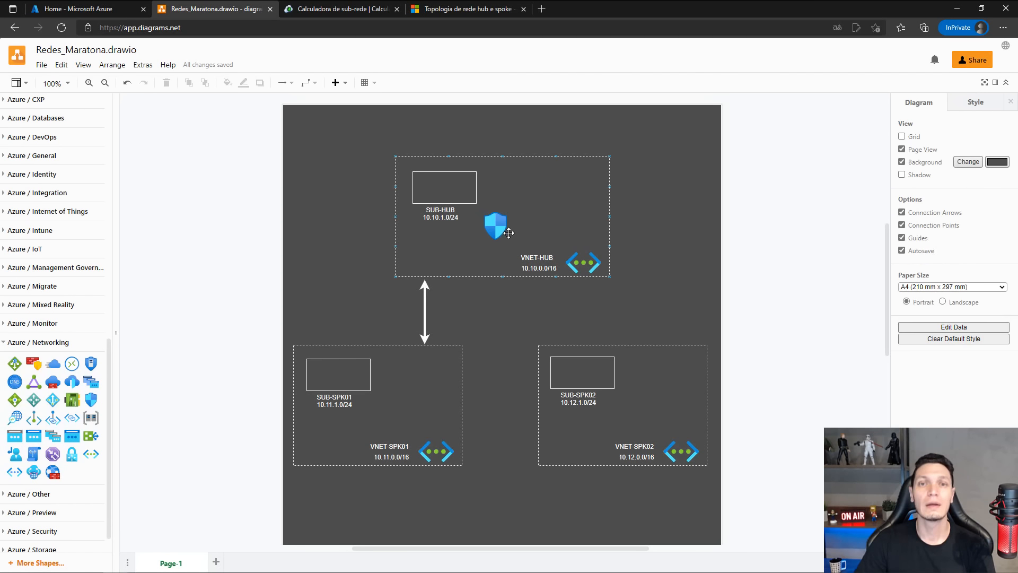
Connect the network security group icon to the lower edge of the SUB-HUB rectangle with an arrow.
{"action": "left_click", "coordinate": [495, 222]}
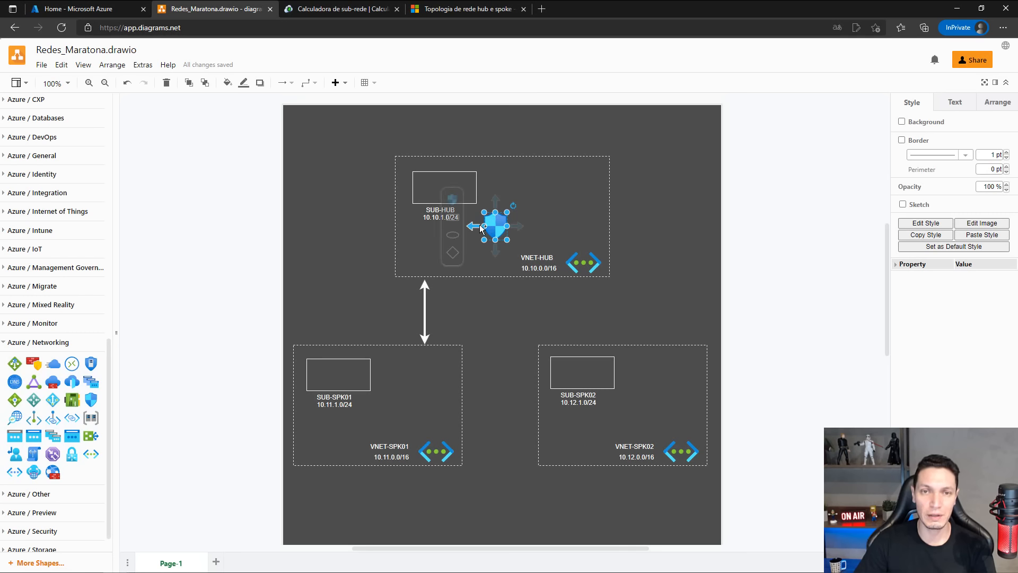
{"action": "left_click_drag", "start_coordinate": [480, 227], "coordinate": [469, 204]}
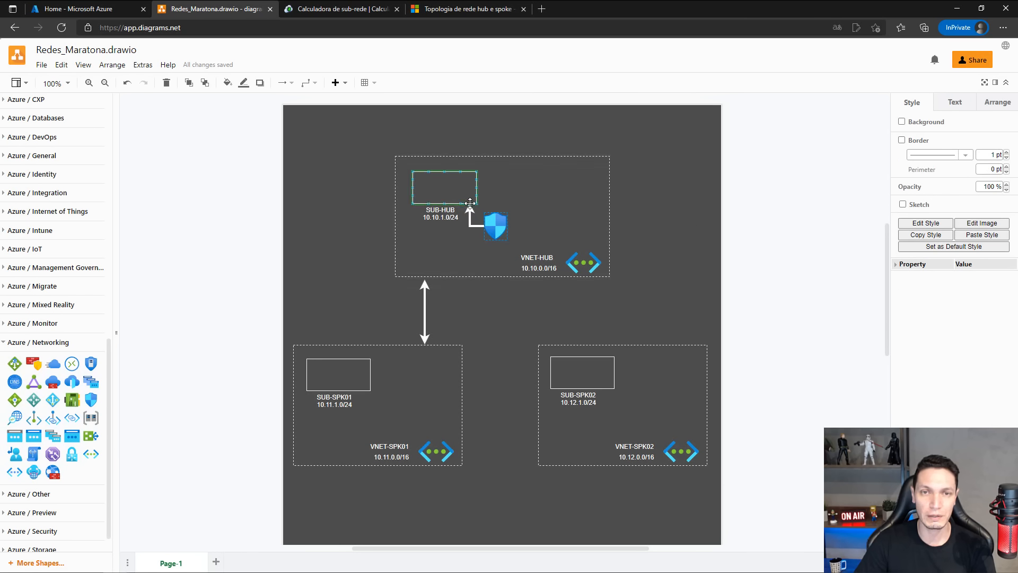
{"action": "left_click", "coordinate": [565, 220]}
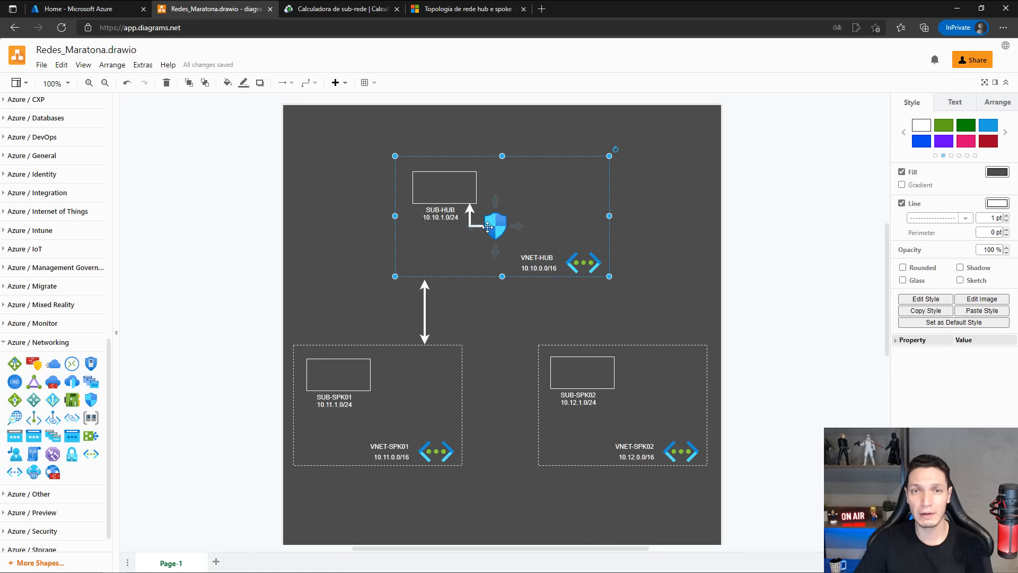
Duplicate the SUB-HUB rectangle with its label and place the copy to the right of the original inside VNET-HUB.
{"action": "left_click", "coordinate": [431, 183]}
{"action": "left_click", "coordinate": [428, 216], "text": "shift"}
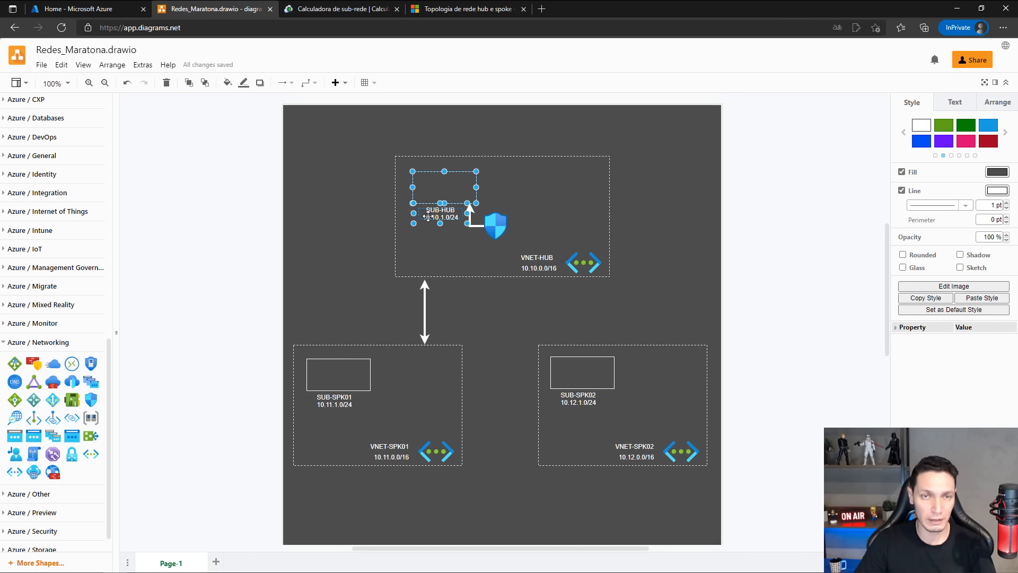
{"action": "key", "text": "ctrl+c"}
{"action": "left_click", "coordinate": [553, 196]}
{"action": "key", "text": "ctrl+v"}
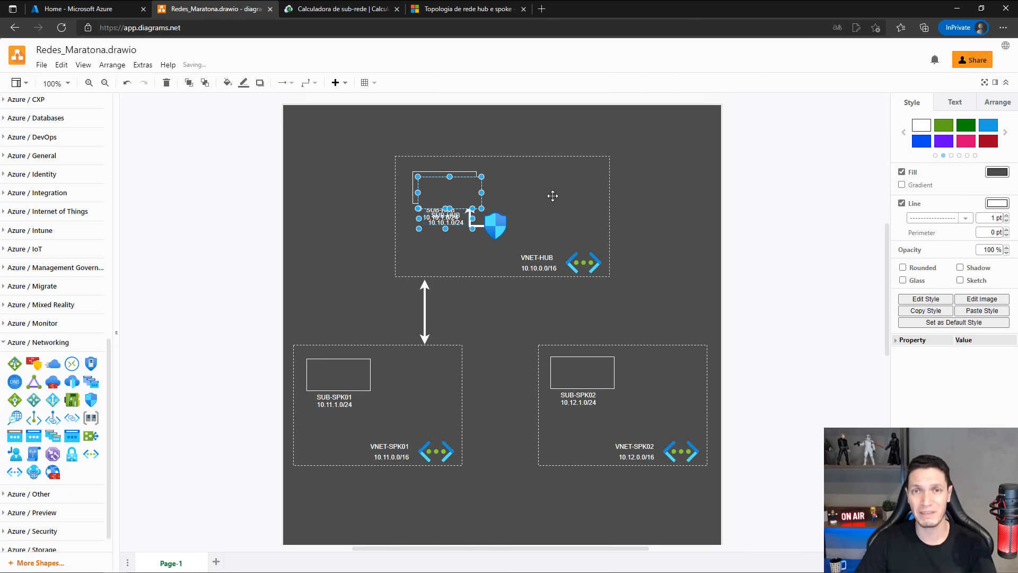
{"action": "left_click_drag", "start_coordinate": [481, 201], "coordinate": [567, 195]}
{"action": "left_click", "coordinate": [626, 217]}
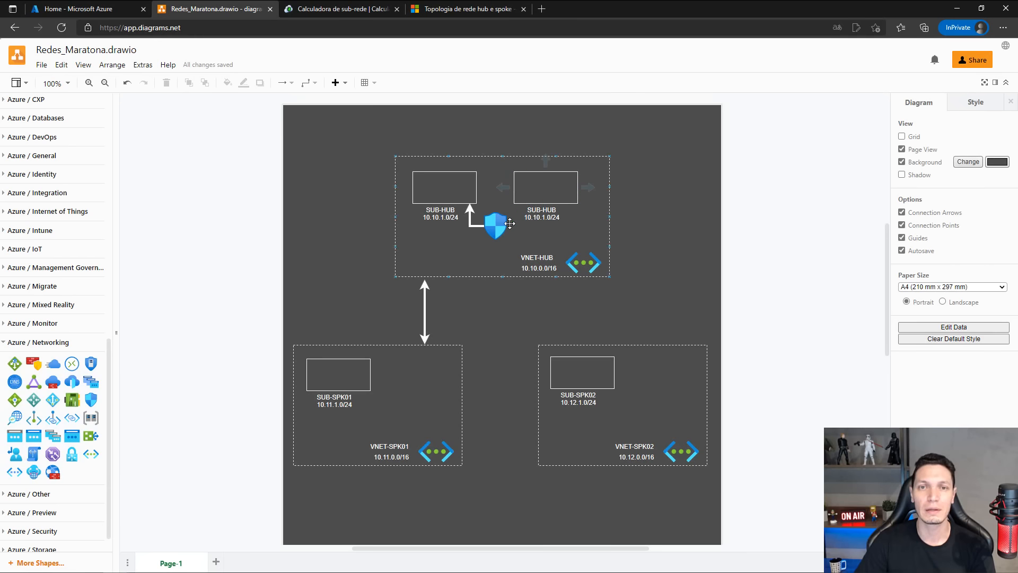
Connect the network security group icon to the duplicated SUB-HUB subnet with a second arrow.
{"action": "left_click", "coordinate": [505, 223]}
{"action": "left_click_drag", "start_coordinate": [515, 226], "coordinate": [556, 215]}
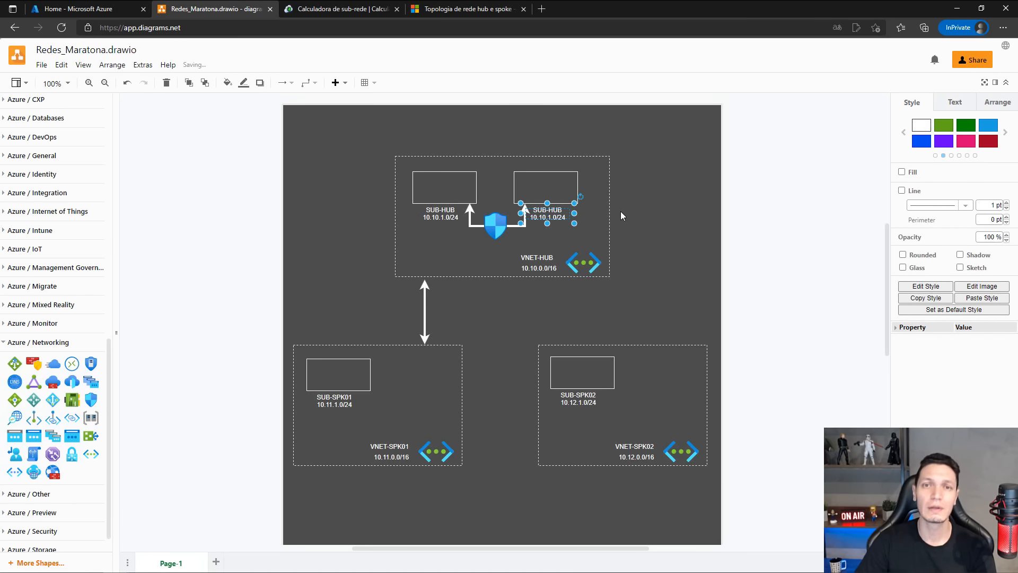
{"action": "left_click", "coordinate": [621, 211]}
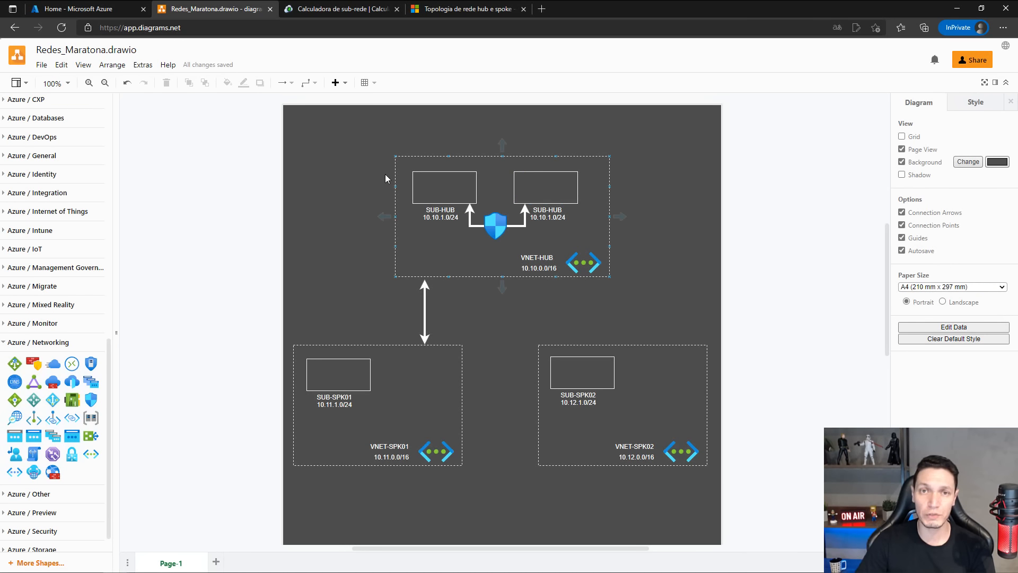
{"action": "left_click", "coordinate": [490, 224]}
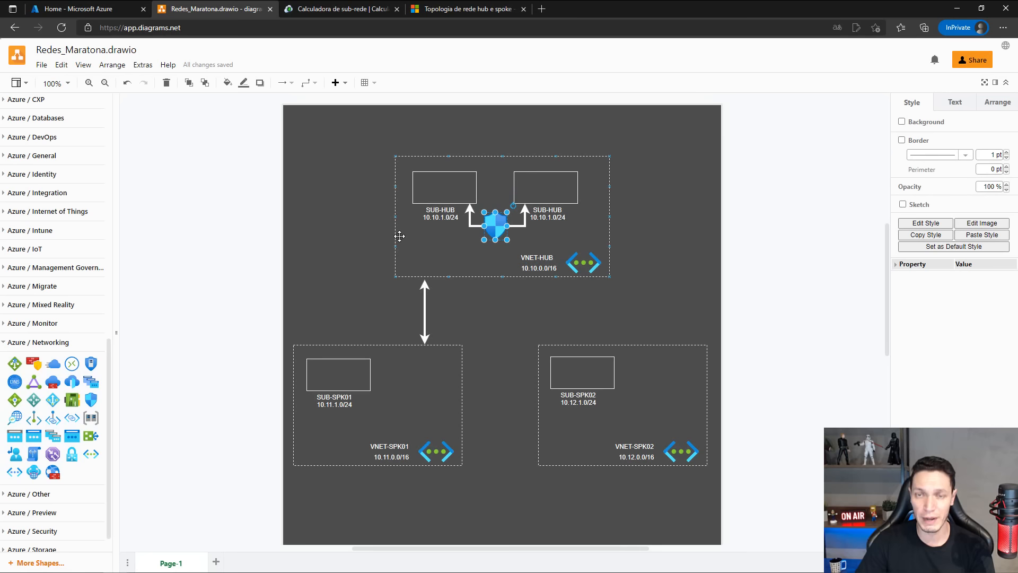
{"action": "left_click", "coordinate": [512, 295]}
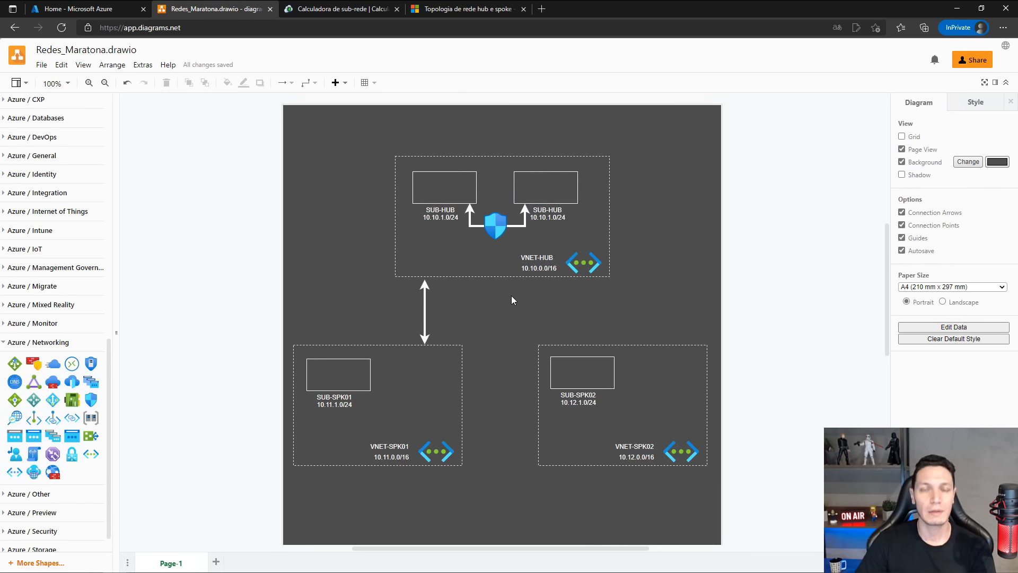
{"action": "left_click", "coordinate": [494, 230]}
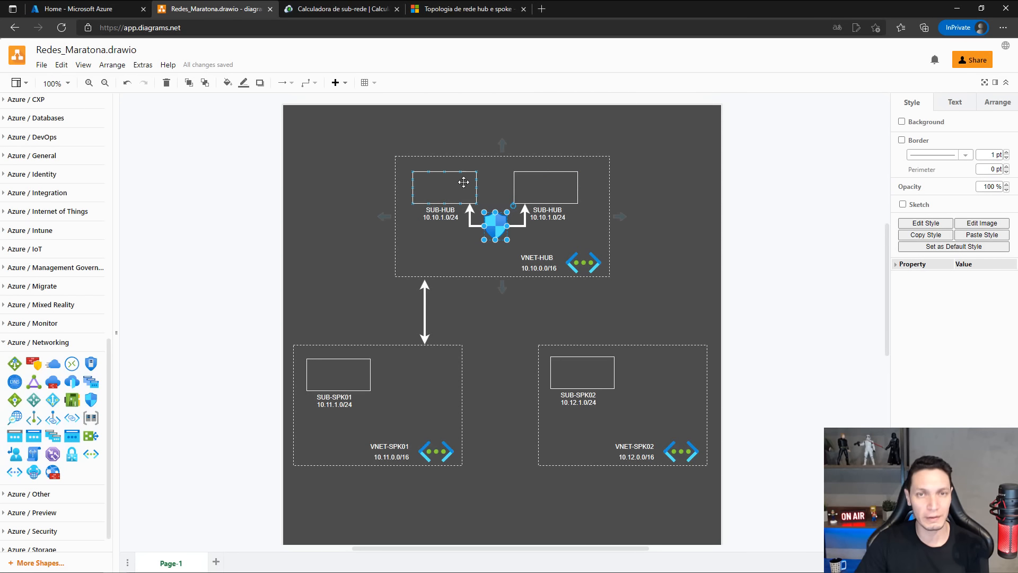
{"action": "left_click", "coordinate": [652, 203]}
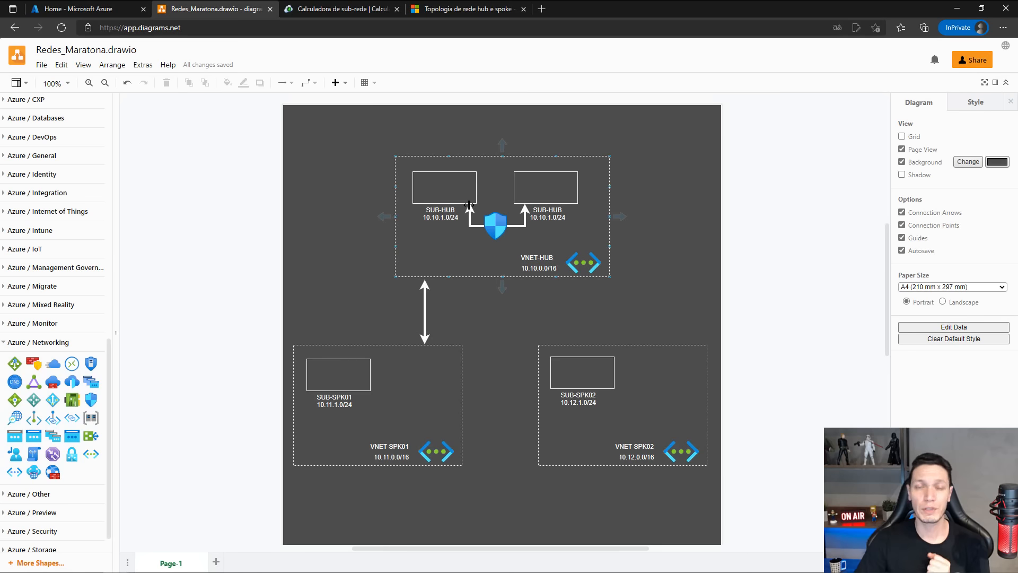
{"action": "left_click", "coordinate": [444, 183]}
{"action": "left_click", "coordinate": [527, 185]}
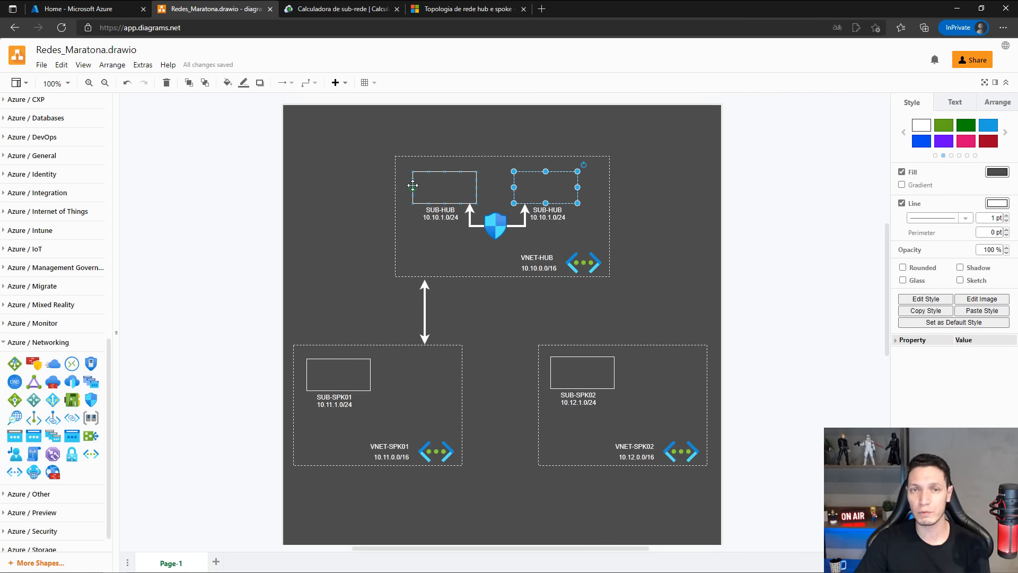
{"action": "left_click", "coordinate": [436, 189]}
{"action": "left_click", "coordinate": [542, 197]}
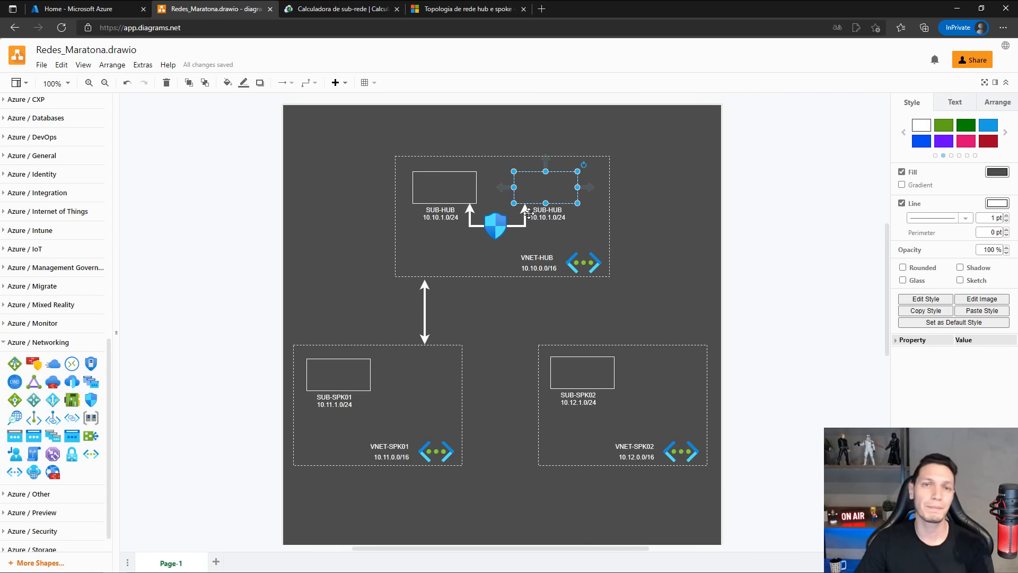
{"action": "left_click", "coordinate": [445, 192]}
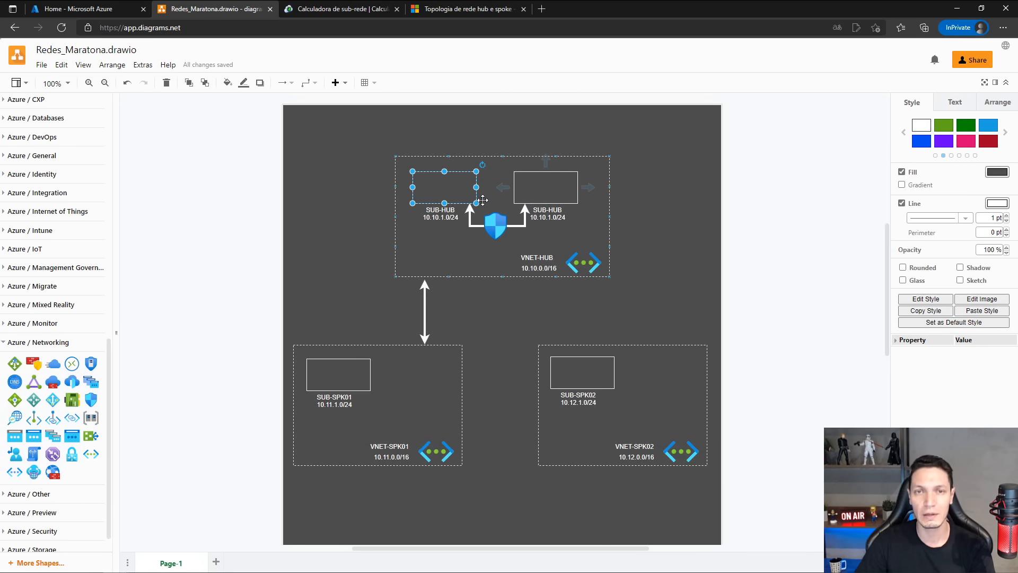
{"action": "left_click", "coordinate": [496, 228]}
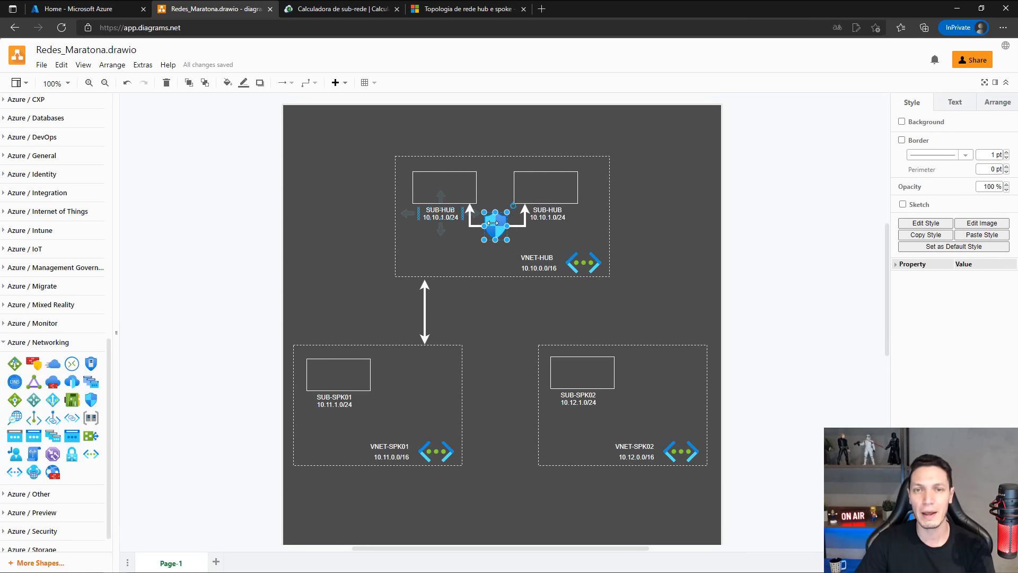
{"action": "left_click", "coordinate": [498, 259]}
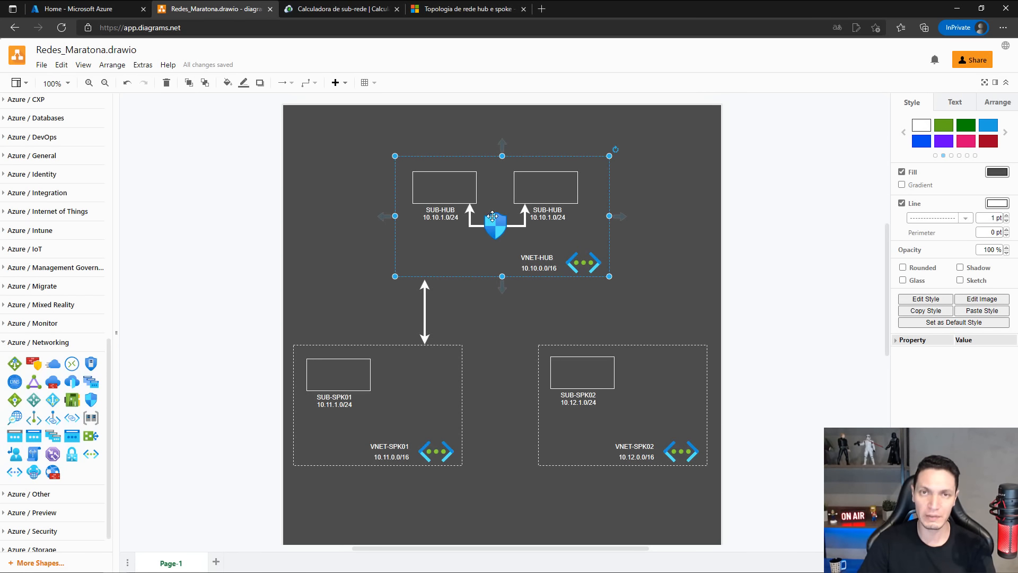
Delete the duplicated SUB-HUB rectangle, its label and the arrow leading to it.
{"action": "left_click", "coordinate": [531, 184]}
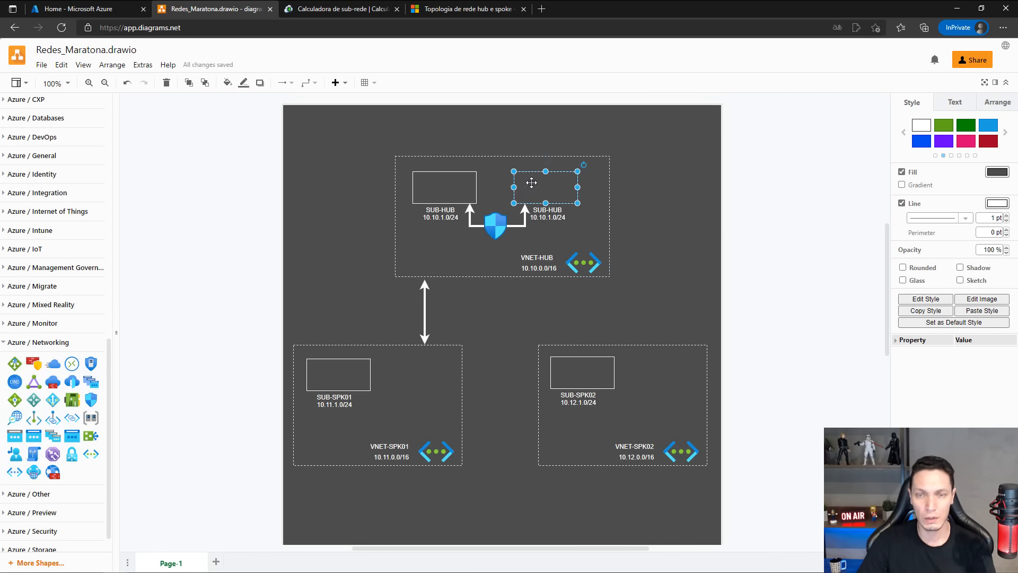
{"action": "key", "text": "Delete"}
{"action": "left_click", "coordinate": [525, 217]}
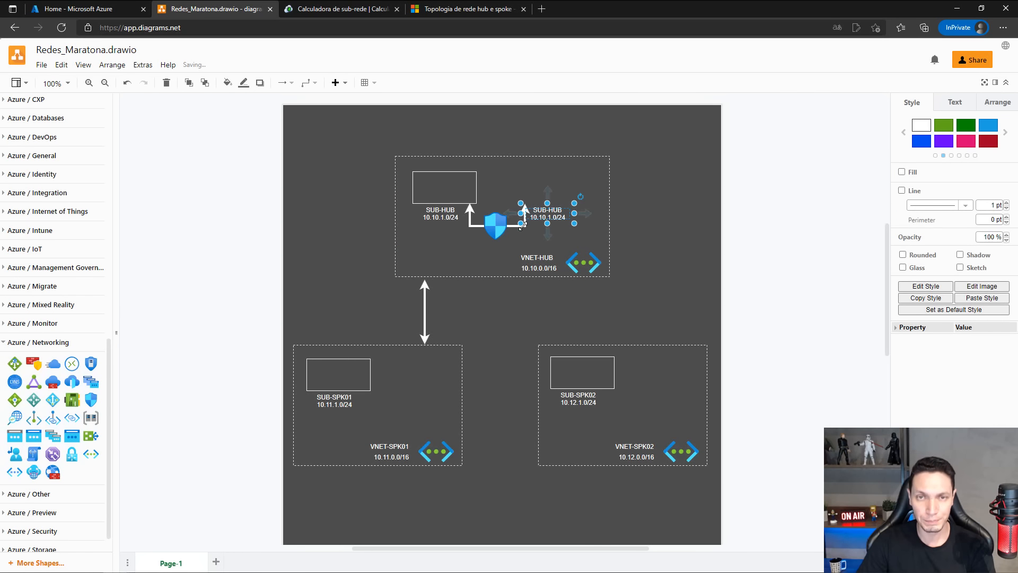
{"action": "key", "text": "Delete"}
{"action": "left_click", "coordinate": [507, 227]}
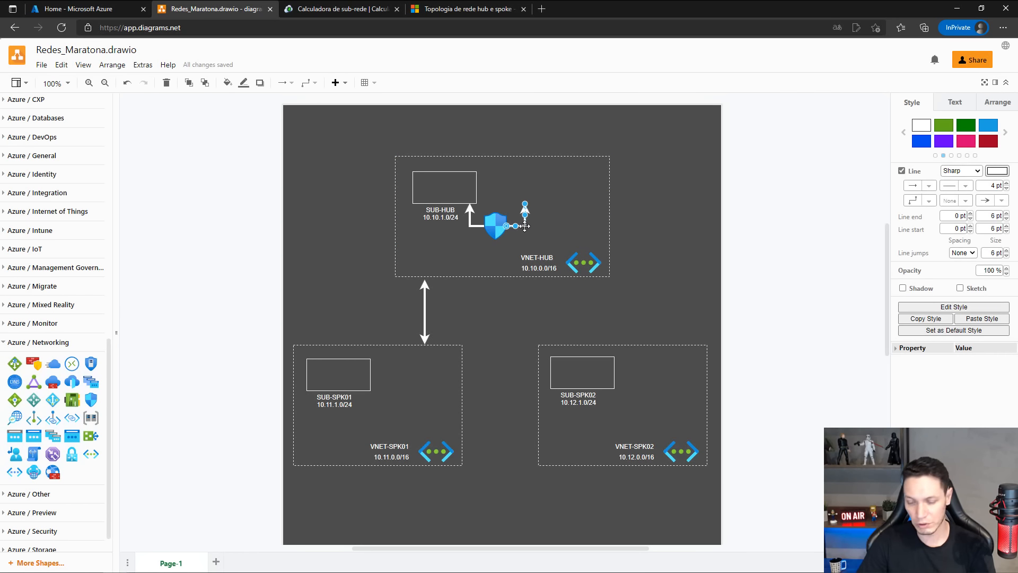
{"action": "key", "text": "Delete"}
Move the network security group icon level with the SUB-HUB rectangle on its right and delete the bent arrow between them.
{"action": "left_click_drag", "start_coordinate": [497, 221], "coordinate": [522, 183]}
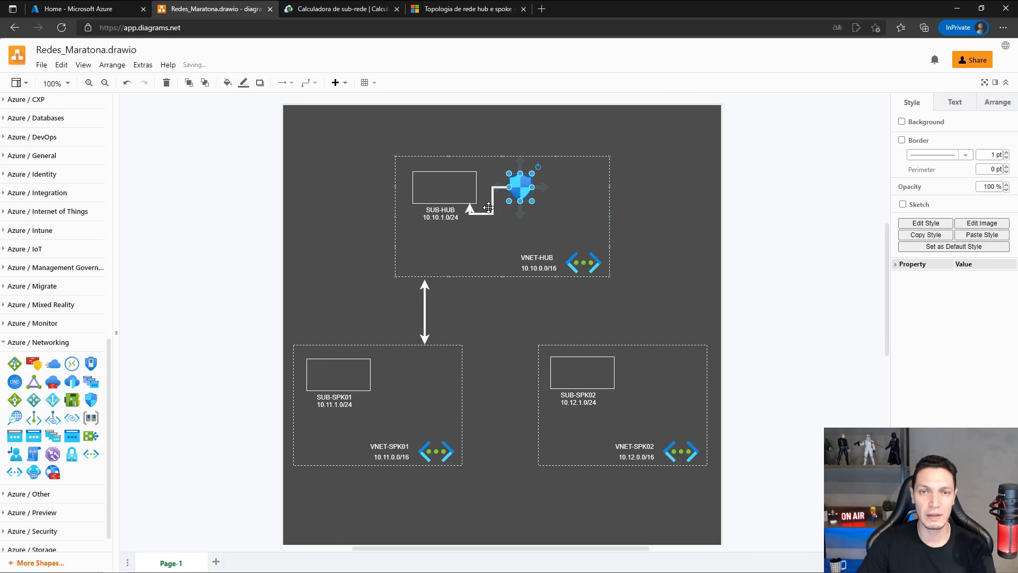
{"action": "left_click", "coordinate": [490, 210]}
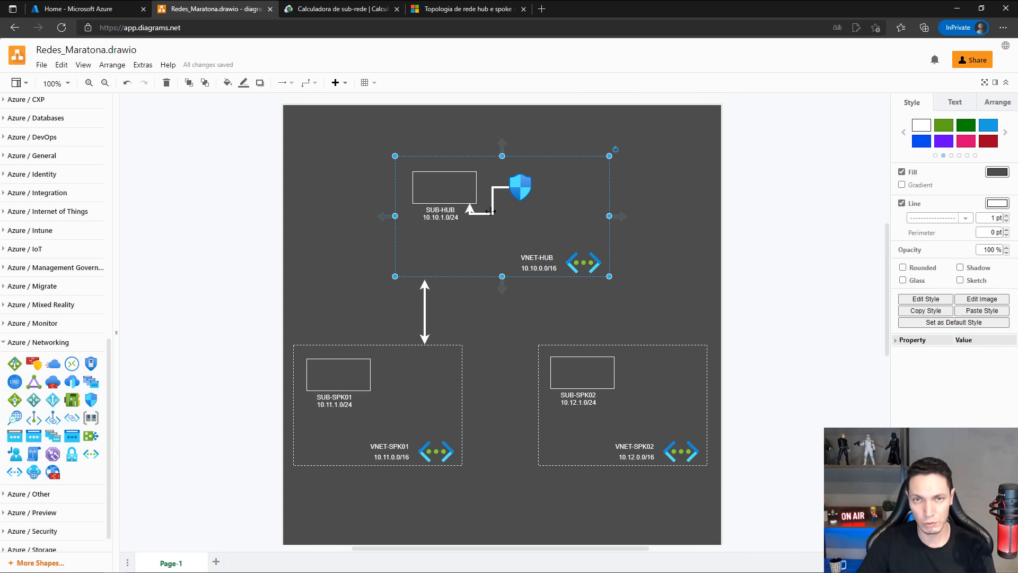
{"action": "left_click", "coordinate": [492, 210]}
{"action": "key", "text": "Delete"}
Draw a straight arrow from the network security group icon to the right edge of the SUB-HUB rectangle.
{"action": "left_click", "coordinate": [522, 188]}
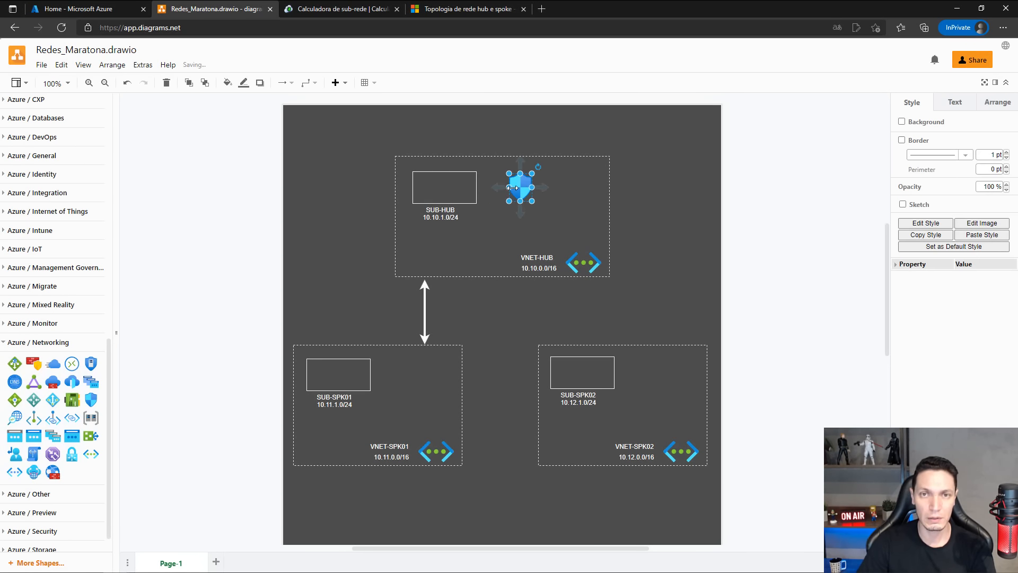
{"action": "left_click_drag", "start_coordinate": [506, 187], "coordinate": [476, 187]}
{"action": "left_click", "coordinate": [650, 191]}
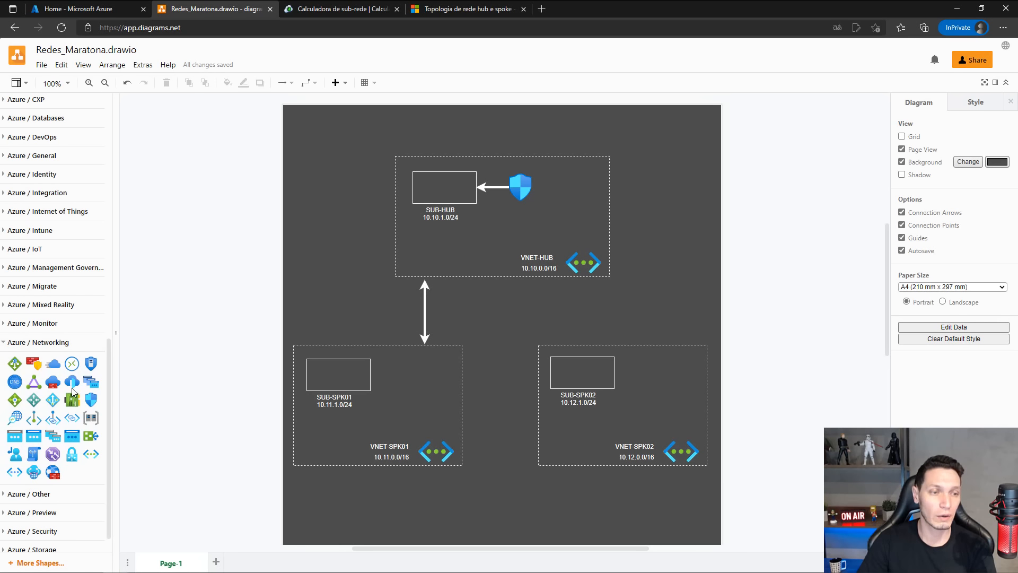
Add a CDN Profiles cloud icon from the Azure Networking shapes to the upper-right corner of the diagram page.
{"action": "mouse_move", "coordinate": [71, 382]}
{"action": "scroll", "coordinate": [71, 382], "scroll_direction": "down", "scroll_amount": 1}
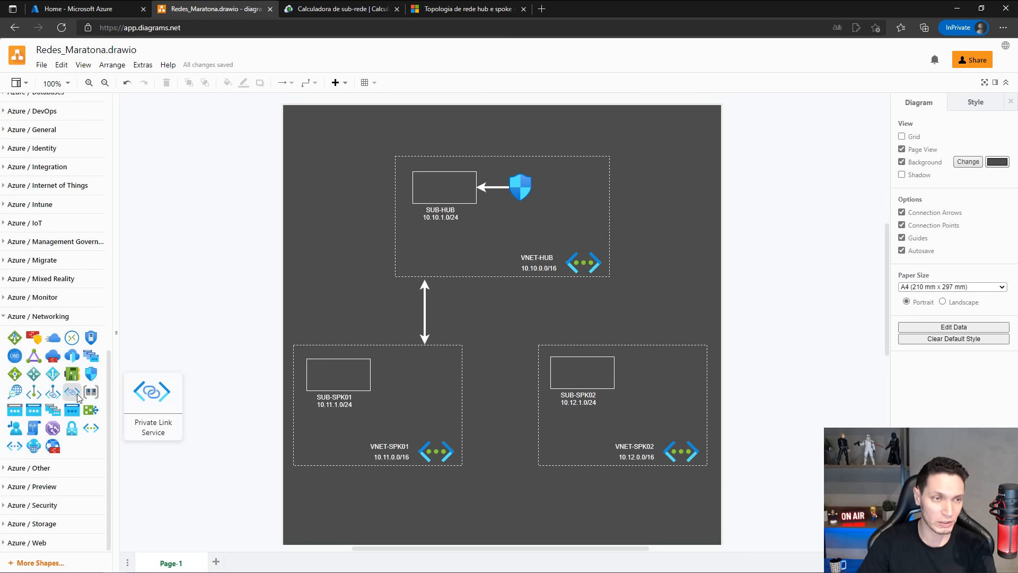
{"action": "left_click", "coordinate": [7, 468]}
{"action": "scroll", "coordinate": [30, 432], "scroll_direction": "down", "scroll_amount": 2}
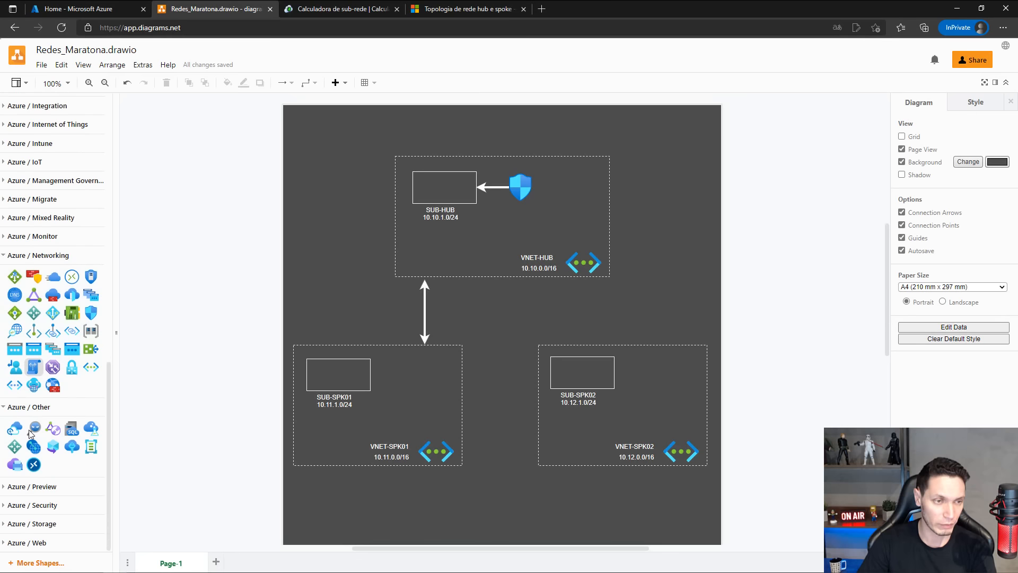
{"action": "left_click", "coordinate": [6, 408]}
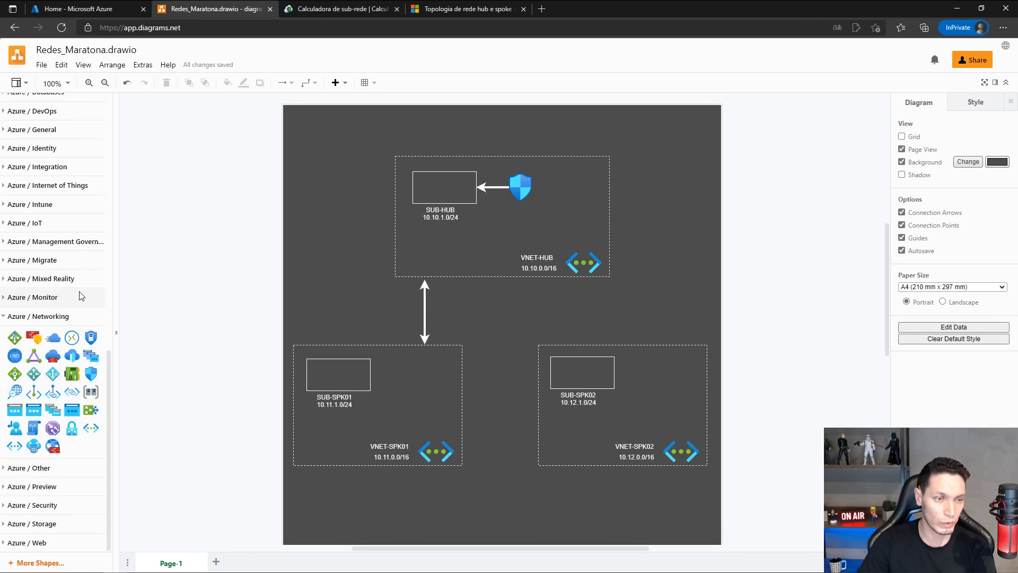
{"action": "scroll", "coordinate": [62, 295], "scroll_direction": "up", "scroll_amount": 7}
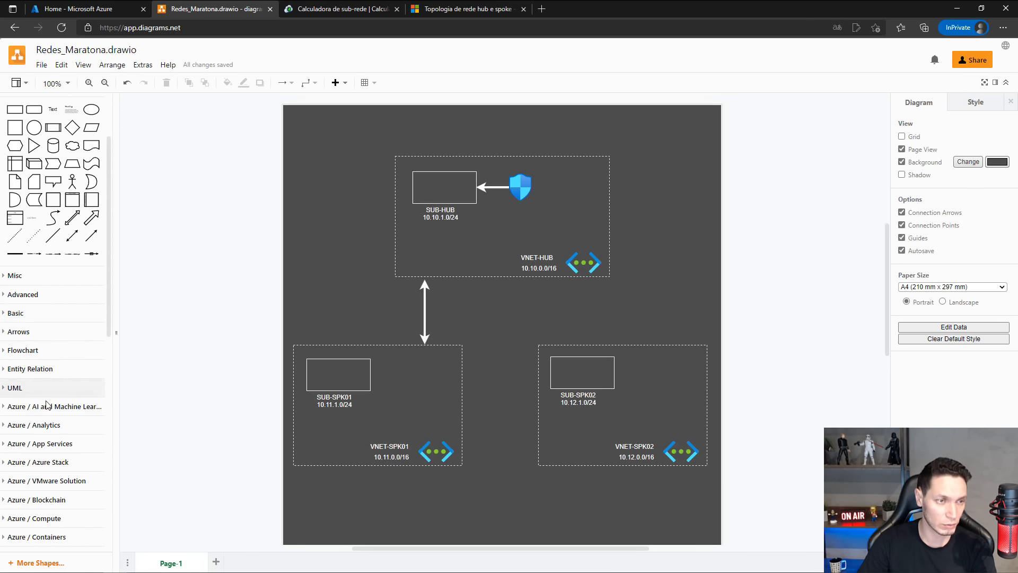
{"action": "scroll", "coordinate": [49, 402], "scroll_direction": "down", "scroll_amount": 7}
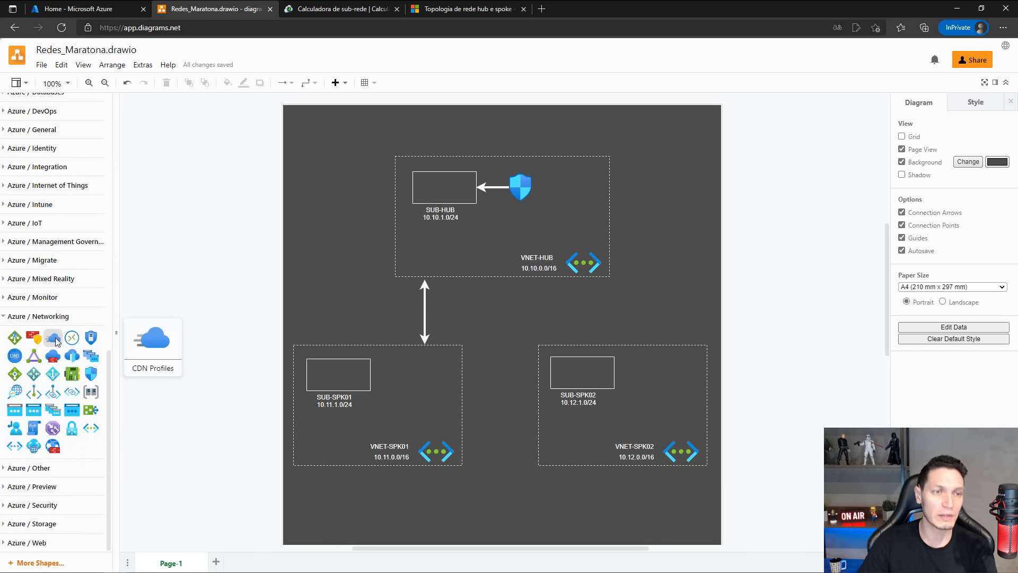
{"action": "left_click_drag", "start_coordinate": [57, 341], "coordinate": [683, 128]}
{"action": "left_click", "coordinate": [655, 169]}
{"action": "left_click", "coordinate": [661, 130]}
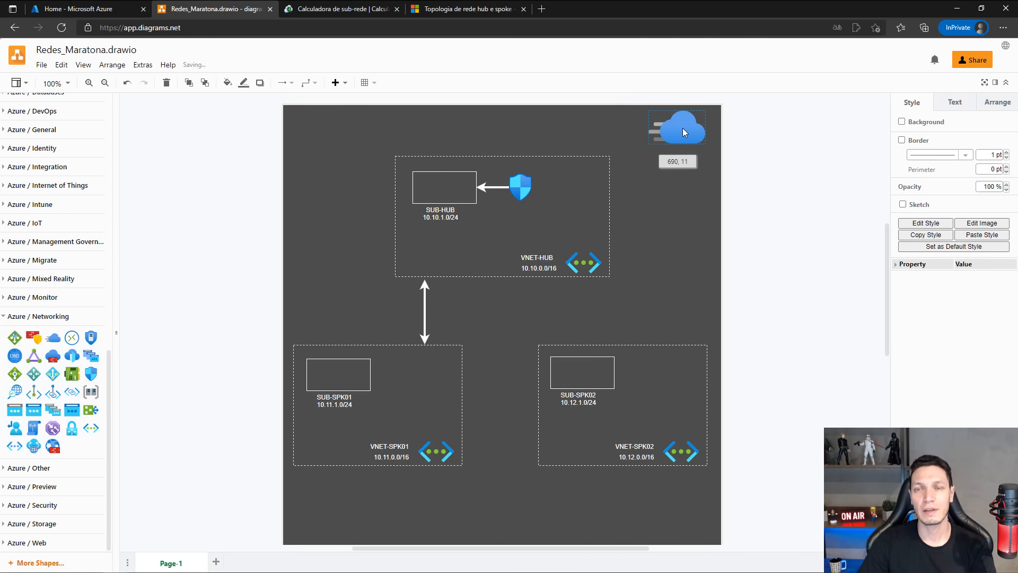
{"action": "left_click", "coordinate": [675, 196]}
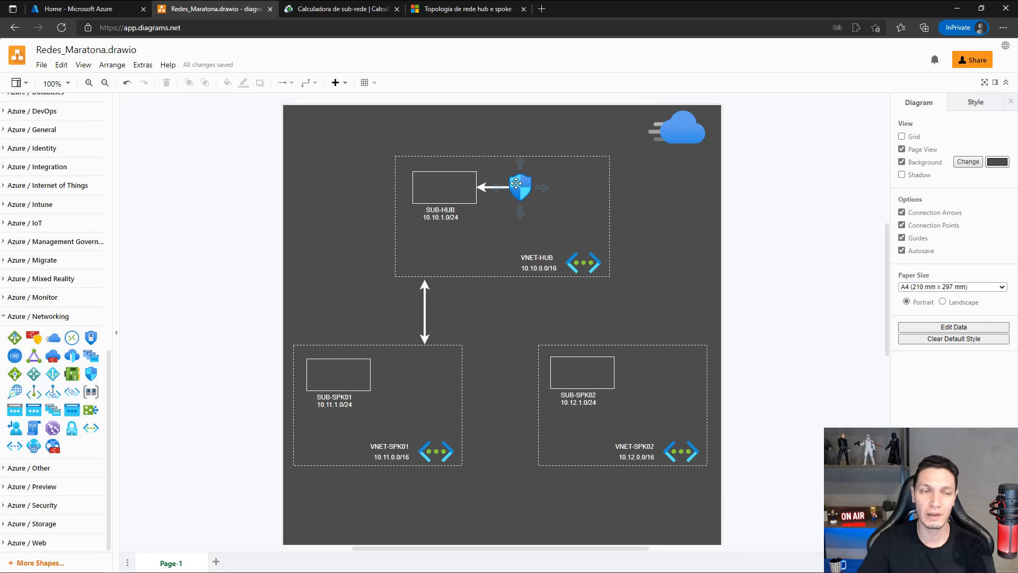
Draw a bent arrow from the CDN Profiles cloud to the top of the network security group icon.
{"action": "left_click", "coordinate": [679, 133]}
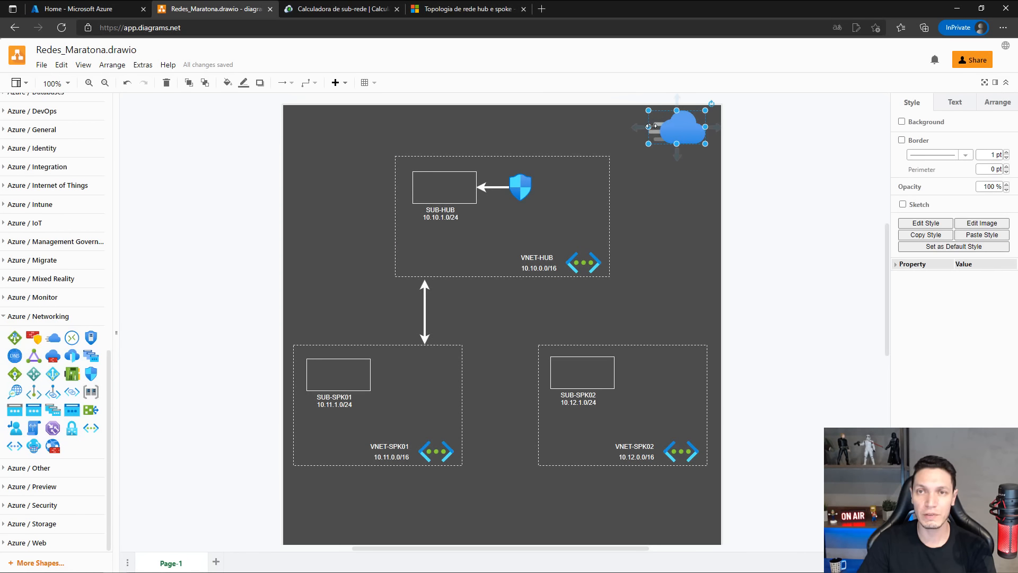
{"action": "left_click_drag", "start_coordinate": [642, 131], "coordinate": [521, 189]}
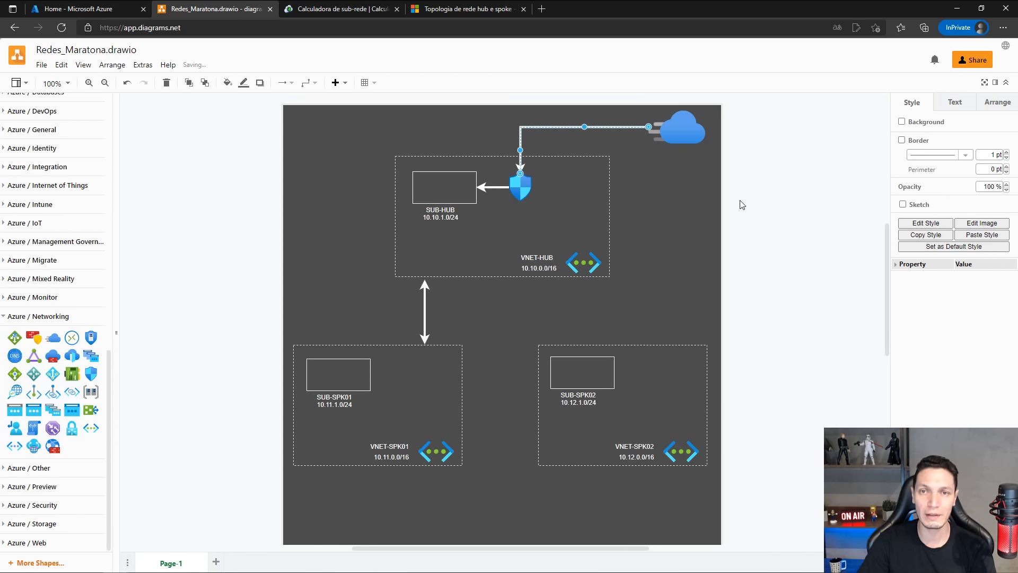
{"action": "left_click", "coordinate": [651, 205]}
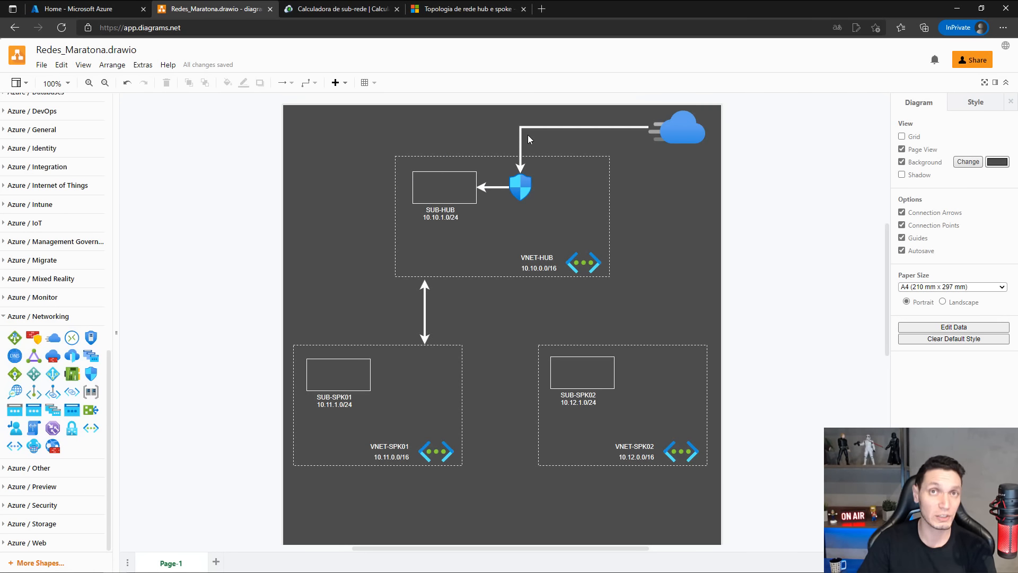
Delete the CDN Profiles cloud icon but keep the arrow that starts from it.
{"action": "left_click", "coordinate": [678, 130]}
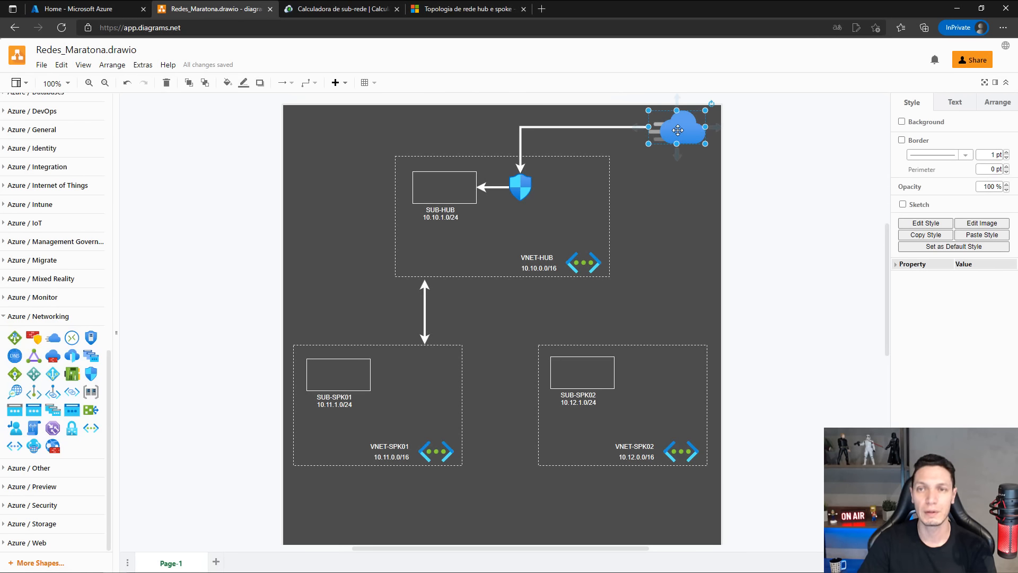
{"action": "key", "text": "Delete"}
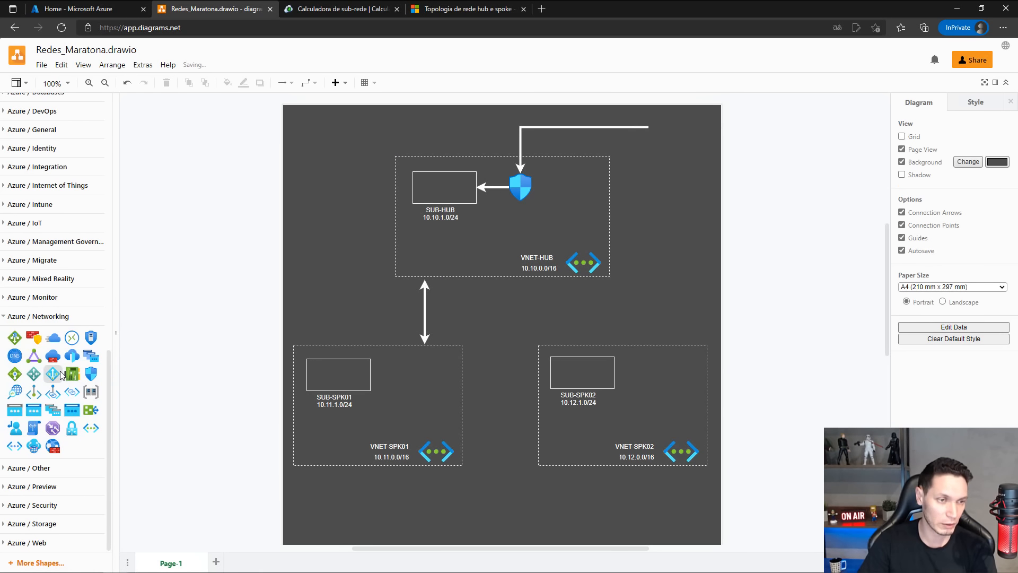
Look through the Azure Other, Preview and Web shape categories for a plain cloud shape to represent the internet.
{"action": "mouse_move", "coordinate": [30, 450]}
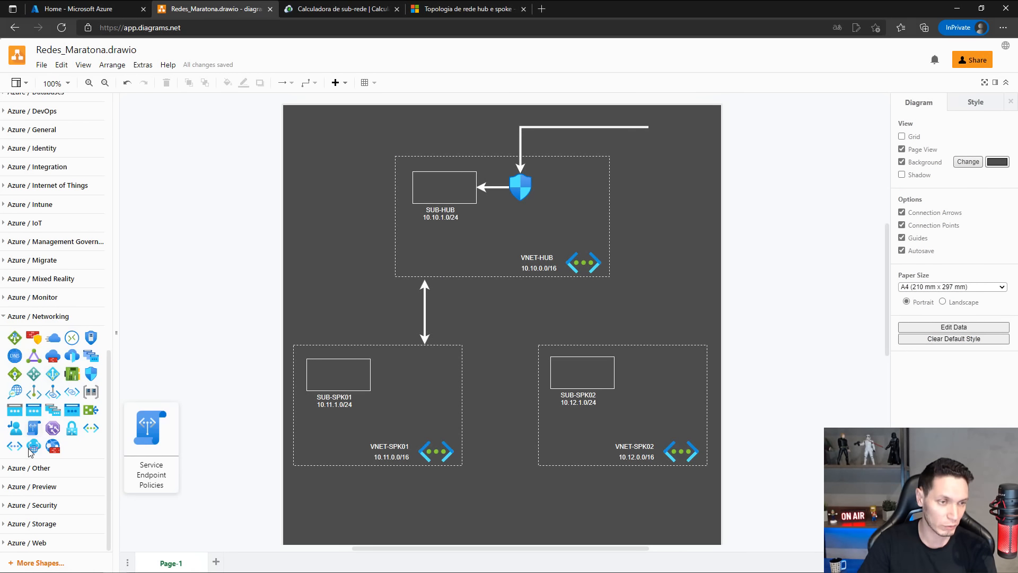
{"action": "left_click", "coordinate": [5, 471]}
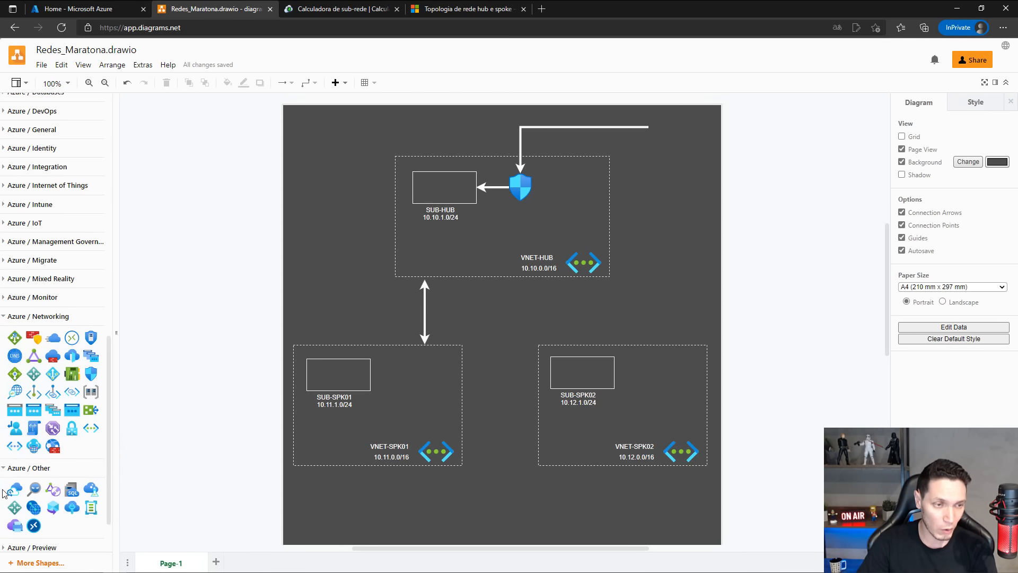
{"action": "left_click", "coordinate": [6, 471]}
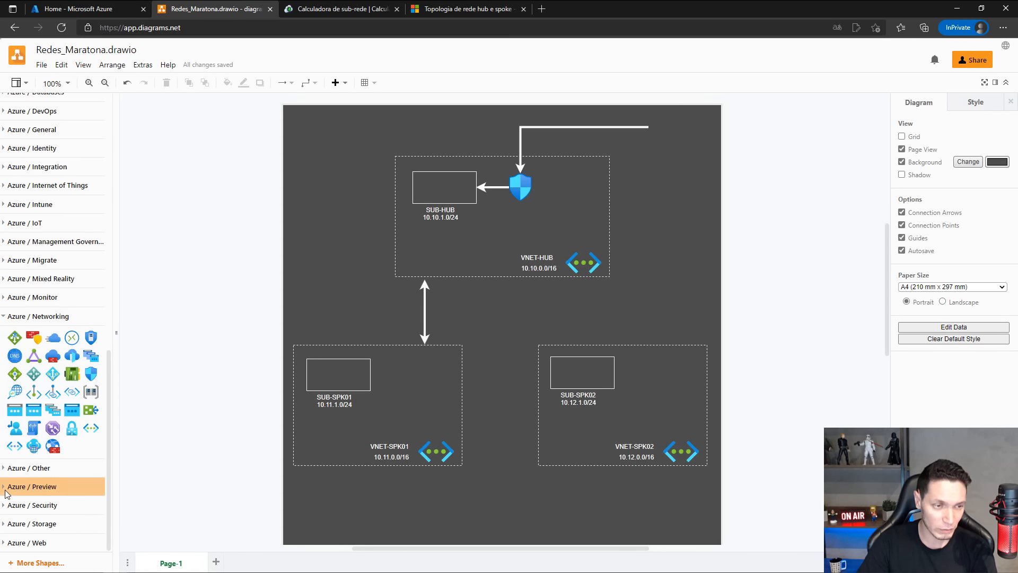
{"action": "left_click", "coordinate": [7, 487]}
{"action": "scroll", "coordinate": [4, 472], "scroll_direction": "down", "scroll_amount": 1}
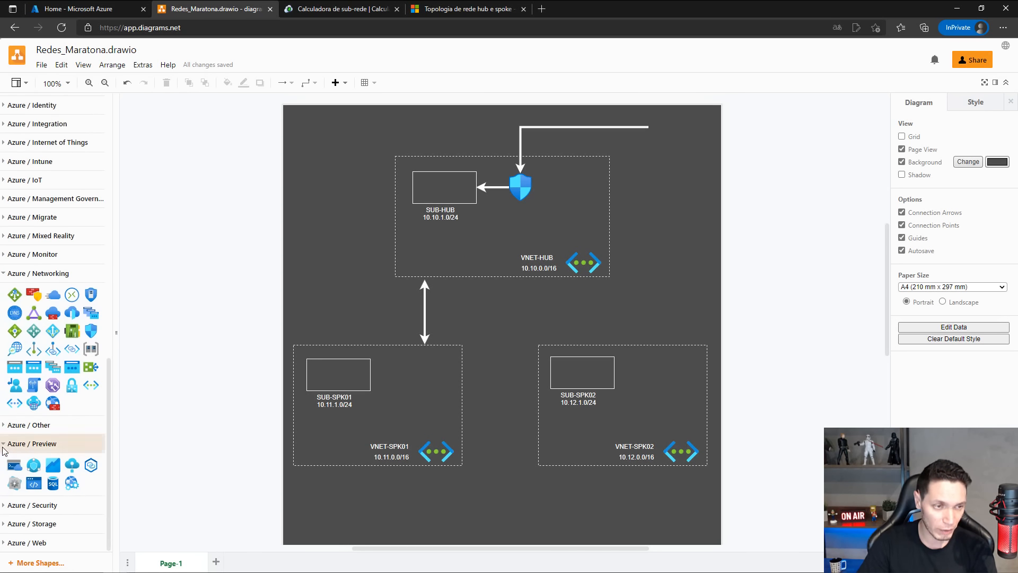
{"action": "left_click", "coordinate": [4, 448]}
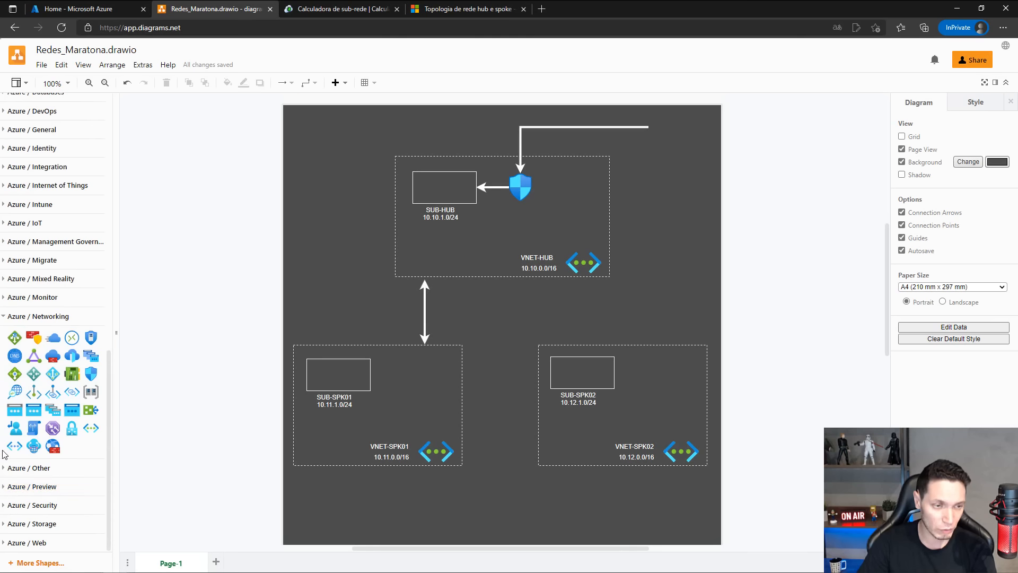
{"action": "left_click", "coordinate": [5, 544]}
{"action": "left_click", "coordinate": [5, 518]}
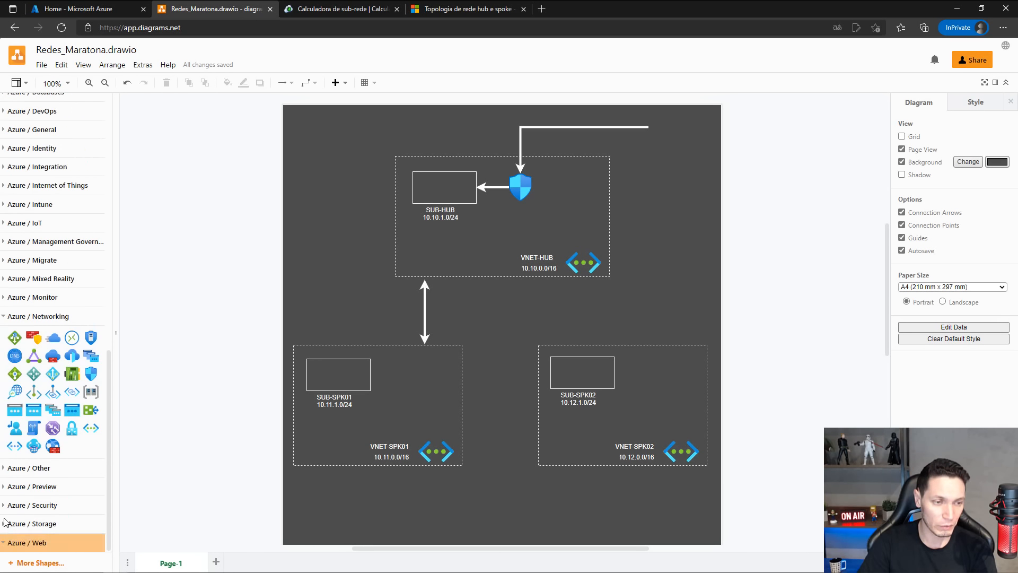
Enable the Cisco and Citrix shape libraries.
{"action": "left_click", "coordinate": [37, 563]}
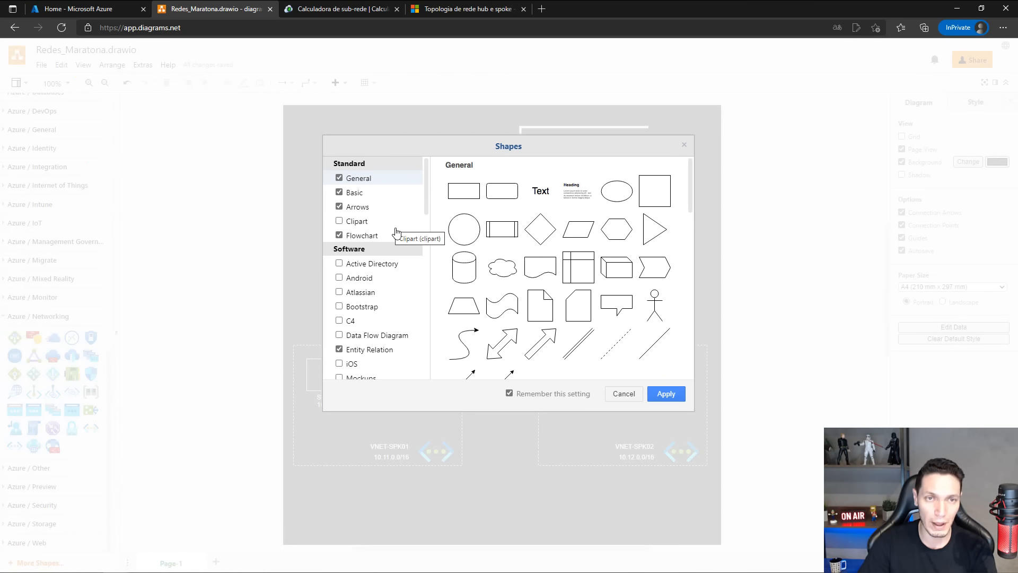
{"action": "scroll", "coordinate": [411, 234], "scroll_direction": "down", "scroll_amount": 5}
{"action": "scroll", "coordinate": [412, 234], "scroll_direction": "down", "scroll_amount": 3}
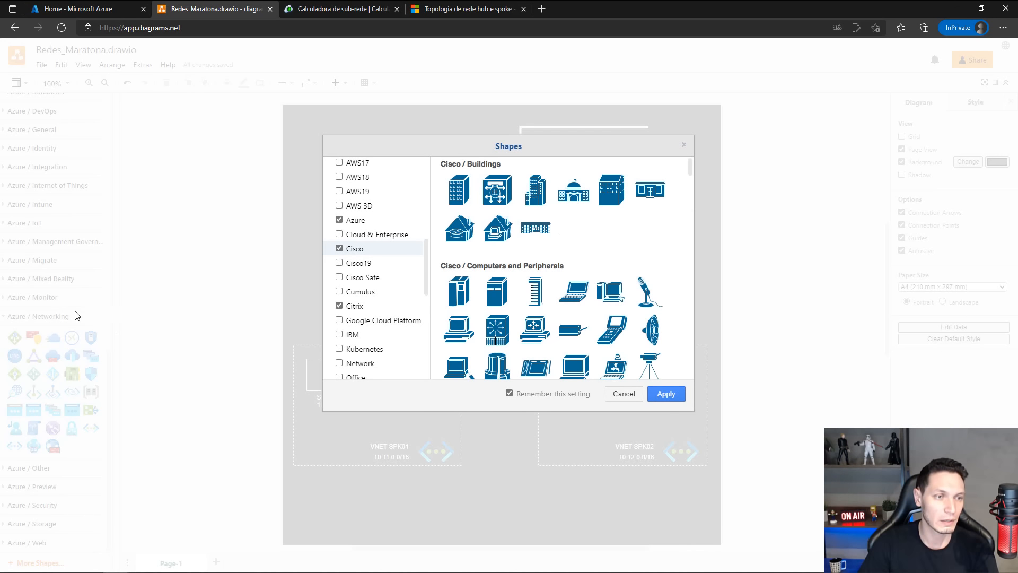
{"action": "left_click", "coordinate": [666, 394]}
Insert the Cloud shape from the Citrix library into the diagram.
{"action": "scroll", "coordinate": [55, 396], "scroll_direction": "down", "scroll_amount": 5}
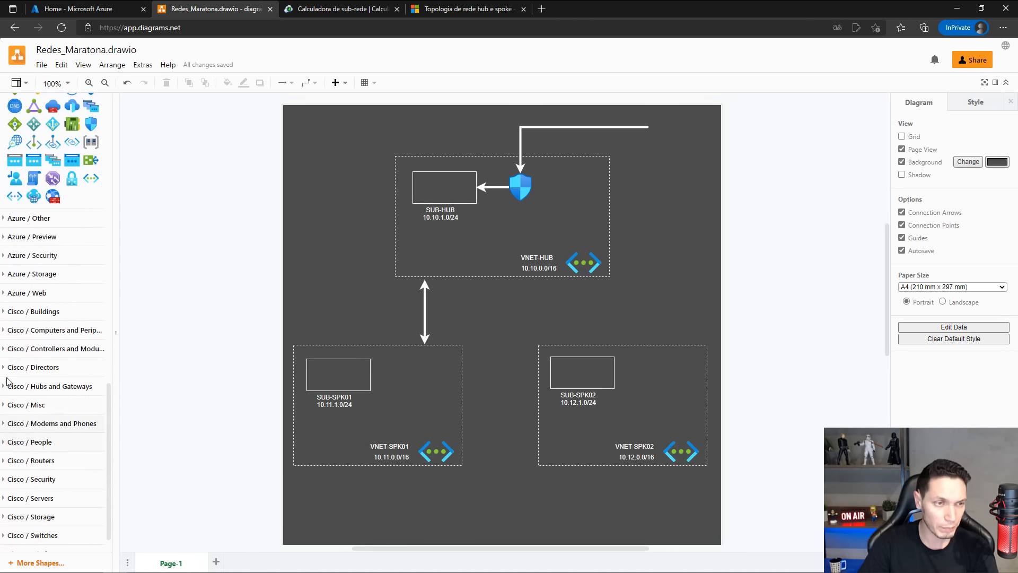
{"action": "scroll", "coordinate": [8, 400], "scroll_direction": "down", "scroll_amount": 1}
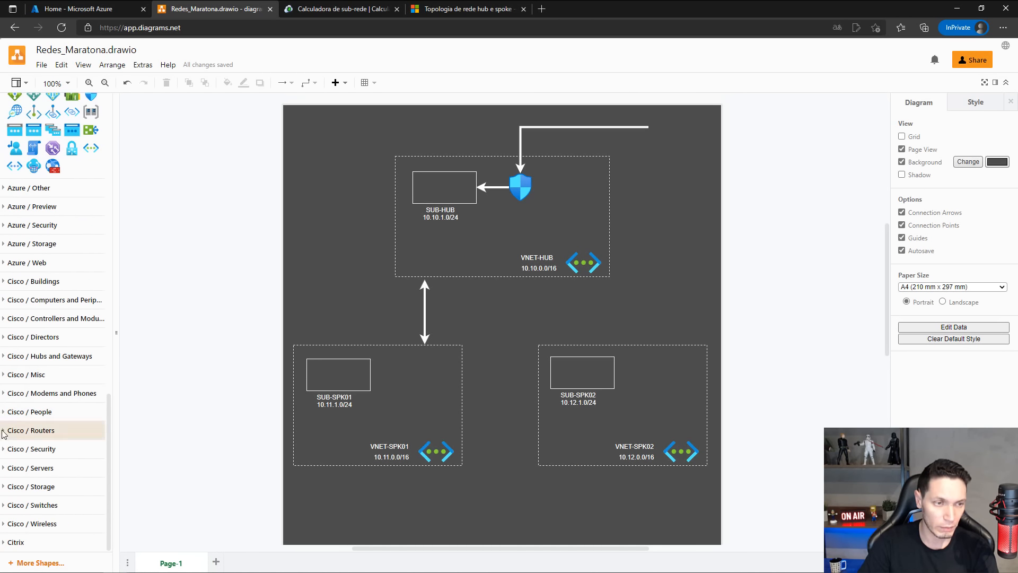
{"action": "left_click", "coordinate": [4, 434]}
{"action": "scroll", "coordinate": [3, 434], "scroll_direction": "down", "scroll_amount": 3}
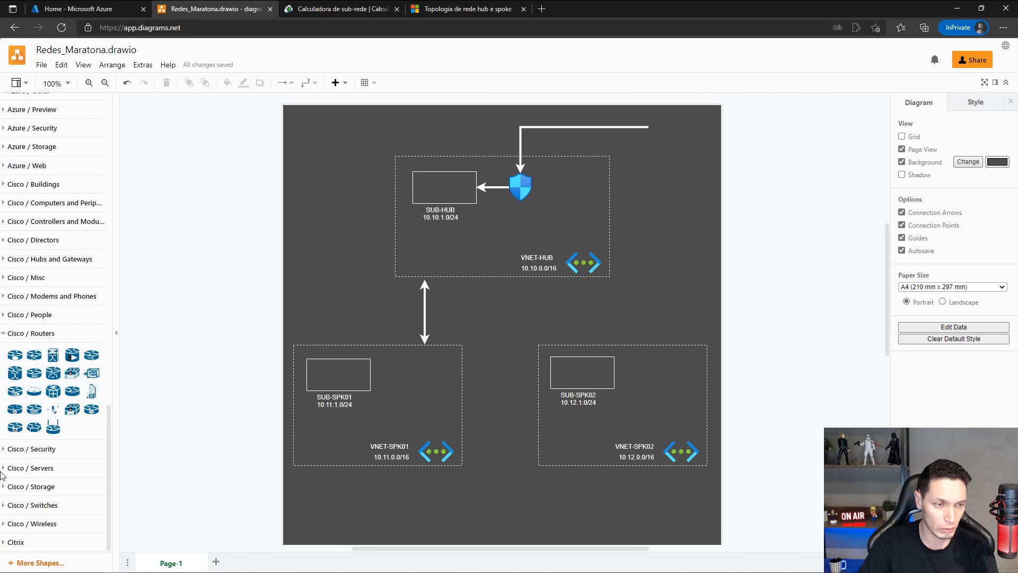
{"action": "left_click", "coordinate": [6, 541]}
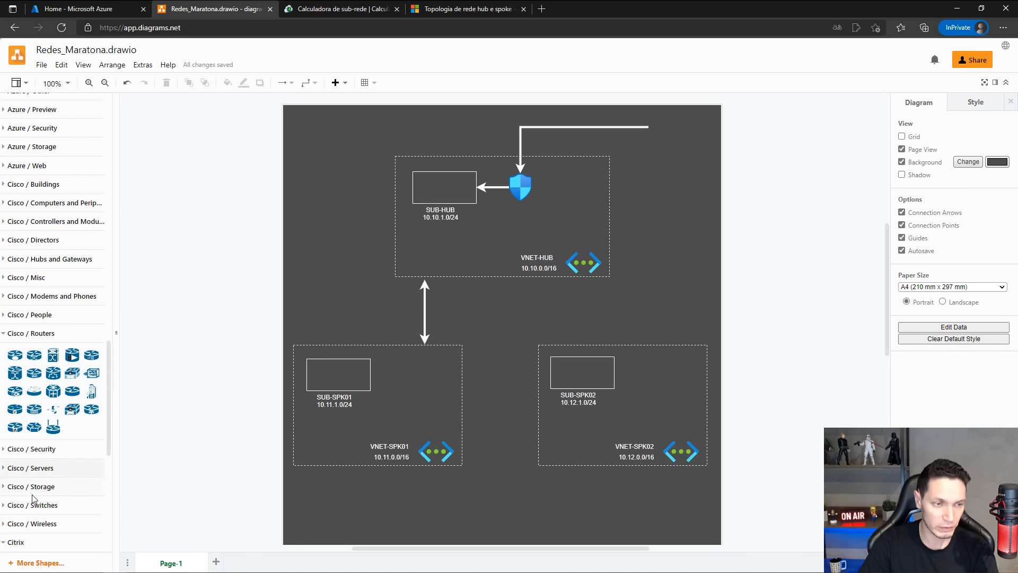
{"action": "scroll", "coordinate": [22, 356], "scroll_direction": "down", "scroll_amount": 10}
{"action": "mouse_move", "coordinate": [15, 258]}
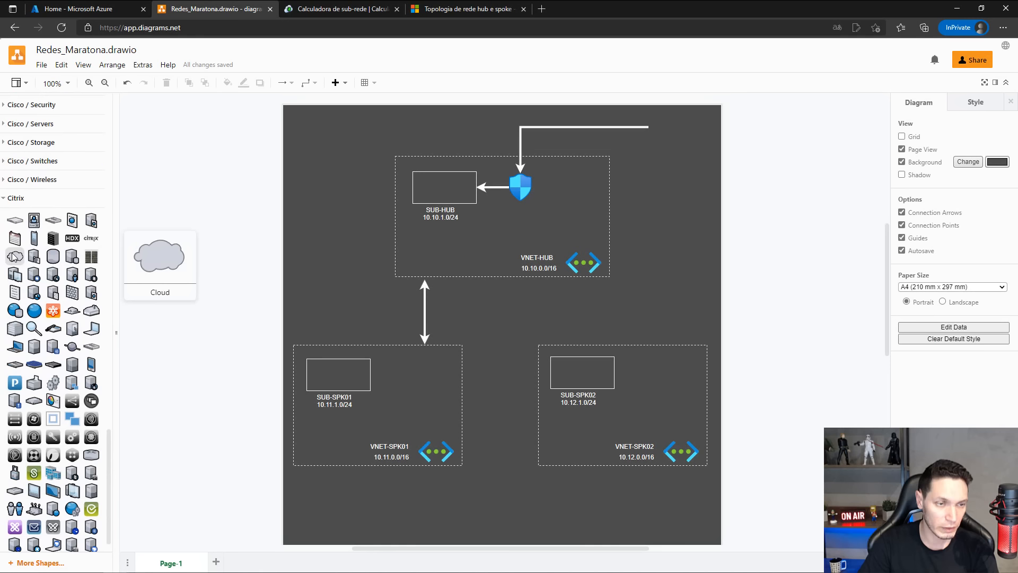
{"action": "left_click", "coordinate": [15, 257]}
Move the Citrix cloud to the upper-right corner of the page at the arrow's free end and enlarge it.
{"action": "scroll", "coordinate": [20, 315], "scroll_direction": "down", "scroll_amount": 1}
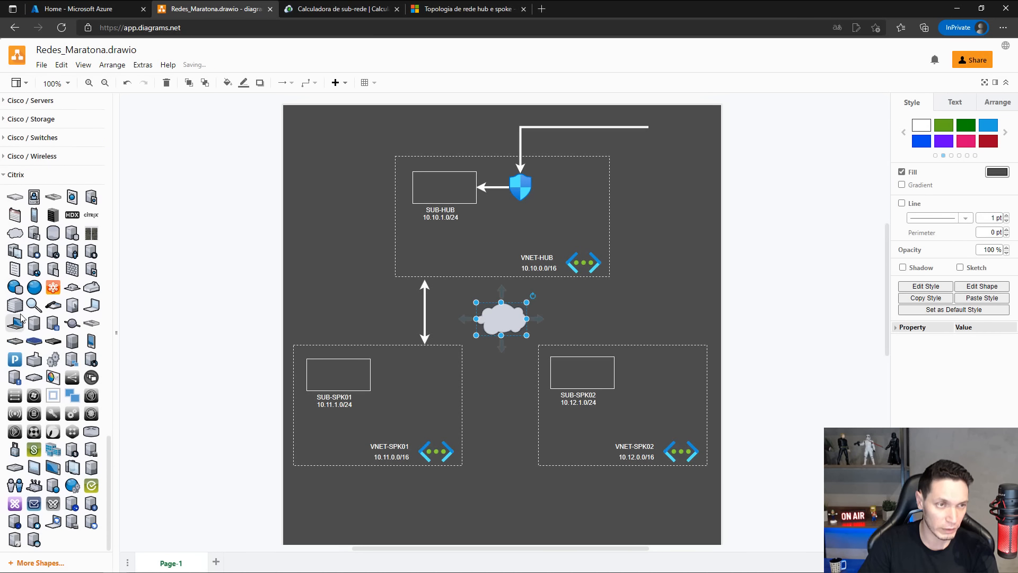
{"action": "left_click_drag", "start_coordinate": [15, 233], "coordinate": [38, 253]}
{"action": "left_click_drag", "start_coordinate": [516, 313], "coordinate": [646, 148]}
{"action": "left_click", "coordinate": [169, 220]}
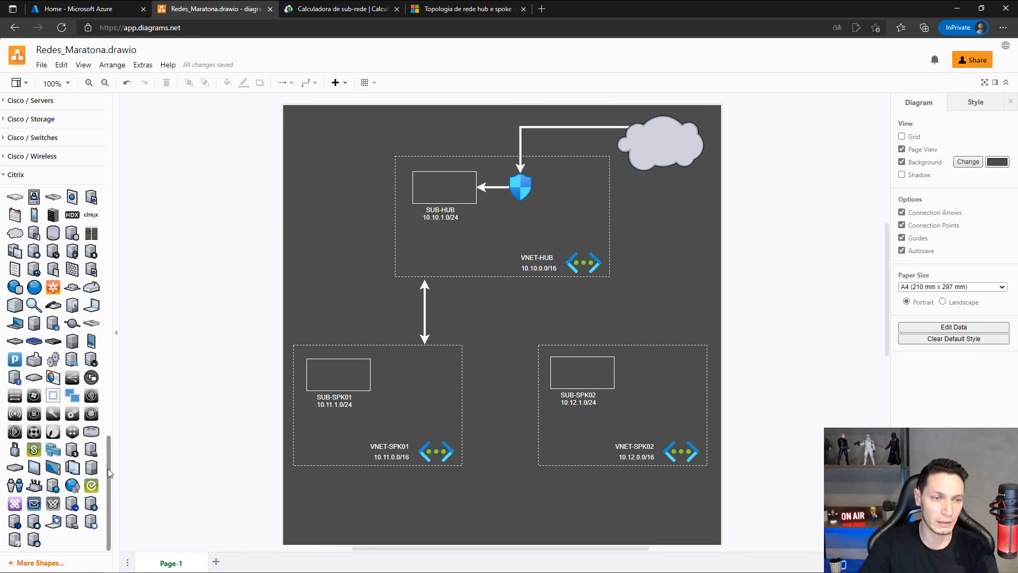
Add the text label INTERNET on the cloud.
{"action": "left_click_drag", "start_coordinate": [108, 467], "coordinate": [125, 113]}
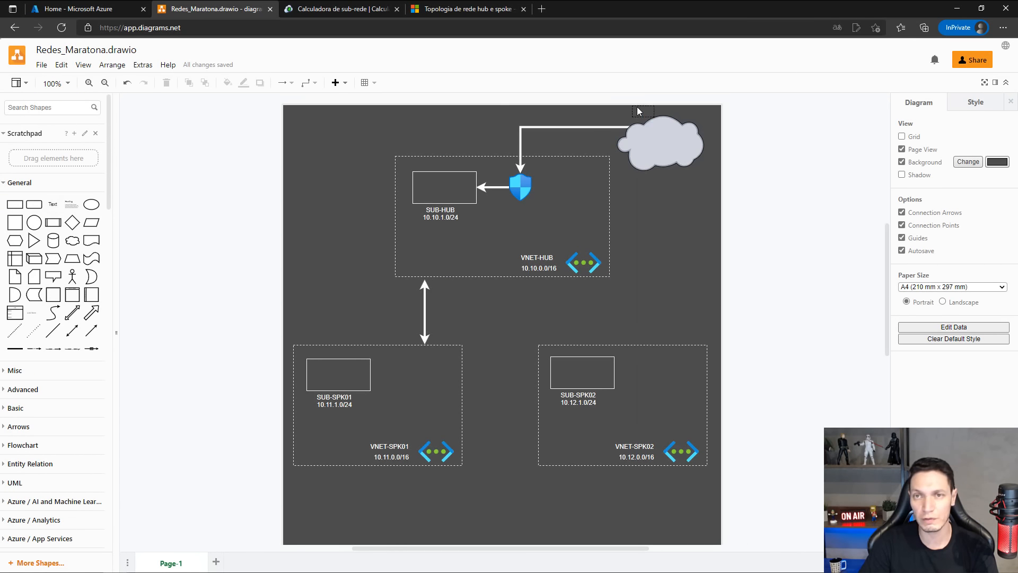
{"action": "left_click", "coordinate": [658, 145]}
{"action": "double_click", "coordinate": [659, 147]}
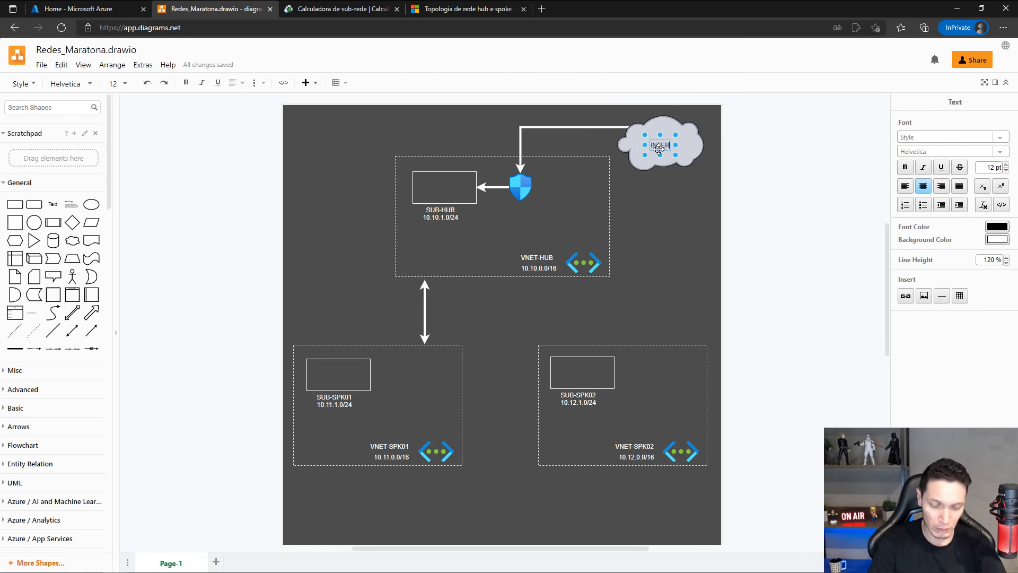
Set the font colour of the INTERNET label to white (FFFFFF).
{"action": "double_click", "coordinate": [659, 147]}
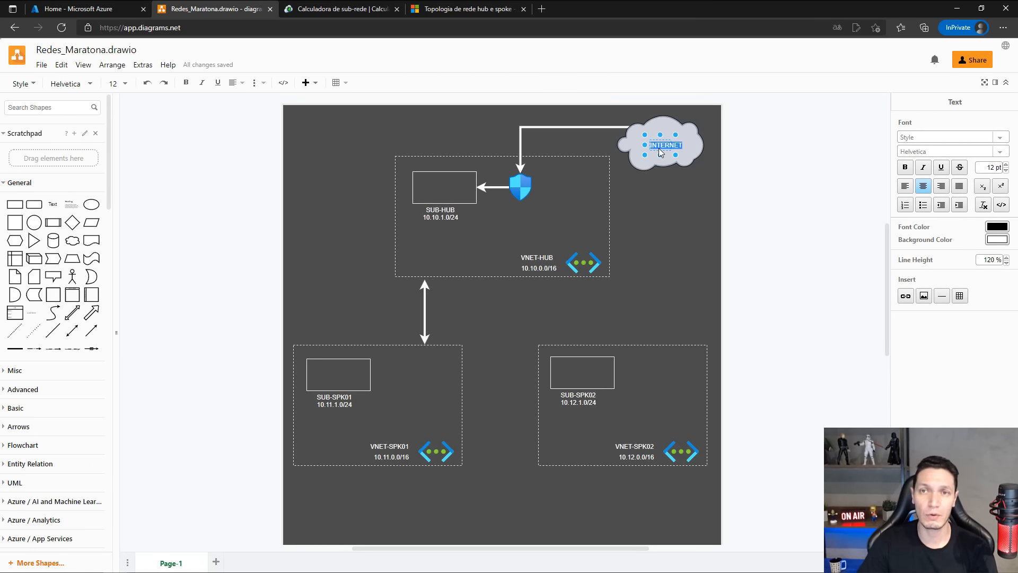
{"action": "left_click", "coordinate": [997, 227]}
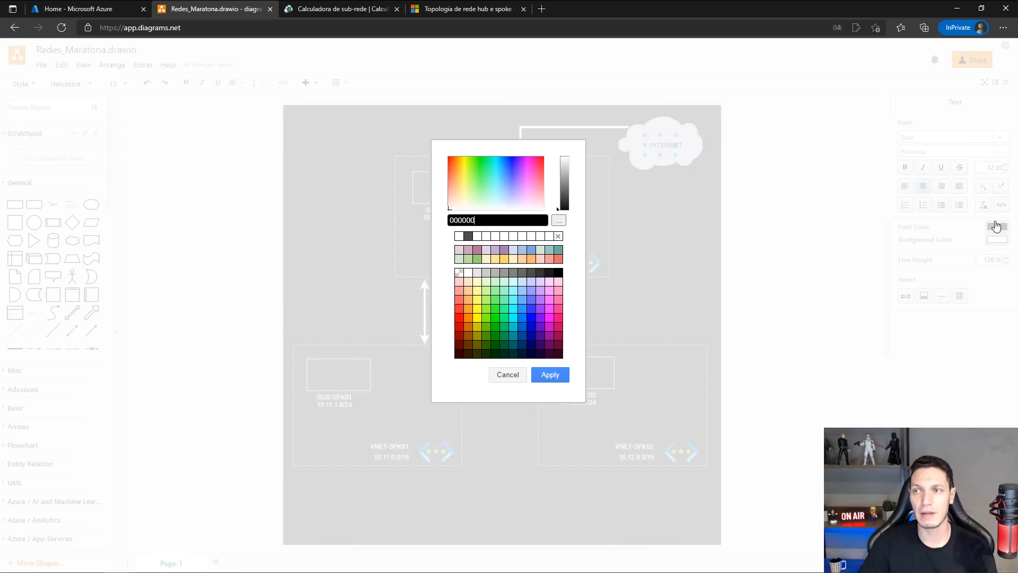
{"action": "left_click", "coordinate": [459, 236]}
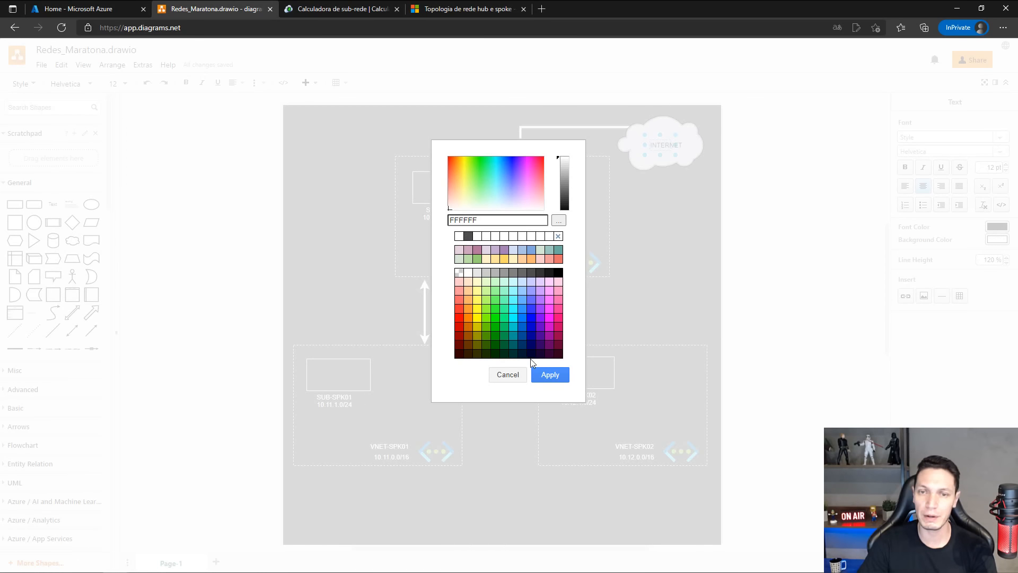
{"action": "left_click", "coordinate": [550, 380]}
{"action": "left_click", "coordinate": [769, 243]}
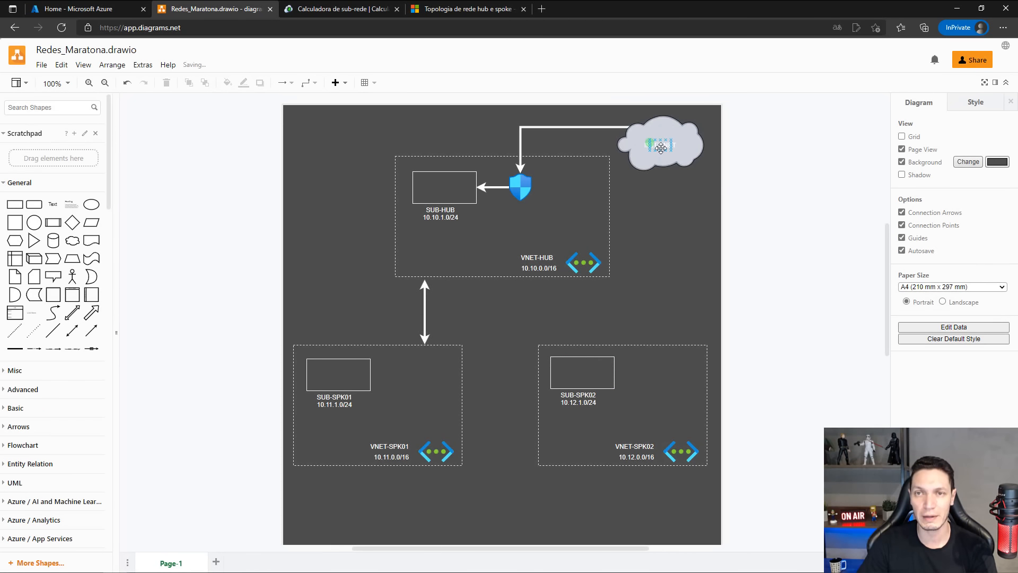
Shift the INTERNET label slightly to centre it in the cloud and set its font colour to dark grey 4D4D4D.
{"action": "left_click_drag", "start_coordinate": [662, 145], "coordinate": [665, 142]}
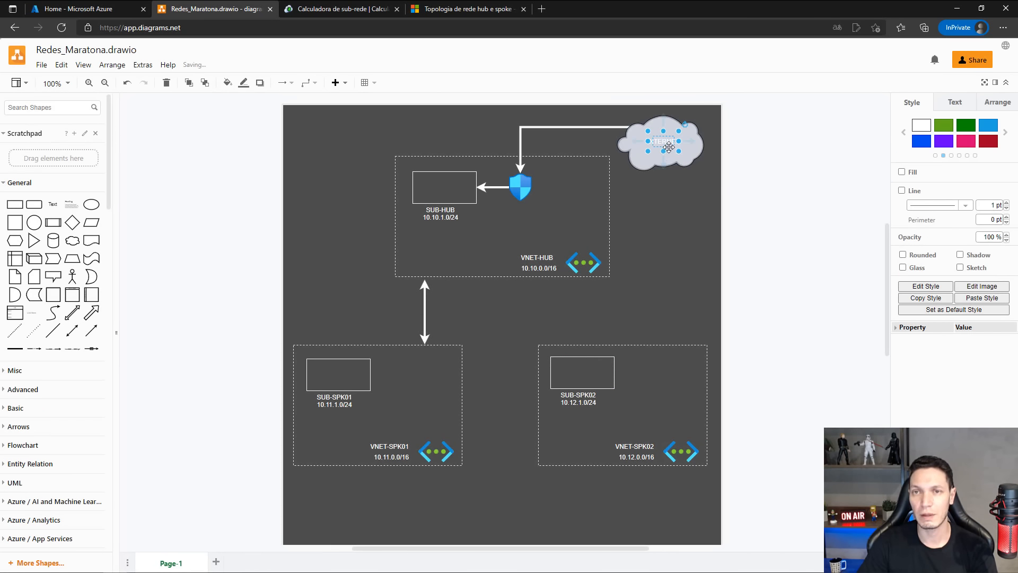
{"action": "double_click", "coordinate": [667, 143]}
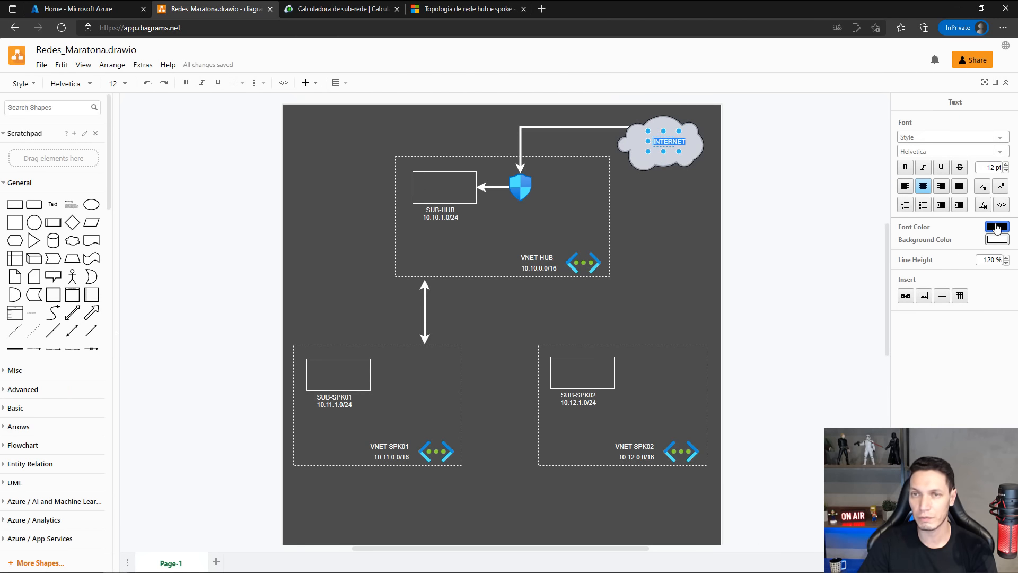
{"action": "left_click", "coordinate": [998, 227]}
{"action": "left_click", "coordinate": [468, 236]}
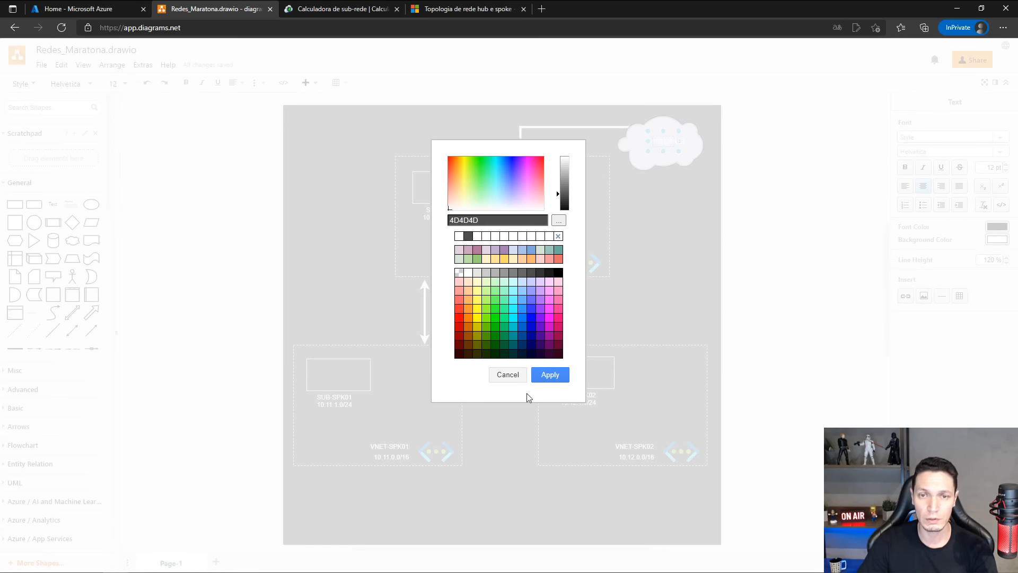
{"action": "left_click", "coordinate": [551, 374]}
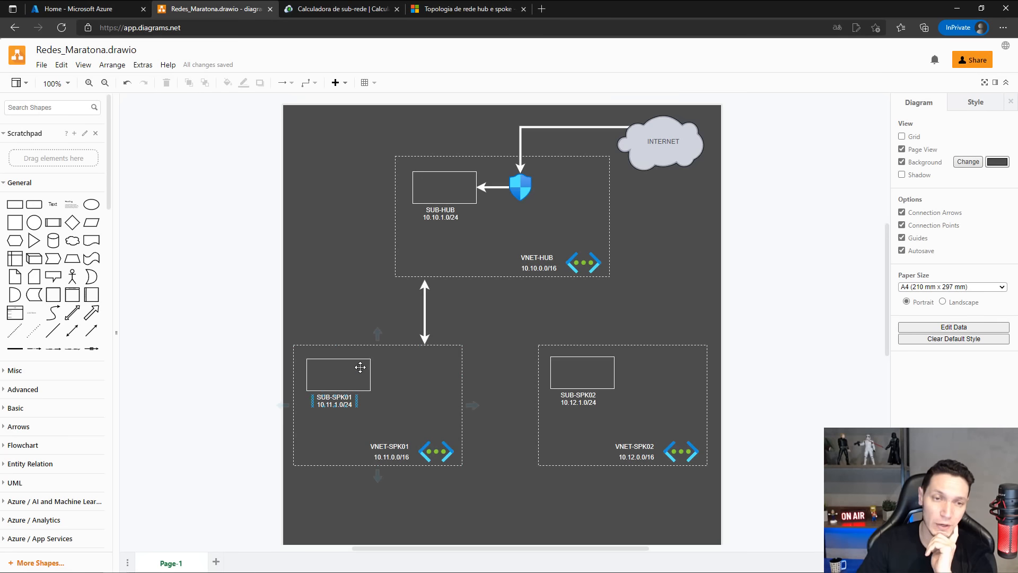
Copy the network security group icon in VNET-HUB and paste a duplicate of it.
{"action": "left_click", "coordinate": [519, 195]}
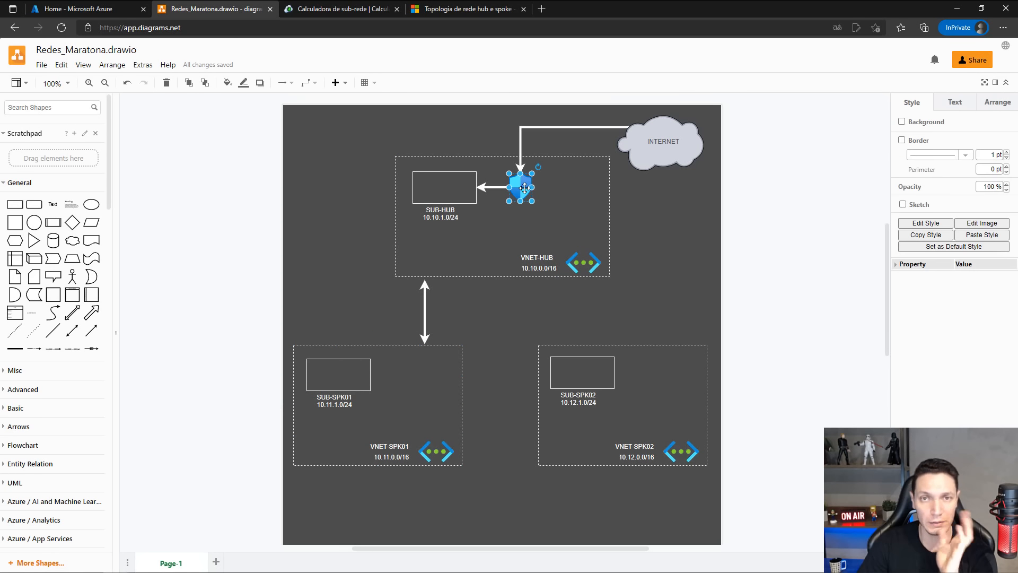
{"action": "key", "text": "ctrl+c"}
{"action": "left_click", "coordinate": [409, 382]}
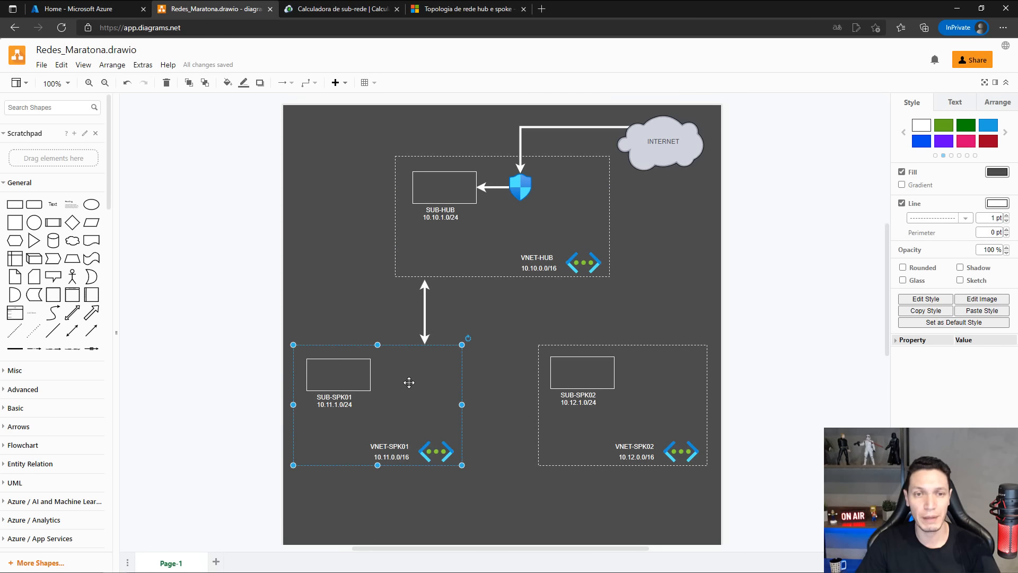
{"action": "key", "text": "ctrl+v"}
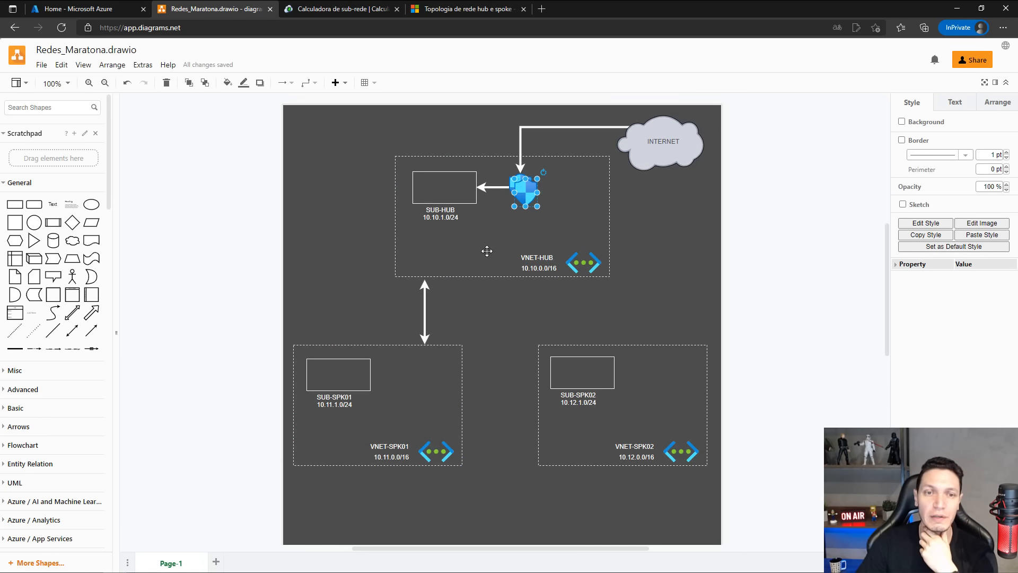
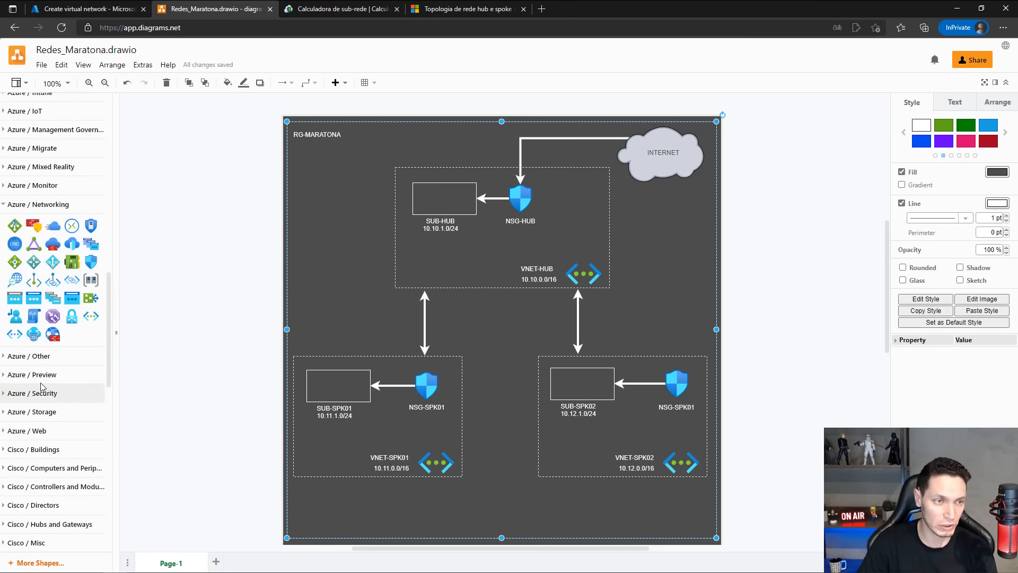
Add the Azure General resource group icon at the diagram's upper-left corner, shift the RG-MARATONA label beside it, and save the diagram.
{"action": "left_click", "coordinate": [4, 357]}
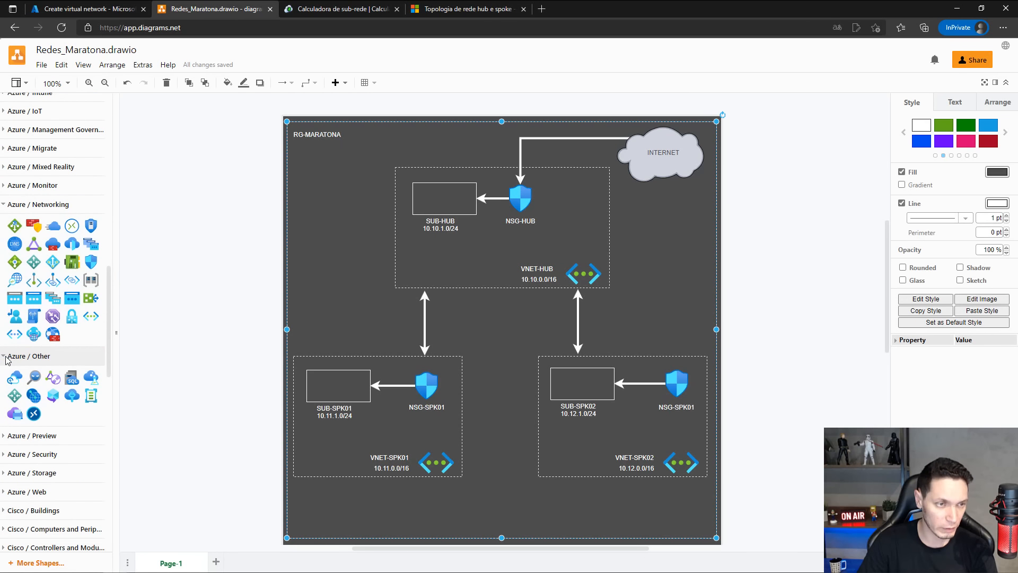
{"action": "mouse_move", "coordinate": [53, 399]}
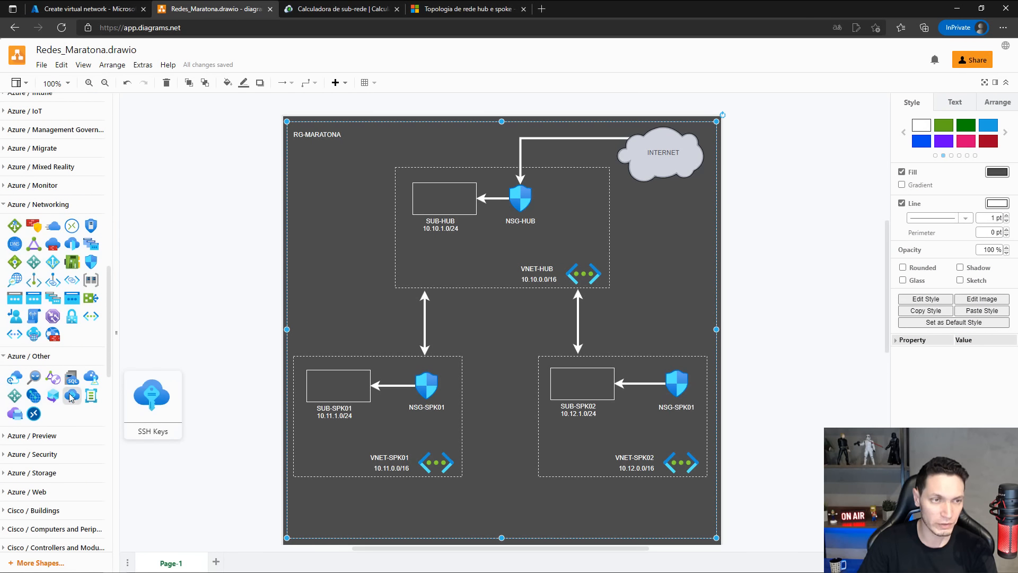
{"action": "scroll", "coordinate": [63, 397], "scroll_direction": "up", "scroll_amount": 5}
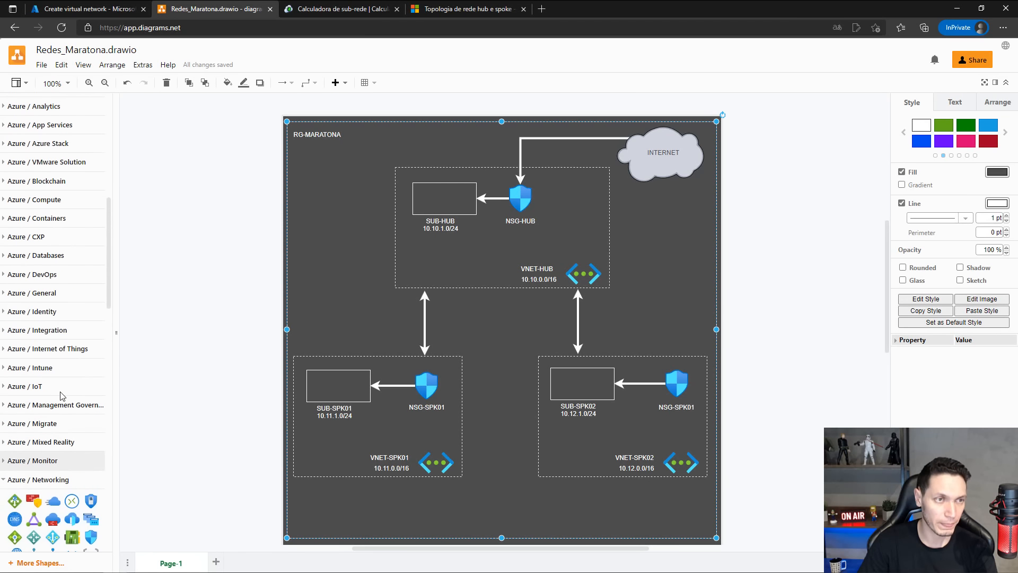
{"action": "scroll", "coordinate": [60, 395], "scroll_direction": "up", "scroll_amount": 2}
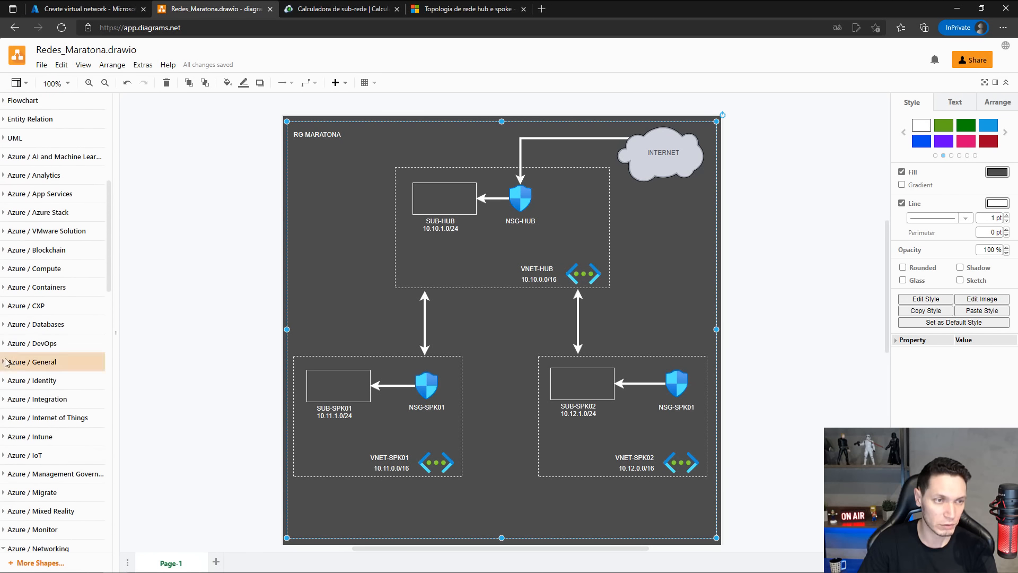
{"action": "left_click", "coordinate": [6, 361]}
{"action": "scroll", "coordinate": [43, 333], "scroll_direction": "down", "scroll_amount": 2}
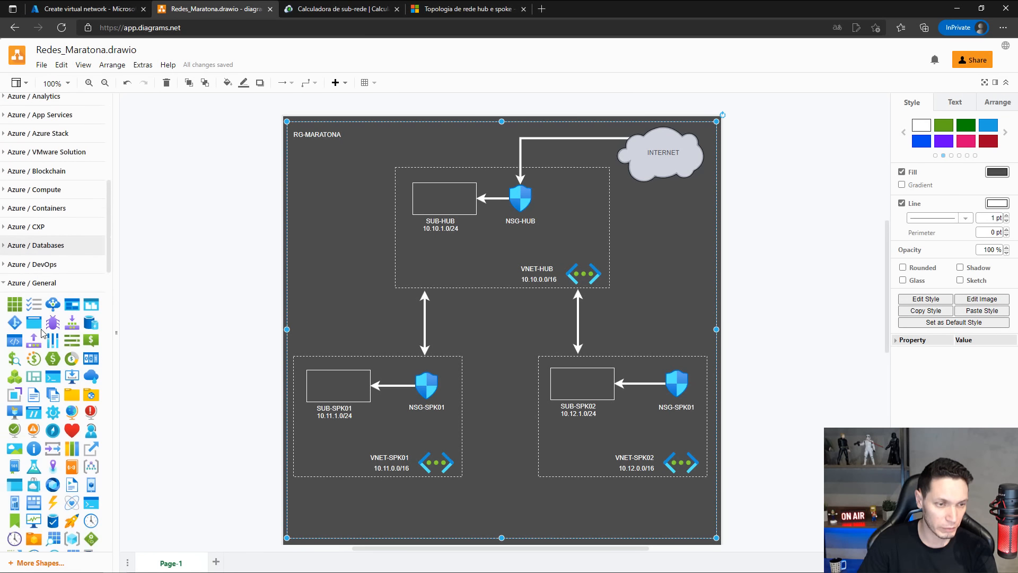
{"action": "scroll", "coordinate": [42, 333], "scroll_direction": "down", "scroll_amount": 1}
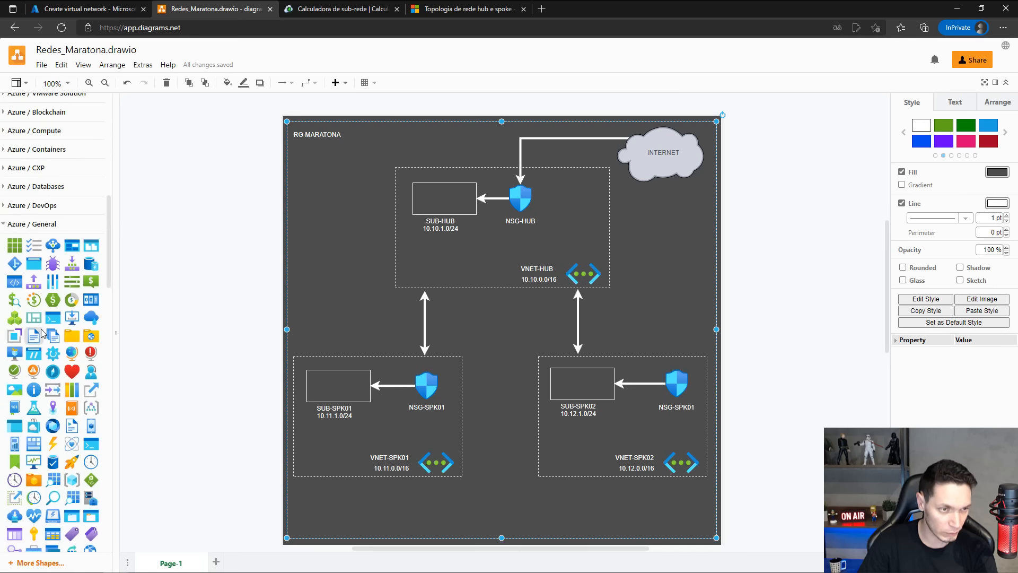
{"action": "scroll", "coordinate": [43, 333], "scroll_direction": "down", "scroll_amount": 1}
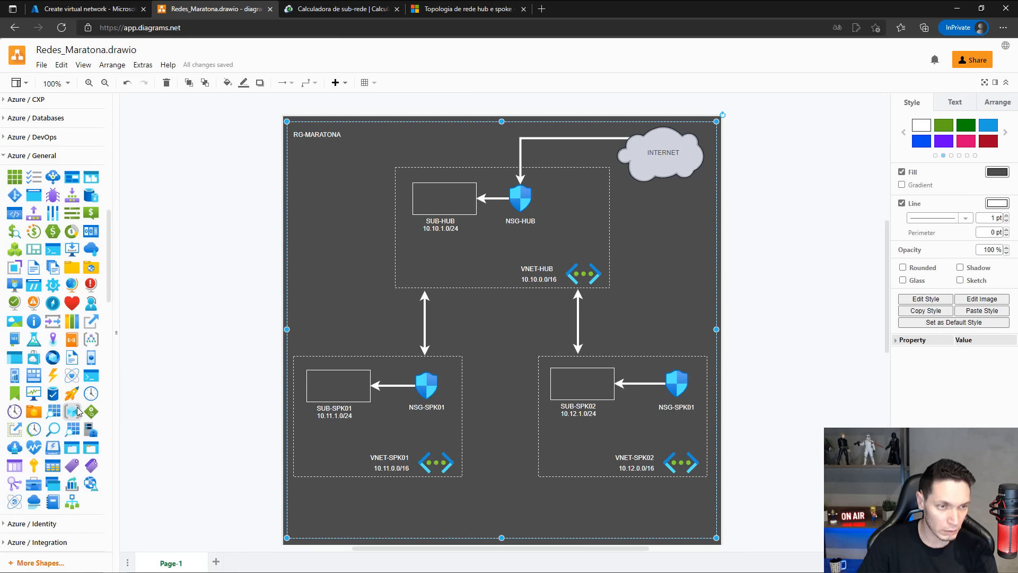
{"action": "left_click_drag", "start_coordinate": [72, 411], "coordinate": [355, 138]}
{"action": "left_click", "coordinate": [334, 134]}
{"action": "left_click", "coordinate": [343, 212]}
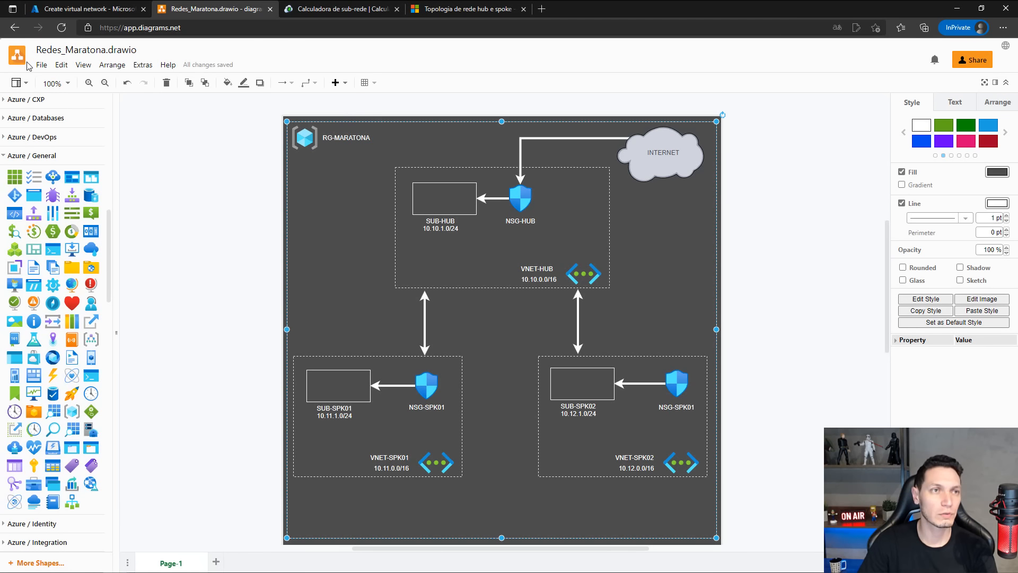
{"action": "left_click", "coordinate": [41, 64]}
{"action": "left_click", "coordinate": [50, 154]}
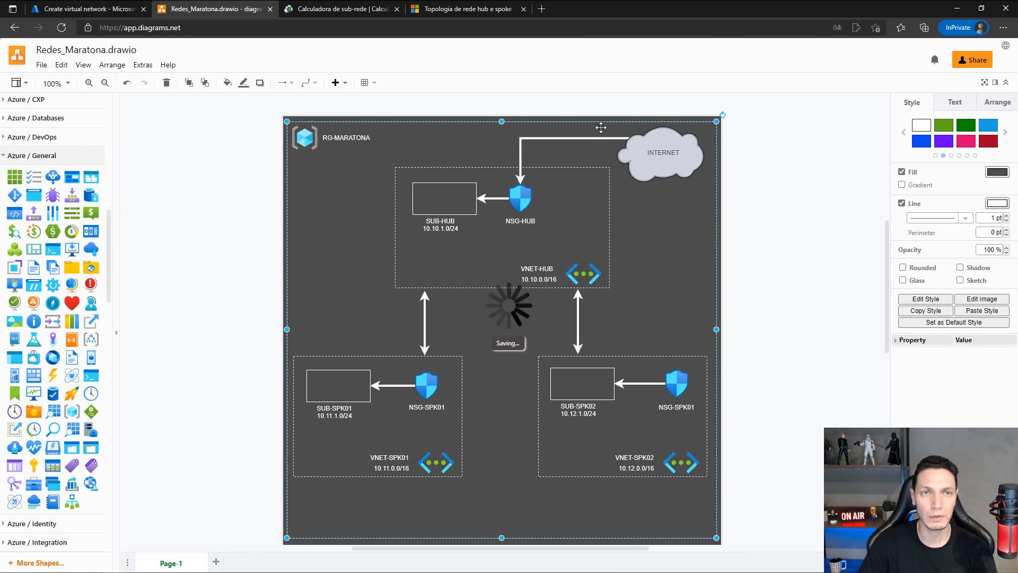
Switch to the Azure portal and start creating a new resource group from the Resource groups page.
{"action": "left_click", "coordinate": [120, 15]}
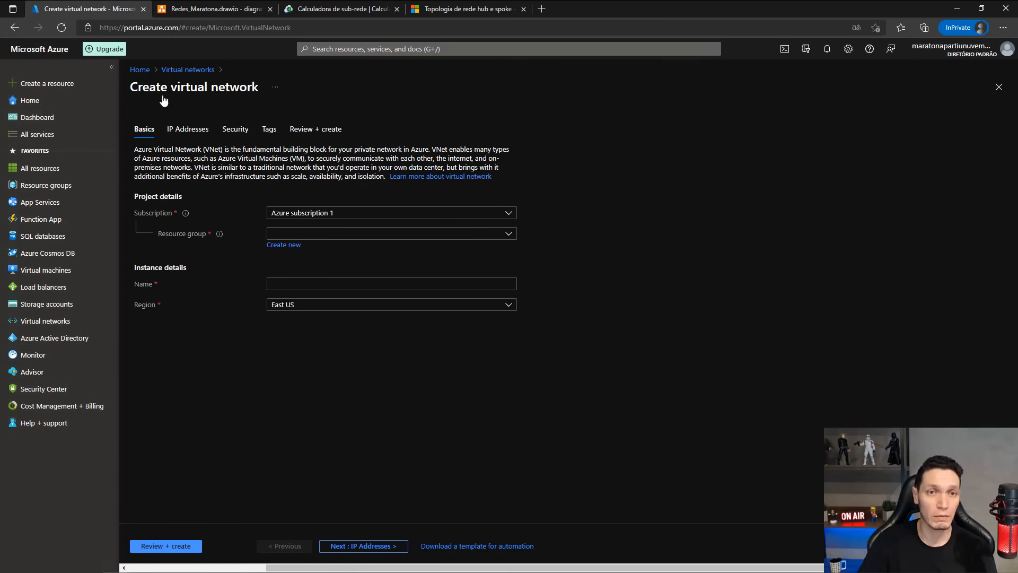
{"action": "left_click", "coordinate": [291, 246]}
{"action": "left_click", "coordinate": [344, 341]}
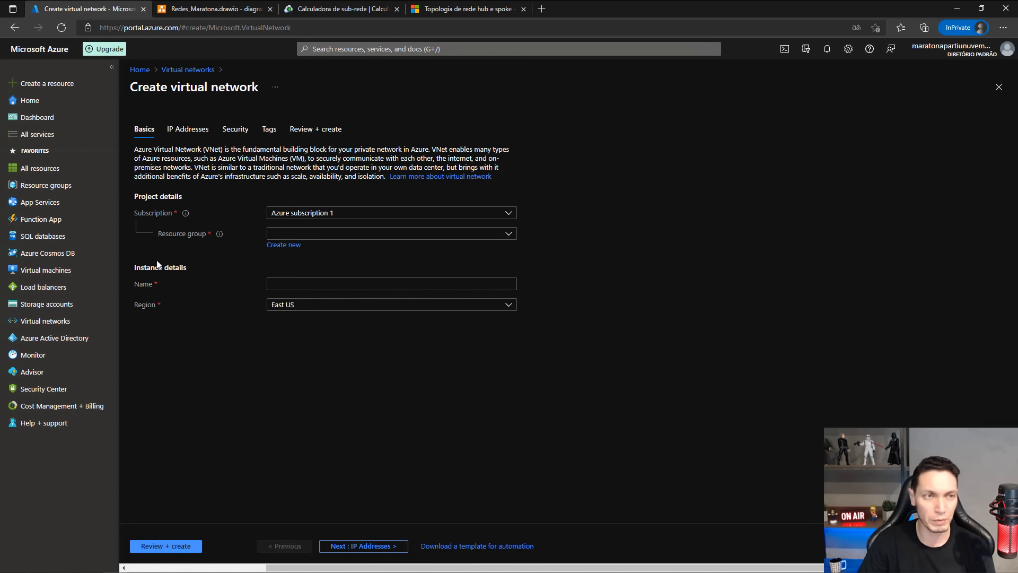
{"action": "left_click", "coordinate": [31, 187]}
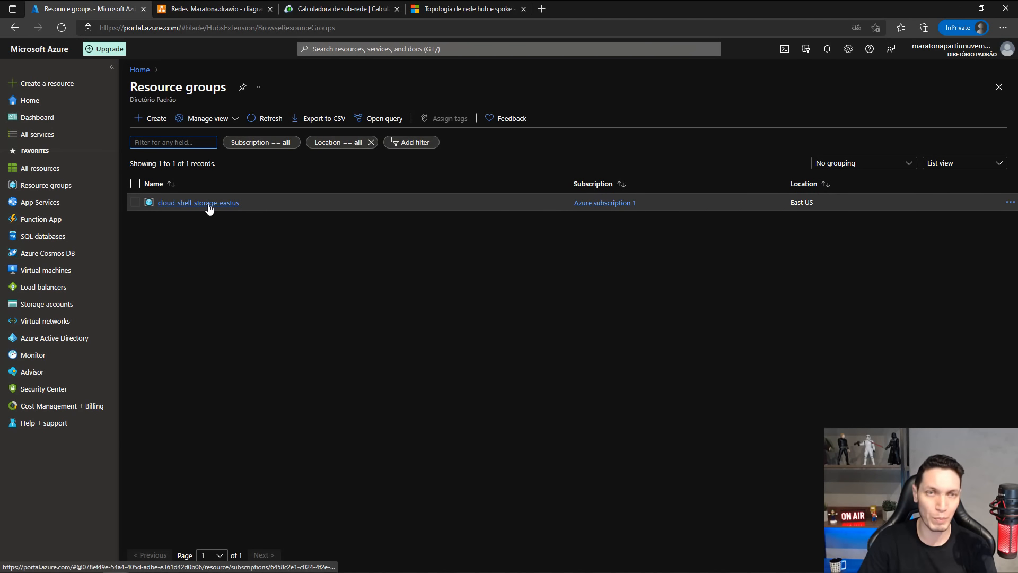
{"action": "left_click", "coordinate": [149, 120]}
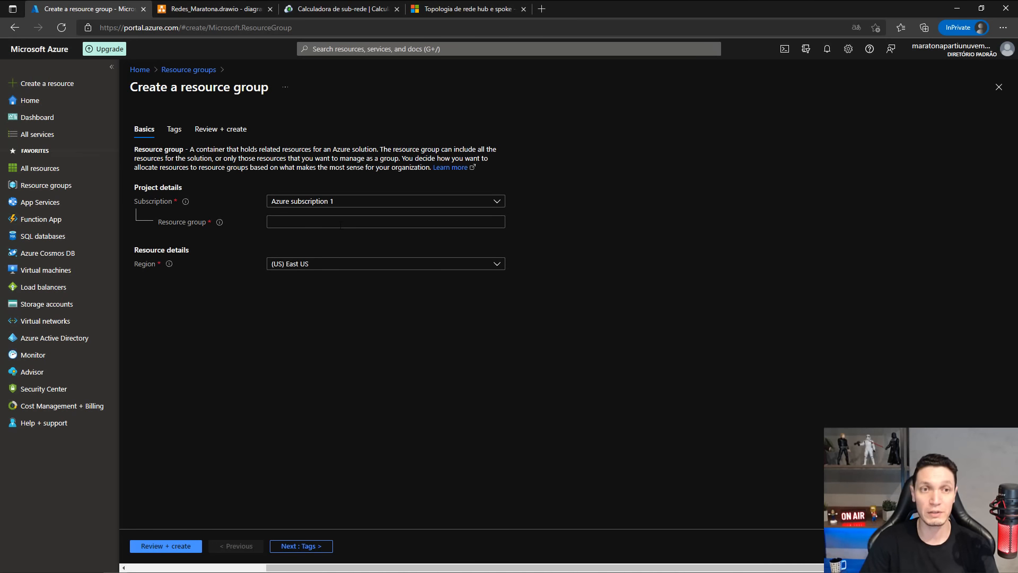
Name the new resource group RG-MARATONA.
{"action": "left_click", "coordinate": [340, 225]}
{"action": "type", "text": "rg"}
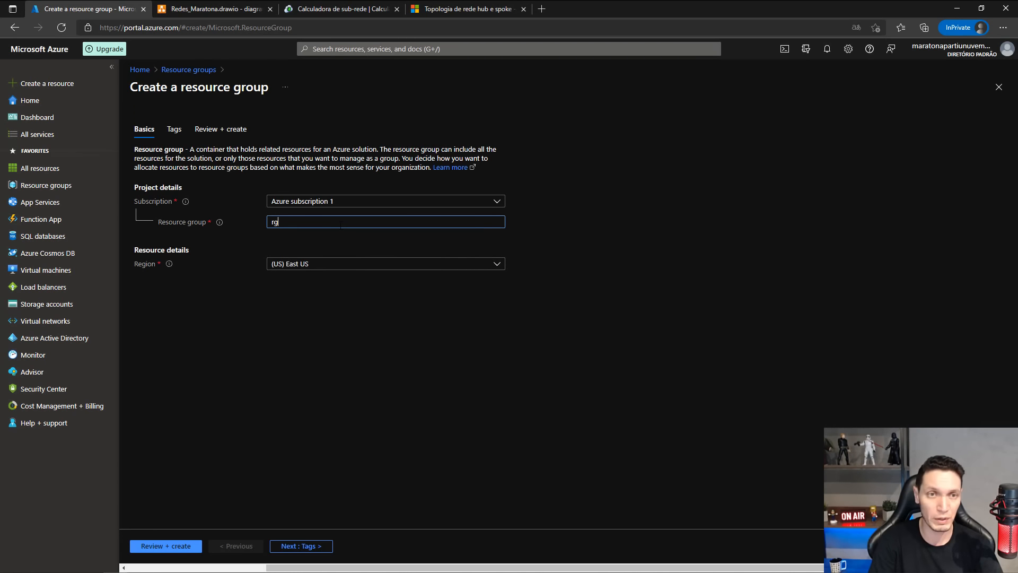
{"action": "key", "text": "BackSpace"}
{"action": "key", "text": "BackSpace"}
{"action": "type", "text": "RG-M"}
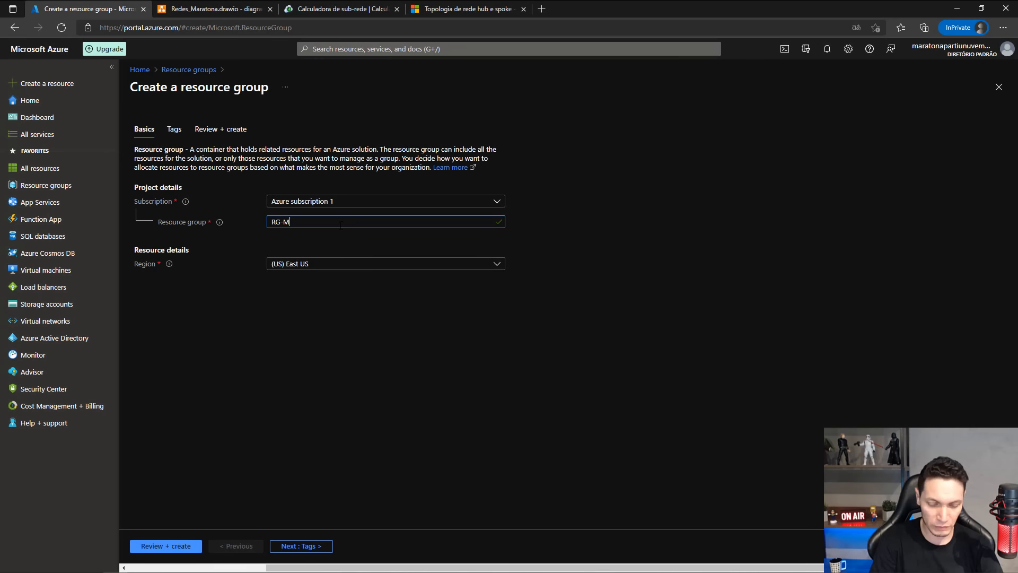
{"action": "type", "text": "ARATONA"}
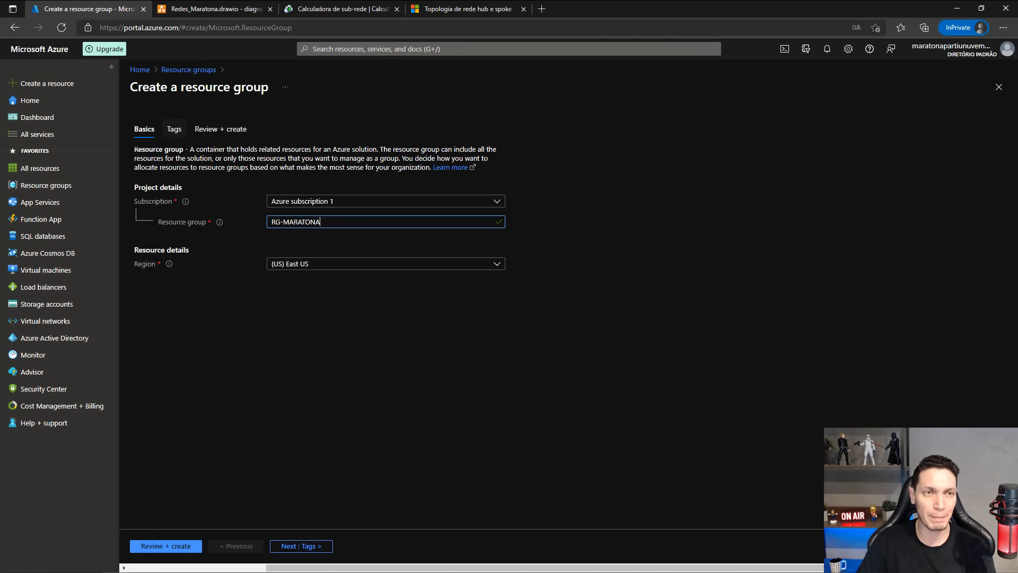
Tag the resource group with name RG and value RG-MARATONA, and create it after review.
{"action": "left_click", "coordinate": [307, 548]}
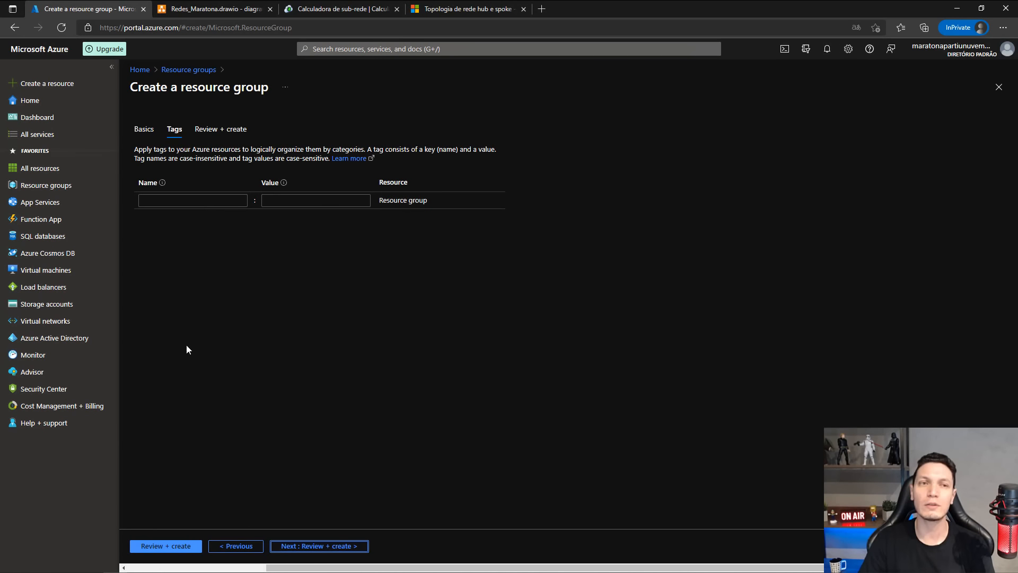
{"action": "left_click", "coordinate": [166, 205]}
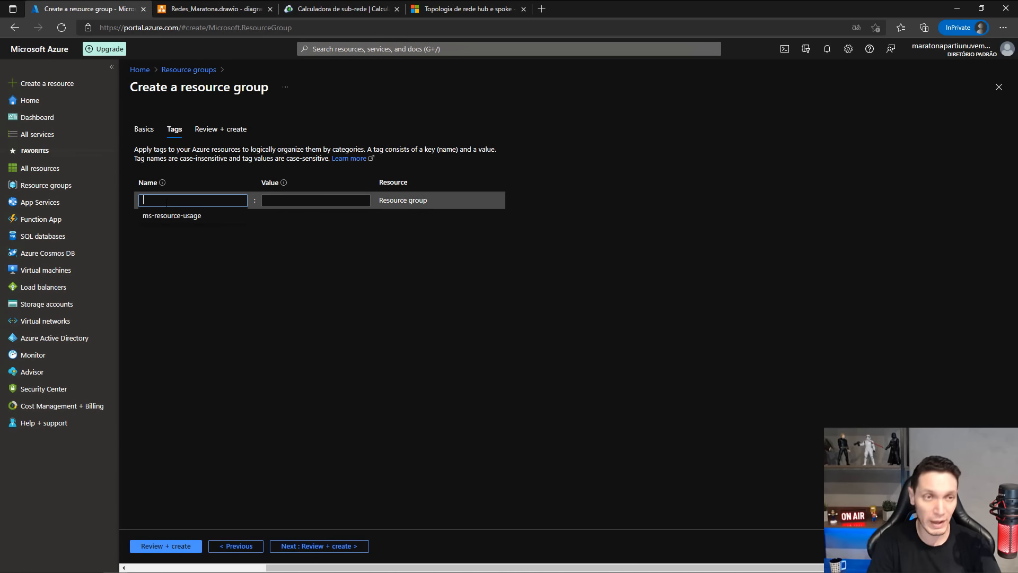
{"action": "type", "text": "RG"}
{"action": "left_click", "coordinate": [238, 284]}
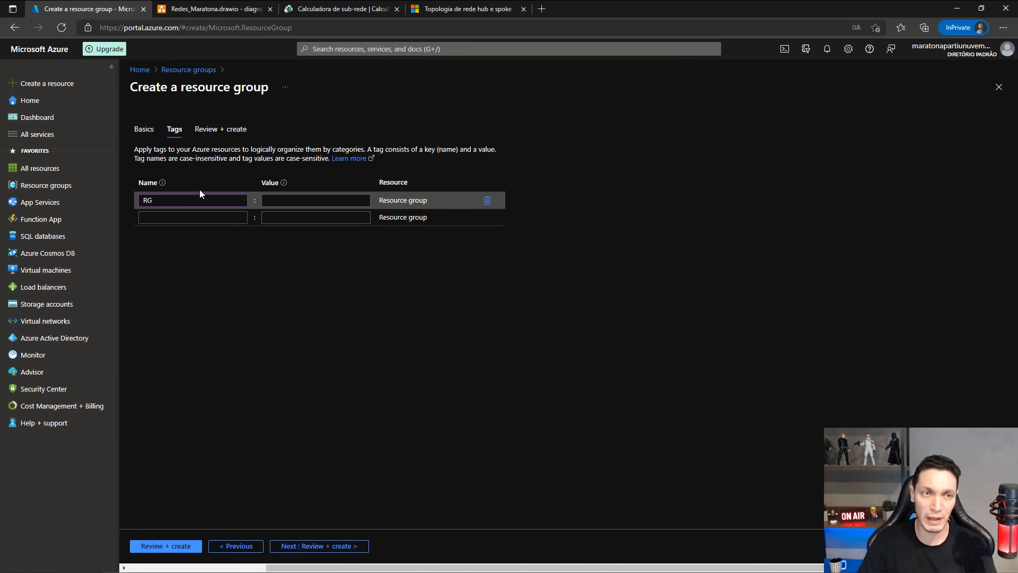
{"action": "left_click", "coordinate": [304, 201]}
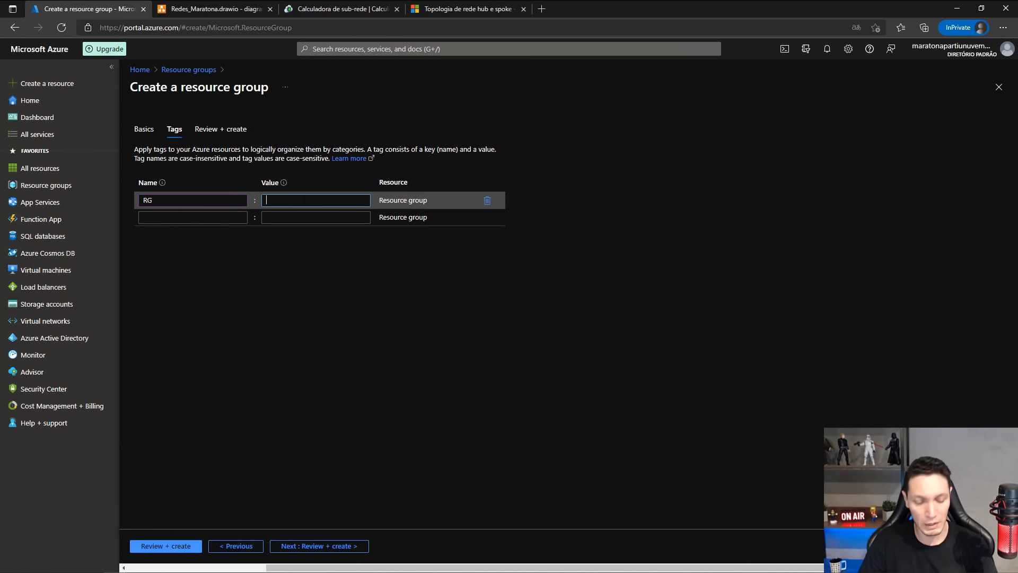
{"action": "type", "text": "RG-MAR"}
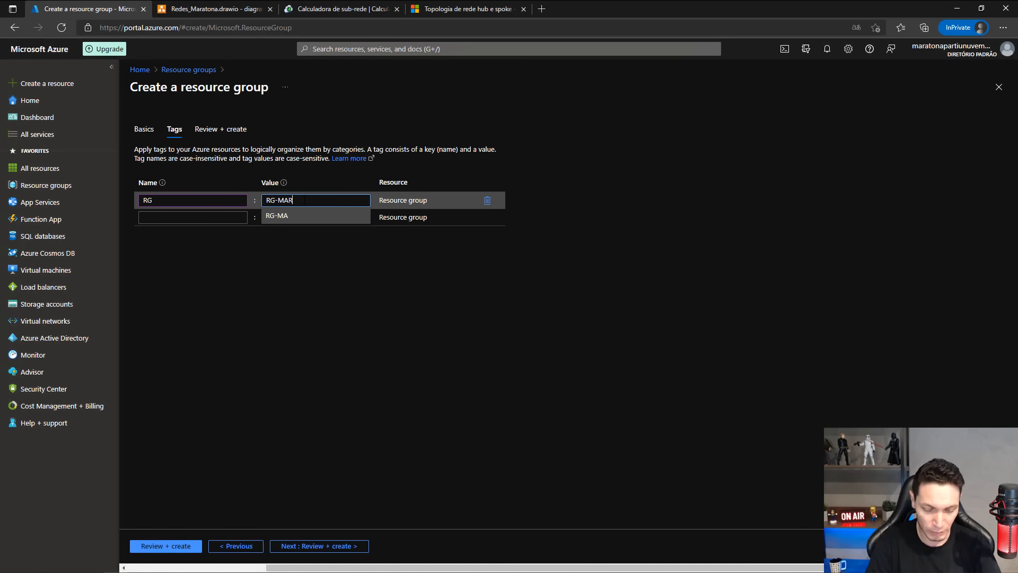
{"action": "type", "text": "ATONA"}
{"action": "left_click", "coordinate": [423, 333]}
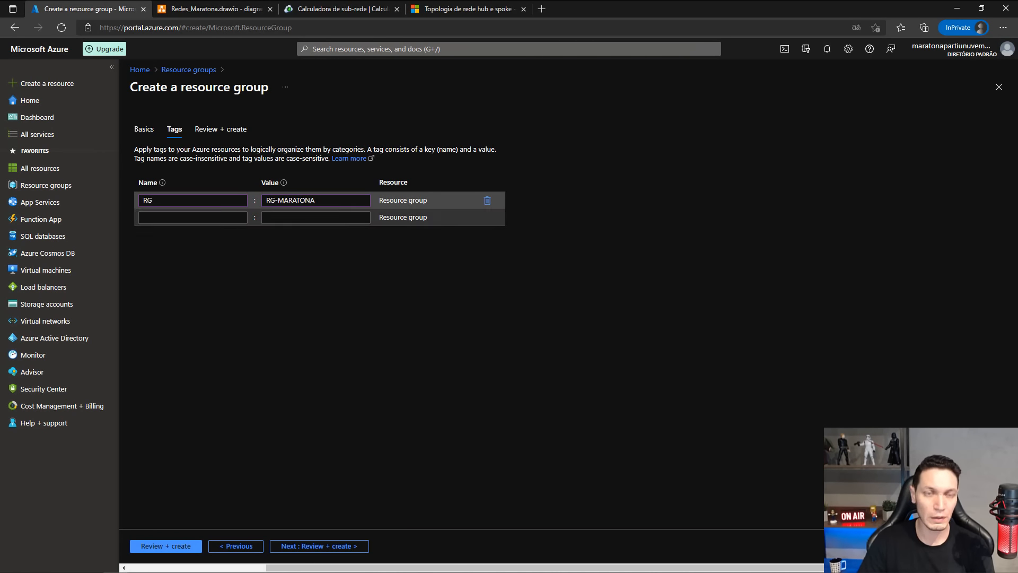
{"action": "left_click", "coordinate": [306, 546]}
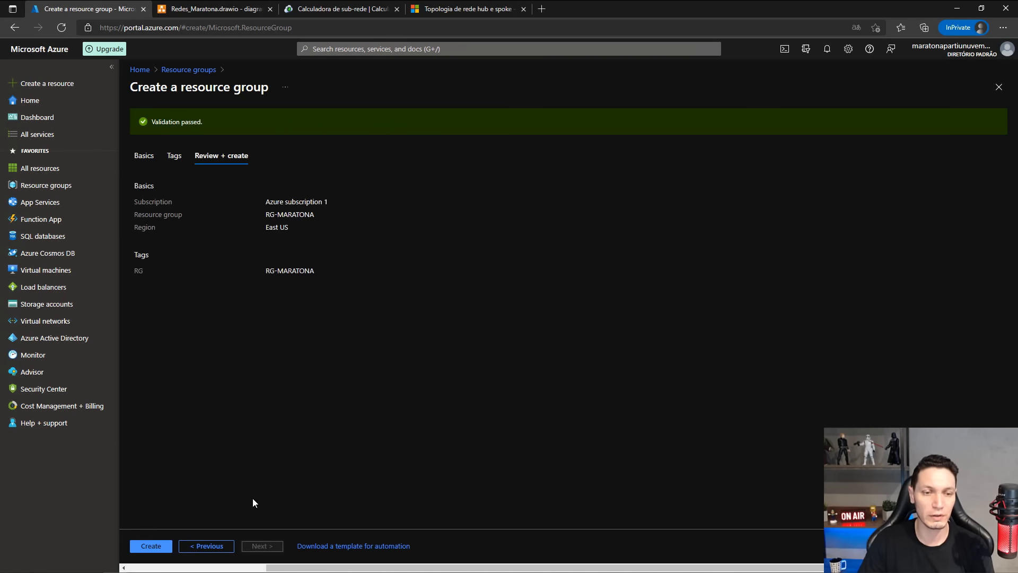
{"action": "left_click", "coordinate": [159, 547]}
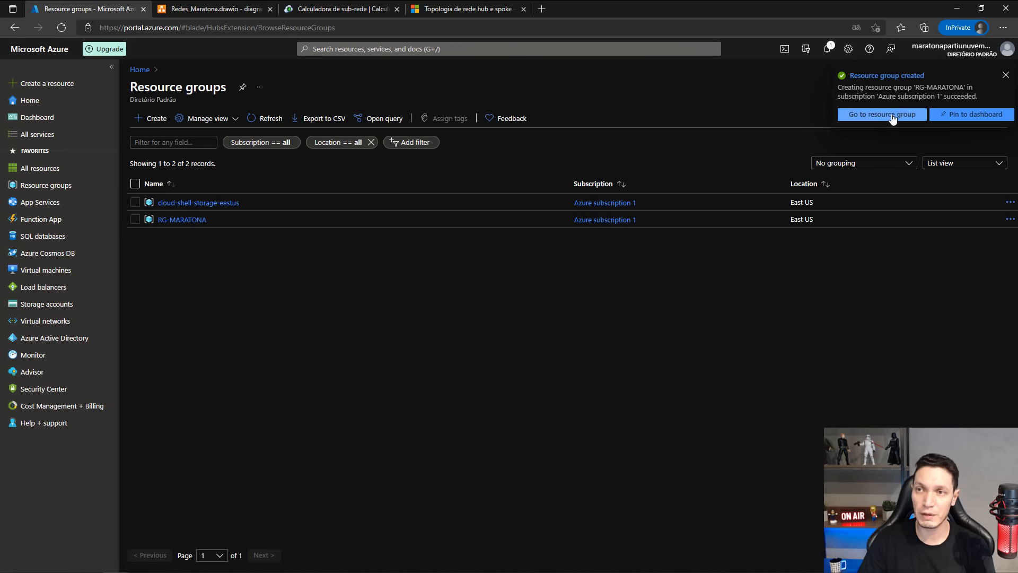
{"action": "left_click", "coordinate": [866, 115]}
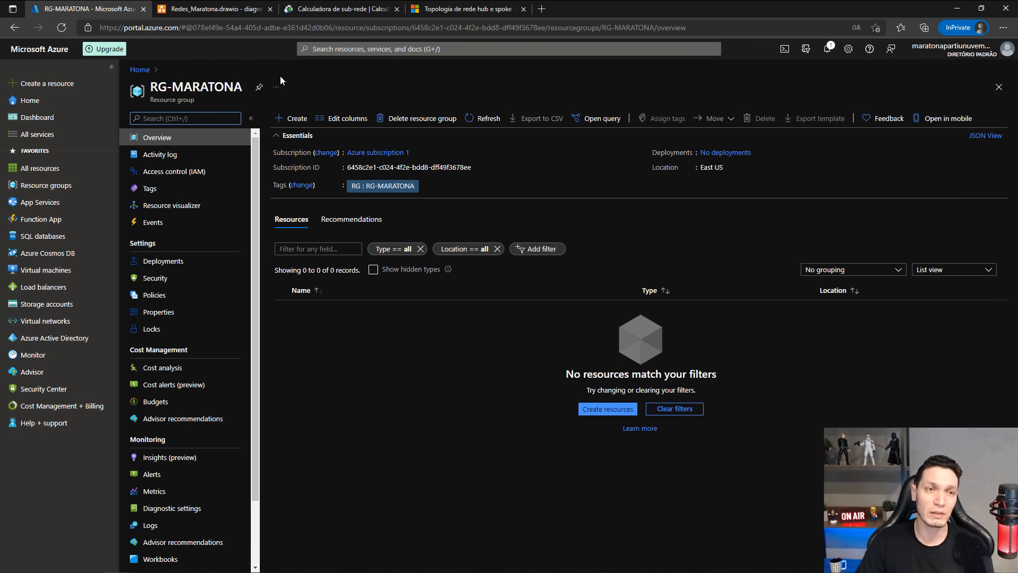
{"action": "left_click", "coordinate": [306, 122]}
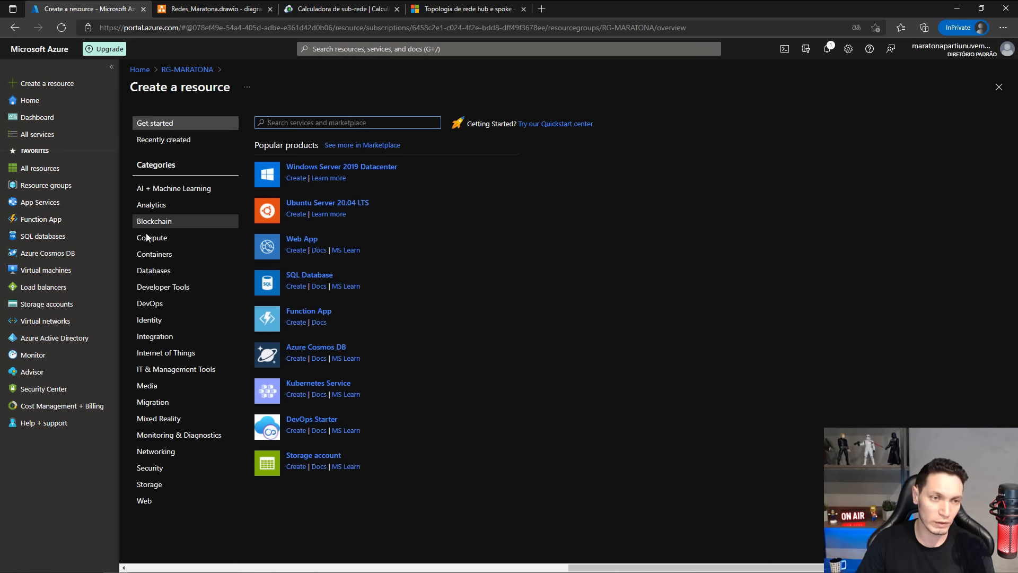
{"action": "left_click", "coordinate": [150, 456]}
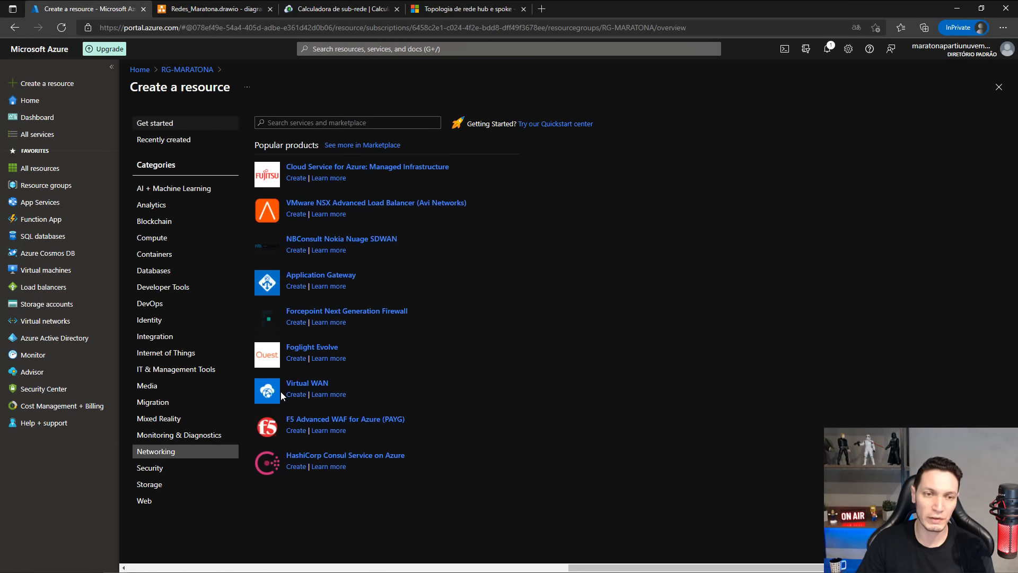
{"action": "left_click", "coordinate": [308, 123]}
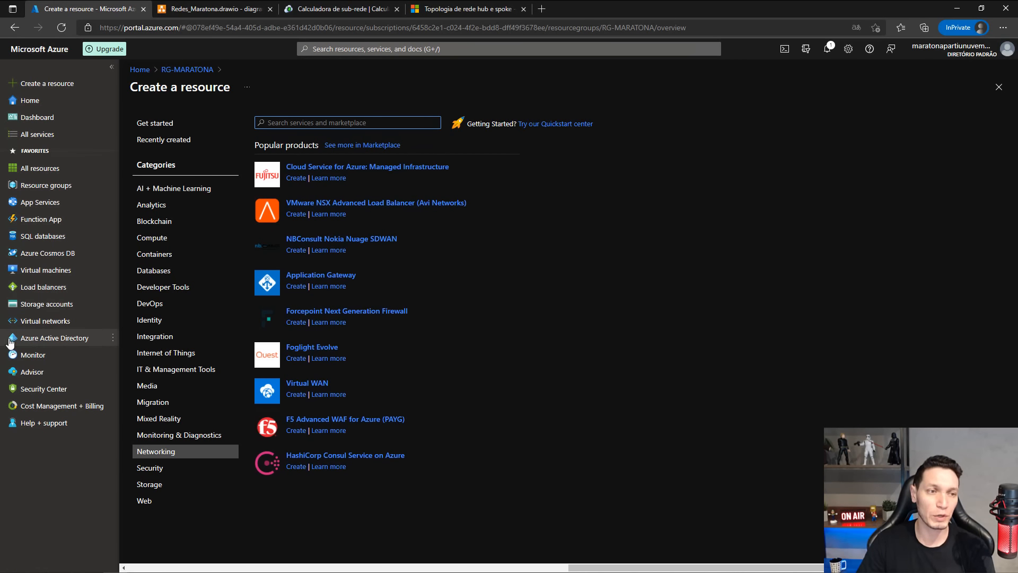
Start a new virtual network in resource group RG-MARATONA, name it VNET-HUB, and continue to its IP address settings.
{"action": "left_click", "coordinate": [42, 322]}
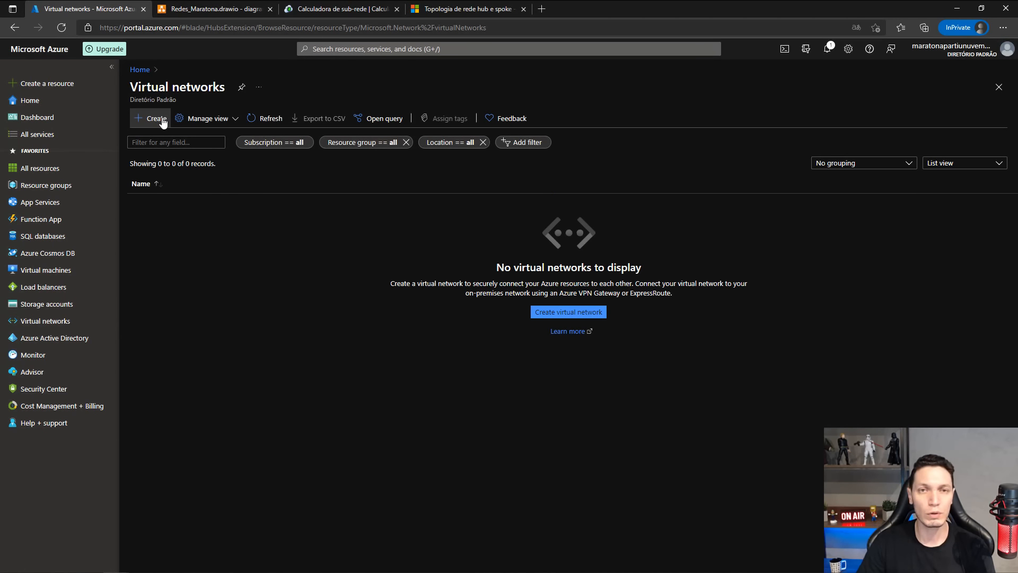
{"action": "left_click", "coordinate": [159, 119]}
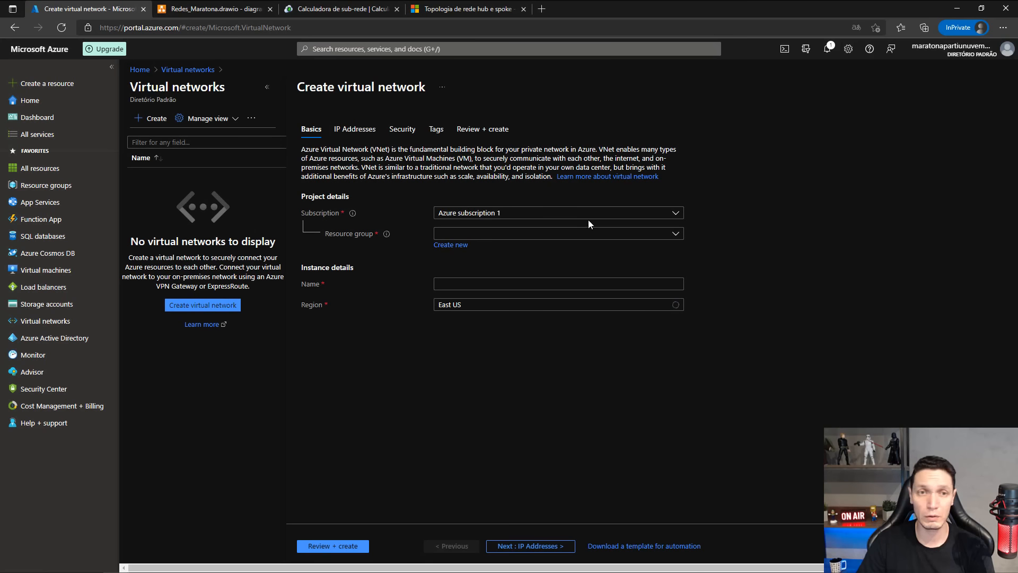
{"action": "left_click", "coordinate": [629, 238]}
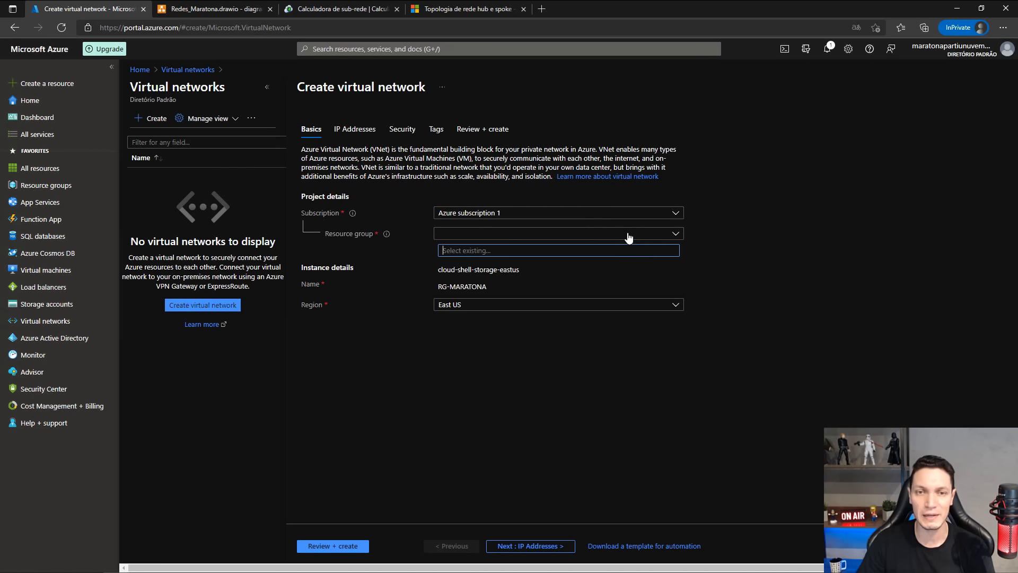
{"action": "left_click", "coordinate": [461, 287]}
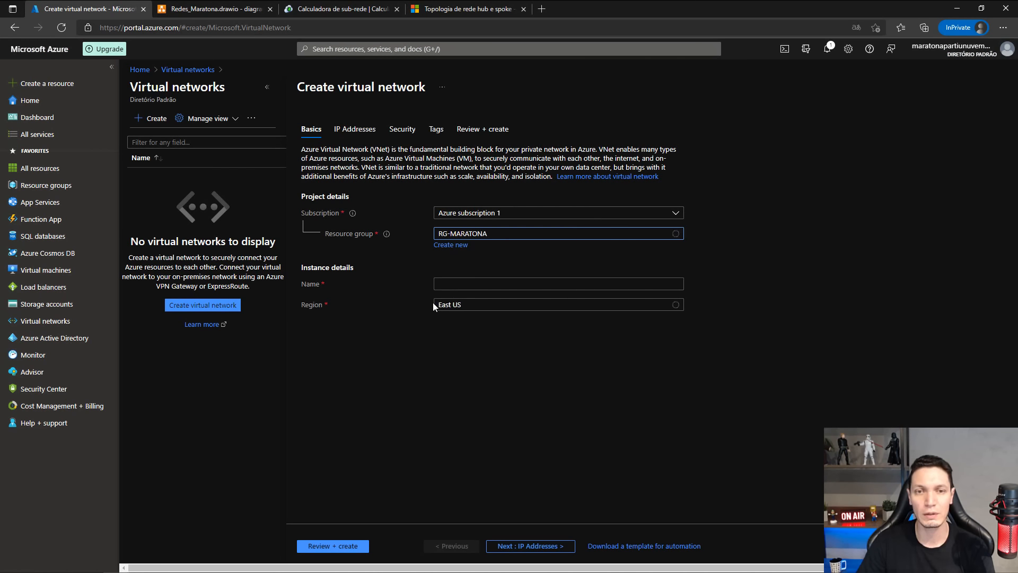
{"action": "left_click", "coordinate": [452, 283]}
{"action": "type", "text": "VNET"}
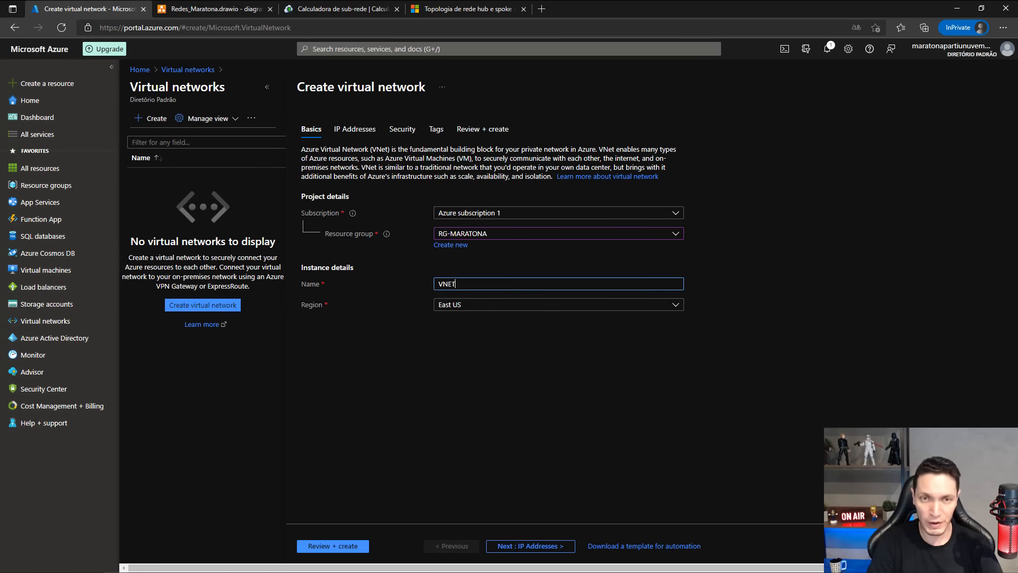
{"action": "type", "text": "-HUB"}
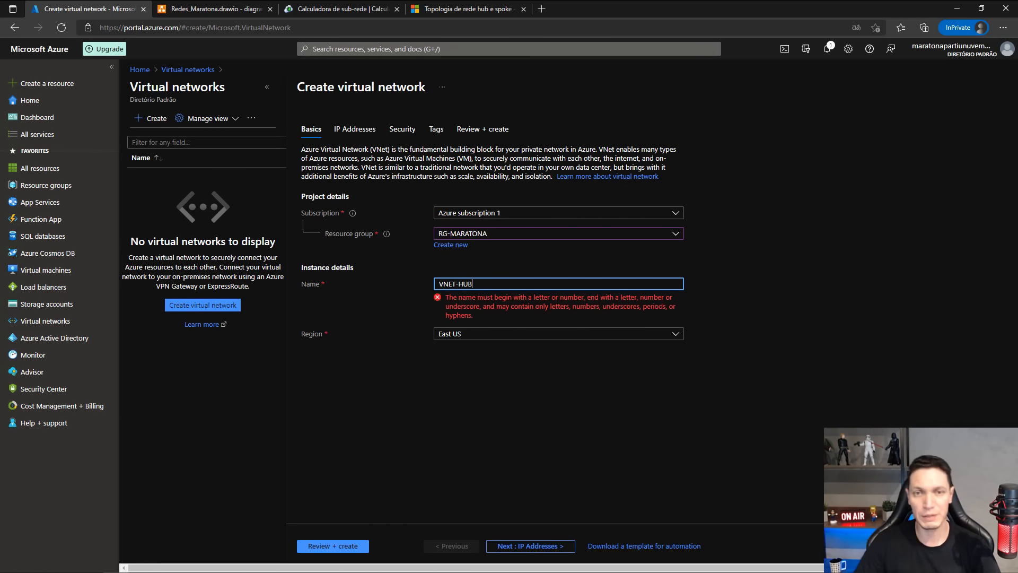
{"action": "left_click", "coordinate": [523, 546]}
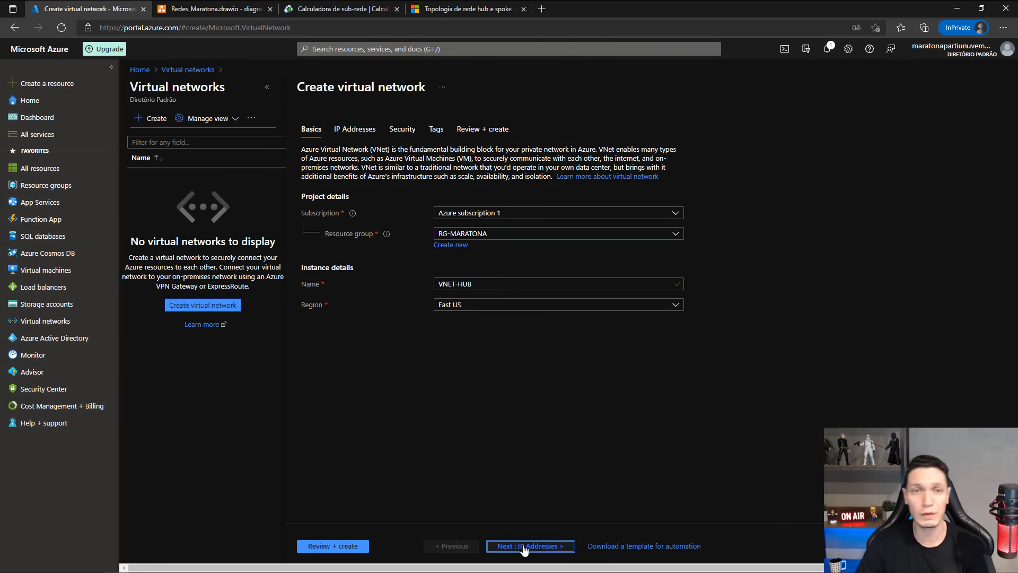
Check VNET-HUB's address range in the diagrams.net drawing and set the virtual network's IPv4 address space to 10.10.0.0/16 in the Azure portal.
{"action": "left_click", "coordinate": [266, 89]}
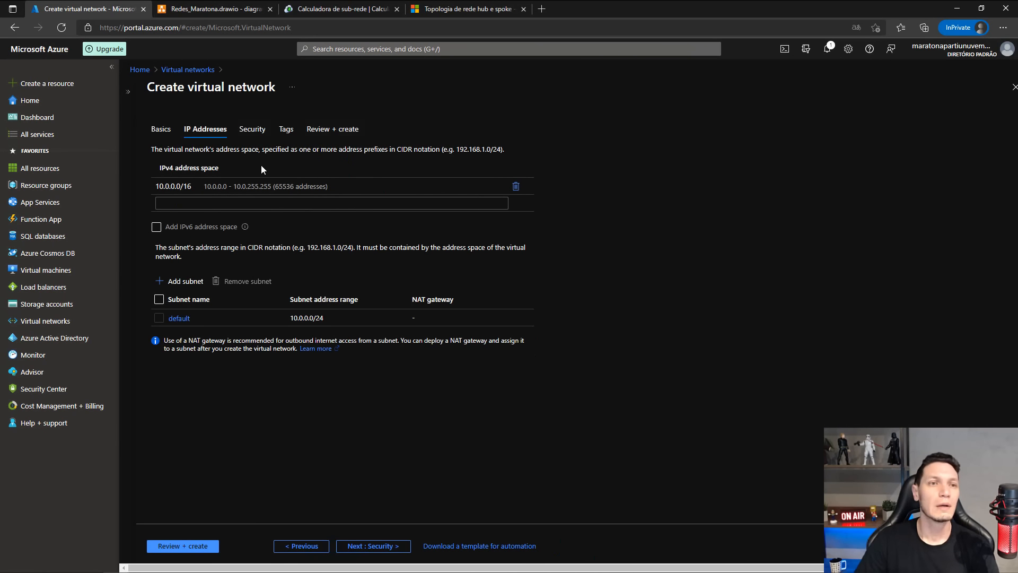
{"action": "key", "text": "ctrl+plus"}
{"action": "key", "text": "ctrl+plus"}
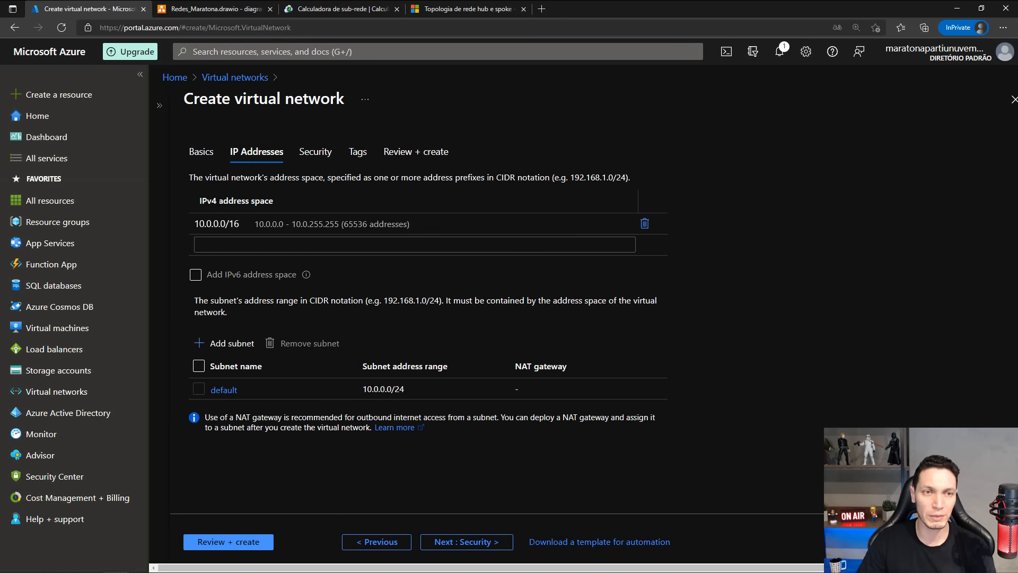
{"action": "left_click_drag", "start_coordinate": [222, 201], "coordinate": [276, 204]}
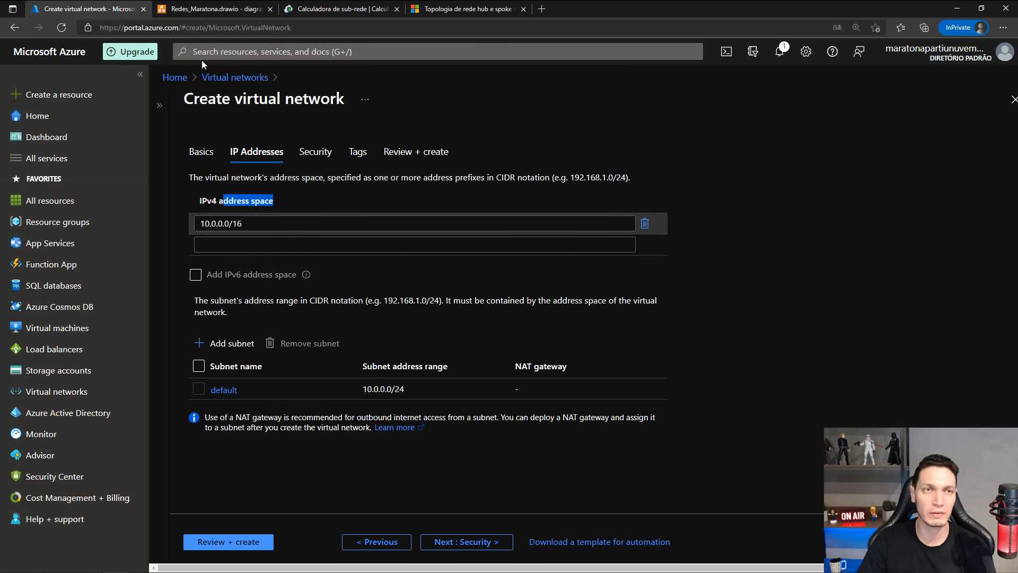
{"action": "left_click", "coordinate": [201, 10]}
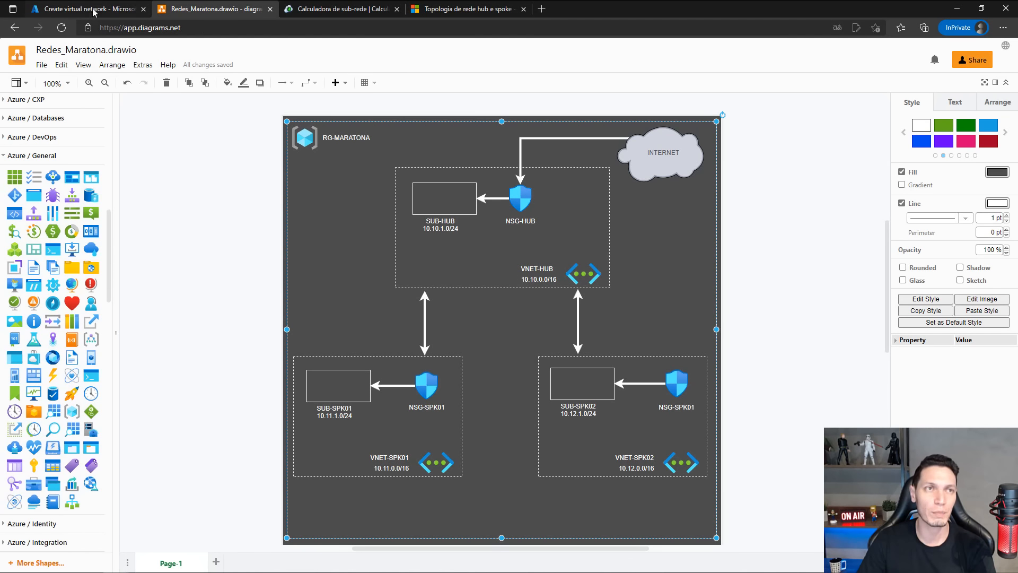
{"action": "scroll", "coordinate": [513, 275], "scroll_direction": "up", "scroll_amount": 1}
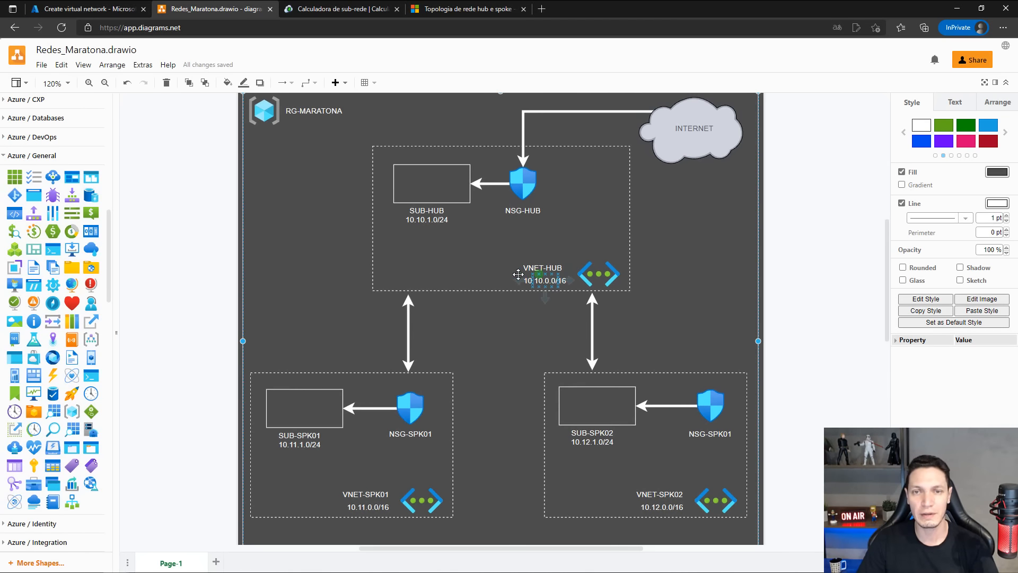
{"action": "left_click", "coordinate": [79, 9]}
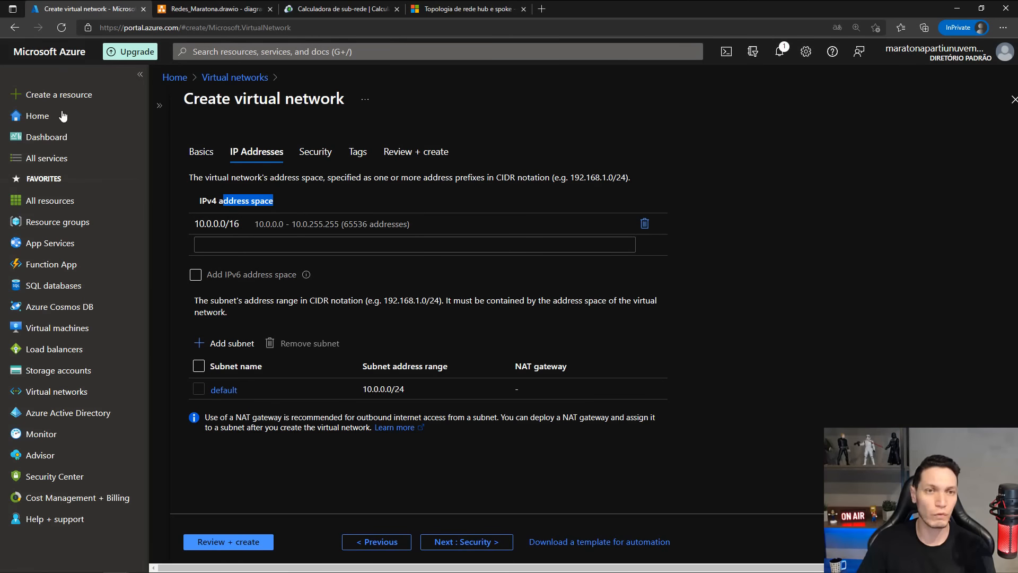
{"action": "left_click", "coordinate": [226, 223]}
{"action": "left_click", "coordinate": [217, 224]}
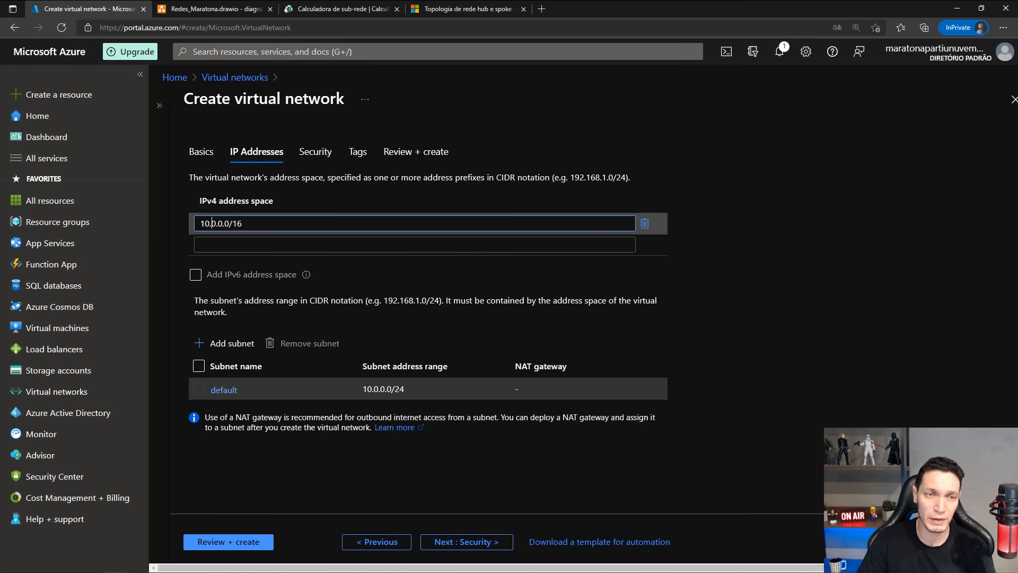
{"action": "type", "text": "10."}
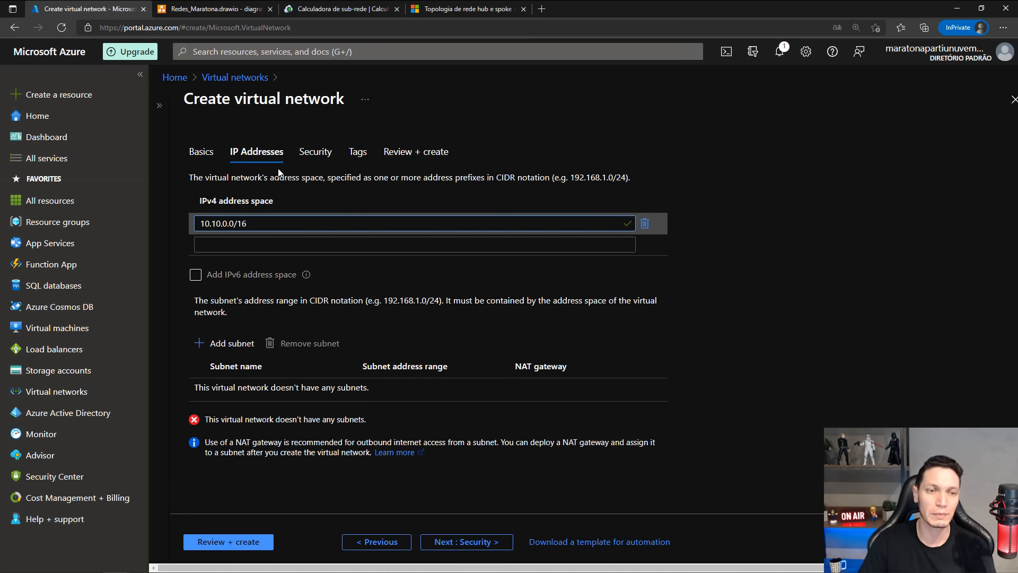
{"action": "left_click", "coordinate": [746, 124]}
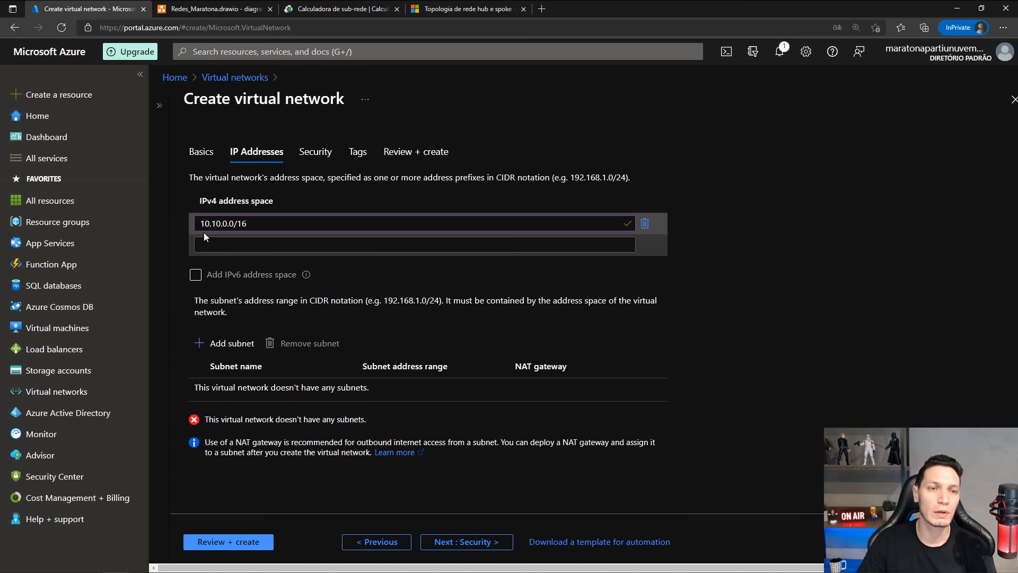
Add a subnet named SUB-HUB with address range 10.10.1.0/24 to the virtual network, following the diagram.
{"action": "left_click", "coordinate": [231, 344]}
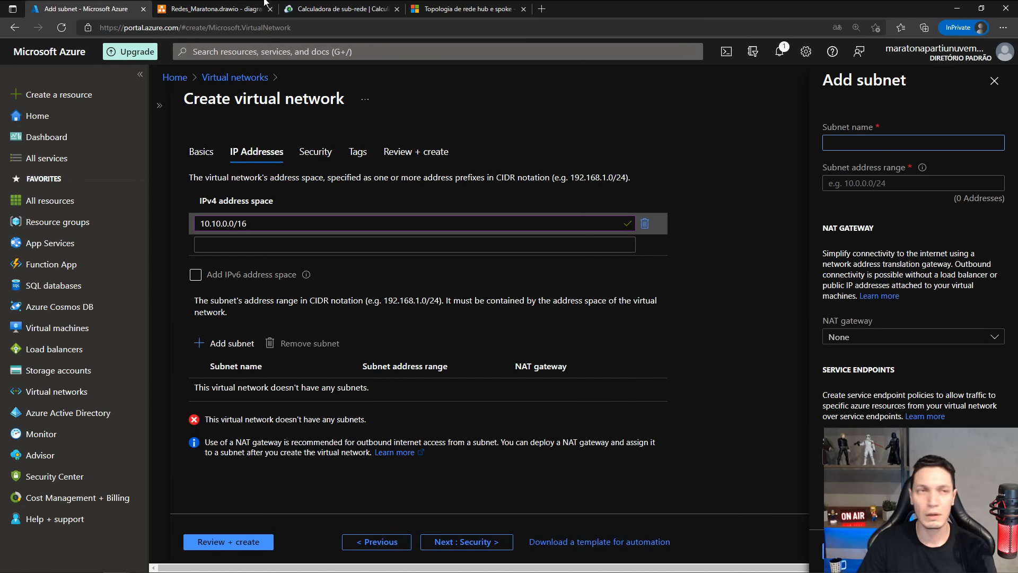
{"action": "left_click", "coordinate": [180, 10]}
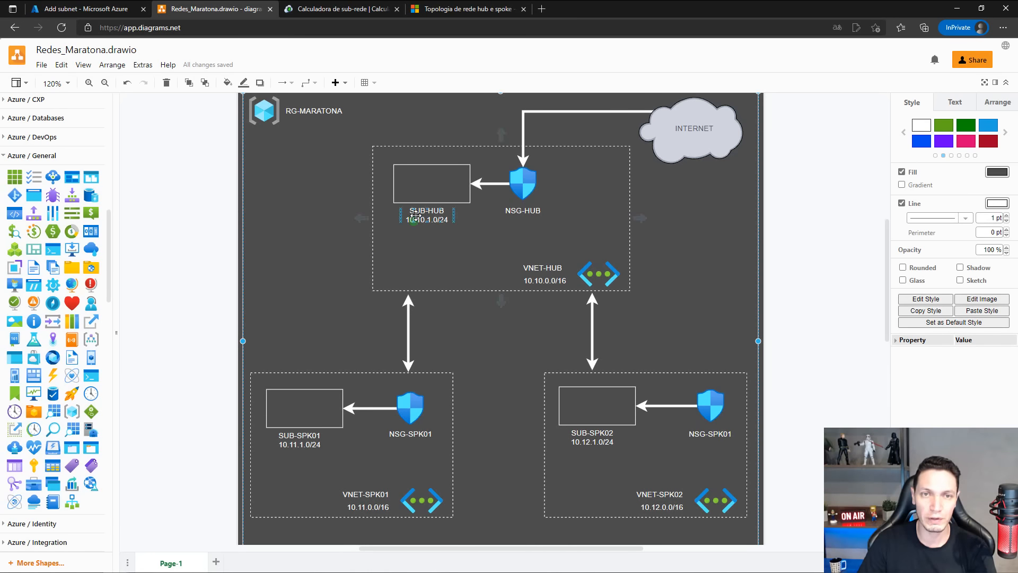
{"action": "left_click", "coordinate": [101, 12]}
{"action": "left_click", "coordinate": [842, 143]}
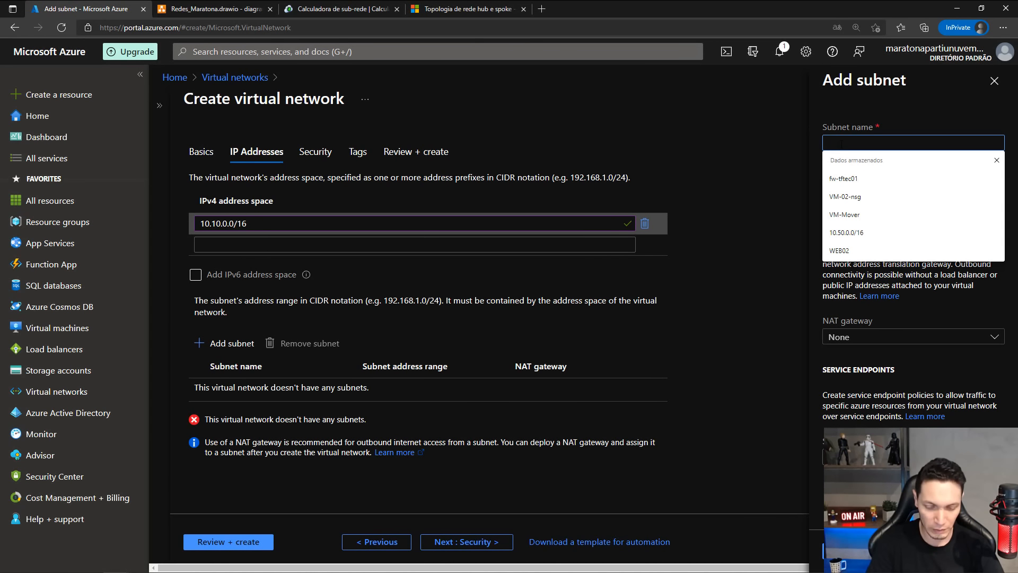
{"action": "type", "text": "SUß-HUB"}
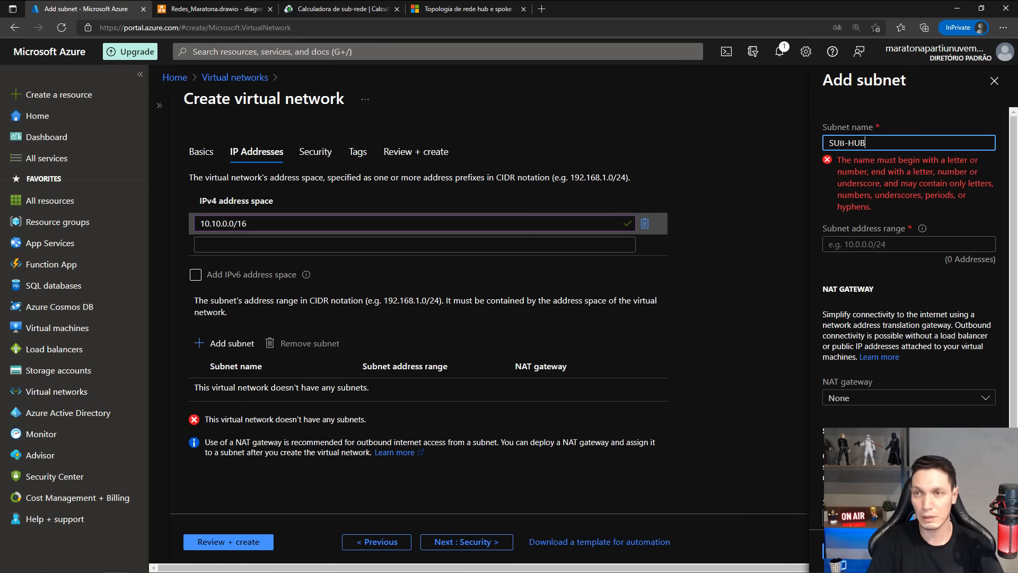
{"action": "left_click", "coordinate": [844, 184]}
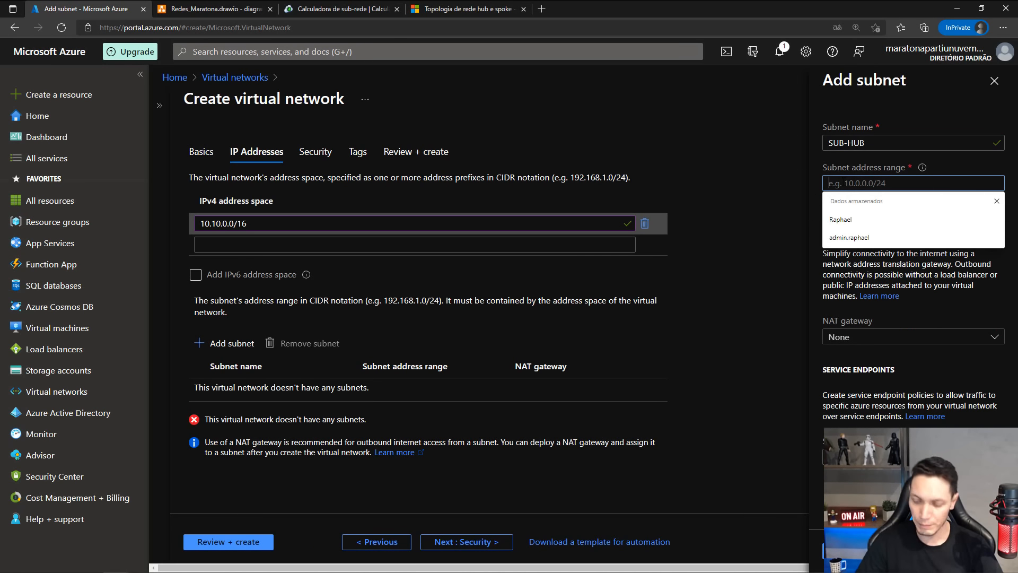
{"action": "type", "text": "10.10.1."}
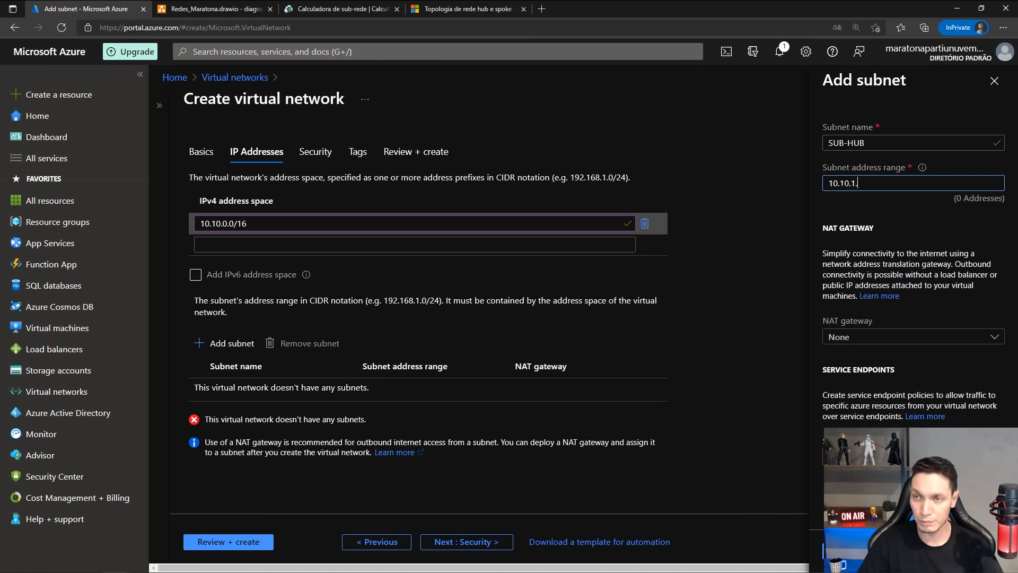
{"action": "type", "text": "0/24"}
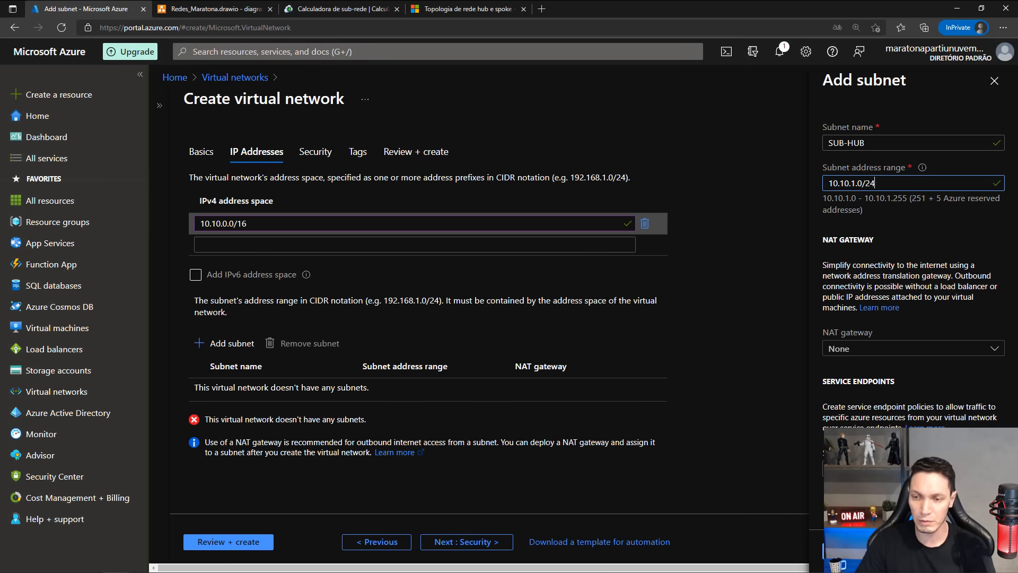
{"action": "left_click", "coordinate": [836, 551]}
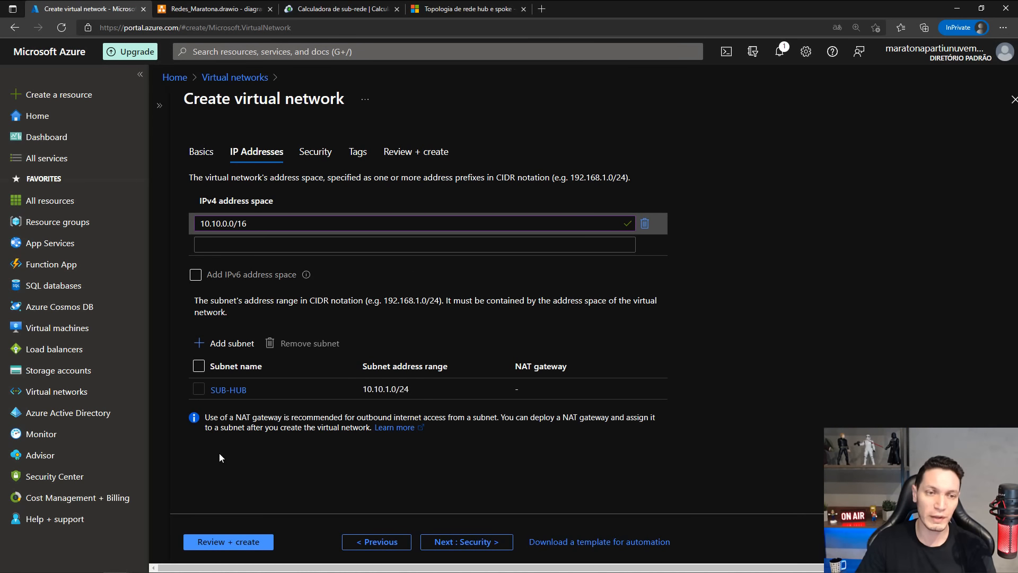
{"action": "left_click", "coordinate": [239, 346]}
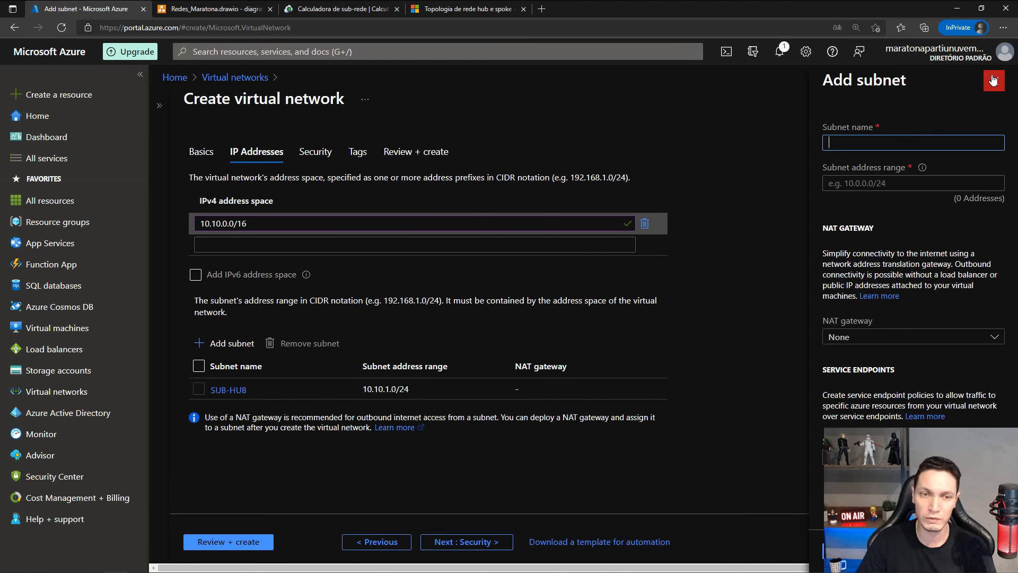
{"action": "left_click", "coordinate": [993, 79]}
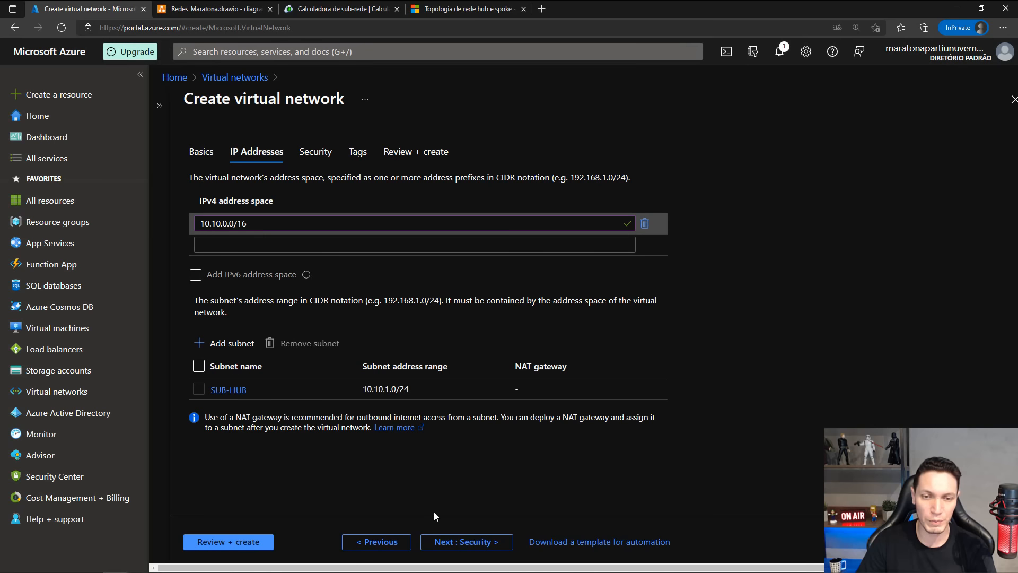
Keep the default security options and tag the virtual network with name VNET and value VNET-HUB.
{"action": "left_click", "coordinate": [452, 540]}
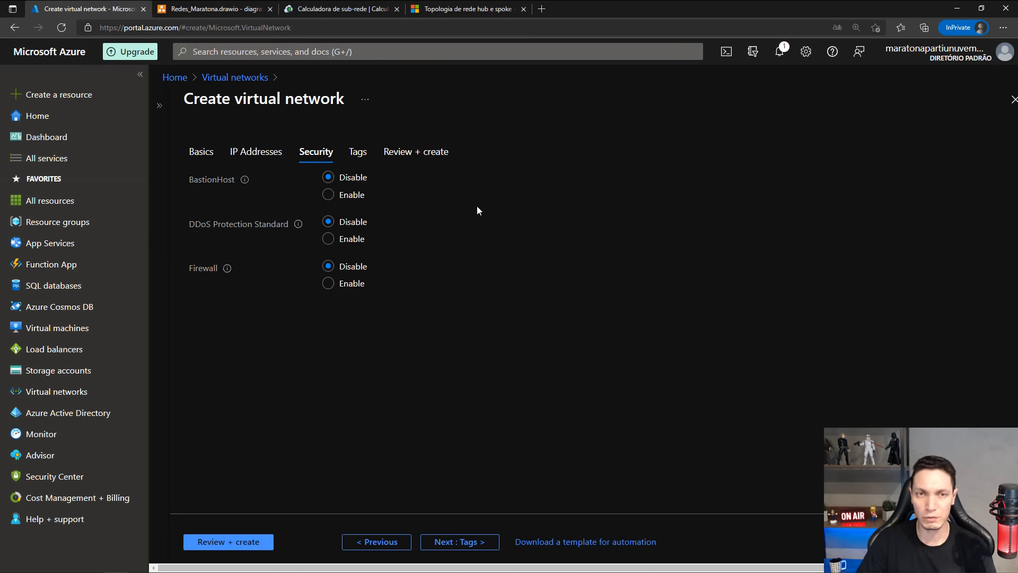
{"action": "left_click", "coordinate": [453, 541]}
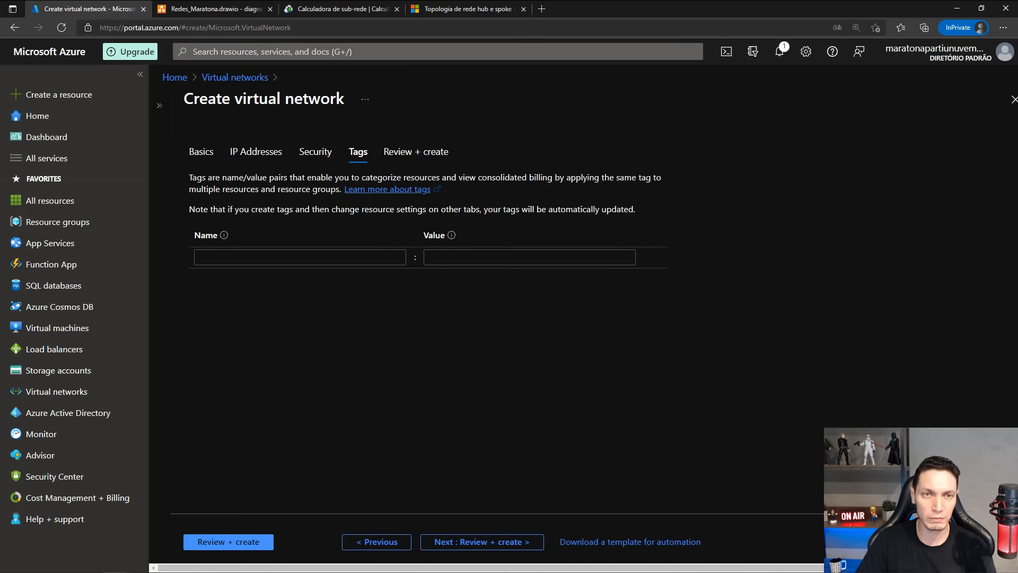
{"action": "left_click", "coordinate": [245, 257]}
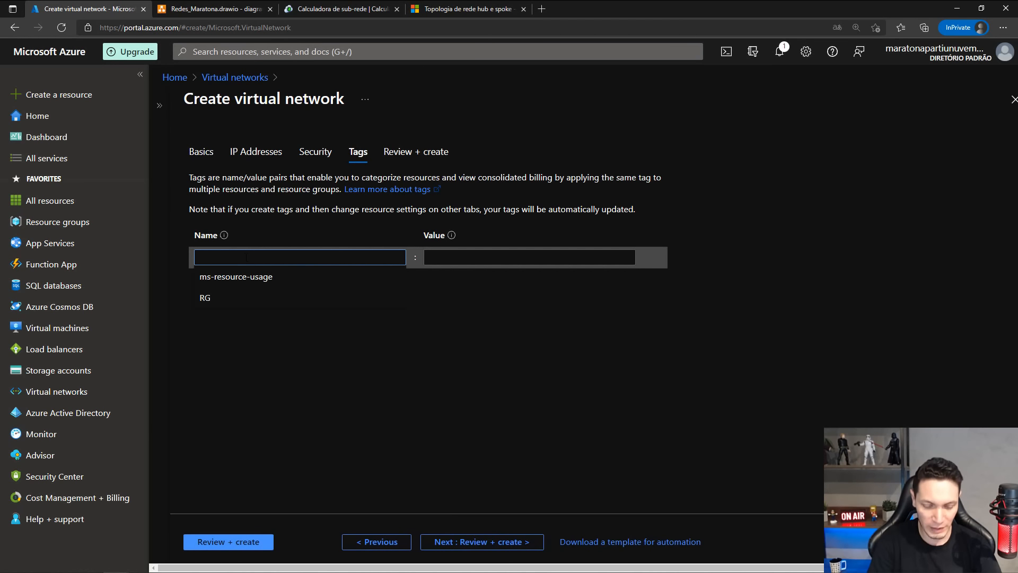
{"action": "type", "text": "VNET"}
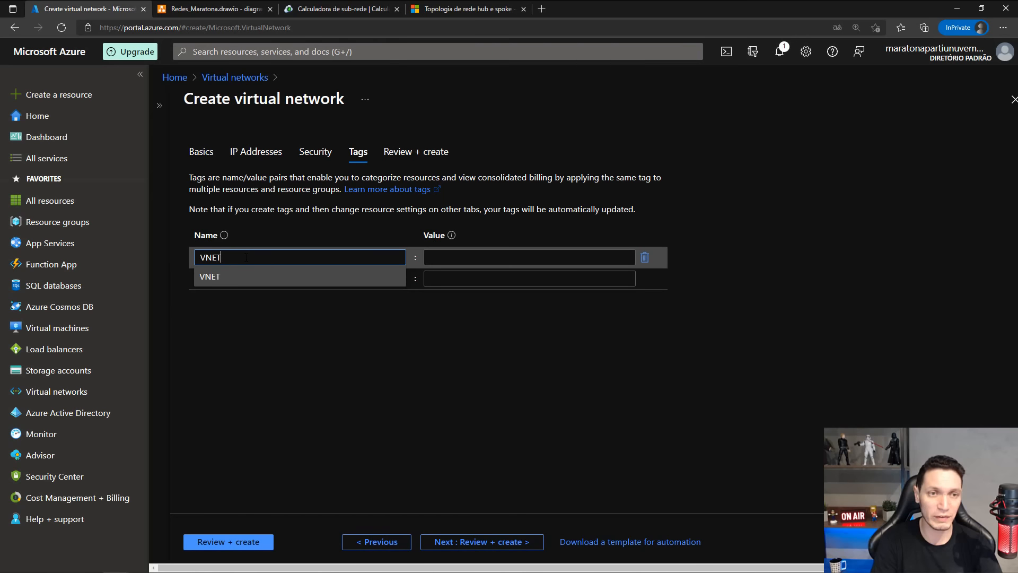
{"action": "key", "text": "Tab"}
{"action": "type", "text": "VNE"}
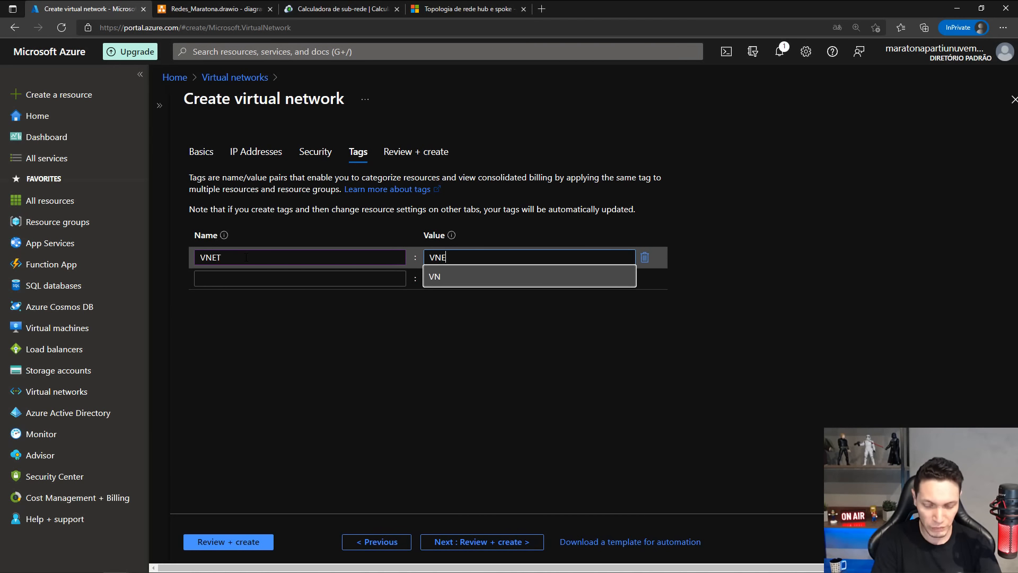
{"action": "type", "text": "T-HUB"}
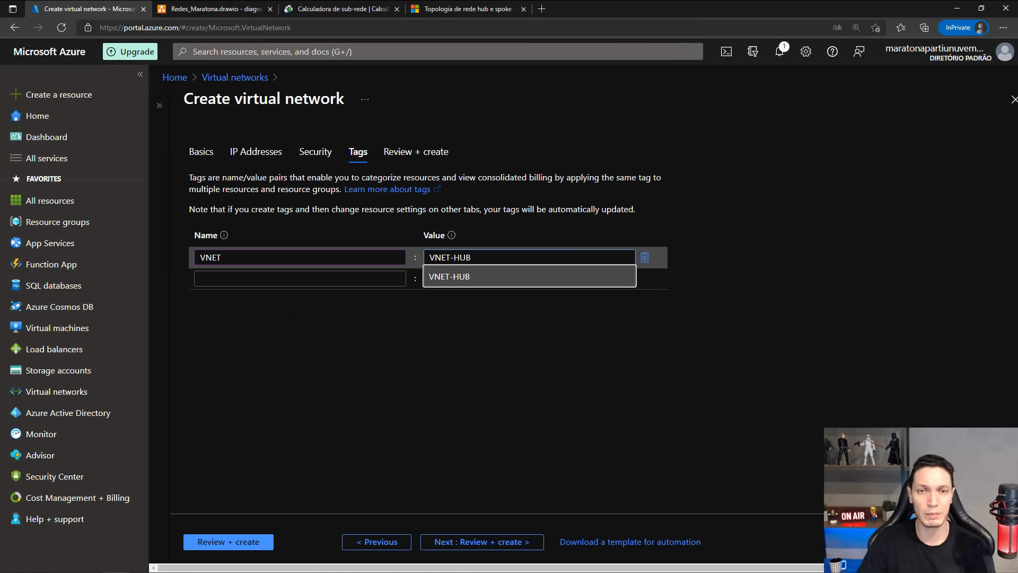
{"action": "left_click", "coordinate": [379, 472]}
Review the virtual network's configuration and create it.
{"action": "left_click", "coordinate": [480, 542]}
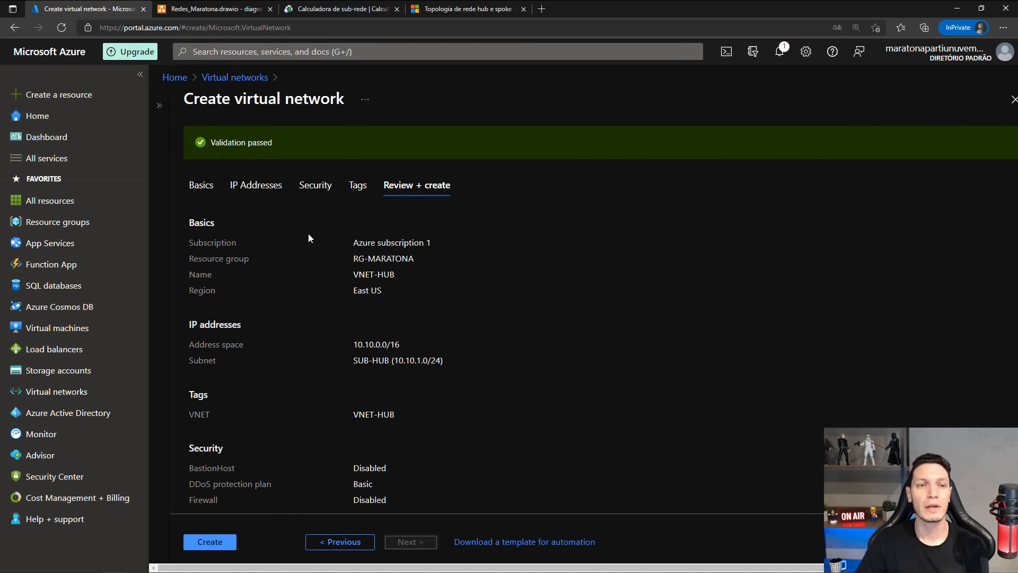
{"action": "scroll", "coordinate": [354, 241], "scroll_direction": "down", "scroll_amount": 1}
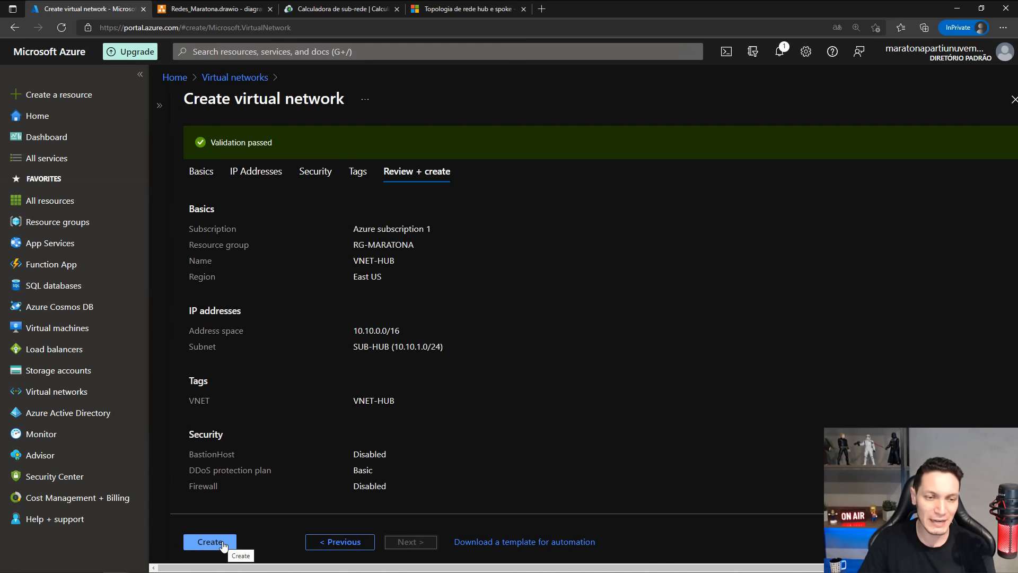
{"action": "left_click", "coordinate": [219, 541]}
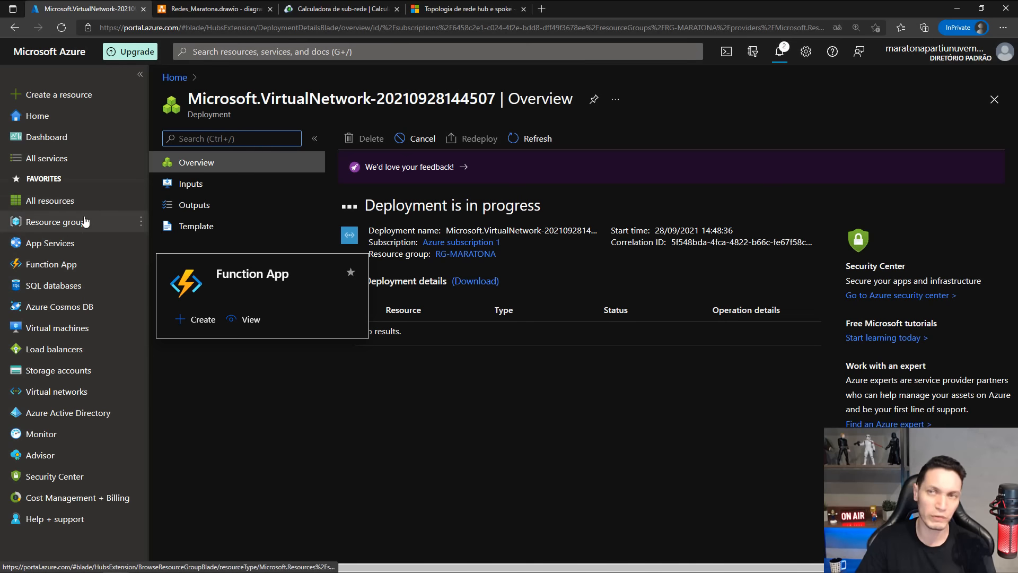
Check the deployment notification and the deployment details of the new virtual network.
{"action": "left_click", "coordinate": [779, 51]}
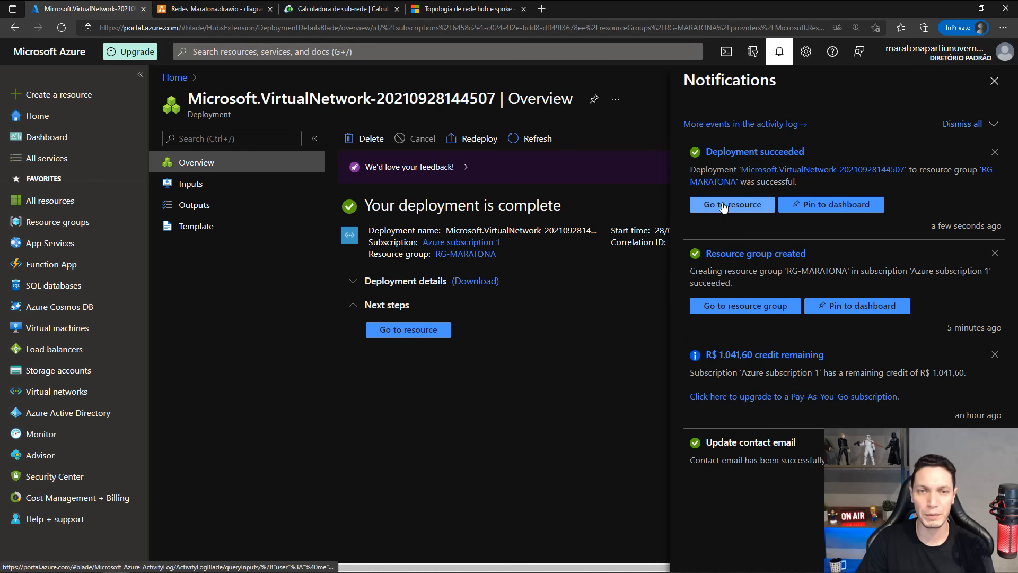
{"action": "left_click", "coordinate": [995, 81]}
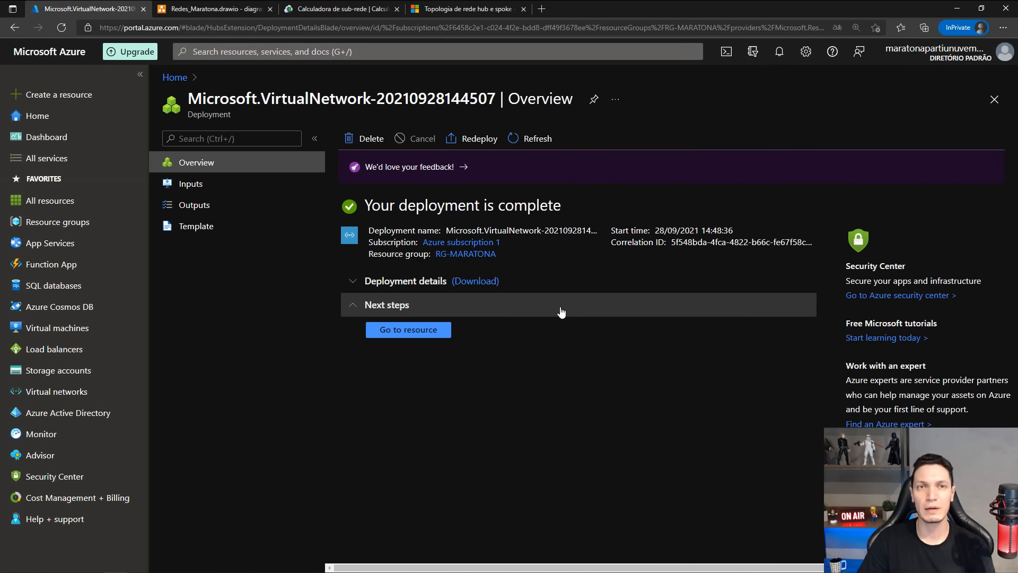
{"action": "left_click", "coordinate": [354, 281]}
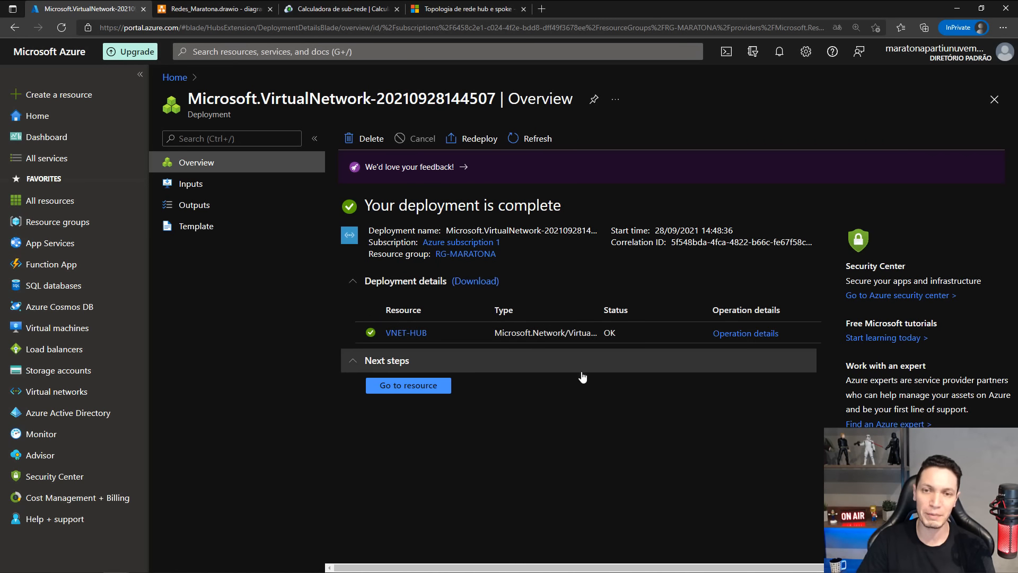
{"action": "left_click", "coordinate": [353, 281]}
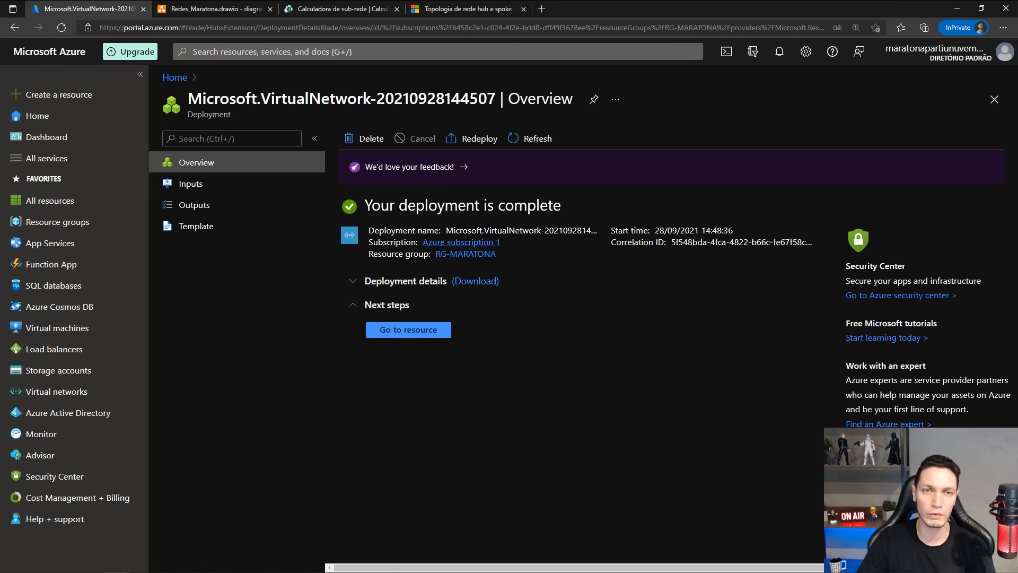
Open the list of virtual networks and refresh it to check for VNET-HUB.
{"action": "left_click", "coordinate": [40, 392]}
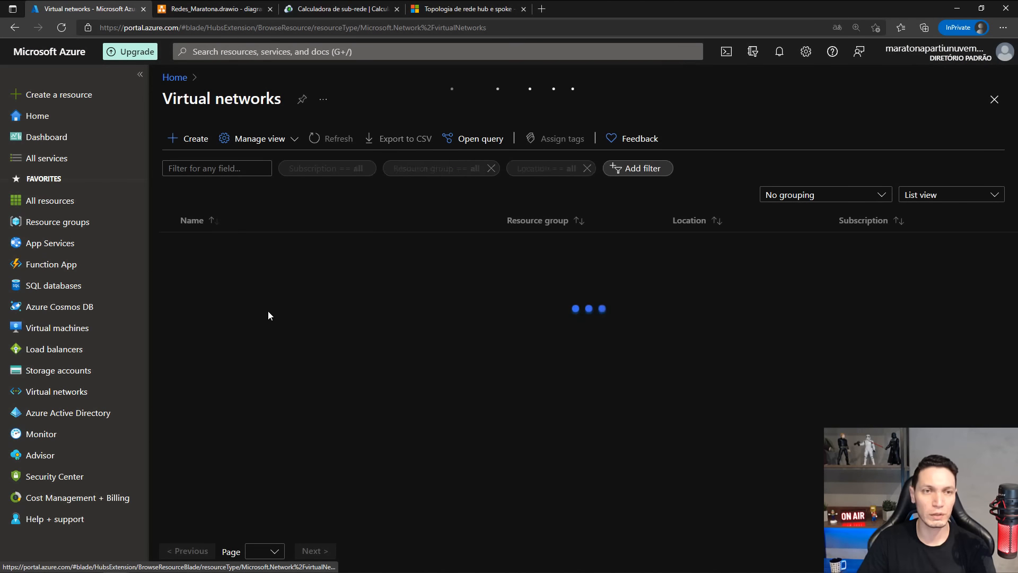
{"action": "left_click", "coordinate": [328, 139]}
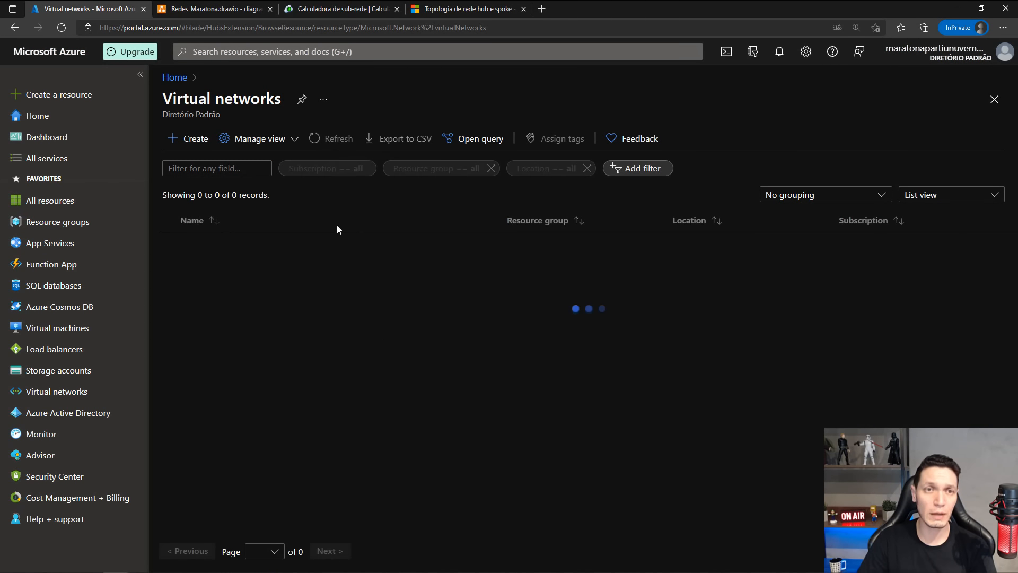
{"action": "left_click", "coordinate": [336, 138]}
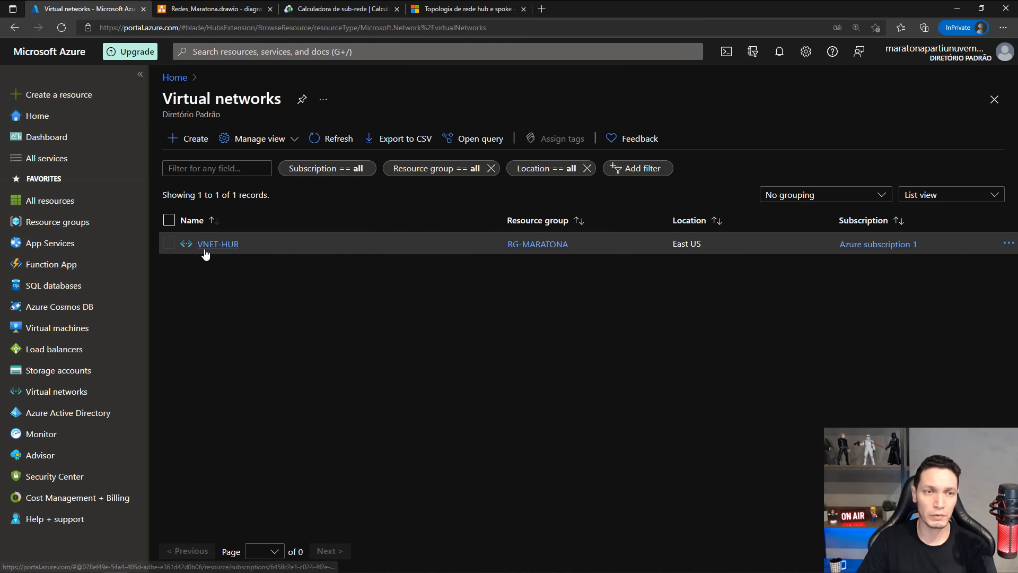
Switch to the diagrams.net drawing, relabel the network security group in VNET-SPK02 as NSG-SPK02, and save the file.
{"action": "left_click", "coordinate": [205, 9]}
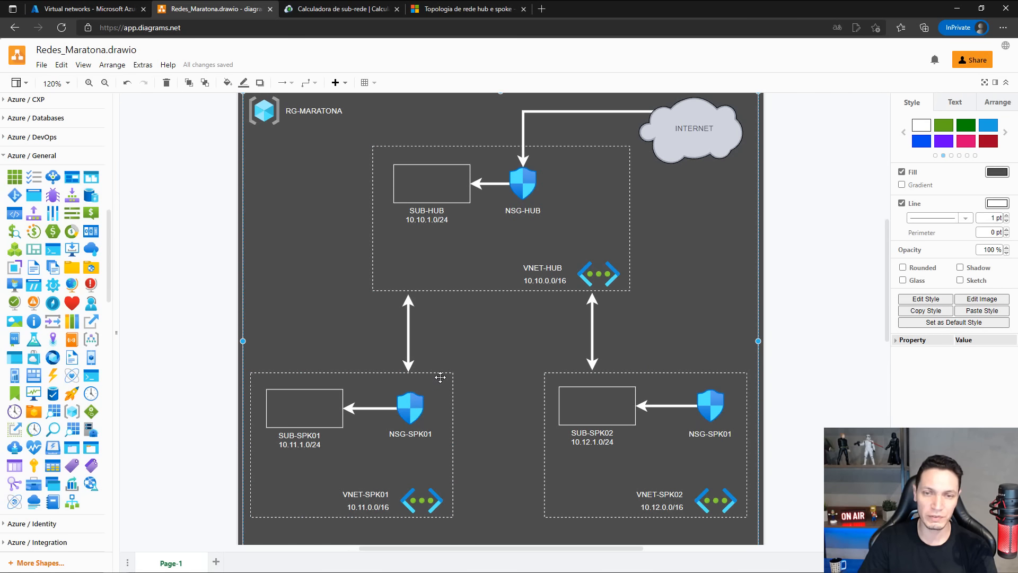
{"action": "left_click", "coordinate": [730, 434]}
{"action": "key", "text": "F2"}
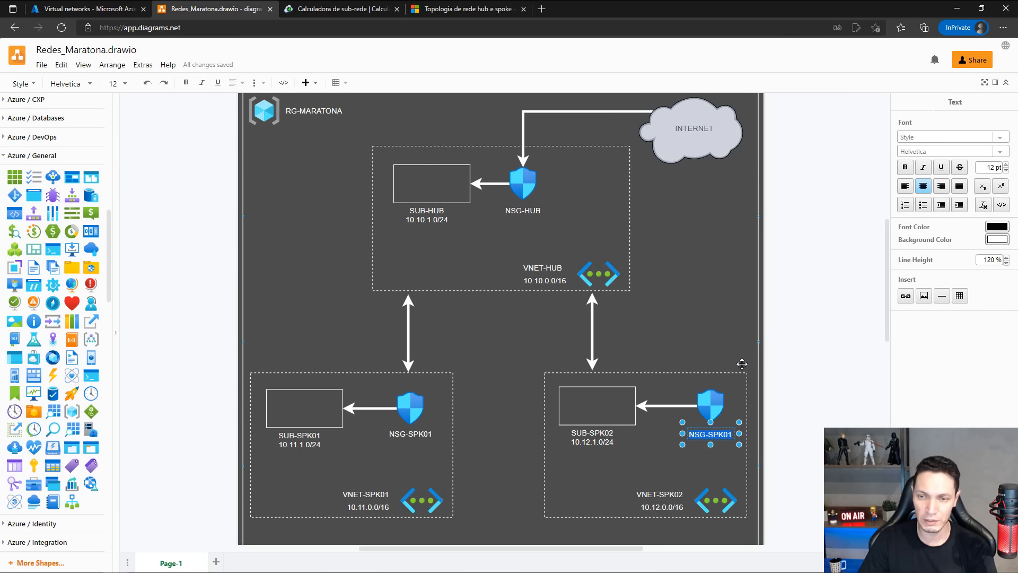
{"action": "type", "text": "NSG-SPK02"}
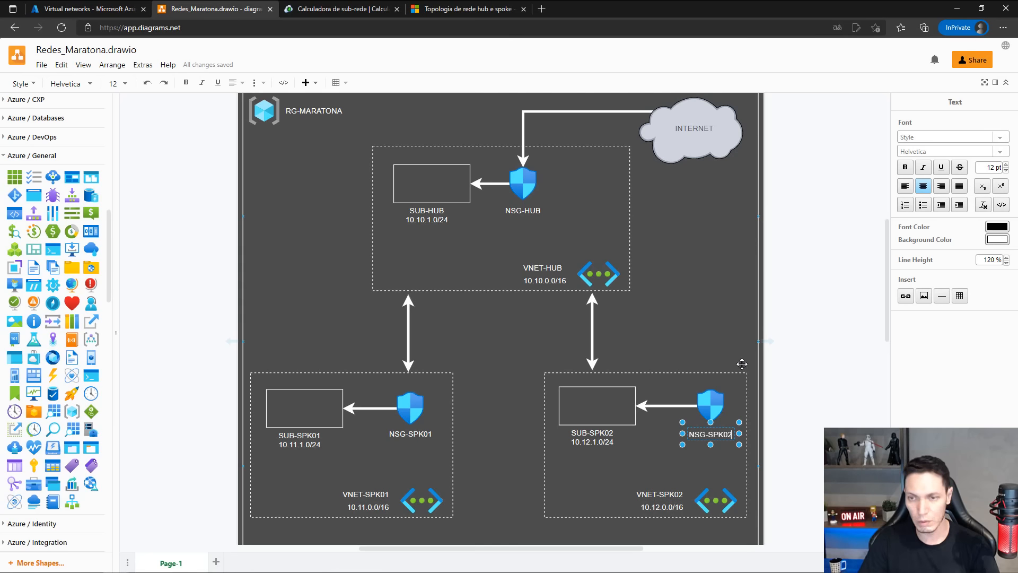
{"action": "left_click", "coordinate": [42, 65]}
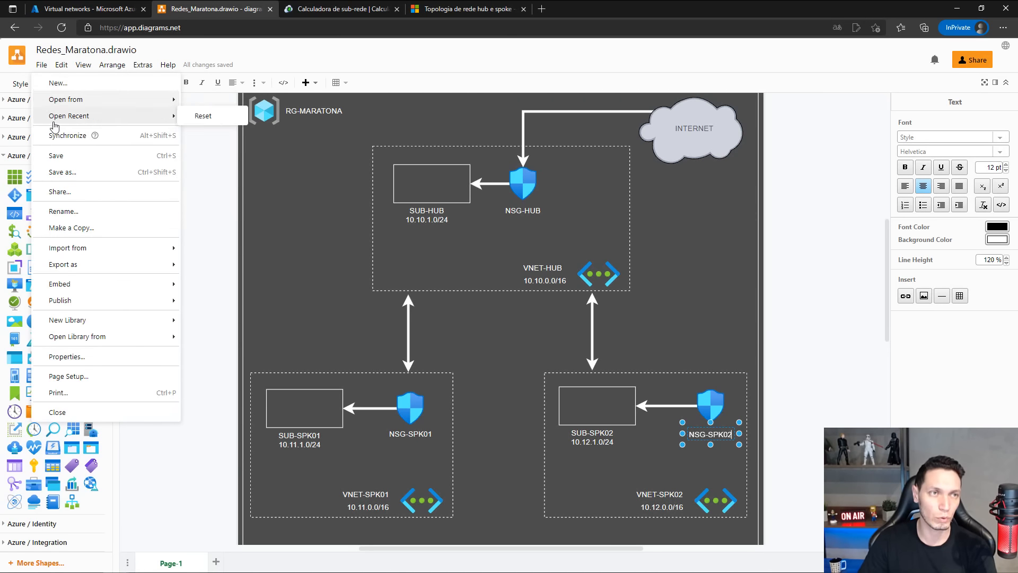
{"action": "left_click", "coordinate": [61, 156]}
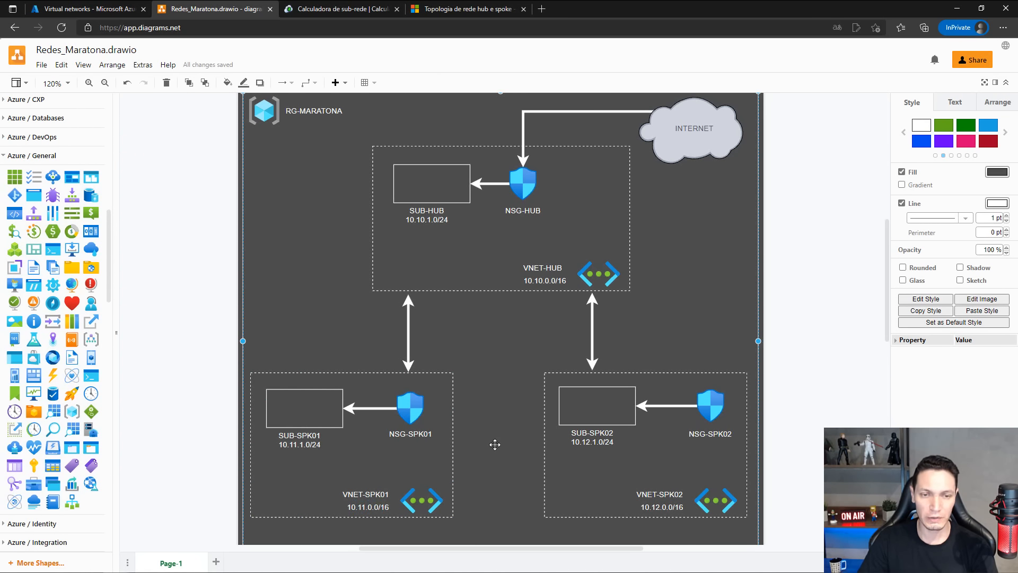
Back in the Azure portal, start a new virtual network named VNET-SPK01 in resource group RG-MARATONA.
{"action": "left_click", "coordinate": [75, 9]}
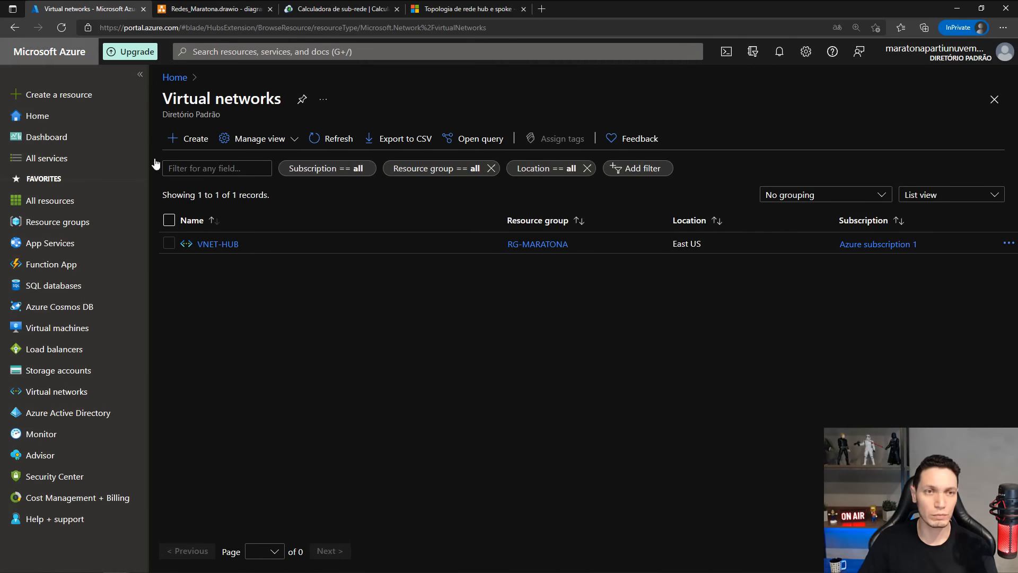
{"action": "left_click", "coordinate": [189, 140]}
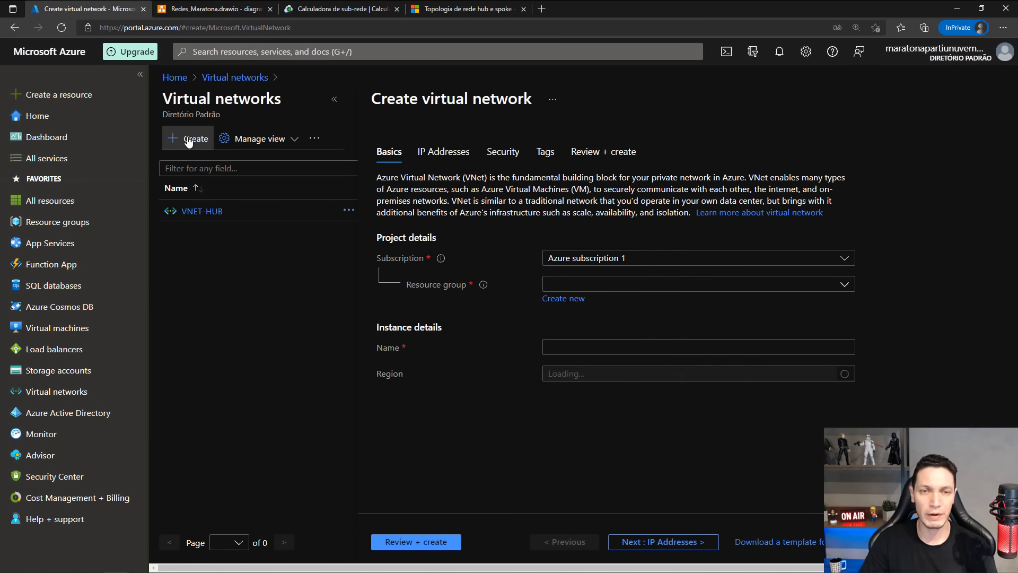
{"action": "left_click", "coordinate": [660, 285]}
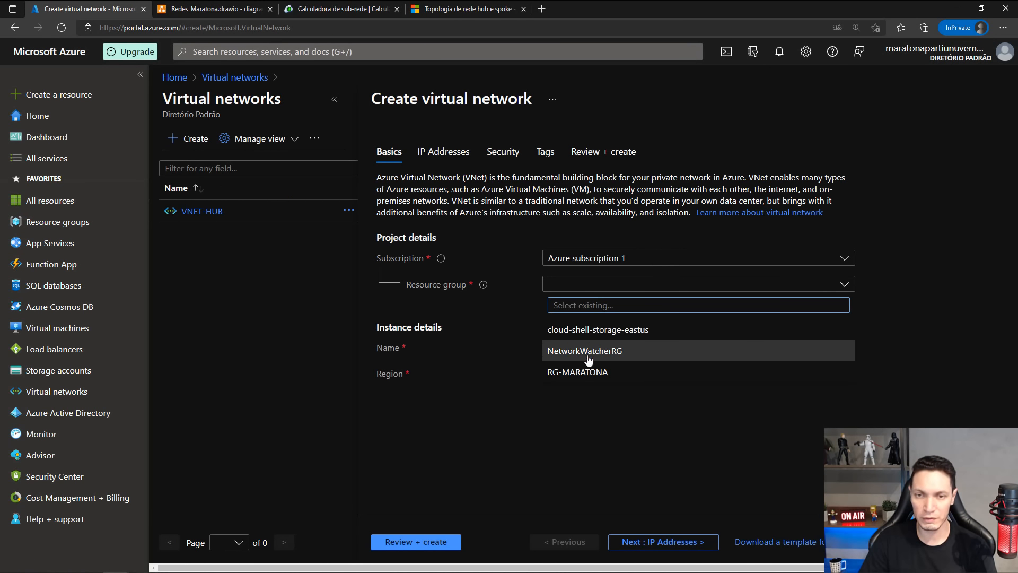
{"action": "left_click", "coordinate": [559, 370]}
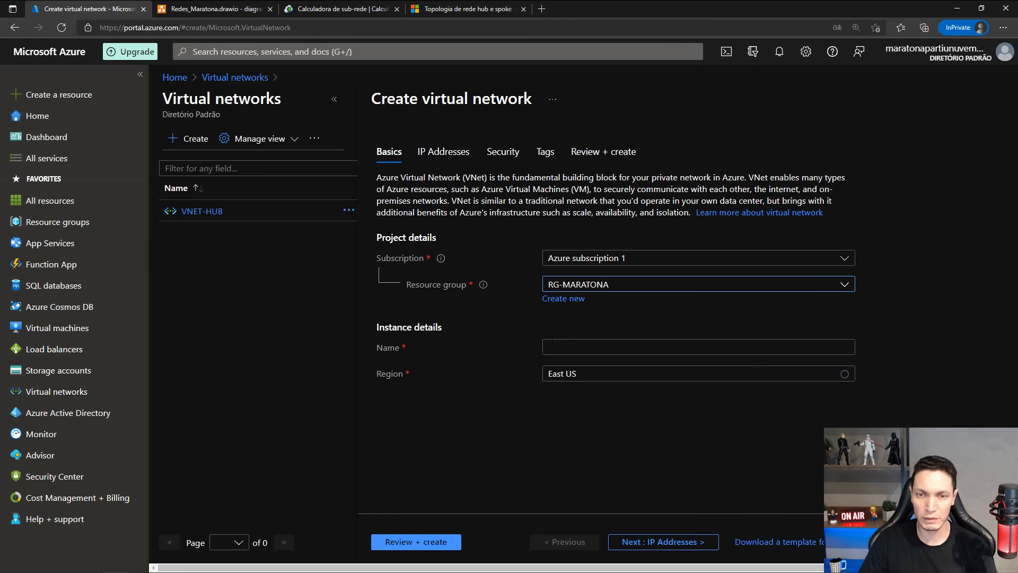
{"action": "left_click", "coordinate": [552, 343]}
{"action": "type", "text": "VNET"}
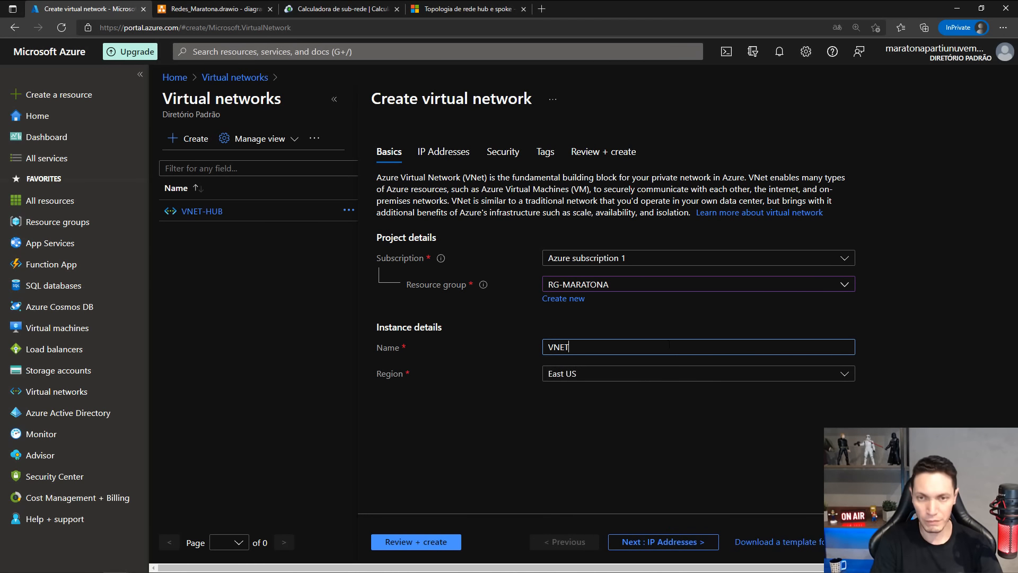
{"action": "type", "text": "-SP"}
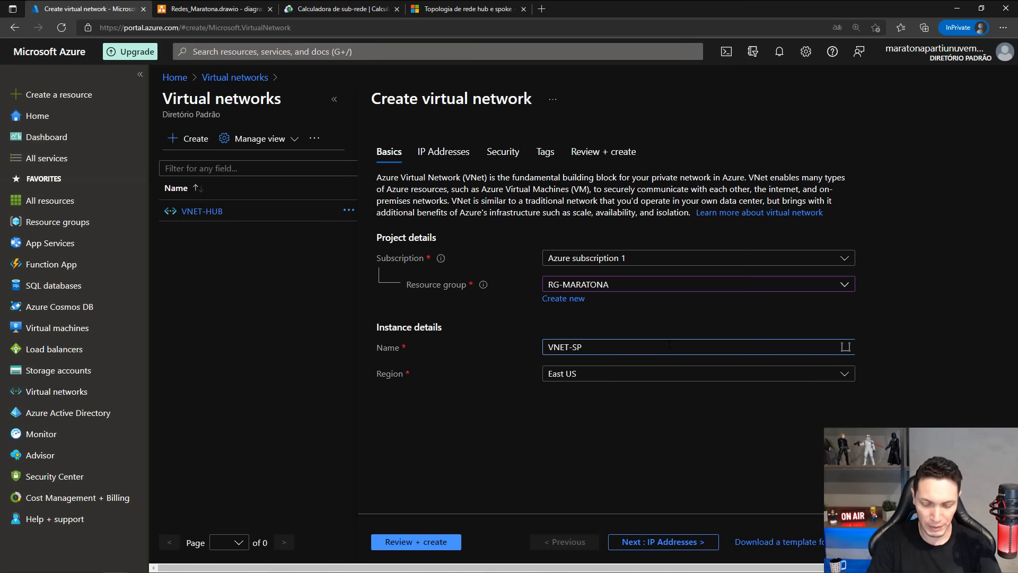
{"action": "type", "text": "K01"}
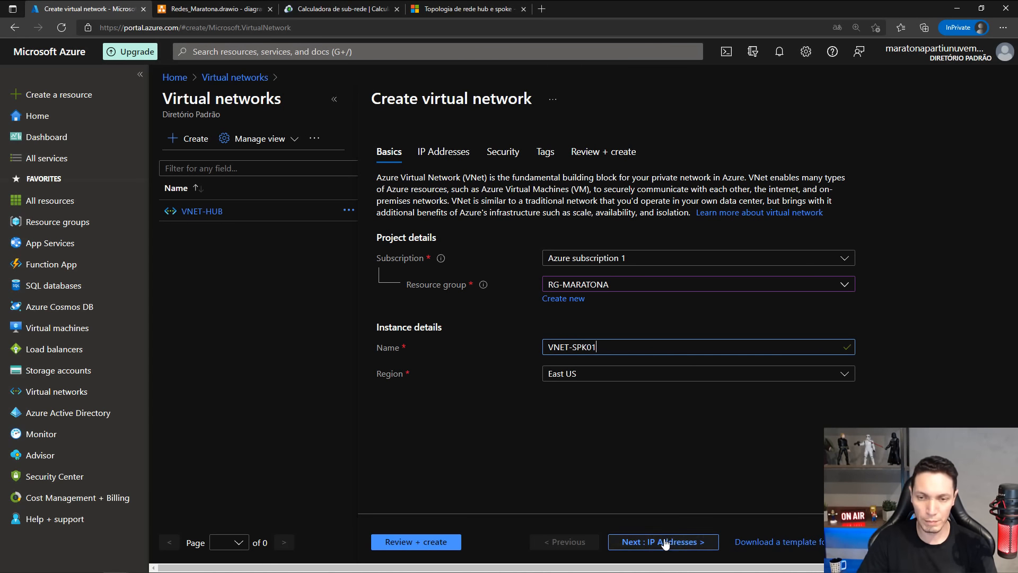
Set the virtual network's IPv4 address space to 10.11.0.0/16 and check it against the network diagram.
{"action": "left_click", "coordinate": [665, 544]}
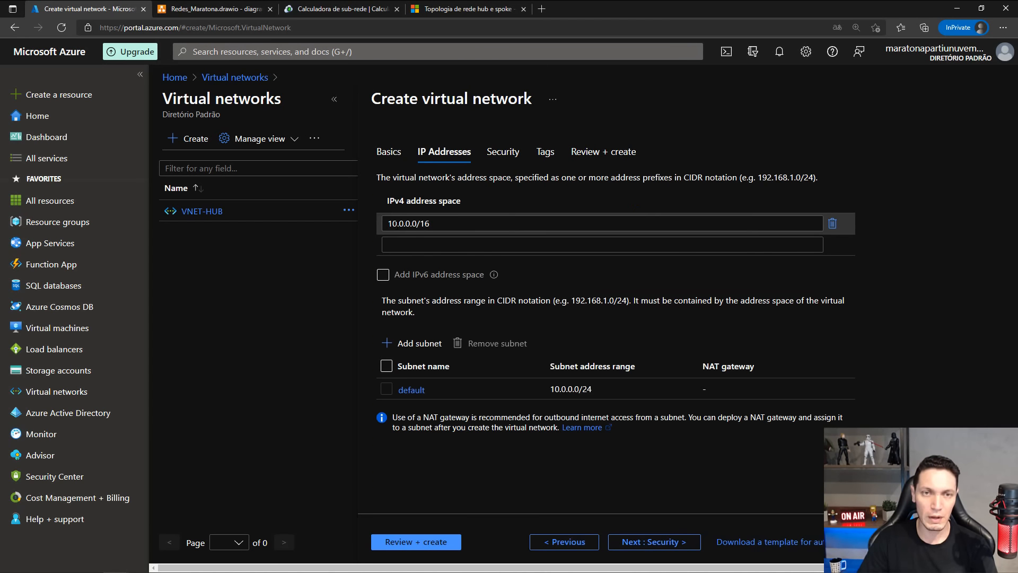
{"action": "left_click", "coordinate": [393, 223]}
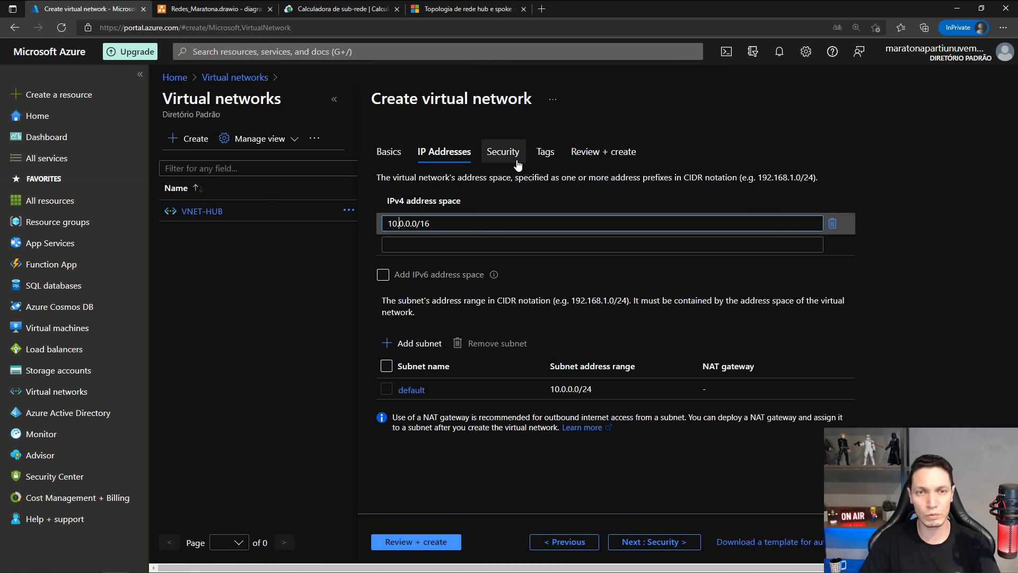
{"action": "key", "text": "Delete"}
{"action": "type", "text": "11"}
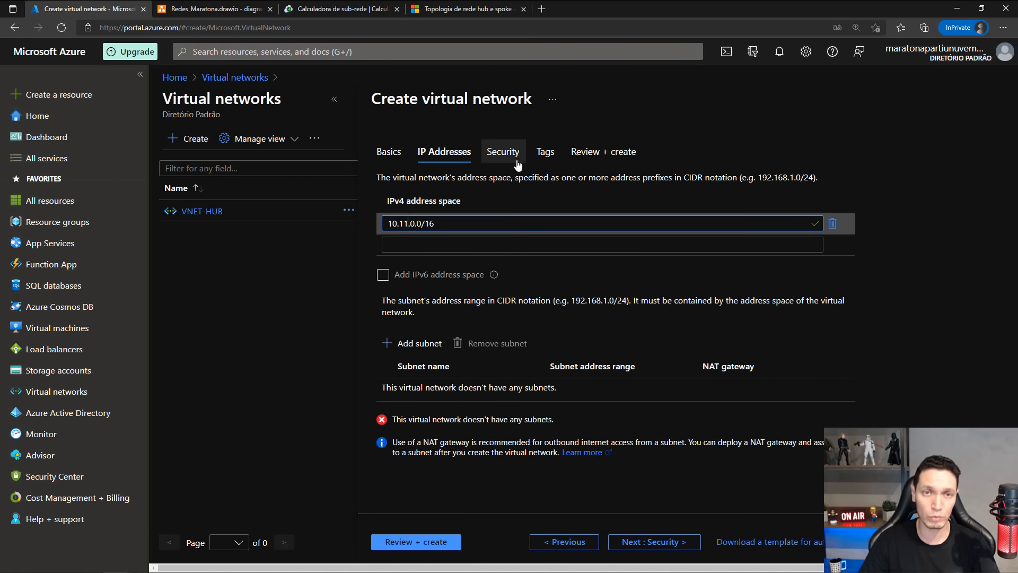
{"action": "left_click", "coordinate": [259, 7]}
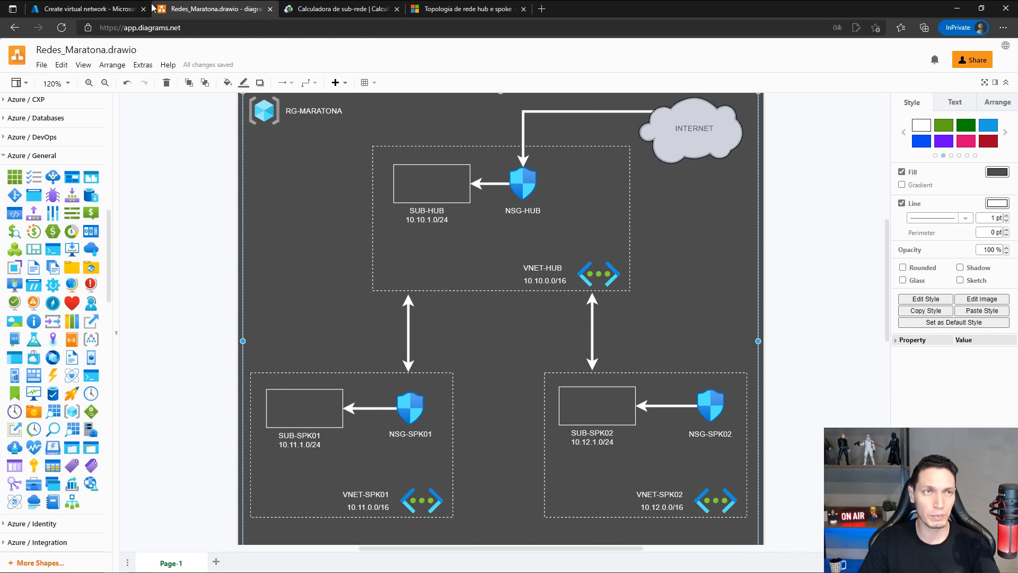
{"action": "left_click", "coordinate": [102, 12]}
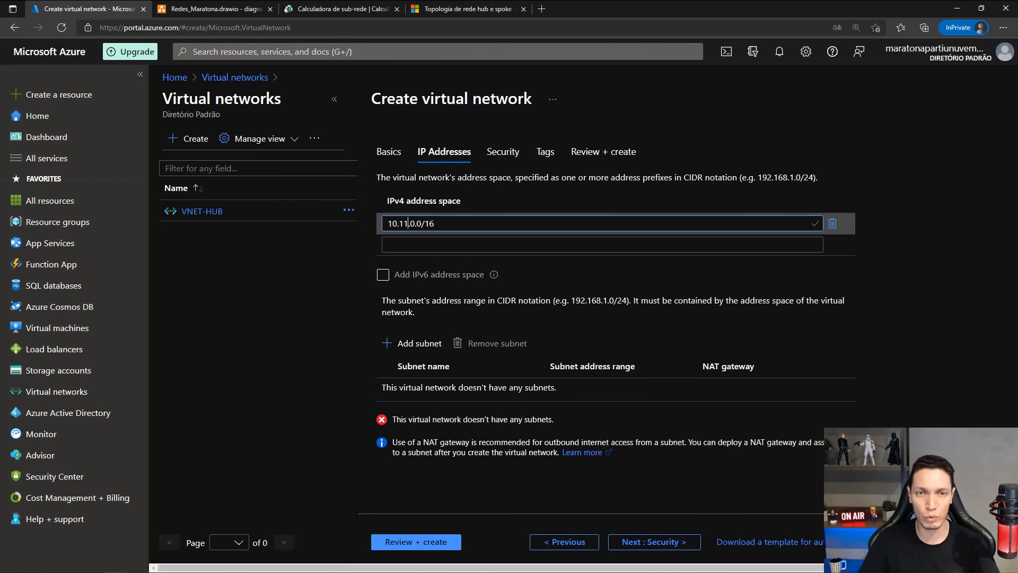
Add a subnet named SUB-SPK01 with address range 10.11.1.0/24.
{"action": "left_click", "coordinate": [423, 348]}
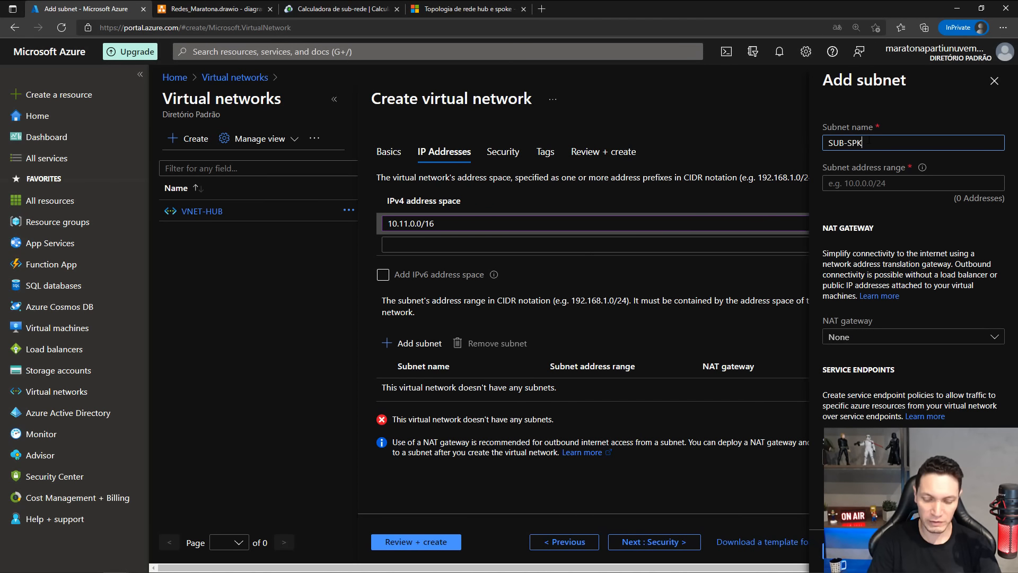
{"action": "left_click", "coordinate": [847, 183]}
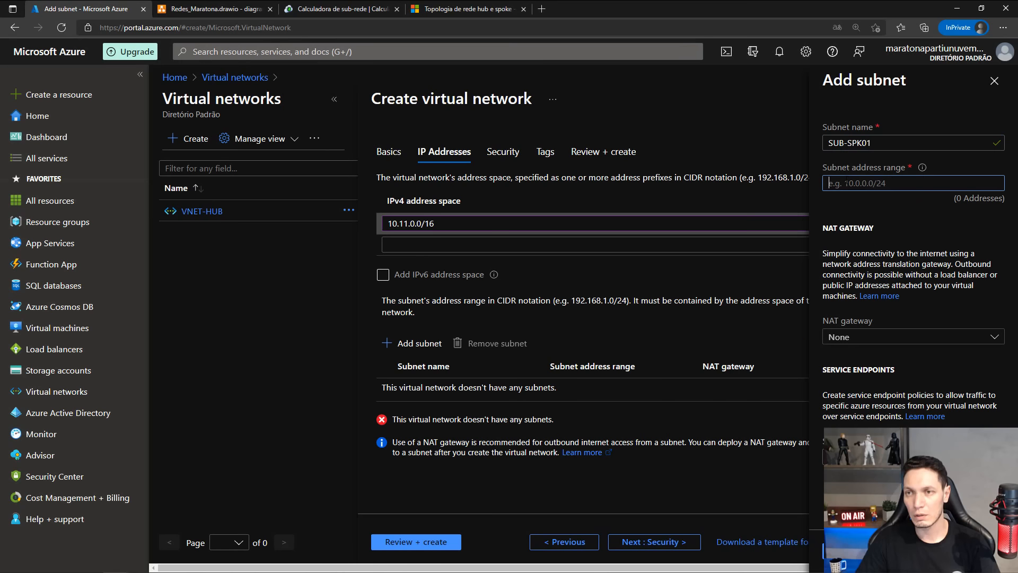
{"action": "type", "text": "10.11."}
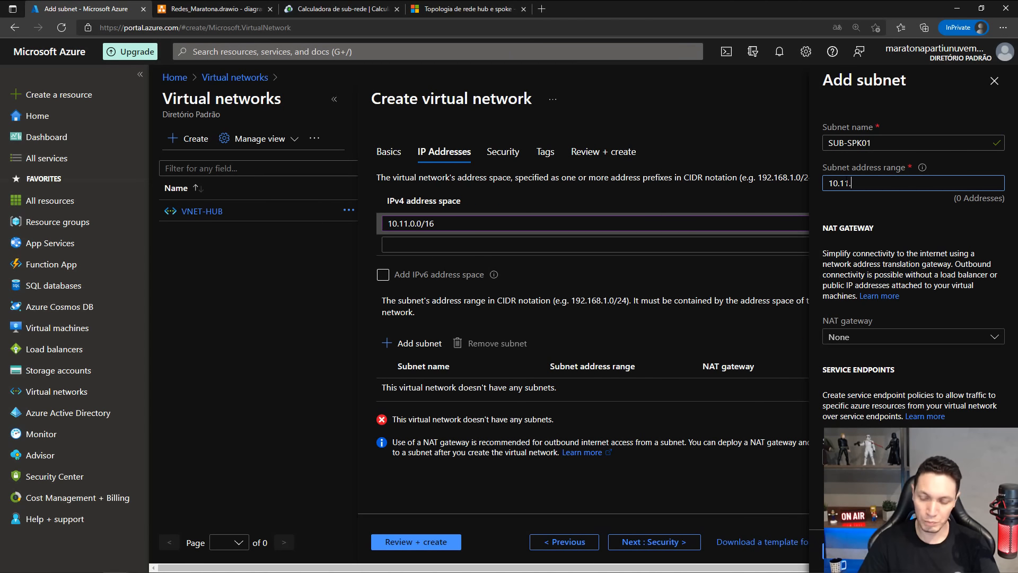
{"action": "type", "text": "1.0/24"}
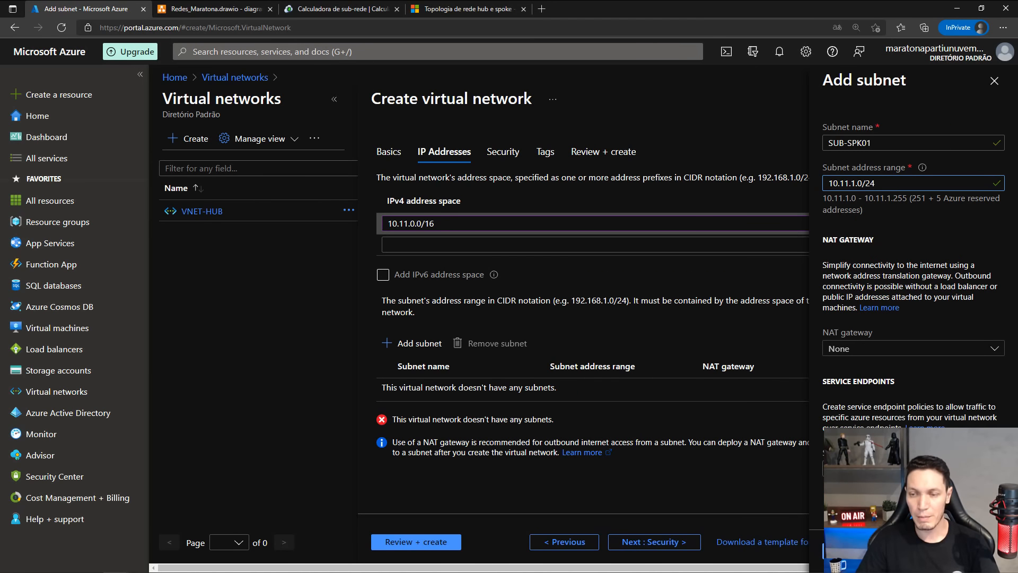
{"action": "left_click", "coordinate": [837, 552]}
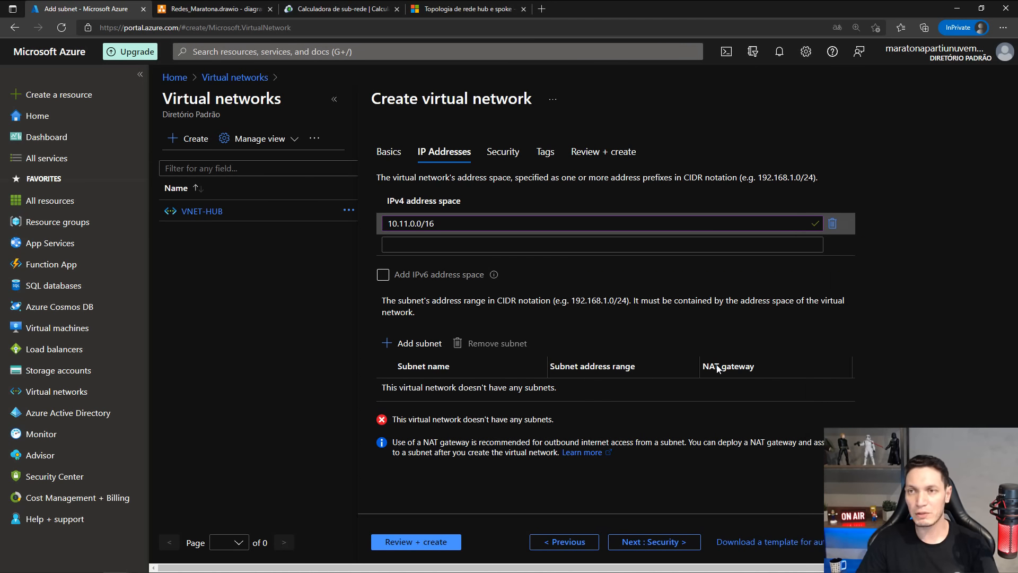
Keep the default security options and tag the virtual network with name VNET and value VNET-SPK01.
{"action": "left_click", "coordinate": [647, 542]}
{"action": "left_click", "coordinate": [644, 544]}
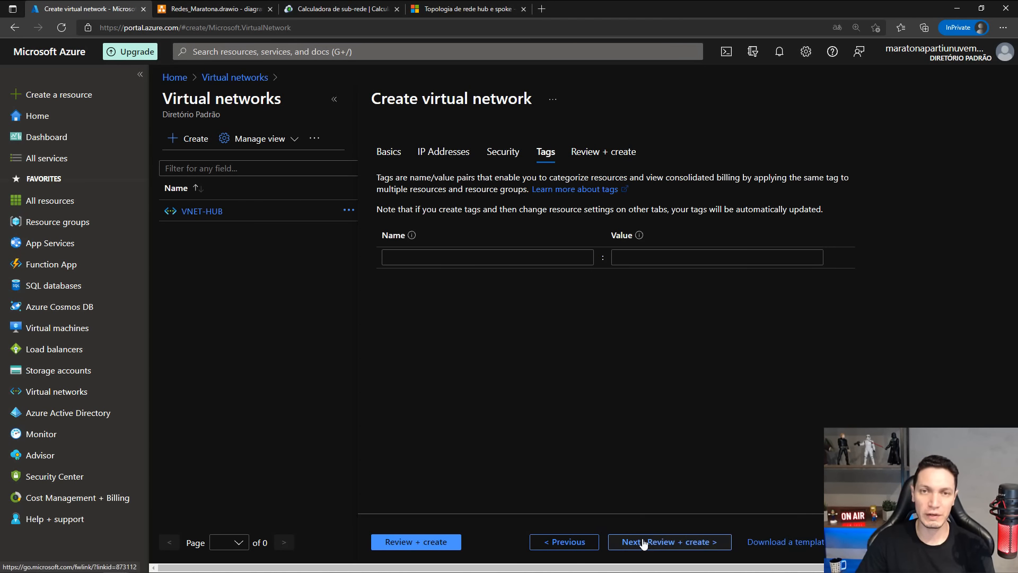
{"action": "left_click", "coordinate": [585, 547]}
{"action": "left_click", "coordinate": [643, 543]}
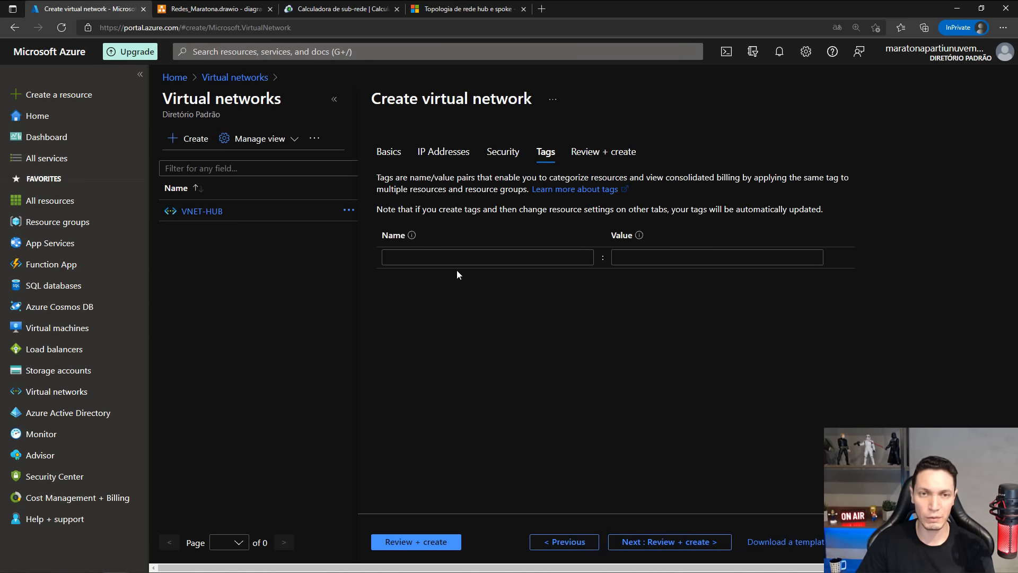
{"action": "left_click", "coordinate": [458, 258]}
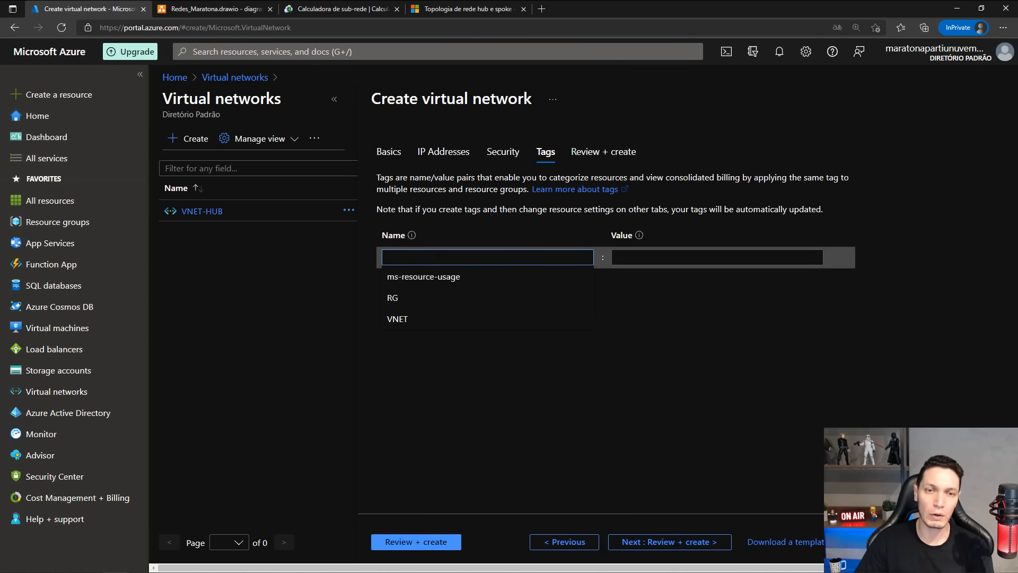
{"action": "left_click", "coordinate": [403, 320]}
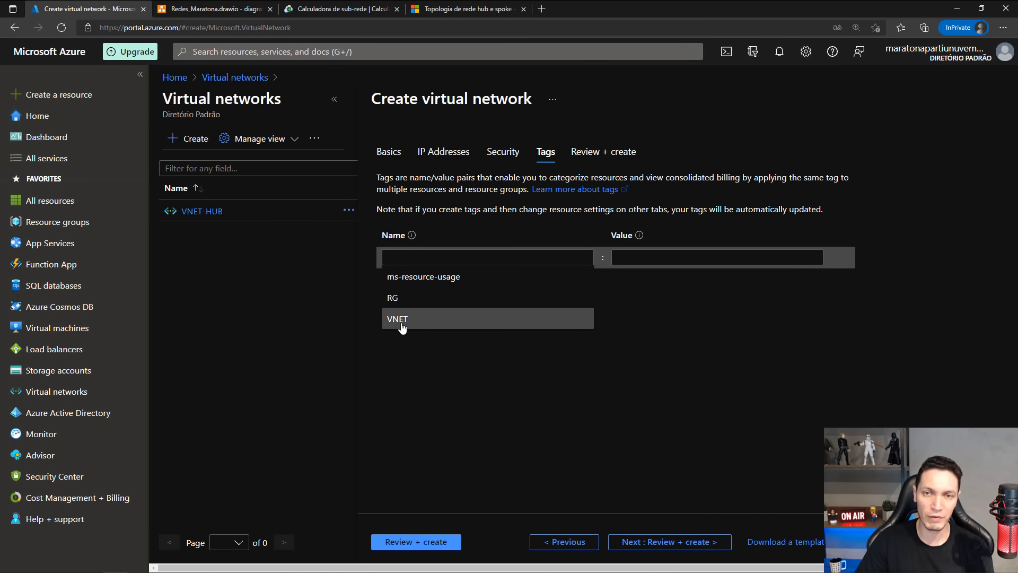
{"action": "left_click", "coordinate": [650, 255]}
{"action": "type", "text": "VNET"}
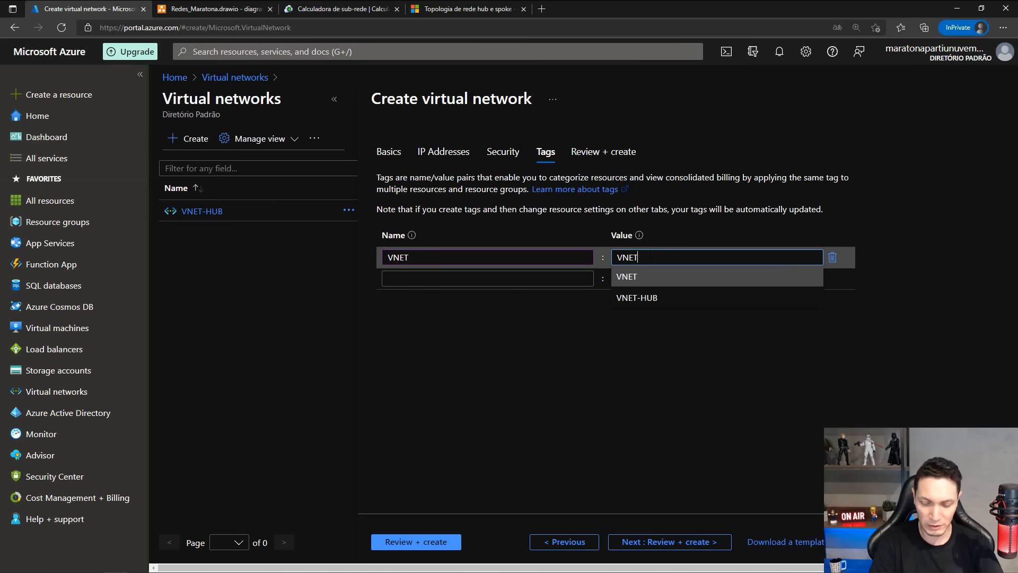
{"action": "type", "text": "-SPL"}
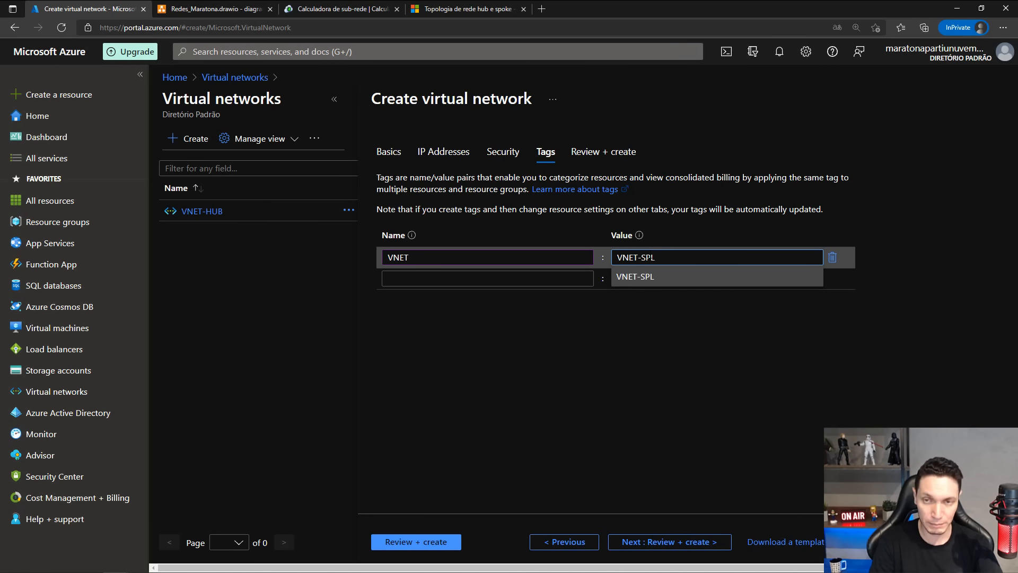
{"action": "key", "text": "BackSpace"}
{"action": "type", "text": "K01"}
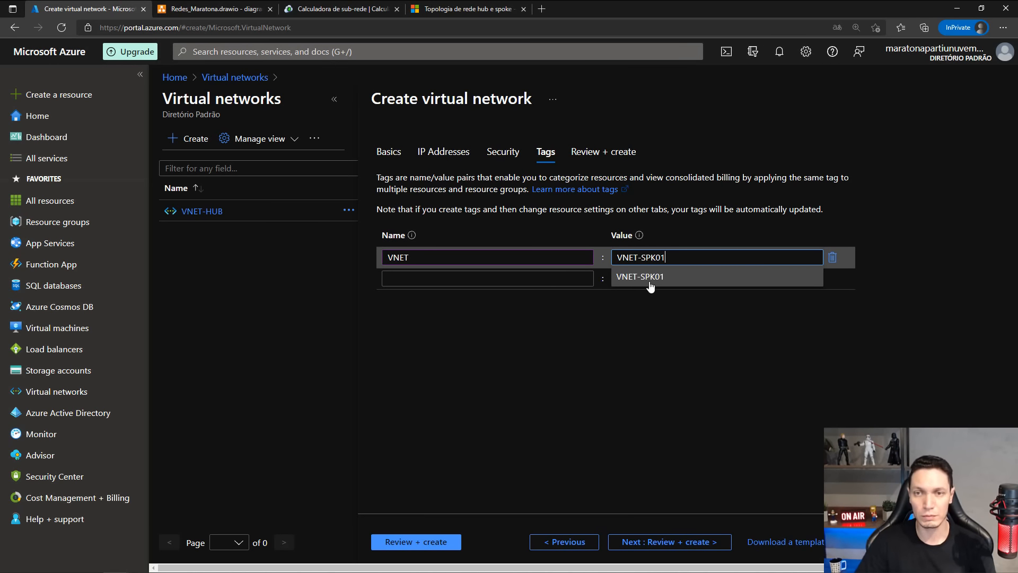
{"action": "left_click", "coordinate": [652, 284]}
Review and create VNET-SPK01, and check for it in the list of virtual networks.
{"action": "left_click", "coordinate": [652, 541]}
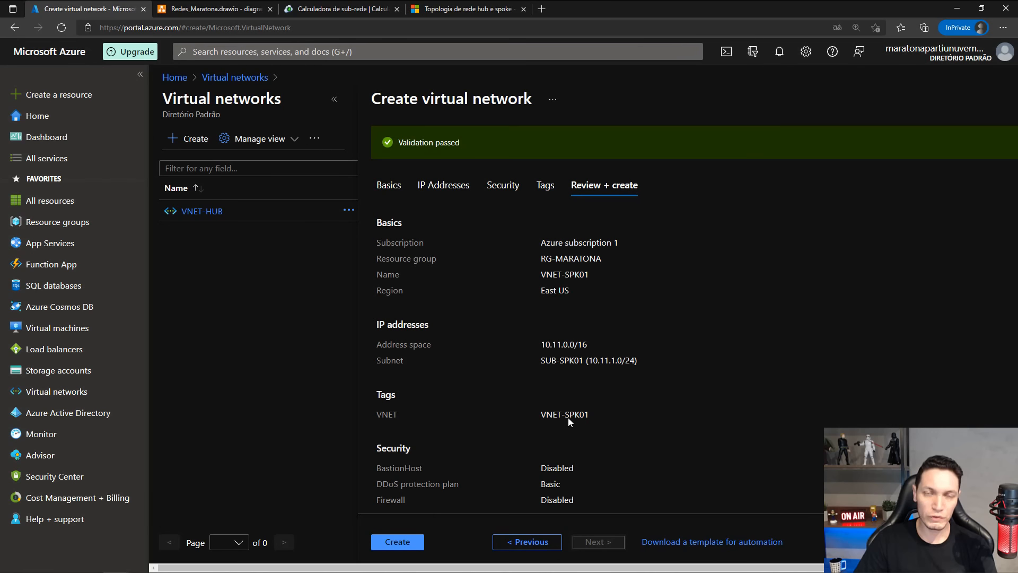
{"action": "left_click", "coordinate": [398, 542]}
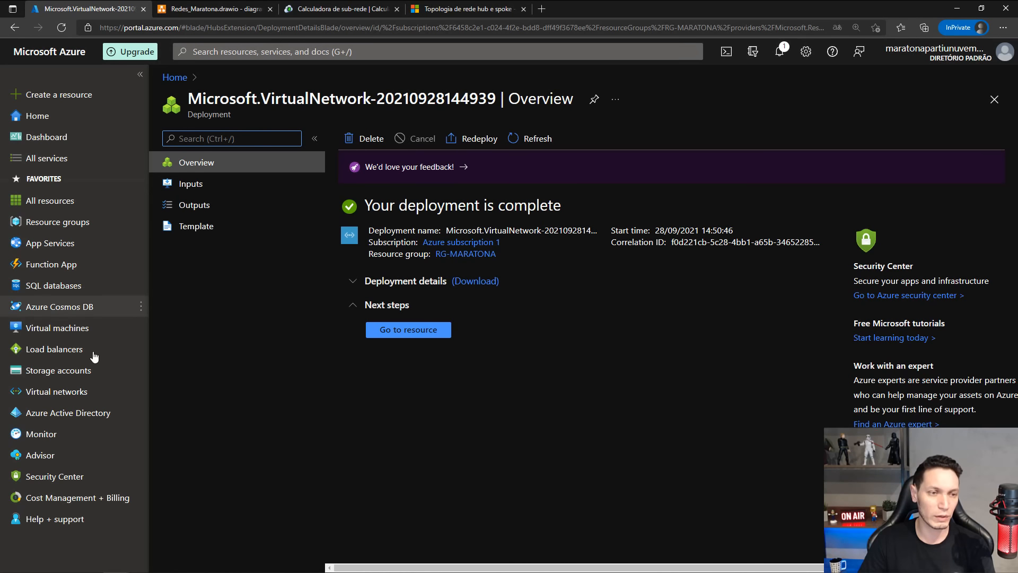
{"action": "left_click", "coordinate": [58, 393]}
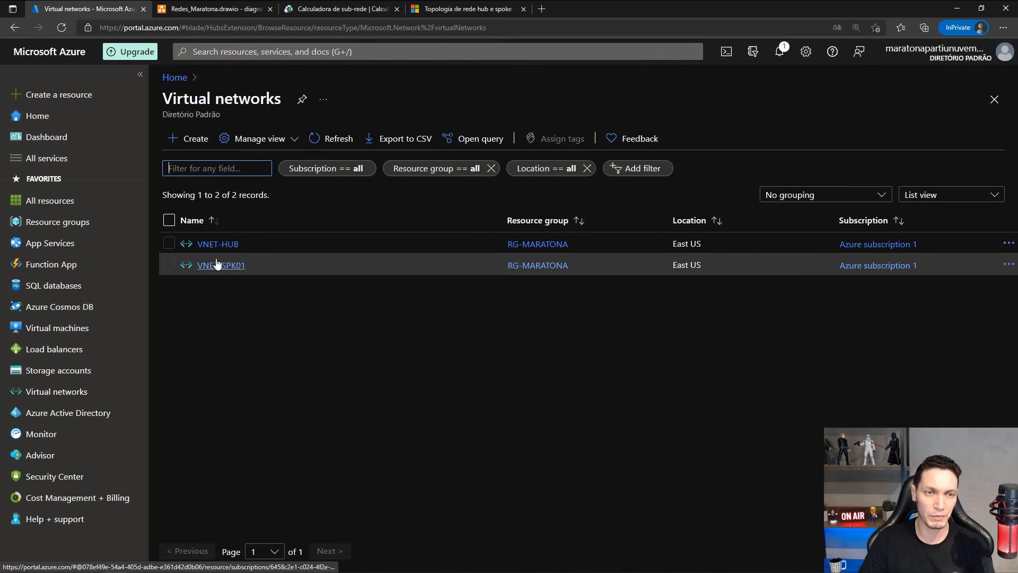
Start a new virtual network named VNET-SPK02 in the RG-MARATONA resource group, keeping the East US region.
{"action": "left_click", "coordinate": [194, 138]}
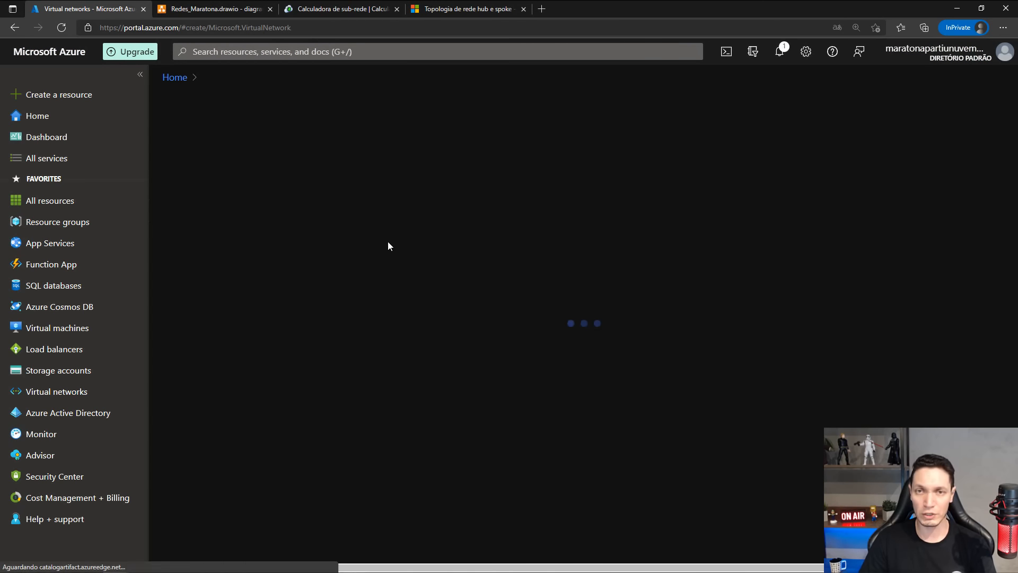
{"action": "left_click", "coordinate": [715, 291]}
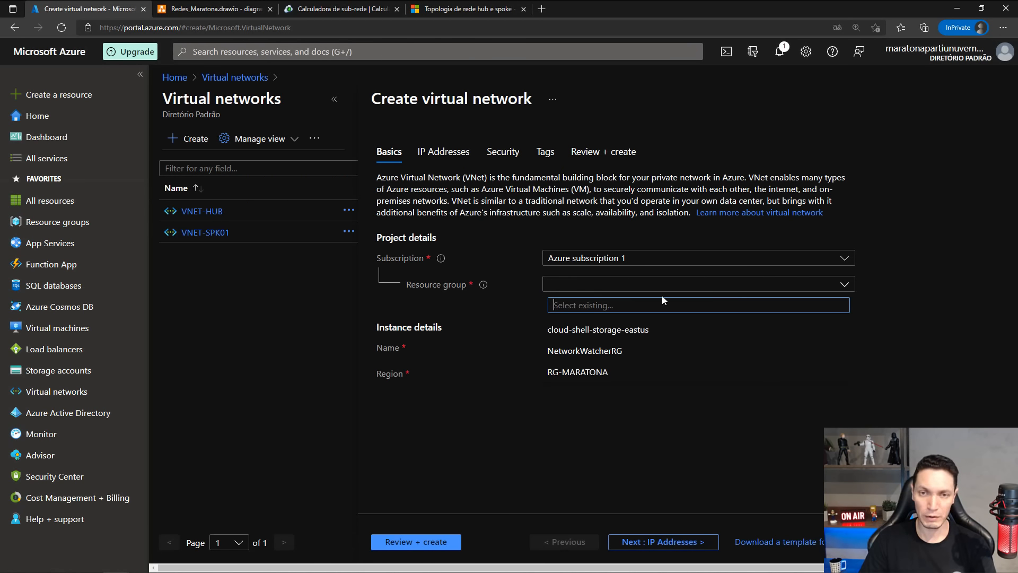
{"action": "left_click", "coordinate": [562, 378]}
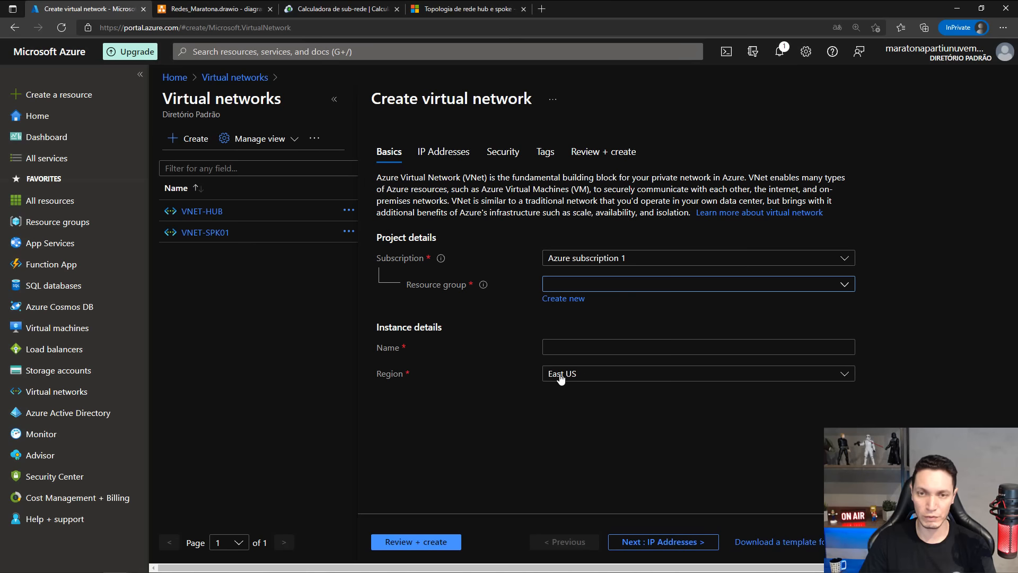
{"action": "left_click", "coordinate": [567, 346]}
{"action": "type", "text": "VN"}
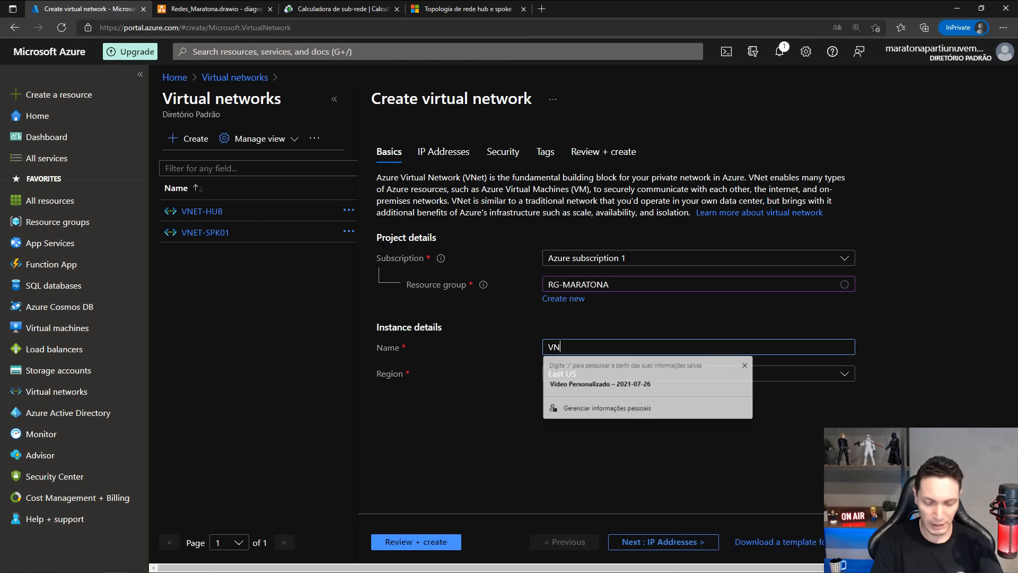
{"action": "type", "text": "ET-SPK02"}
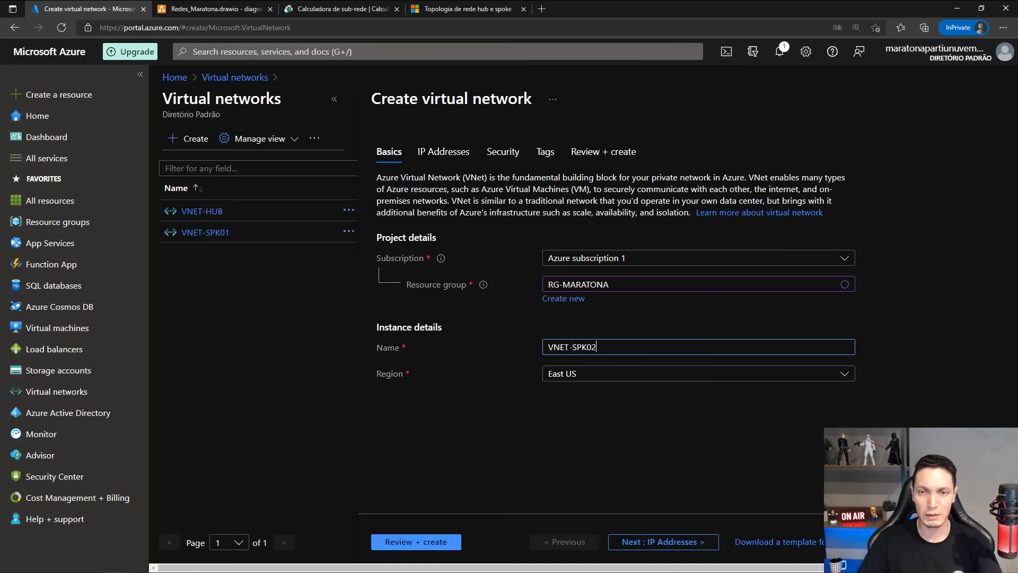
{"action": "left_click", "coordinate": [676, 536]}
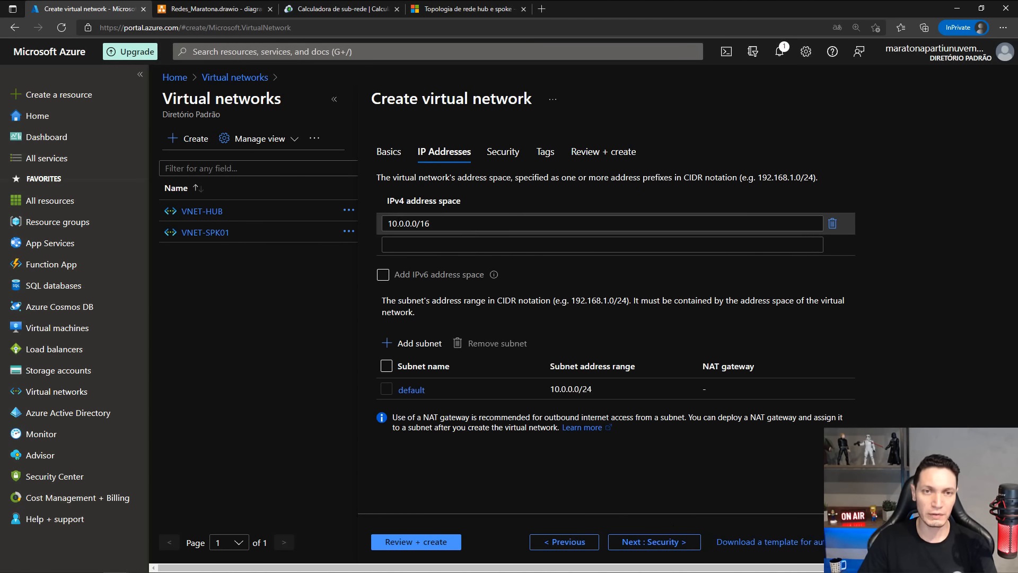
Set the virtual network's IPv4 address space to 10.12.0.0/16.
{"action": "left_click", "coordinate": [396, 223]}
{"action": "key", "text": "Delete"}
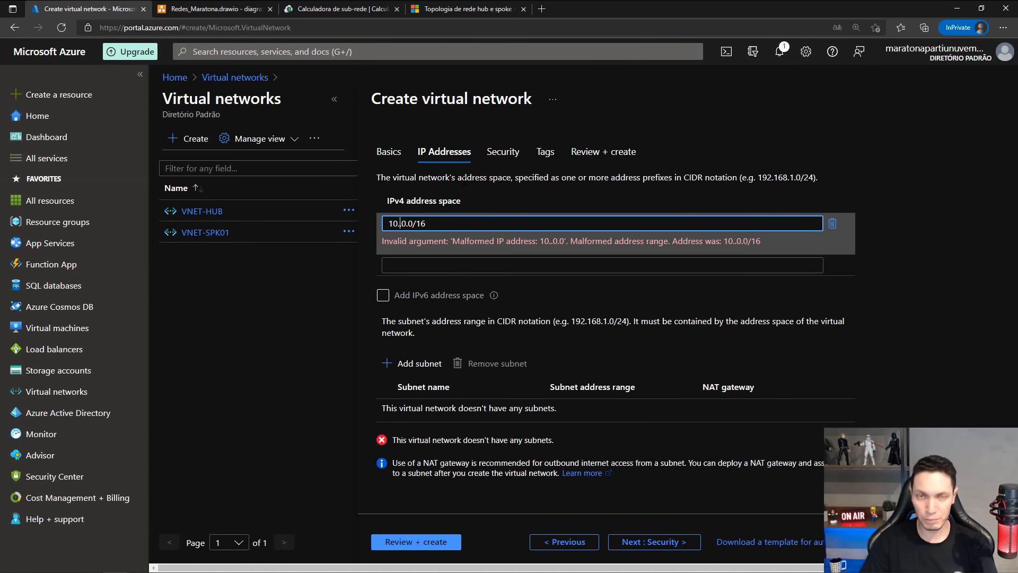
{"action": "type", "text": "10"}
{"action": "key", "text": "Delete"}
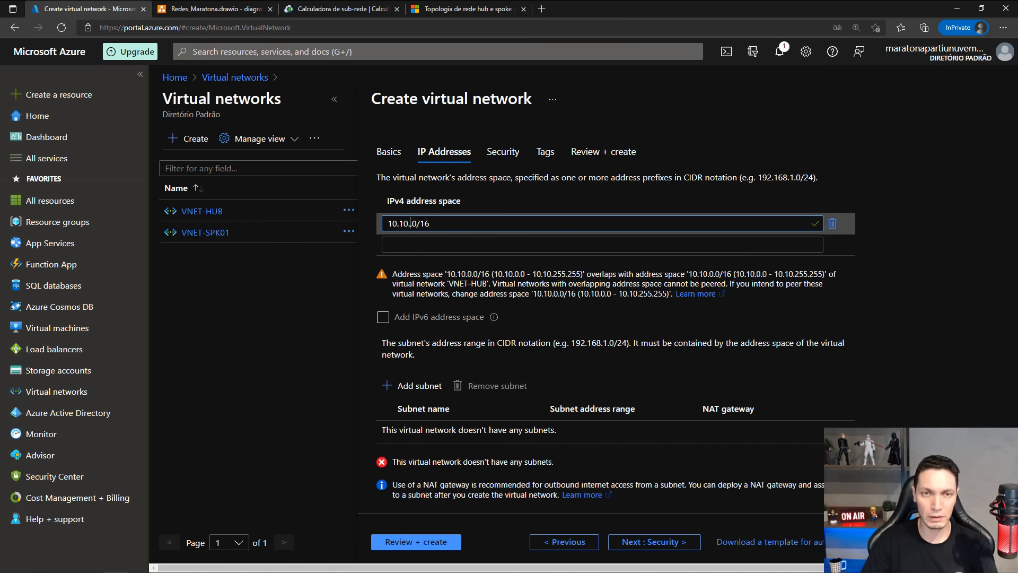
{"action": "type", "text": "2."}
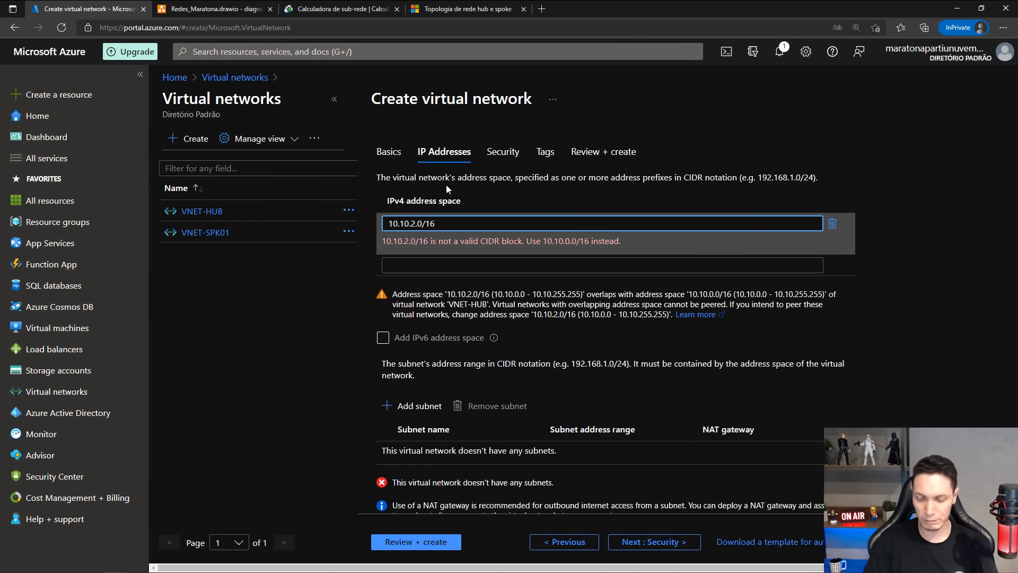
{"action": "key", "text": "BackSpace"}
{"action": "type", "text": "0"}
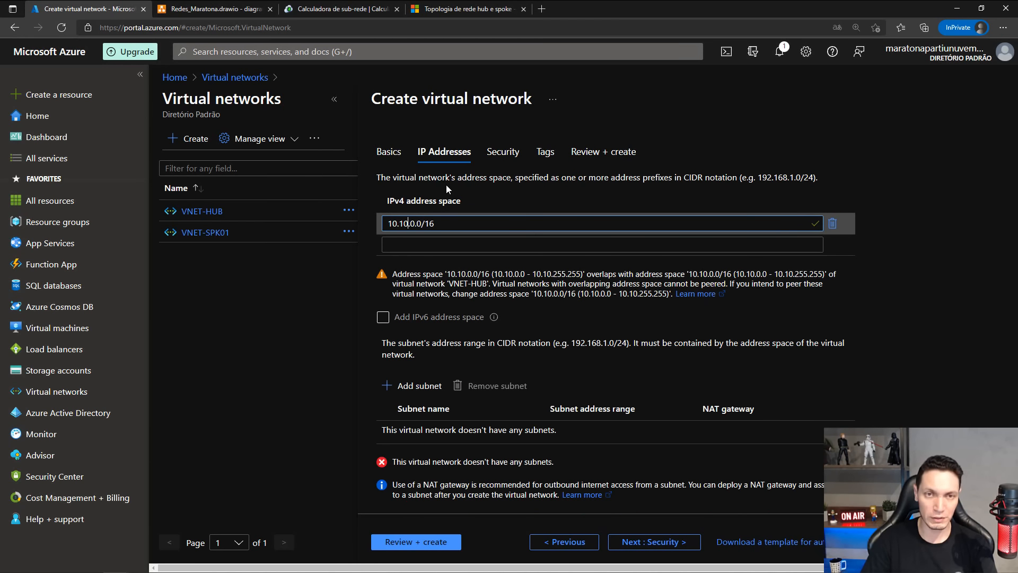
{"action": "key", "text": "BackSpace"}
{"action": "type", "text": "2"}
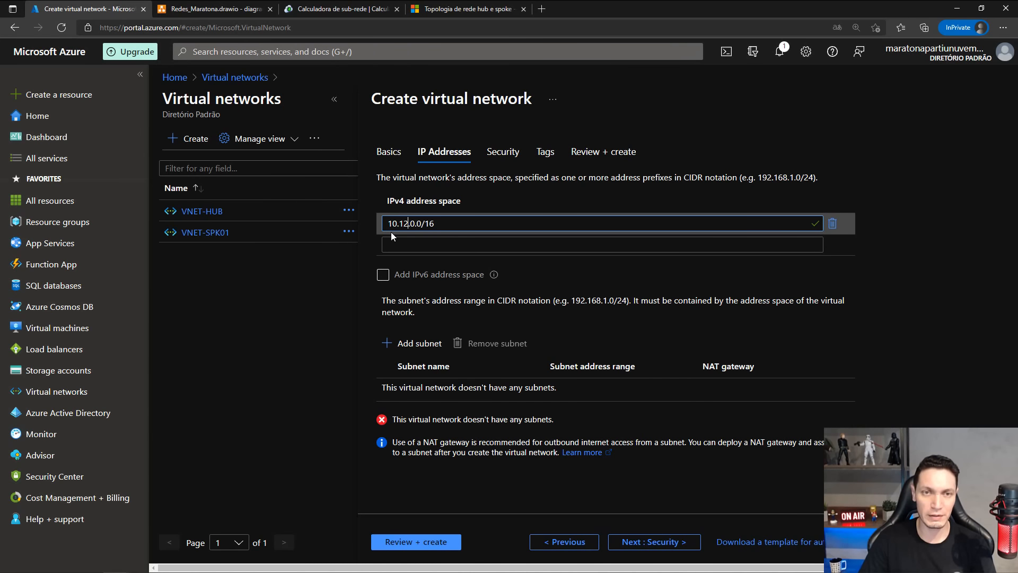
Add a subnet named SUB-SPK02 with address range 10.12.1.0/24.
{"action": "left_click", "coordinate": [418, 343]}
{"action": "left_click", "coordinate": [888, 144]}
{"action": "type", "text": "S"}
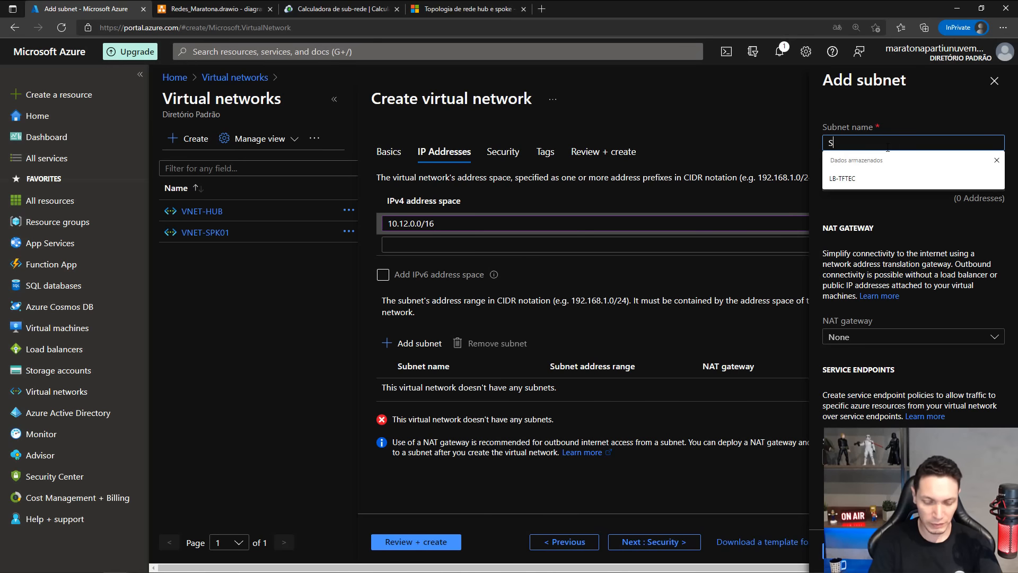
{"action": "type", "text": "UB-S"}
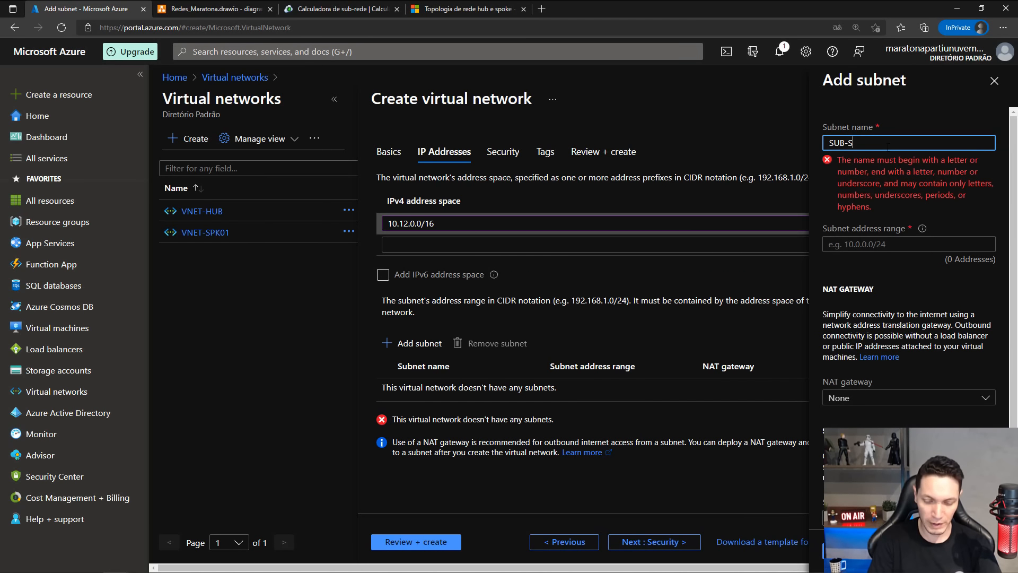
{"action": "type", "text": "PK02"}
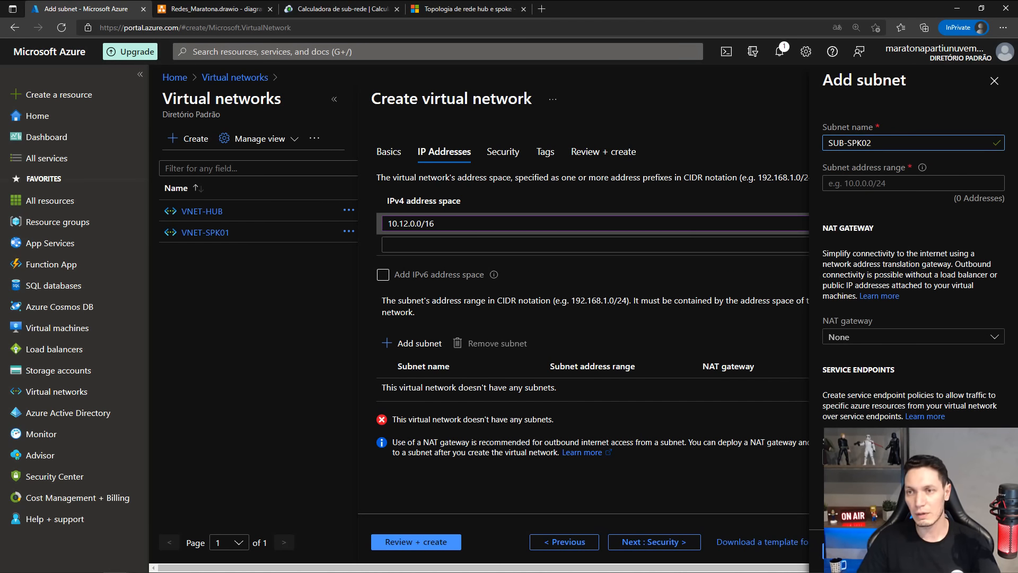
{"action": "key", "text": "Tab"}
{"action": "type", "text": "1"}
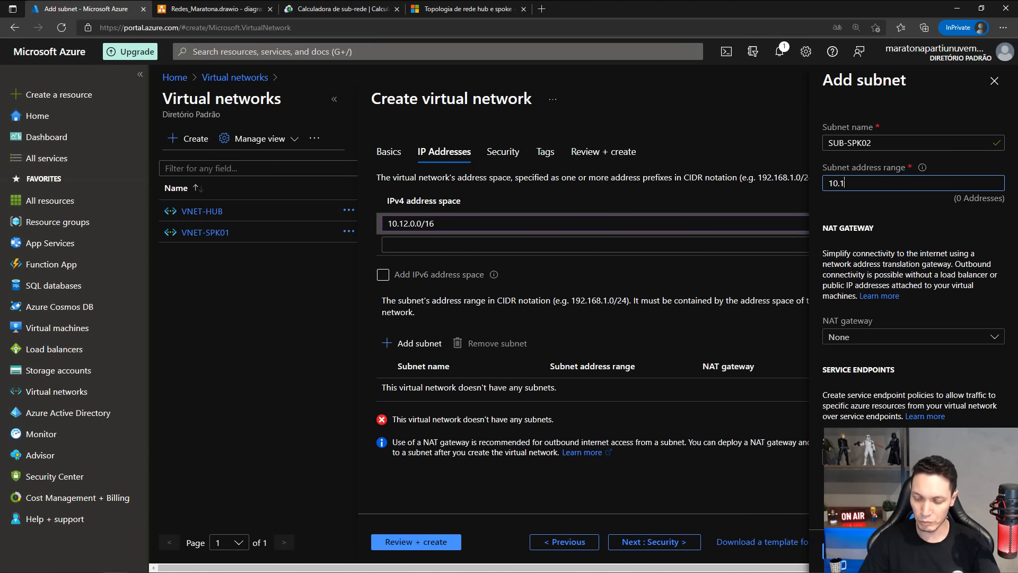
{"action": "type", "text": "0.12.1.0/24"}
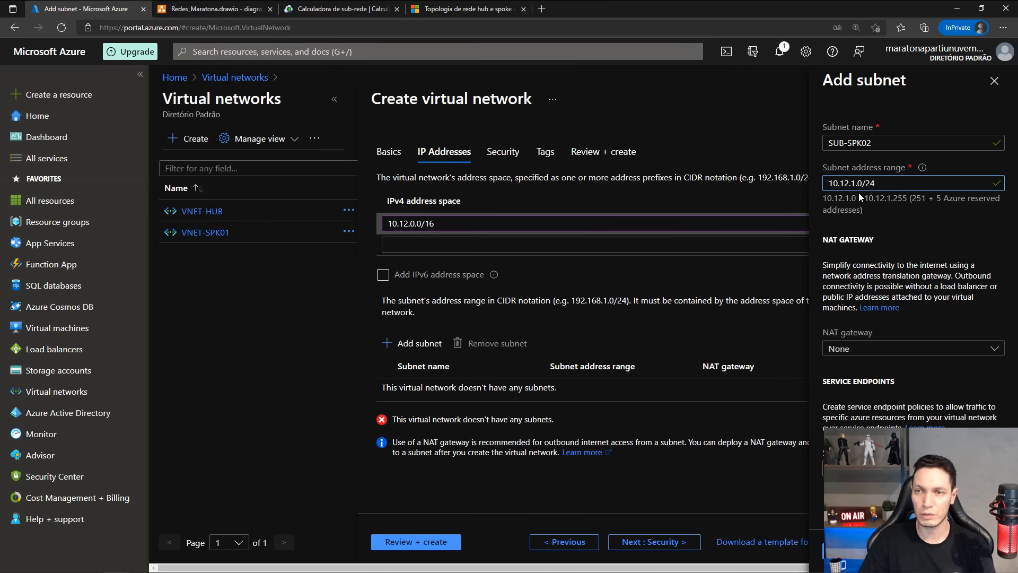
{"action": "left_click", "coordinate": [833, 550]}
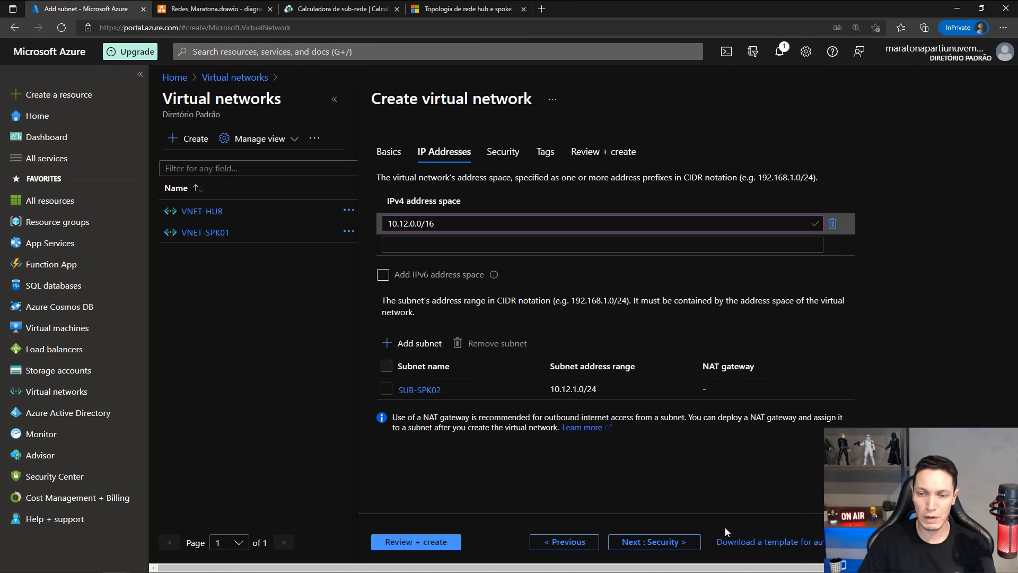
Keep the default security options and tag the virtual network with name VNET and value VNET-SPK02.
{"action": "left_click", "coordinate": [673, 543]}
{"action": "left_click", "coordinate": [633, 543]}
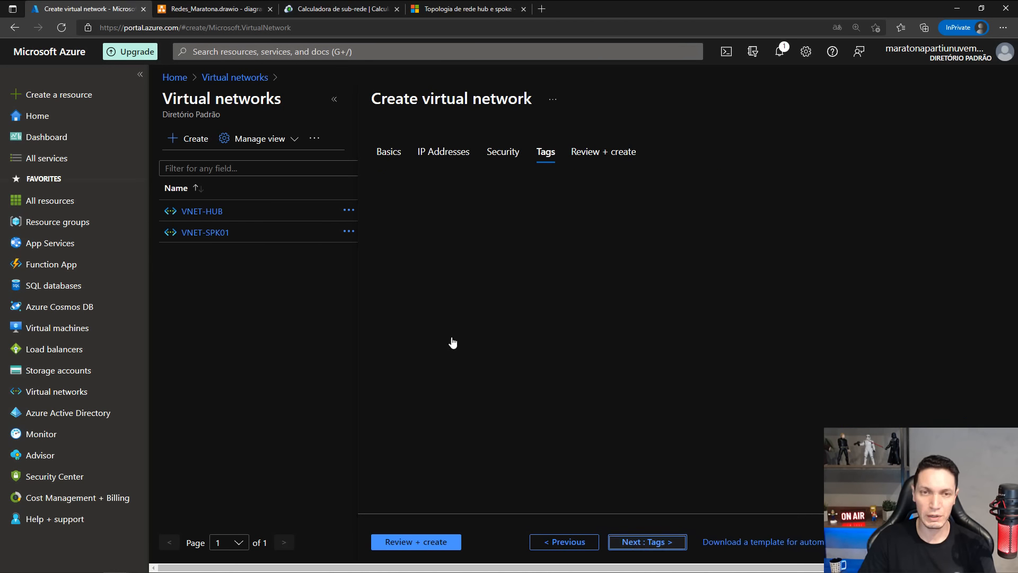
{"action": "left_click", "coordinate": [431, 257]}
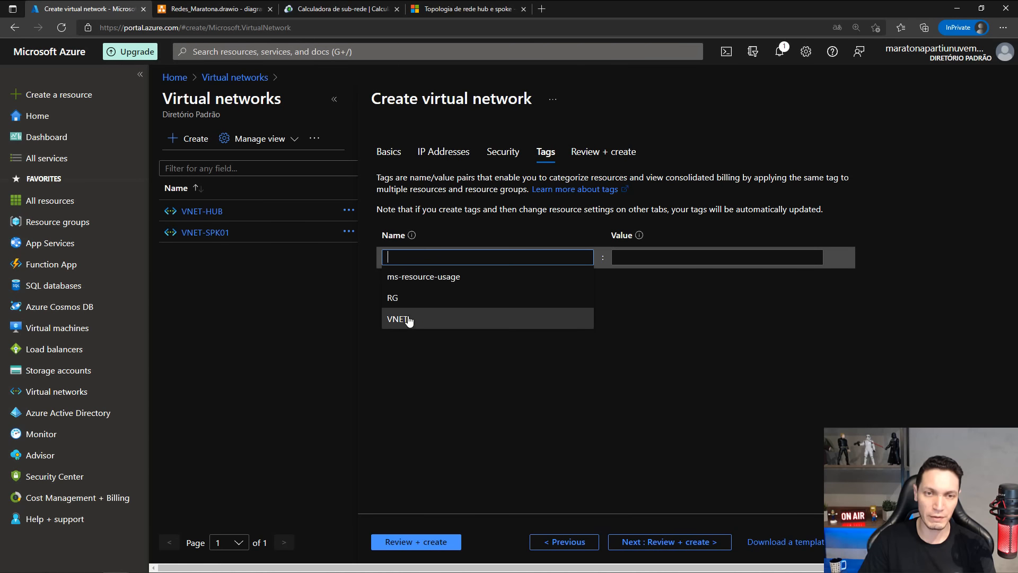
{"action": "left_click", "coordinate": [405, 321]}
{"action": "left_click", "coordinate": [659, 258]}
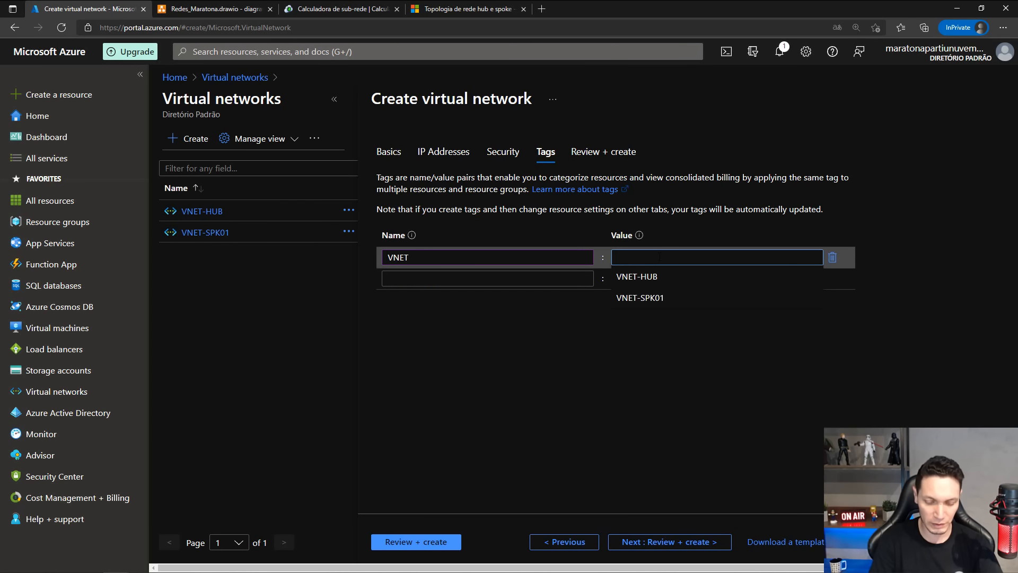
{"action": "type", "text": "VNET-SPK02"}
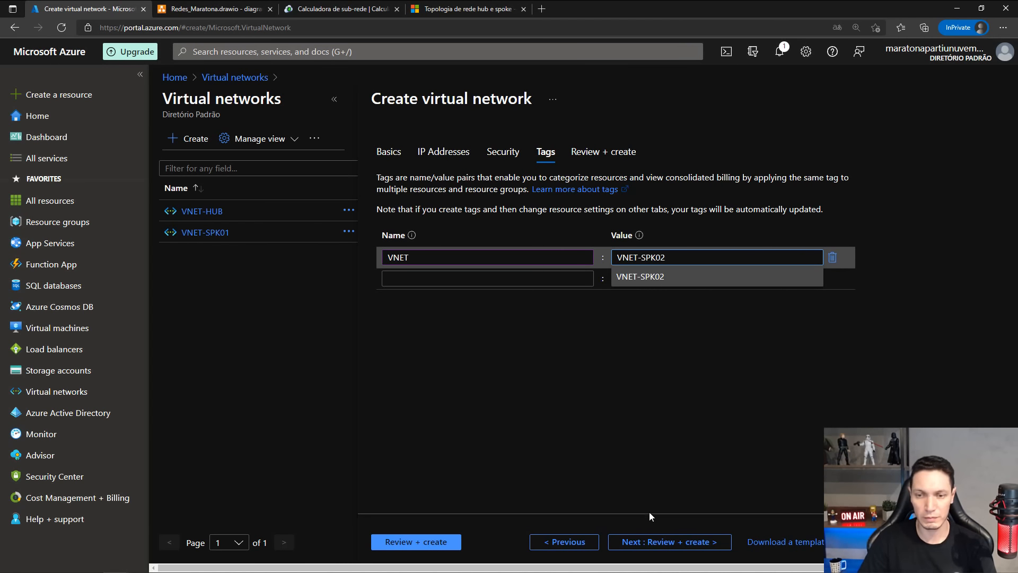
Review and create VNET-SPK02, and consult the Redes_Maratona.drawio network diagram while it deploys.
{"action": "left_click", "coordinate": [660, 541]}
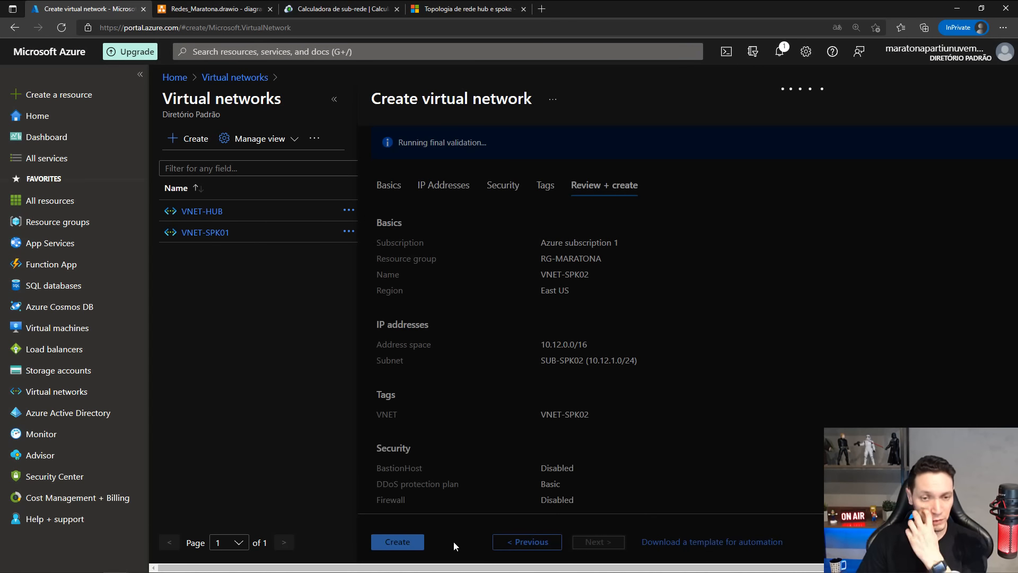
{"action": "left_click", "coordinate": [386, 542]}
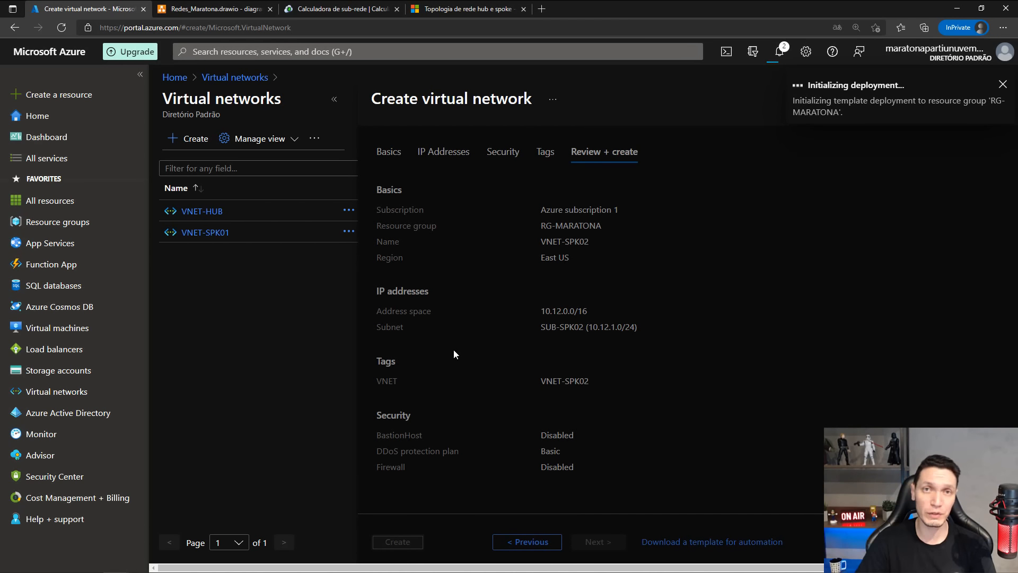
{"action": "left_click", "coordinate": [219, 9]}
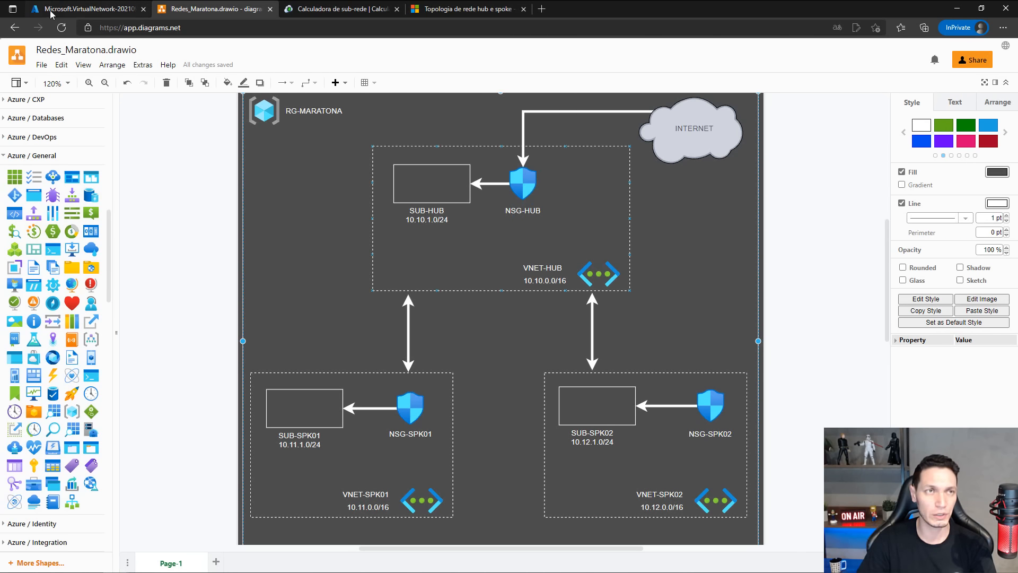
{"action": "left_click", "coordinate": [68, 7]}
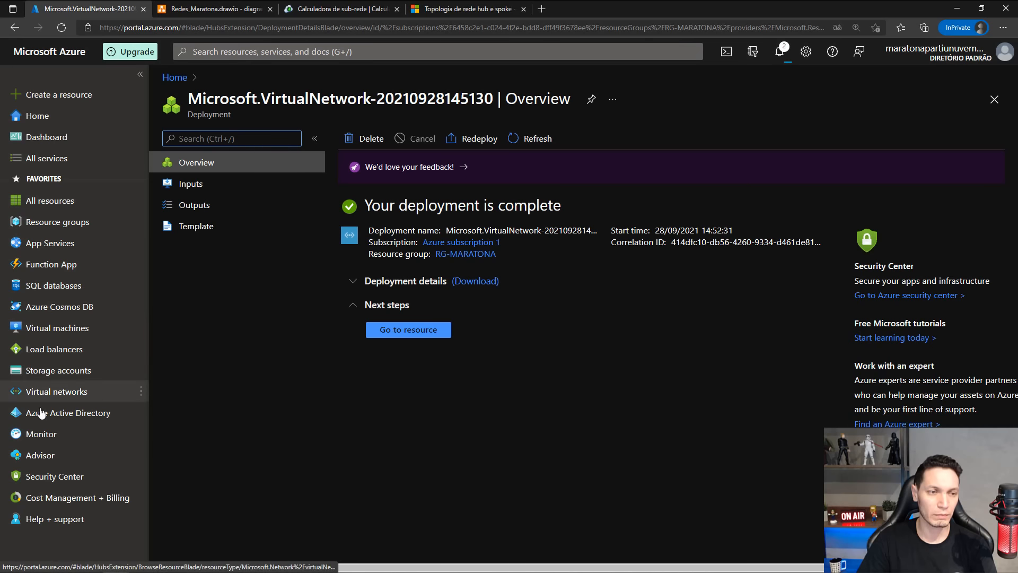
Search the portal for NSG and open the Network security groups service.
{"action": "left_click", "coordinate": [206, 52]}
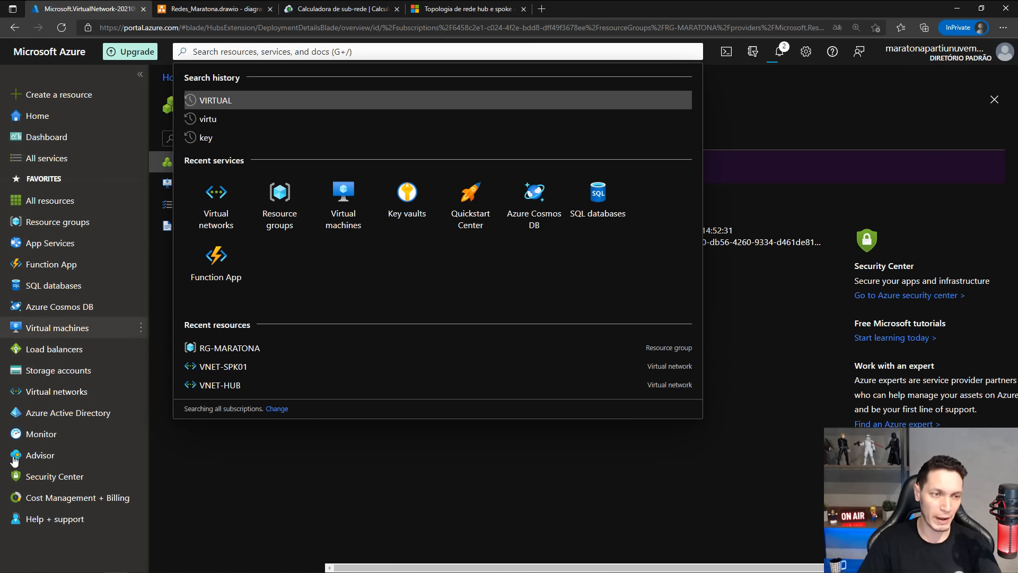
{"action": "type", "text": "NSG"}
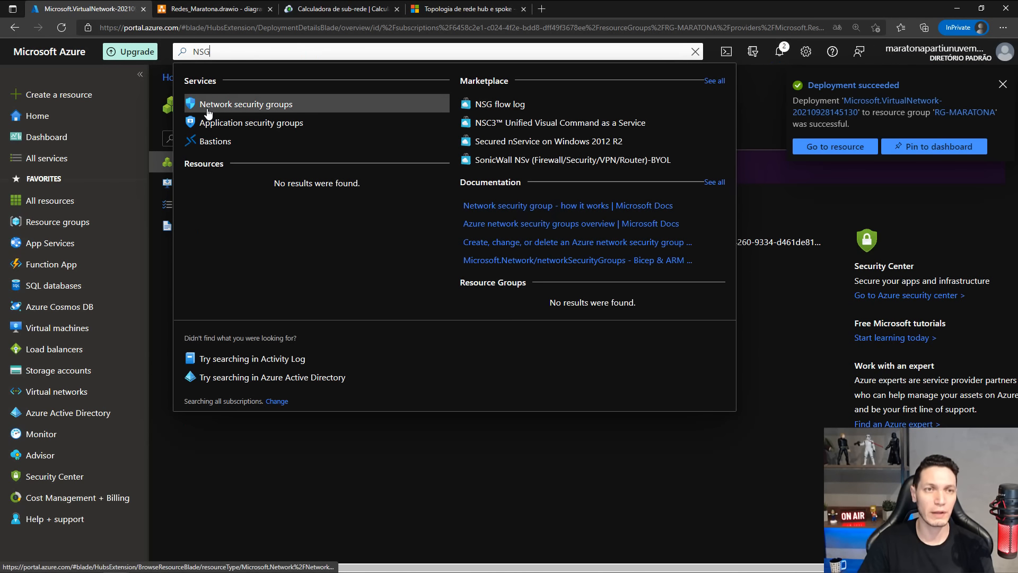
{"action": "left_click", "coordinate": [227, 109]}
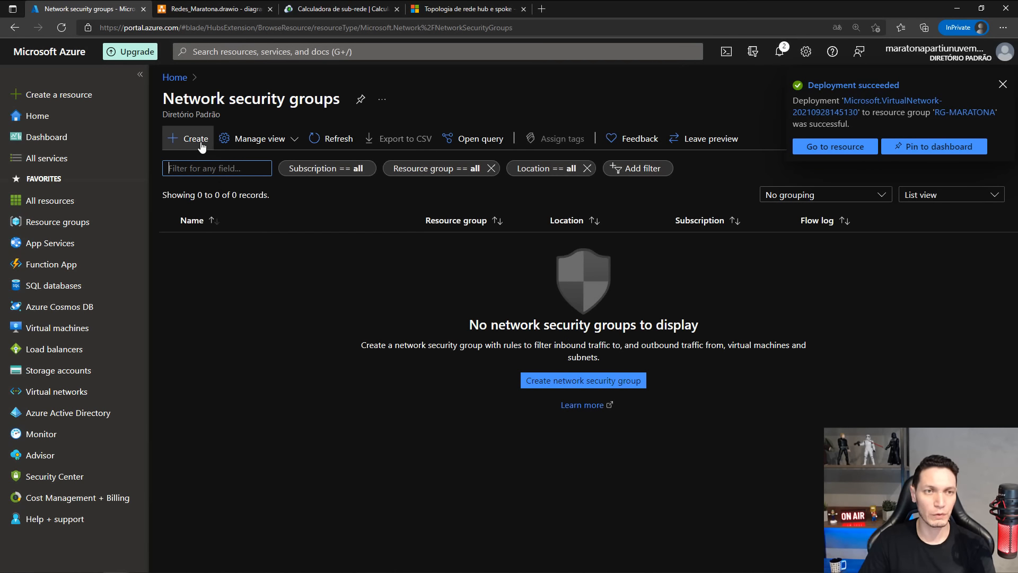
Start a new network security group named NSG-HUB in the RG-MARATONA resource group, keeping the East US region.
{"action": "left_click", "coordinate": [195, 139]}
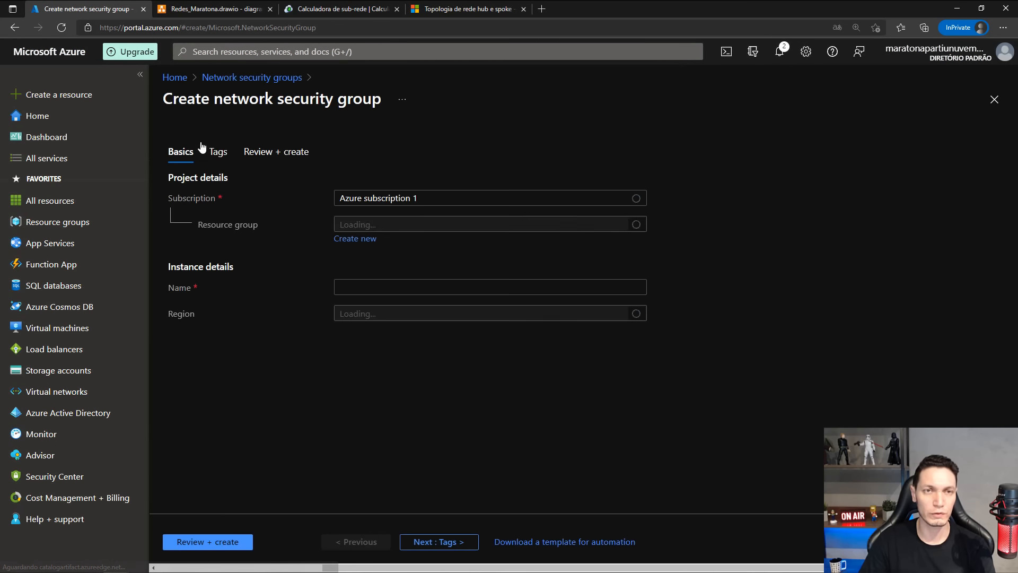
{"action": "left_click", "coordinate": [433, 229]}
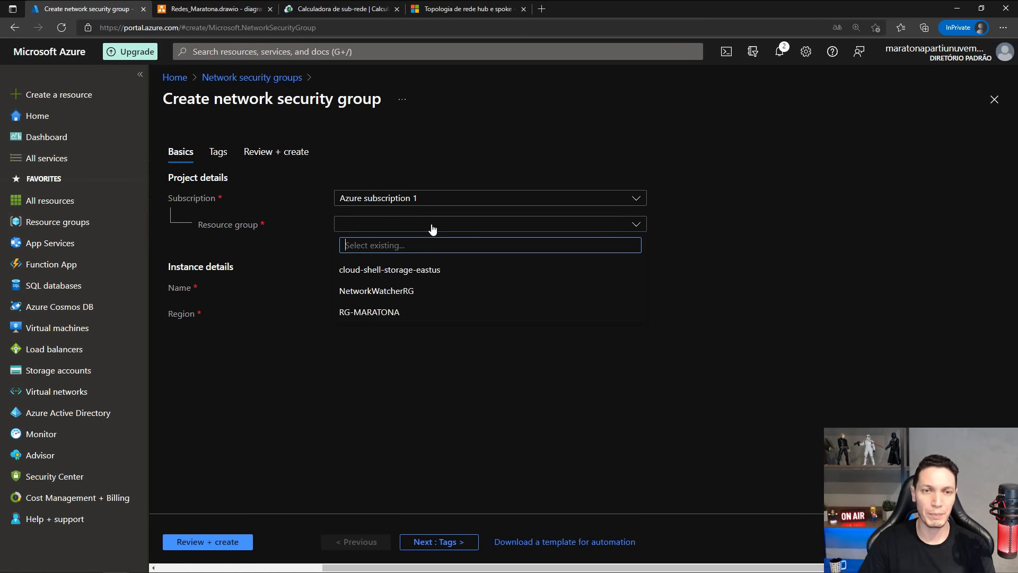
{"action": "left_click", "coordinate": [364, 316]}
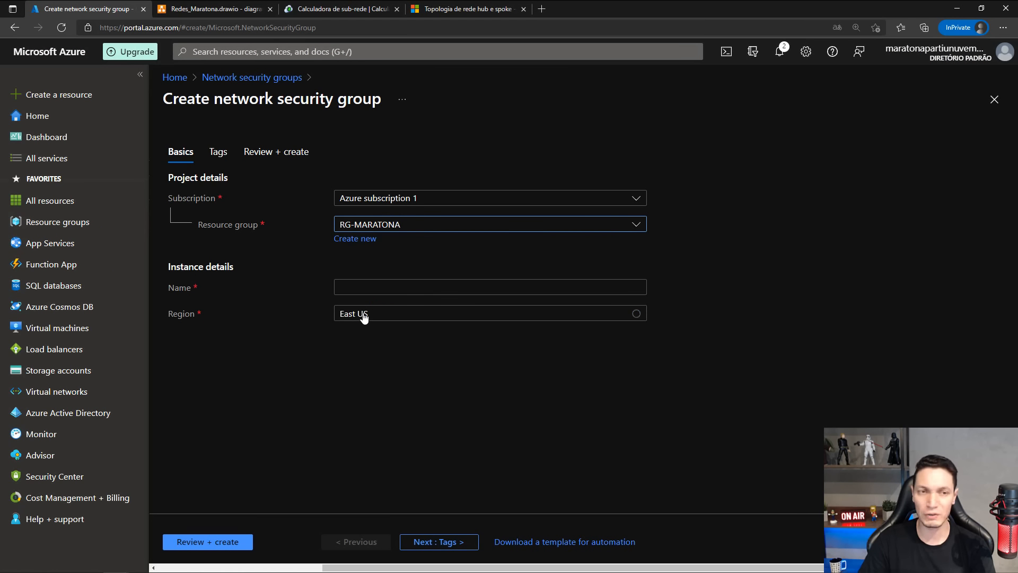
{"action": "left_click", "coordinate": [373, 288]}
{"action": "type", "text": "NSG-HUB"}
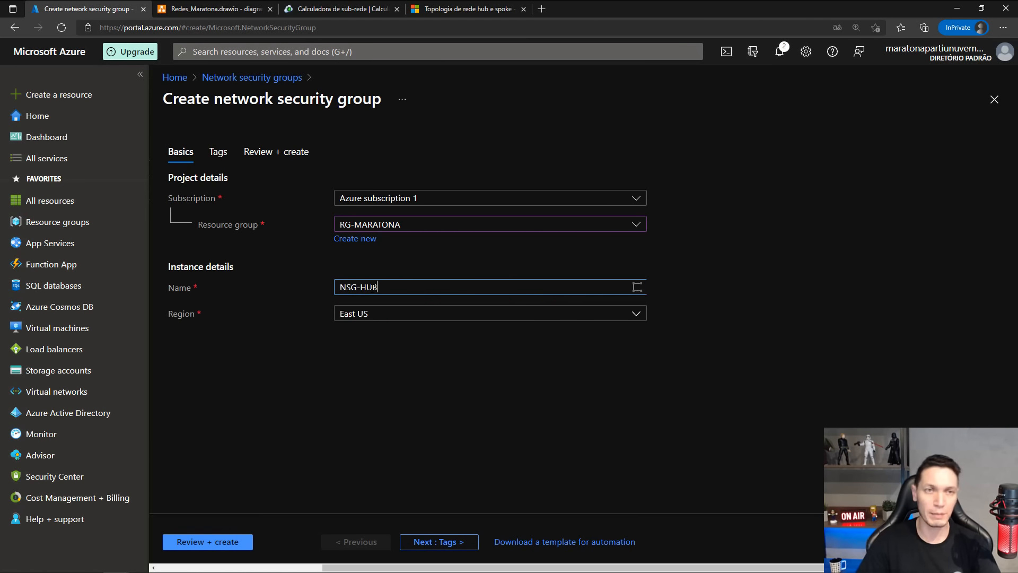
Tag the new network security group with name NSG and value NSG-HUB.
{"action": "left_click", "coordinate": [443, 541]}
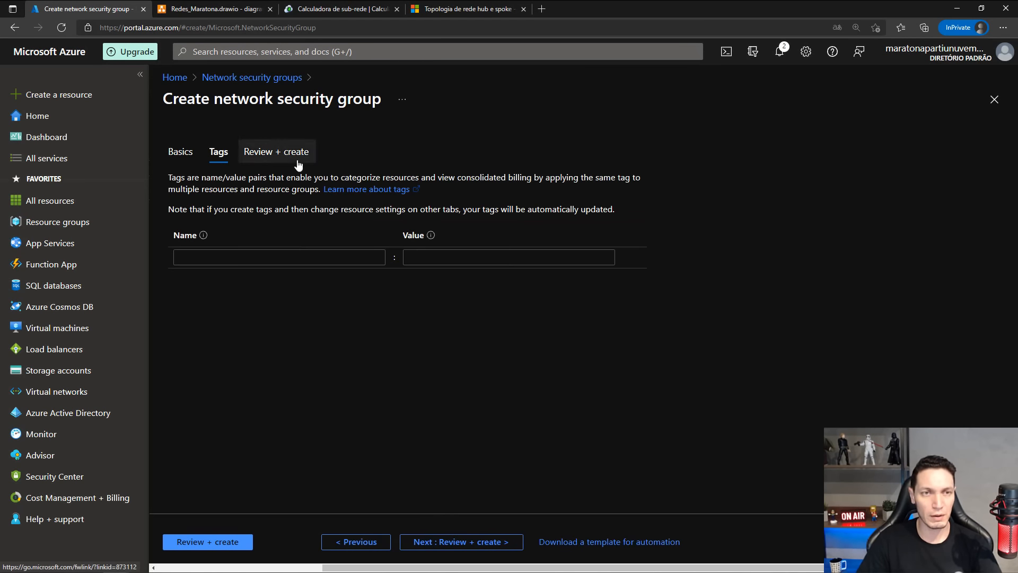
{"action": "left_click", "coordinate": [299, 258]}
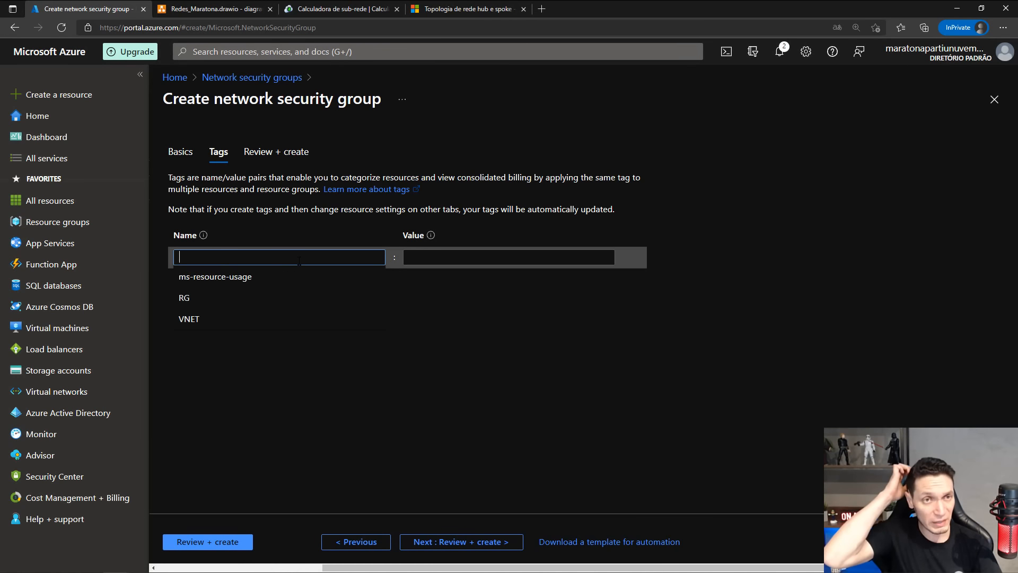
{"action": "type", "text": "NSG"}
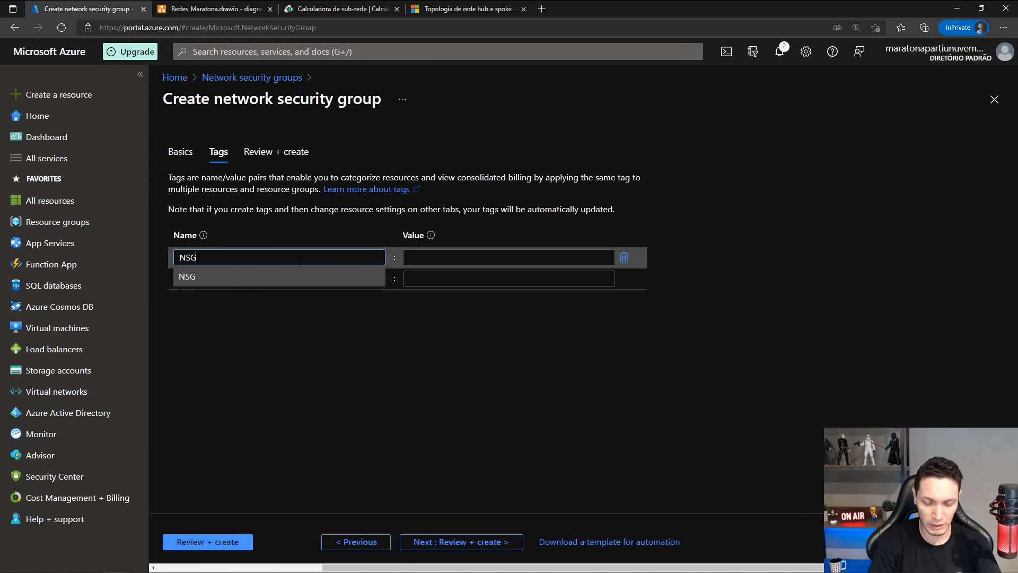
{"action": "type", "text": "-HUB"}
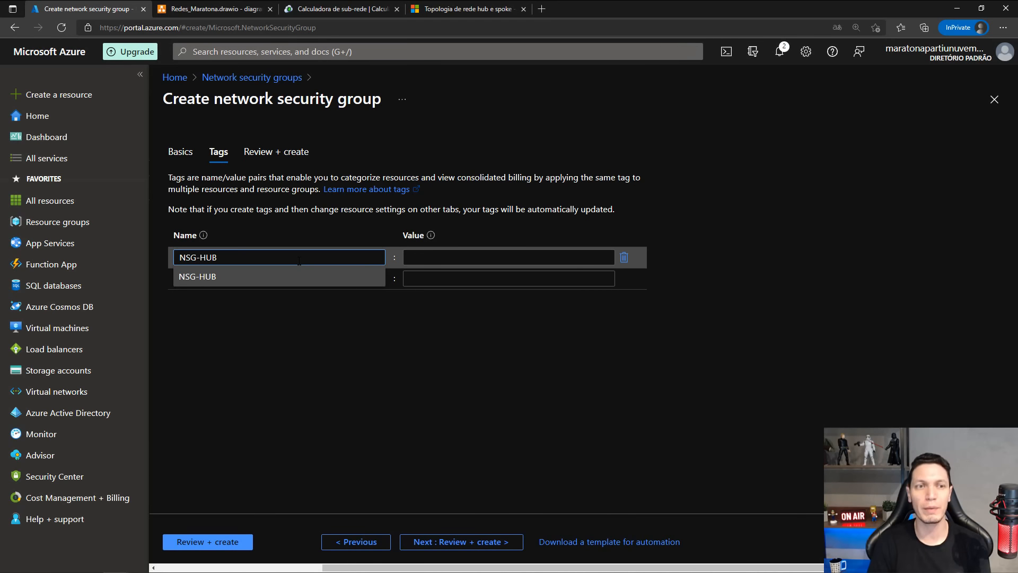
{"action": "left_click_drag", "start_coordinate": [219, 254], "coordinate": [151, 241]}
{"action": "key", "text": "ctrl+c"}
{"action": "key", "text": "BackSpace"}
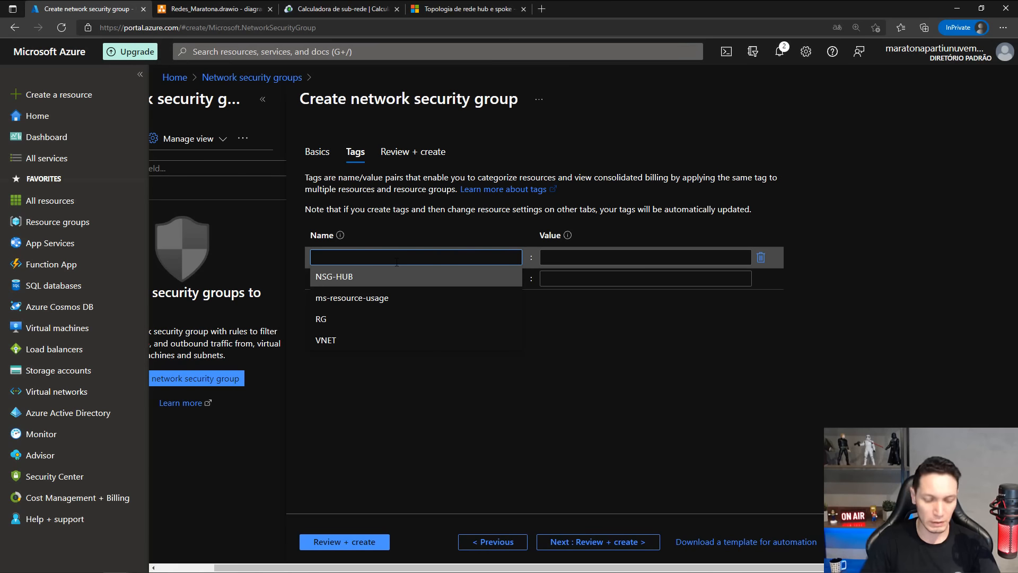
{"action": "type", "text": "NSG"}
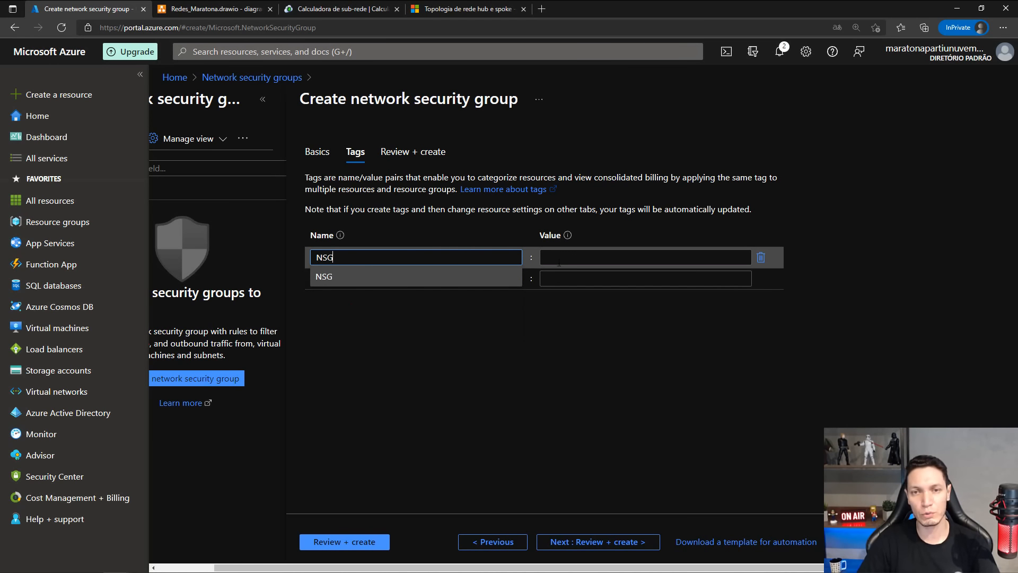
{"action": "left_click", "coordinate": [561, 258]}
{"action": "key", "text": "ctrl+v"}
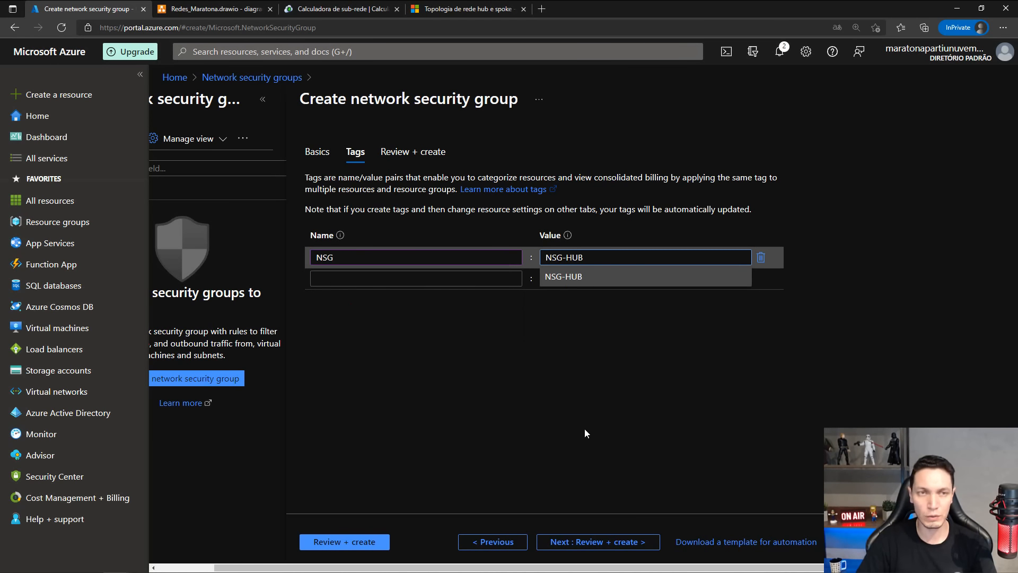
{"action": "left_click", "coordinate": [265, 101]}
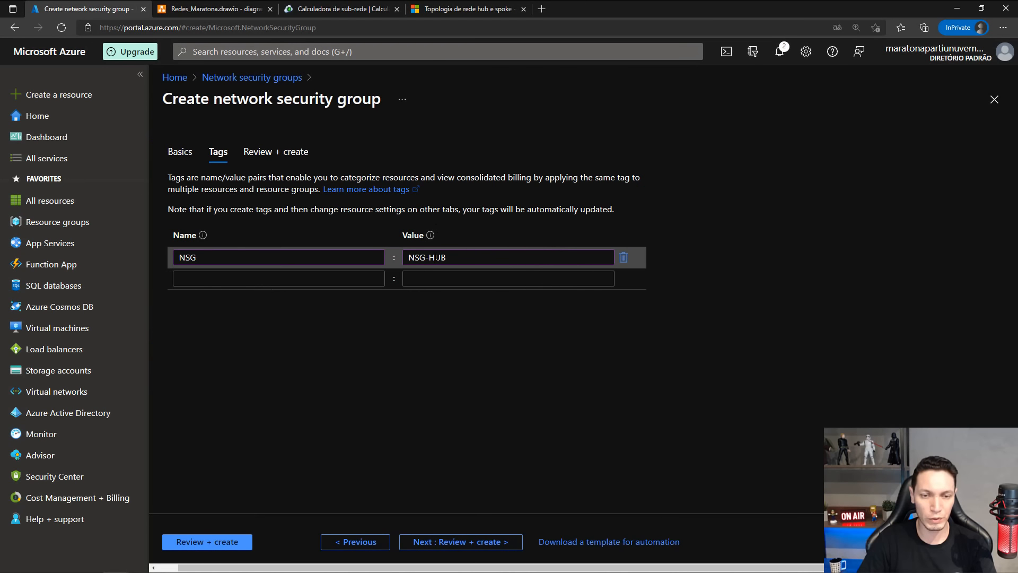
Review and create NSG-HUB, and return to the Network security groups list.
{"action": "left_click", "coordinate": [463, 537]}
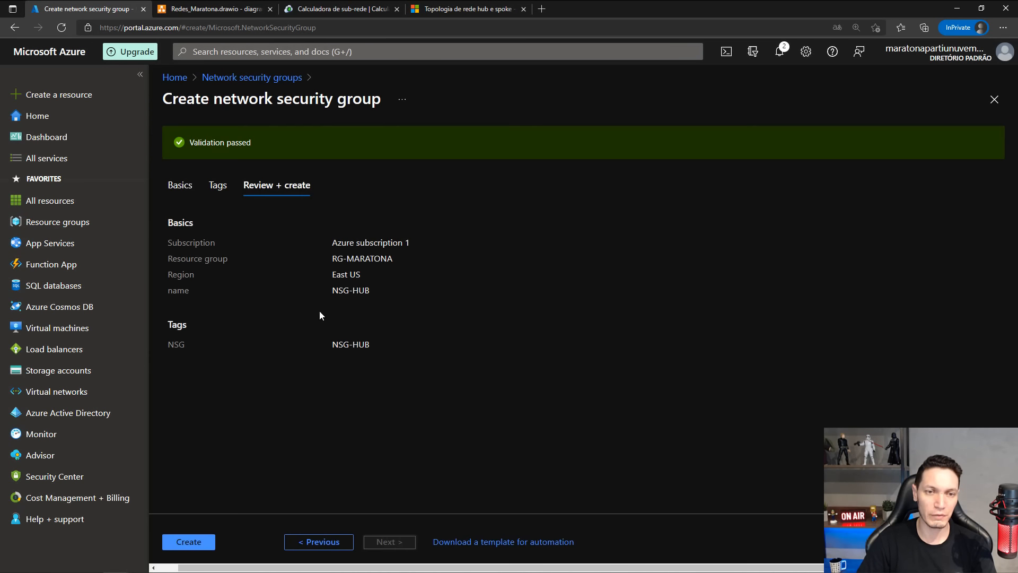
{"action": "left_click", "coordinate": [186, 541]}
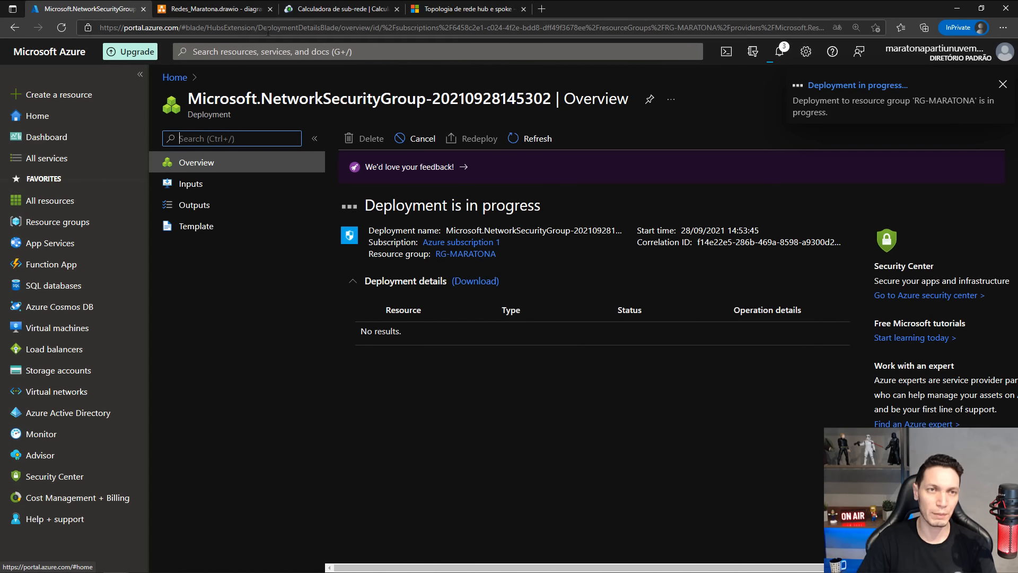
{"action": "left_click", "coordinate": [218, 51]}
{"action": "left_click", "coordinate": [215, 222]}
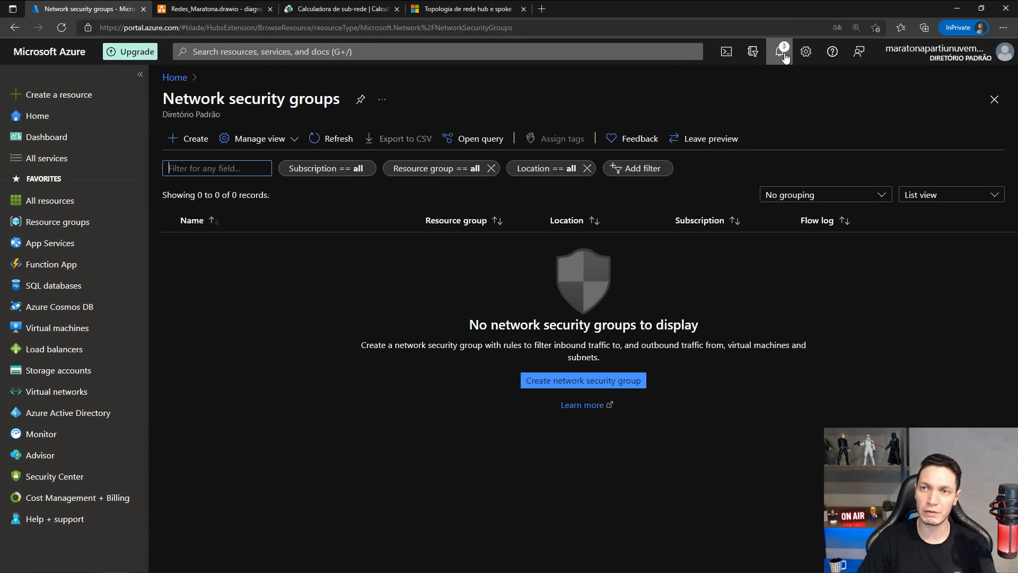
Start a new network security group named NSG-SPK01 in the RG-MARATONA resource group, keeping the East US region.
{"action": "left_click", "coordinate": [193, 140]}
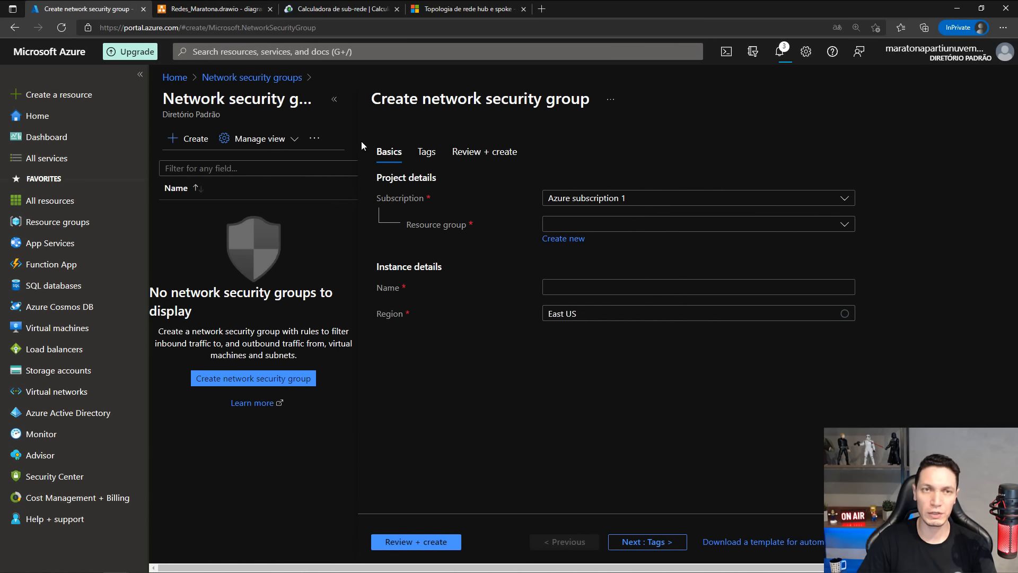
{"action": "left_click", "coordinate": [334, 100]}
{"action": "left_click", "coordinate": [408, 224]}
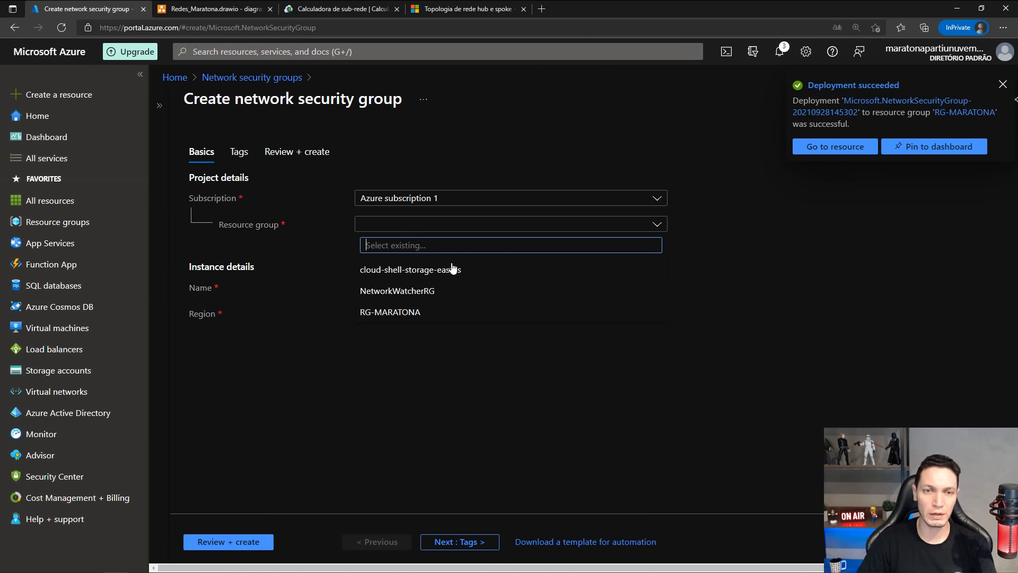
{"action": "left_click", "coordinate": [386, 313]}
{"action": "left_click", "coordinate": [379, 286]}
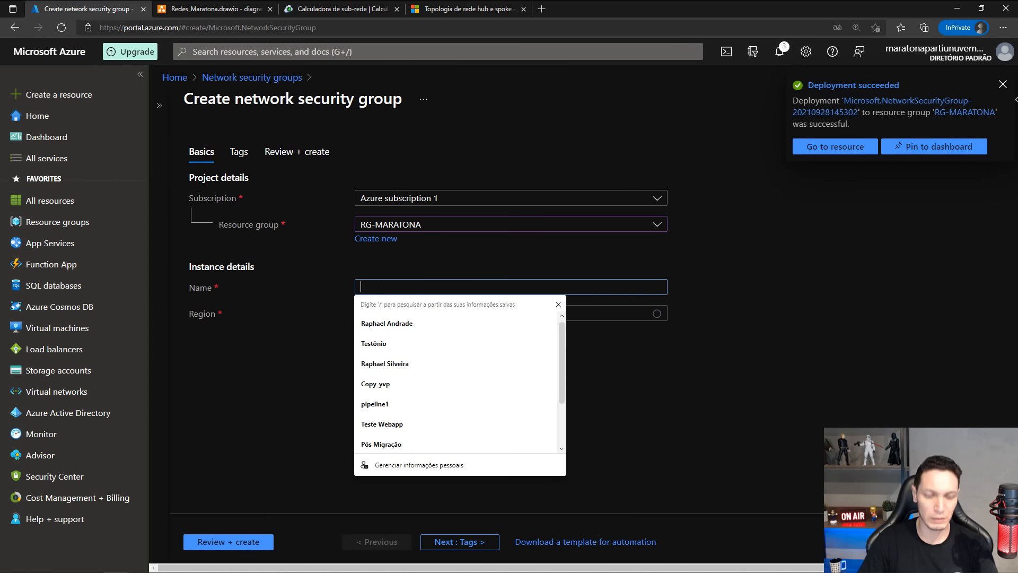
{"action": "type", "text": "NSG-S"}
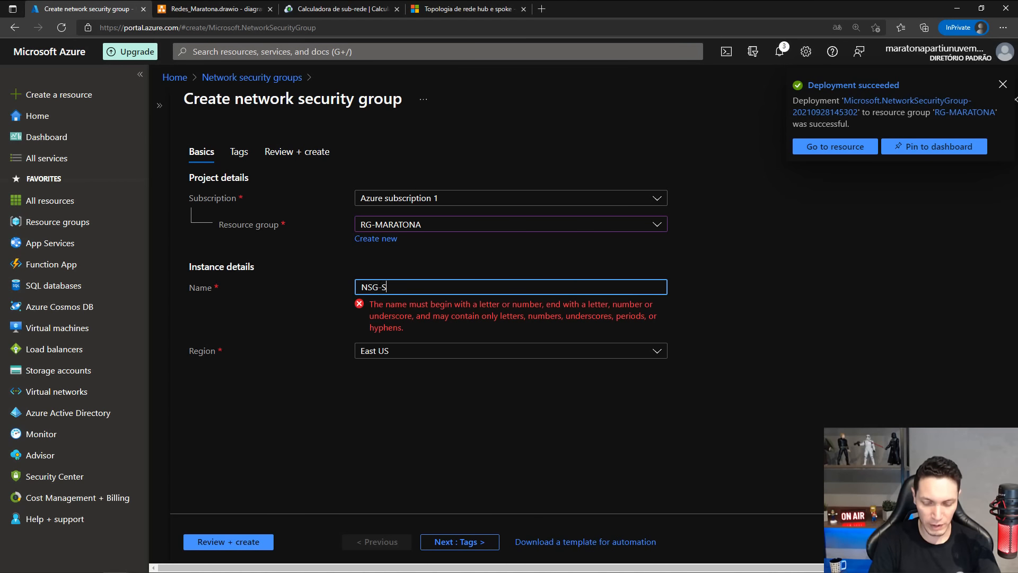
{"action": "type", "text": "PK01"}
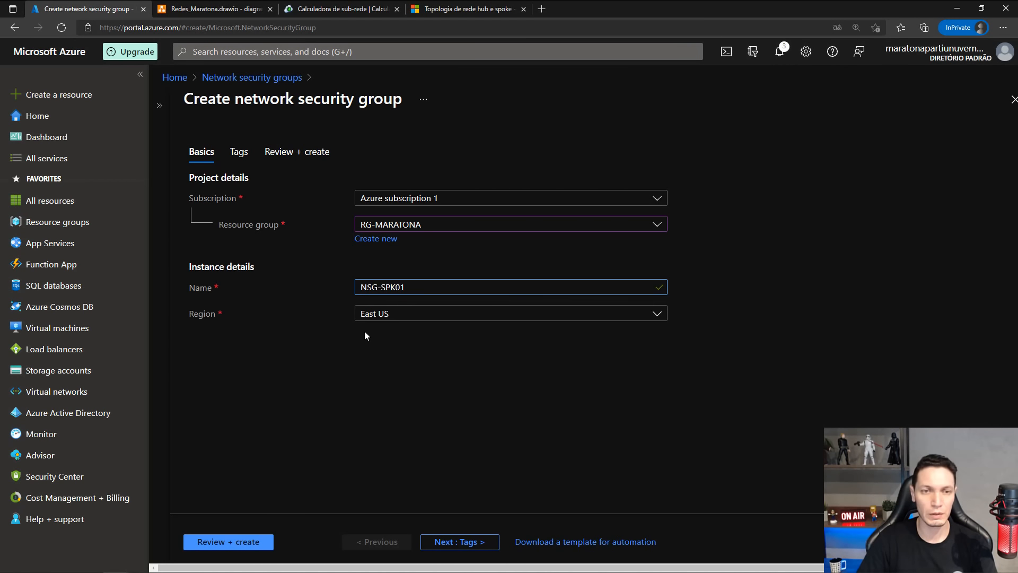
Tag the new network security group with name NSG and value NSG-SPK01.
{"action": "left_click", "coordinate": [436, 543]}
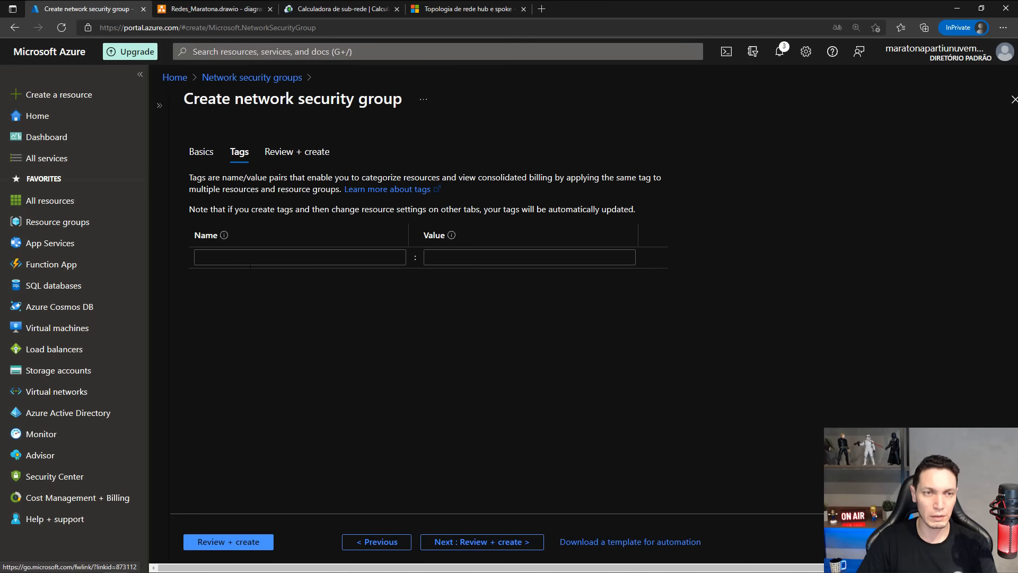
{"action": "left_click", "coordinate": [251, 260]}
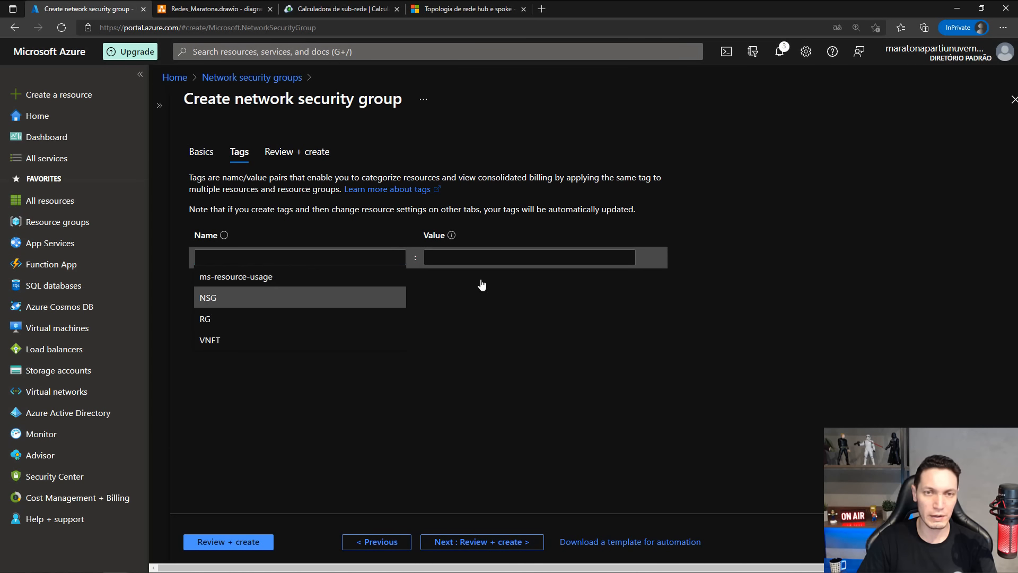
{"action": "key", "text": "Return"}
{"action": "left_click", "coordinate": [492, 257]}
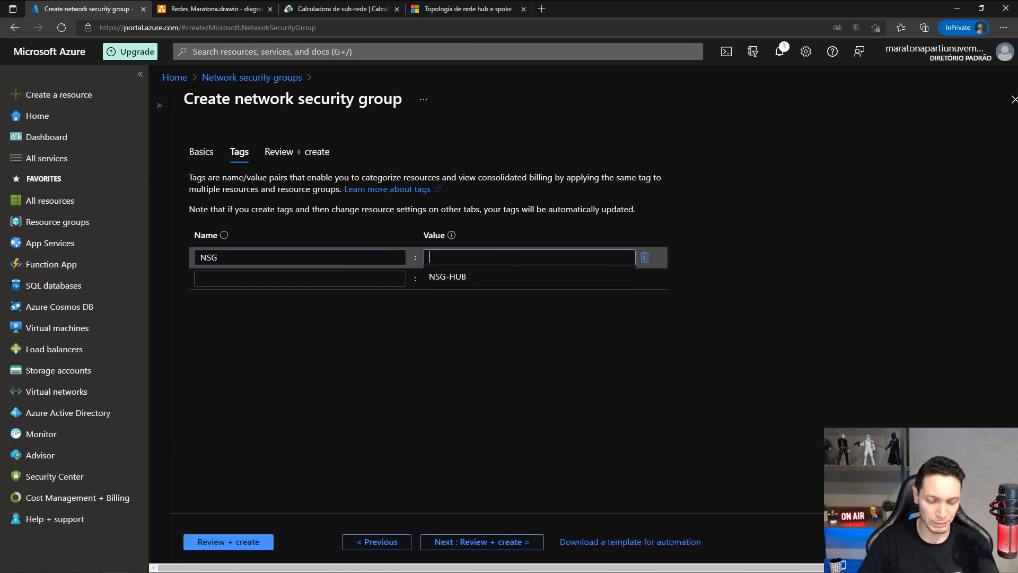
{"action": "type", "text": "NSG-SPK0"}
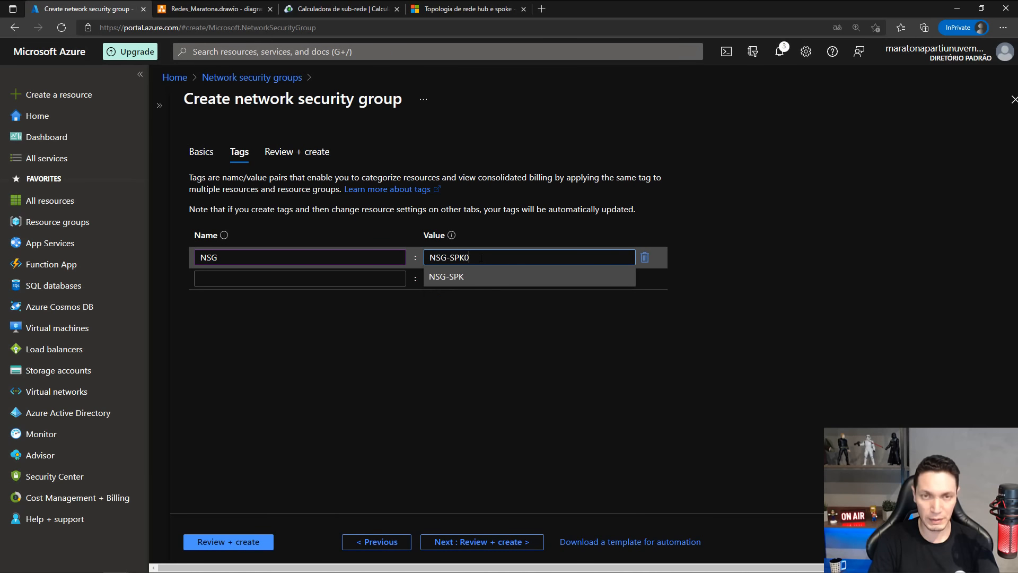
{"action": "type", "text": "1"}
{"action": "left_click", "coordinate": [477, 385]}
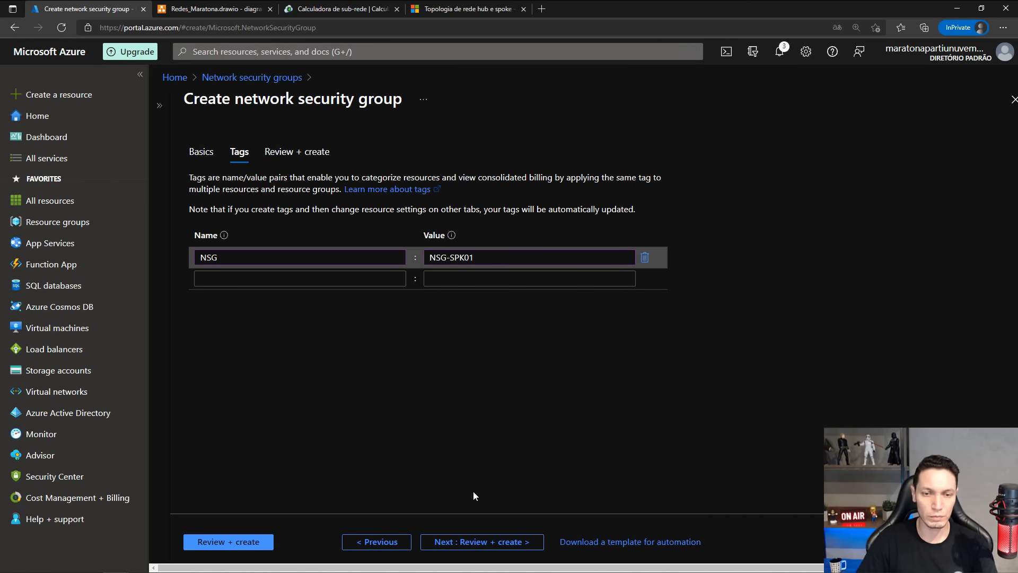
Review and create NSG-SPK01, and return to the Network security groups list.
{"action": "left_click", "coordinate": [465, 541]}
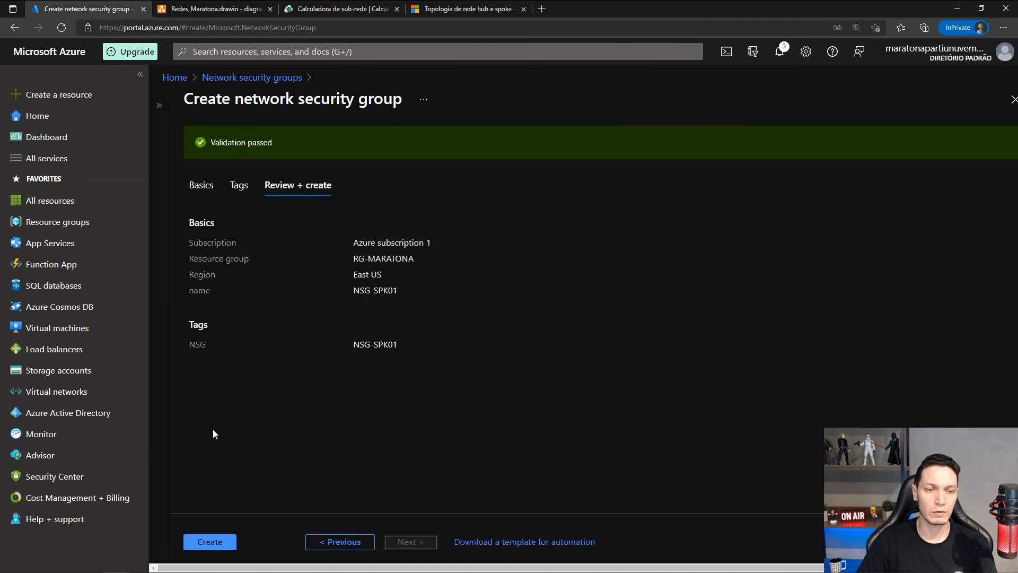
{"action": "left_click", "coordinate": [207, 540]}
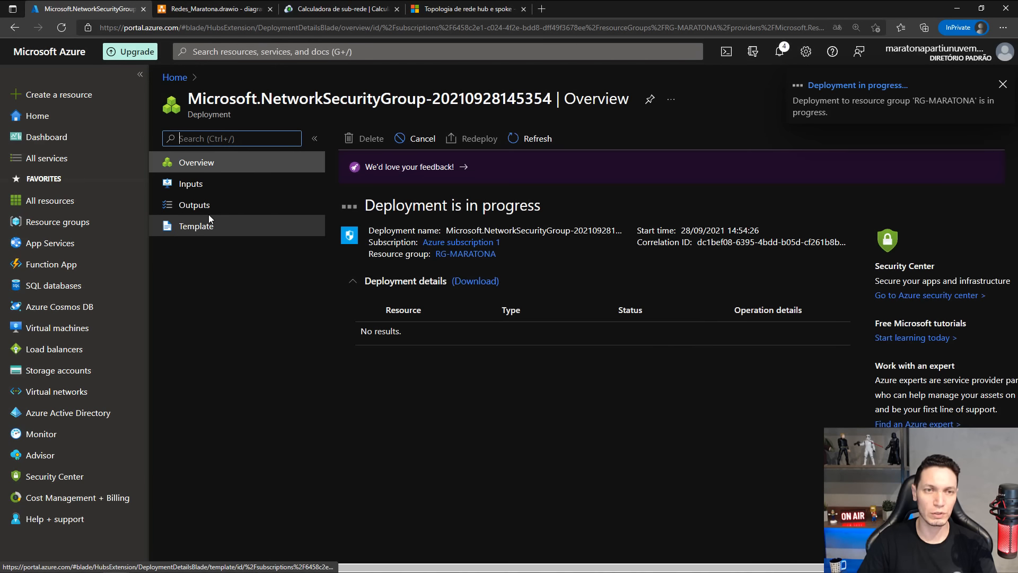
{"action": "left_click", "coordinate": [229, 52]}
{"action": "left_click", "coordinate": [221, 211]}
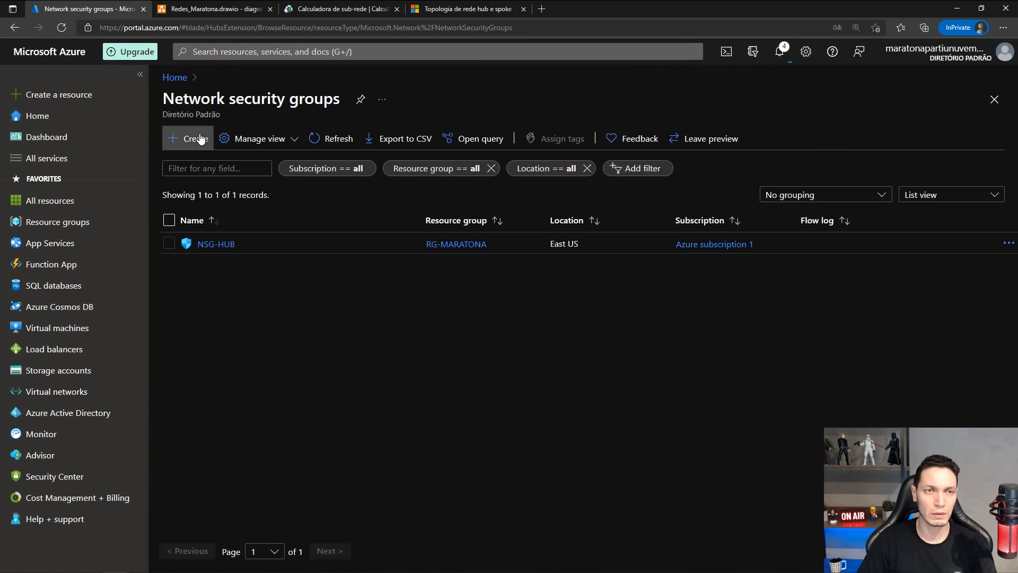
Start a new network security group named BSG-SPK02 in the RG-MARATONA resource group, keeping the East US region.
{"action": "left_click", "coordinate": [201, 139]}
{"action": "left_click", "coordinate": [607, 224]}
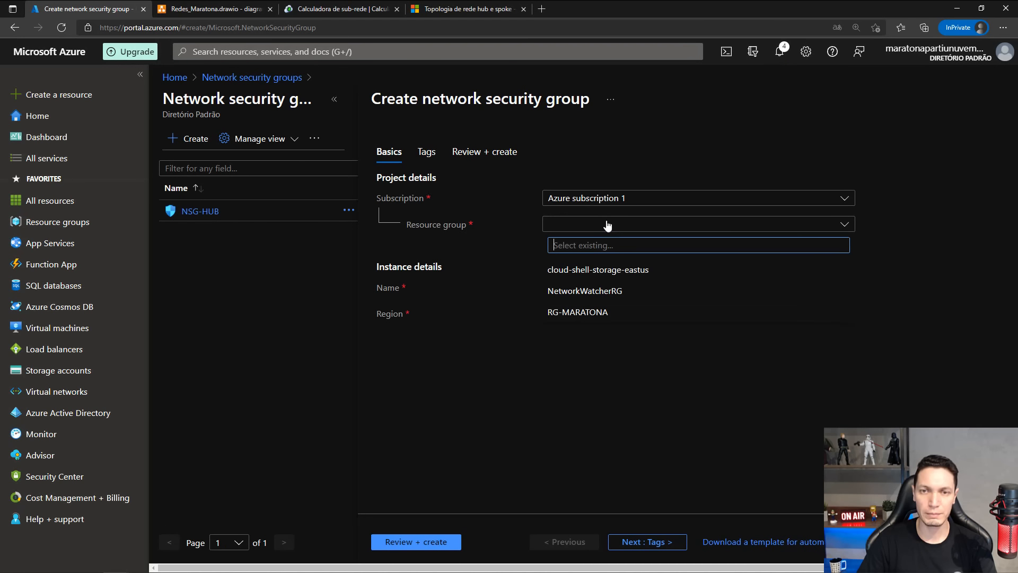
{"action": "left_click", "coordinate": [569, 312]}
{"action": "left_click", "coordinate": [572, 286]}
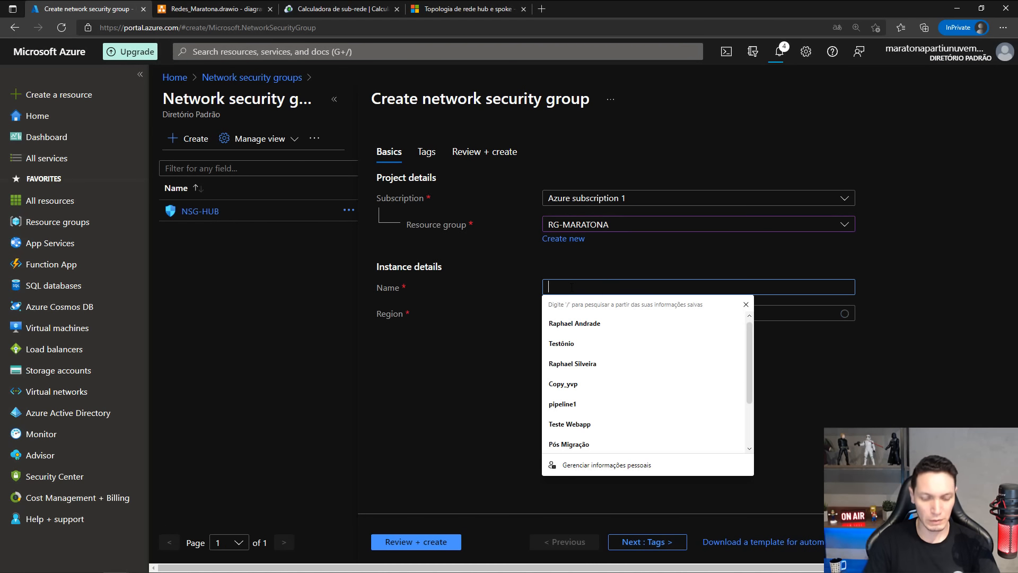
{"action": "type", "text": "BSG-SP"}
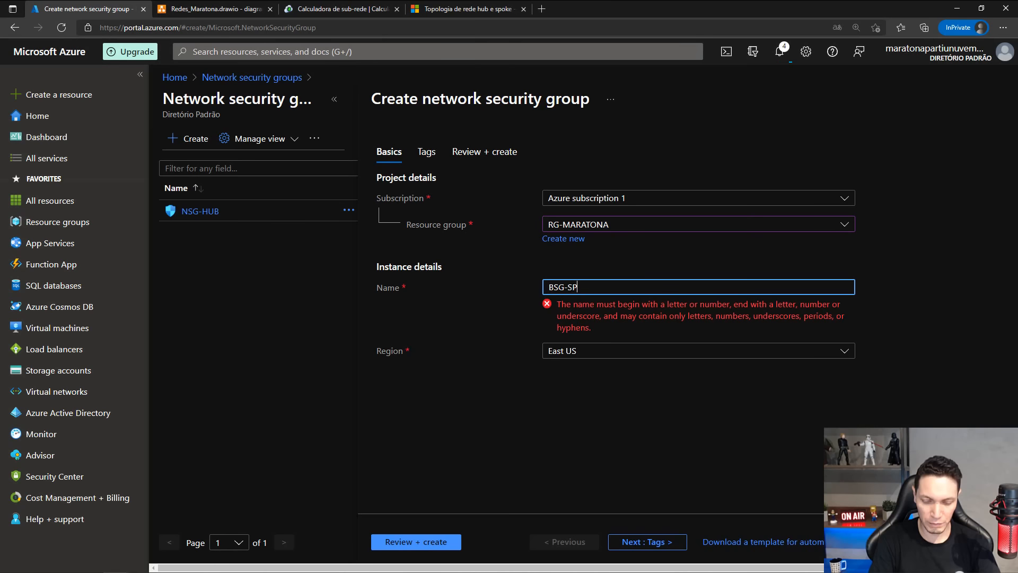
{"action": "type", "text": "K02"}
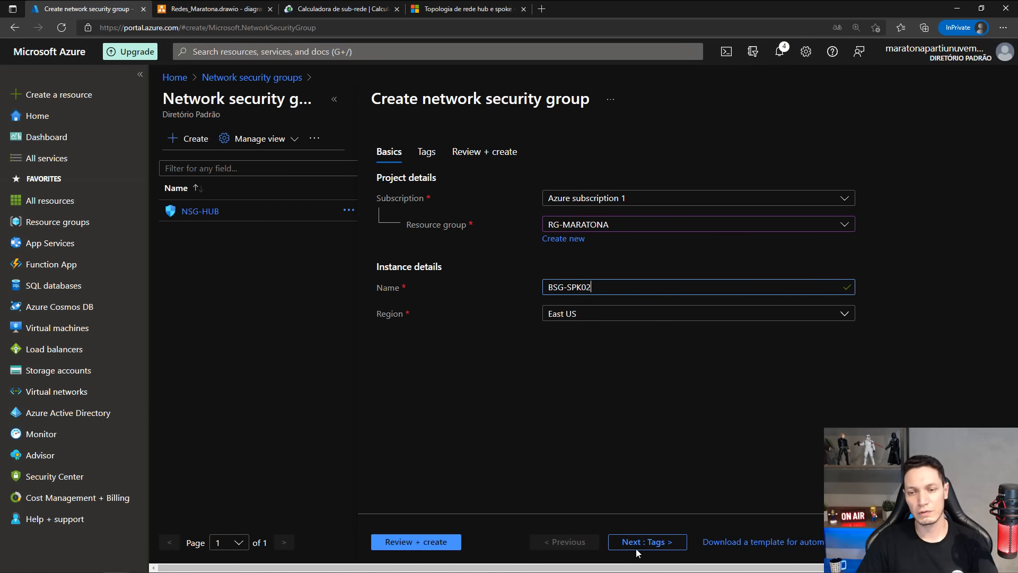
Tag the new network security group with the existing name NSG and the value NSG-SPK02.
{"action": "left_click", "coordinate": [646, 541]}
{"action": "left_click", "coordinate": [413, 252]}
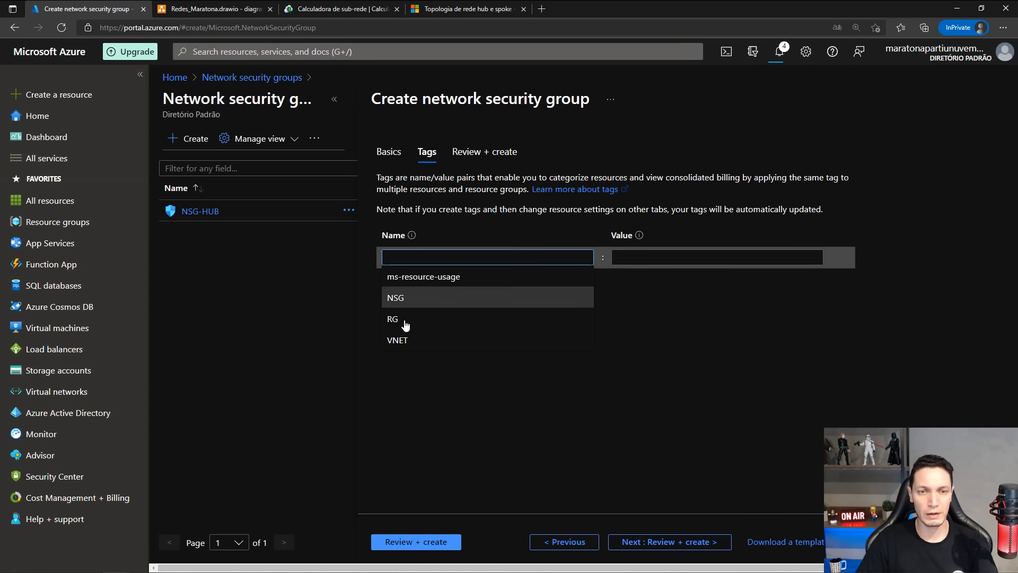
{"action": "left_click", "coordinate": [406, 297]}
{"action": "left_click", "coordinate": [632, 260]}
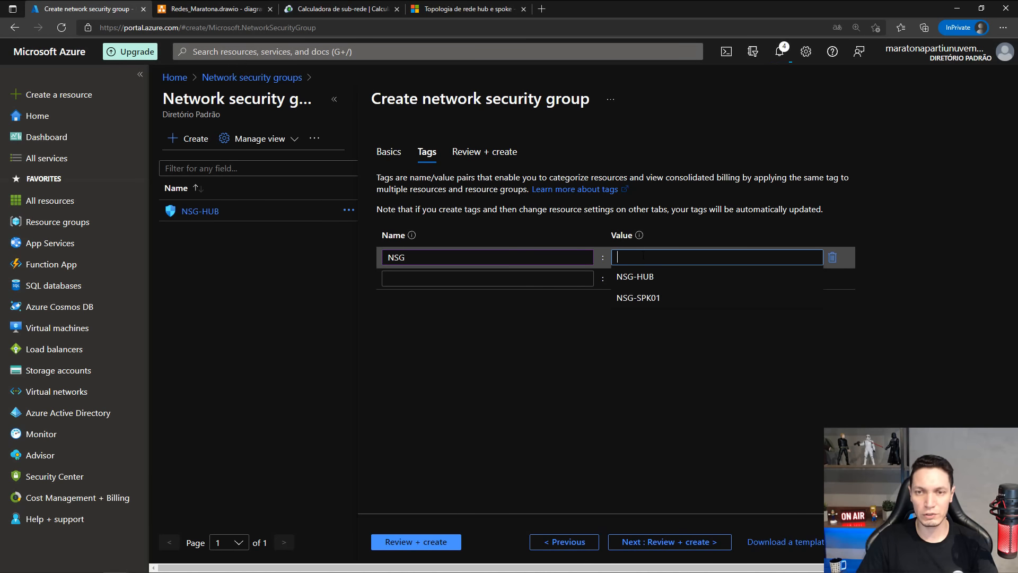
{"action": "left_click", "coordinate": [648, 298]}
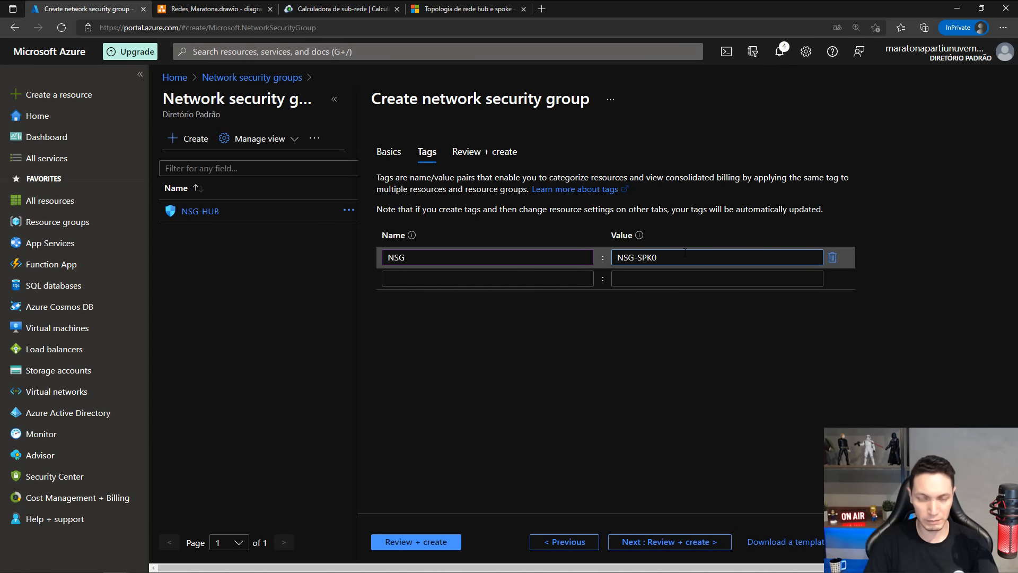
{"action": "key", "text": "BackSpace"}
{"action": "type", "text": "2"}
Review and create BSG-SPK02, dismiss the deployment notification, and return to the Network security groups list.
{"action": "left_click", "coordinate": [662, 540]}
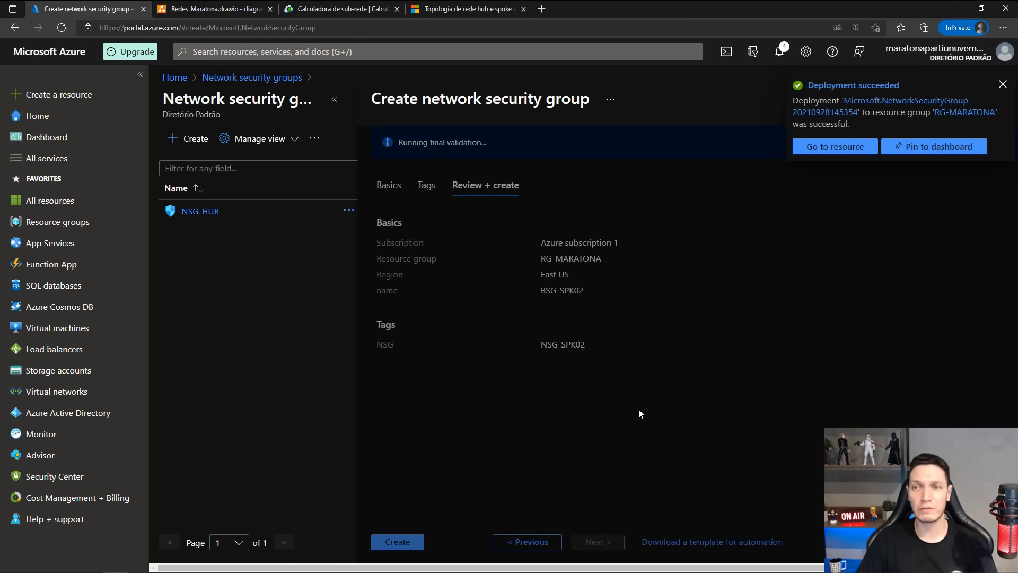
{"action": "left_click", "coordinate": [403, 541]}
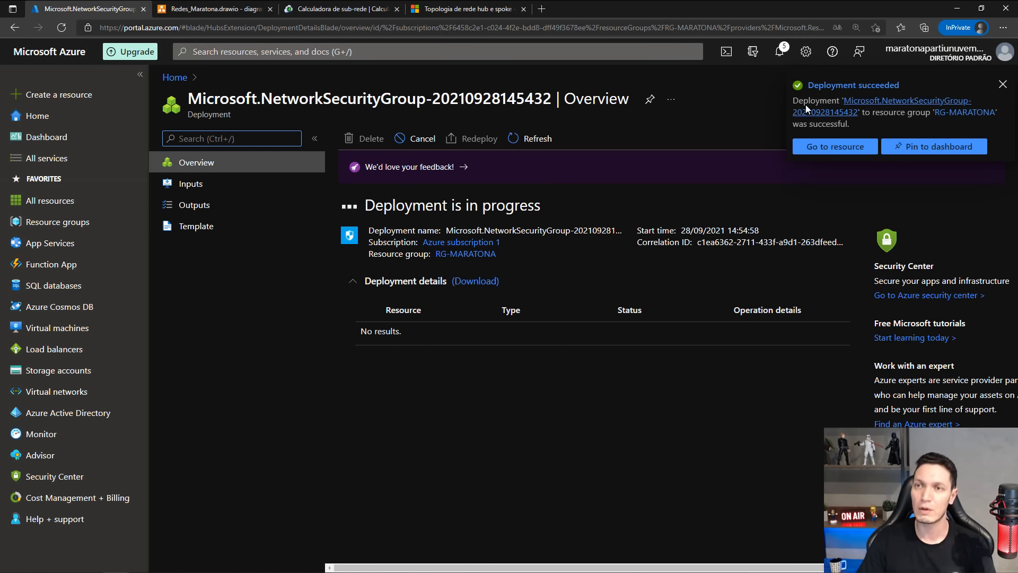
{"action": "left_click", "coordinate": [1002, 85]}
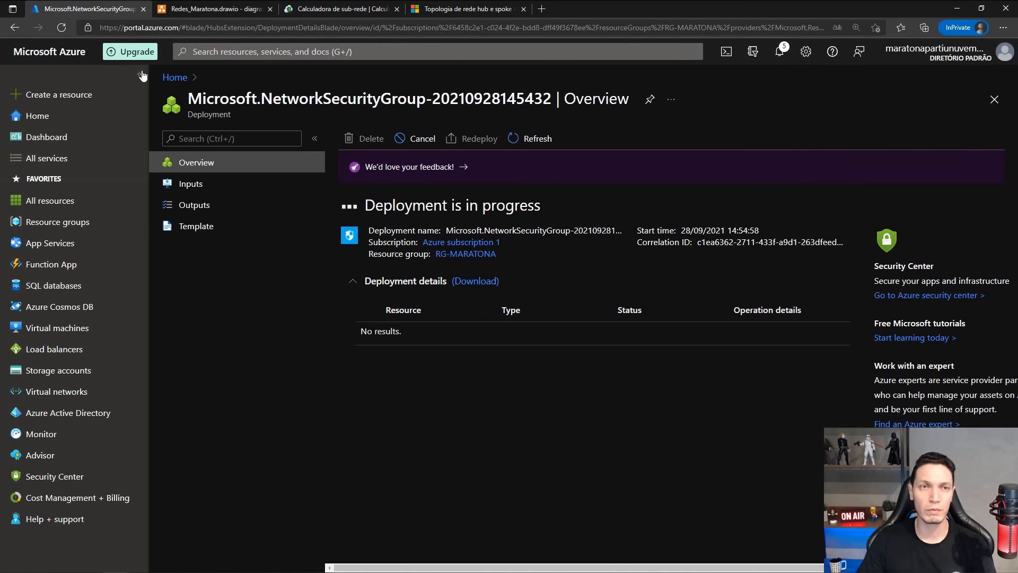
{"action": "left_click", "coordinate": [228, 53]}
{"action": "left_click", "coordinate": [221, 223]}
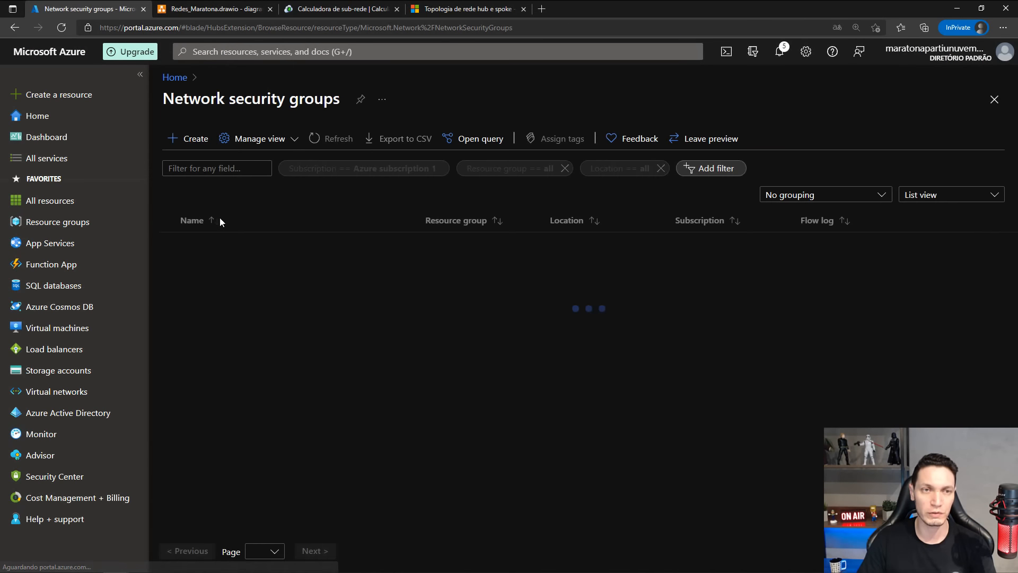
Refresh the Network security groups list and reverse its sort order by name.
{"action": "left_click", "coordinate": [332, 139]}
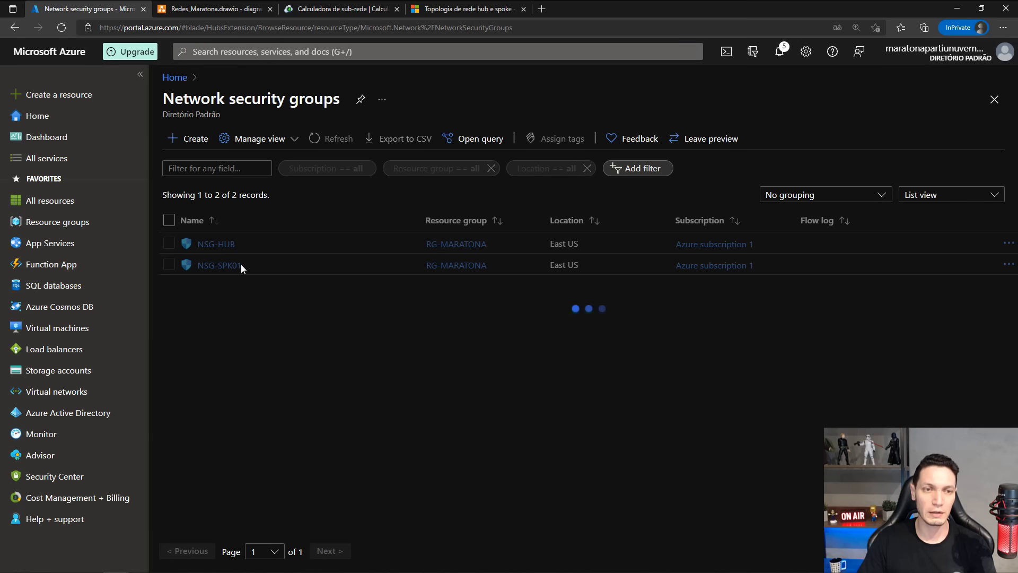
{"action": "left_click", "coordinate": [329, 140]}
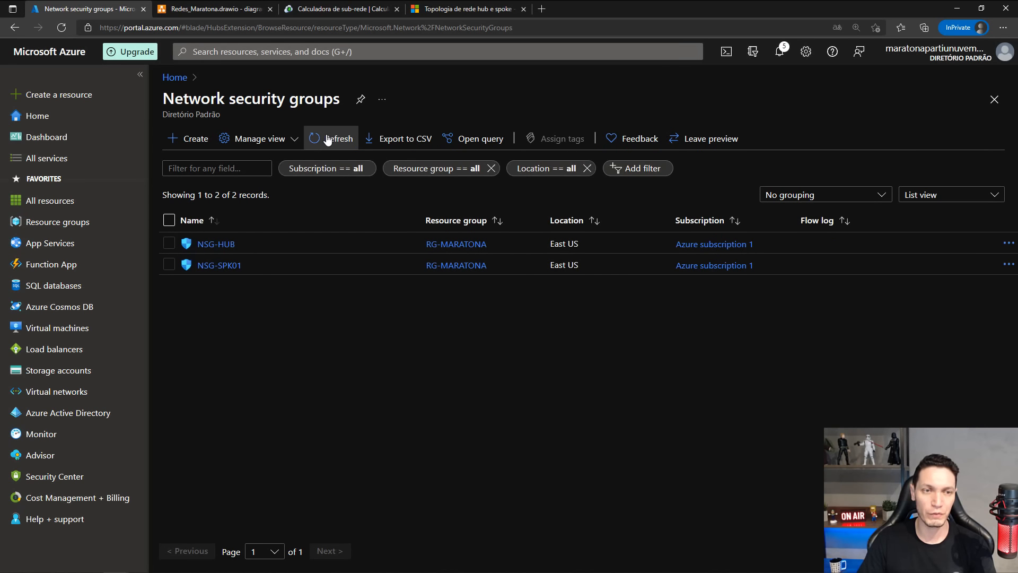
{"action": "left_click", "coordinate": [328, 139]}
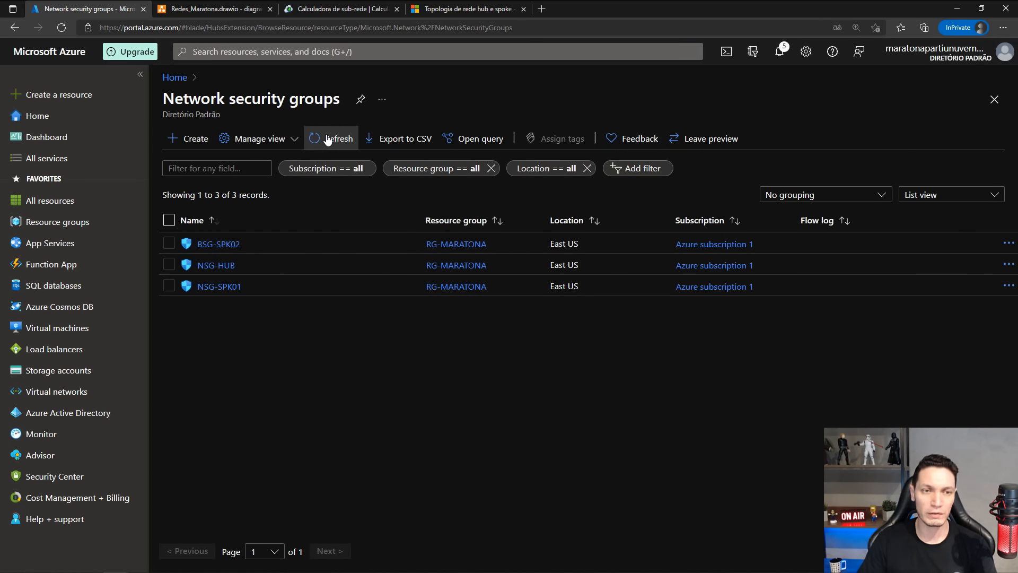
{"action": "left_click", "coordinate": [215, 228]}
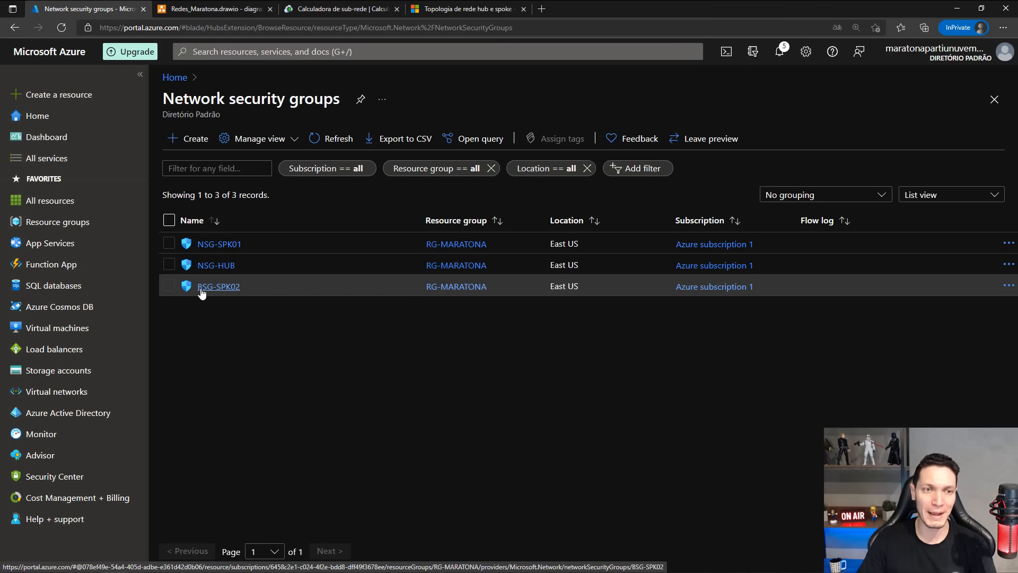
Delete the misnamed network security group BSG-SPK02.
{"action": "left_click", "coordinate": [209, 288]}
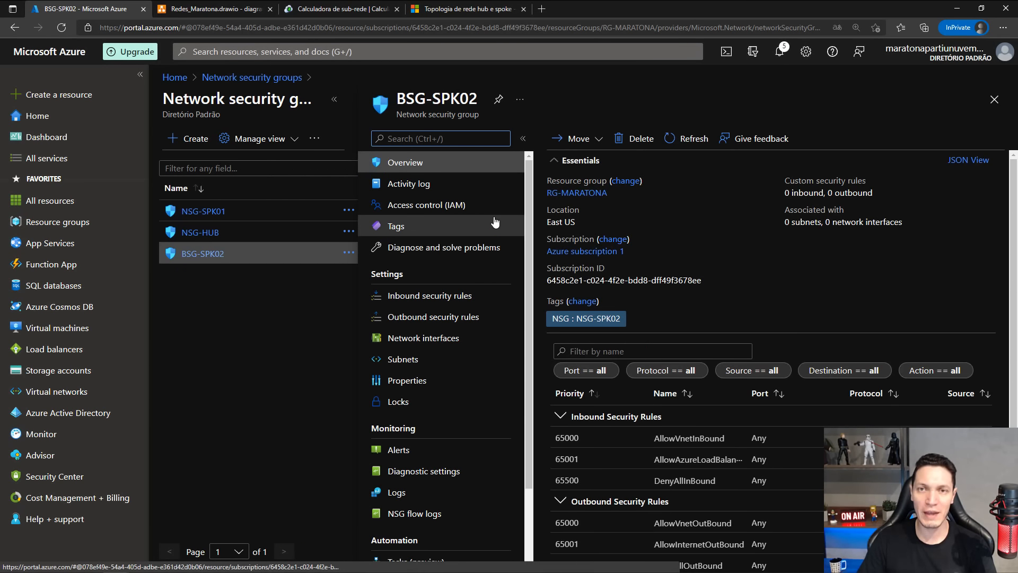
{"action": "scroll", "coordinate": [495, 222], "scroll_direction": "down", "scroll_amount": 3}
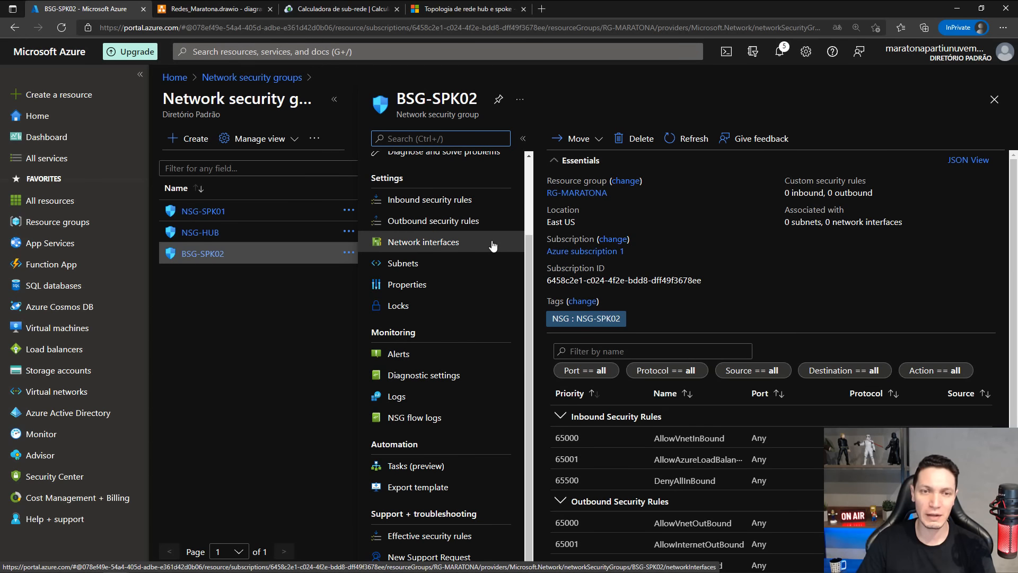
{"action": "scroll", "coordinate": [494, 239], "scroll_direction": "up", "scroll_amount": 3}
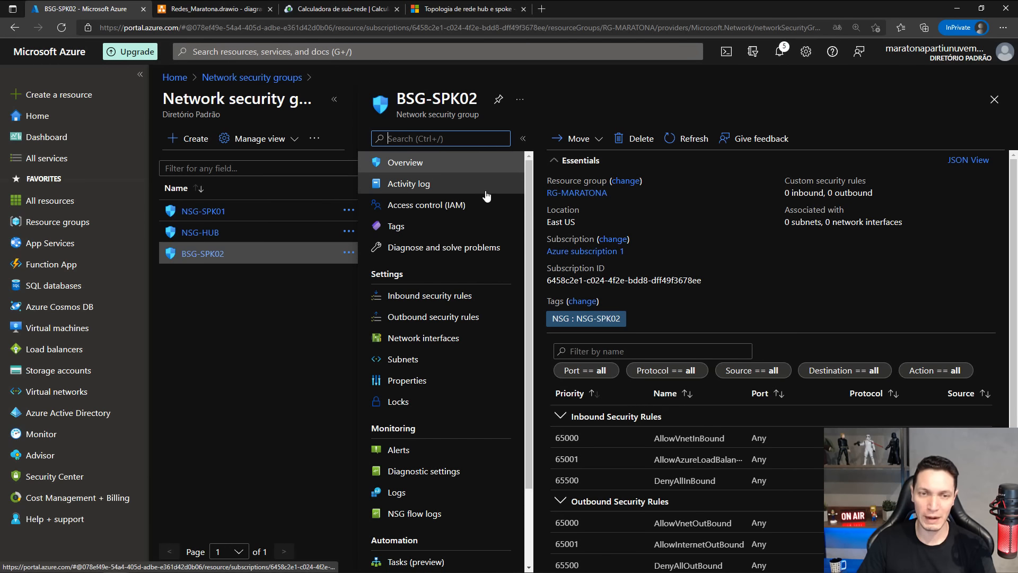
{"action": "scroll", "coordinate": [486, 196], "scroll_direction": "down", "scroll_amount": 2}
{"action": "scroll", "coordinate": [486, 284], "scroll_direction": "up", "scroll_amount": 2}
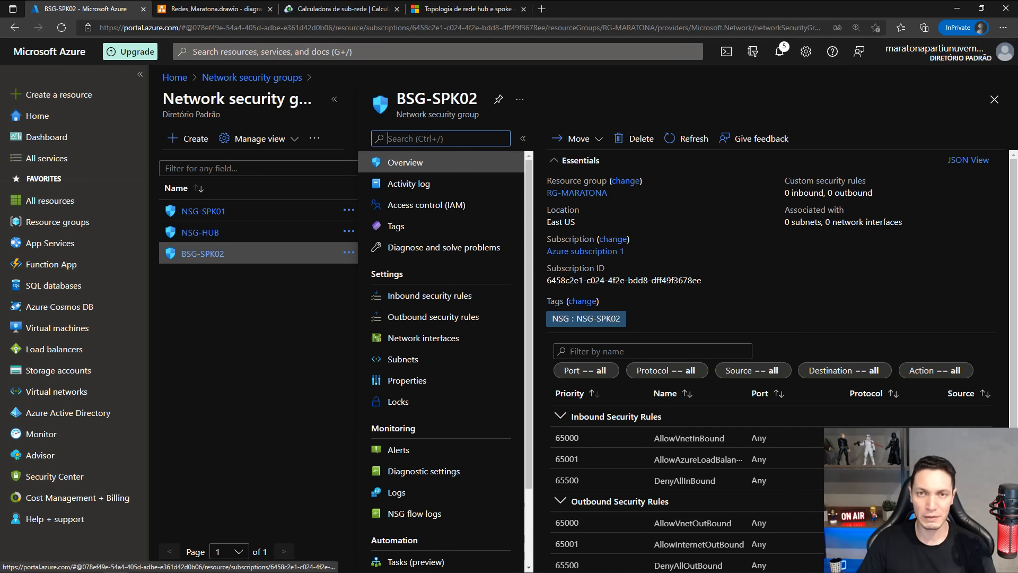
{"action": "left_click", "coordinate": [637, 138]}
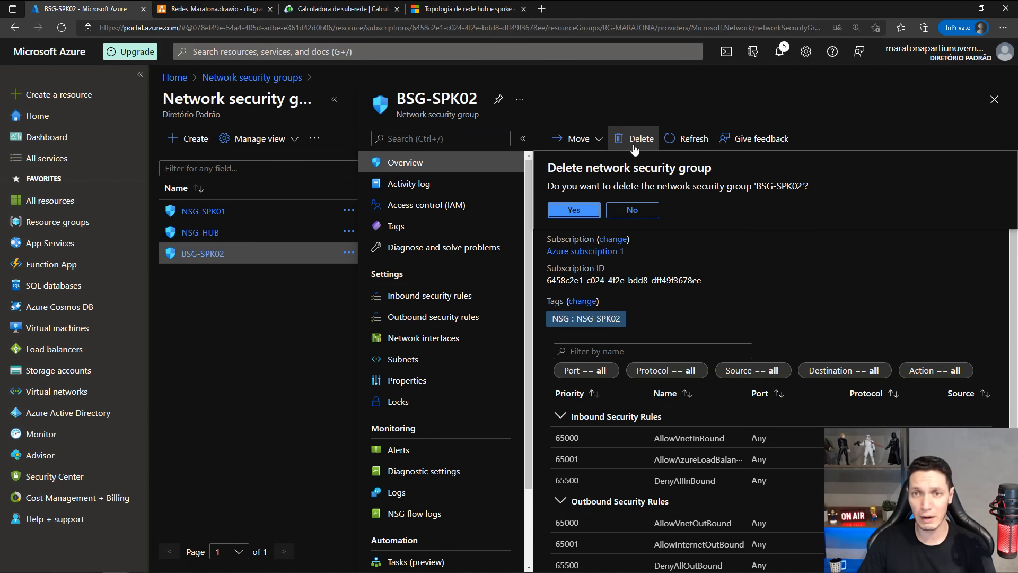
{"action": "left_click", "coordinate": [575, 210]}
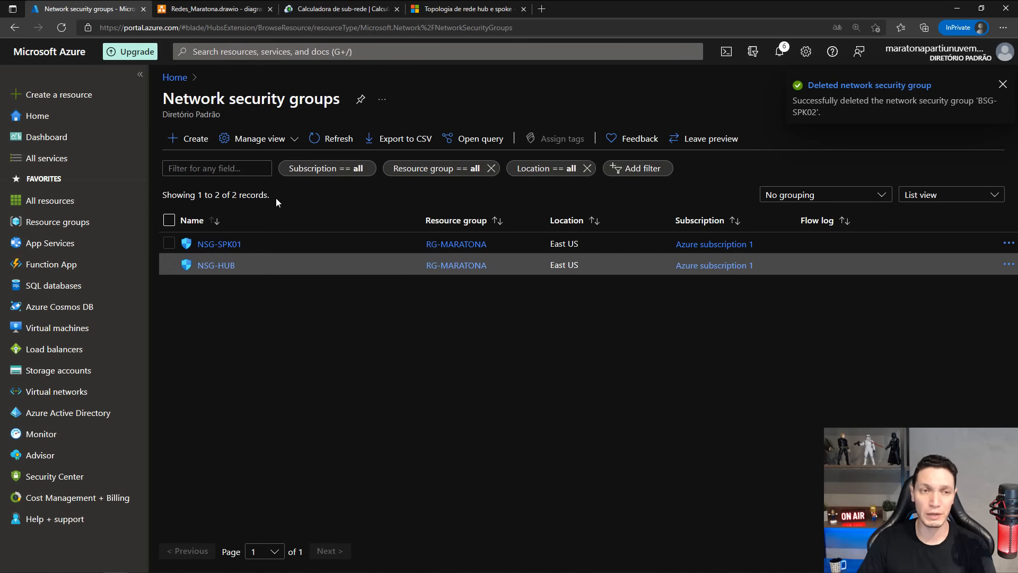
Start a new network security group named NSG-SPK02 in the RG-MARATONA resource group, keeping the East US region.
{"action": "left_click", "coordinate": [183, 143]}
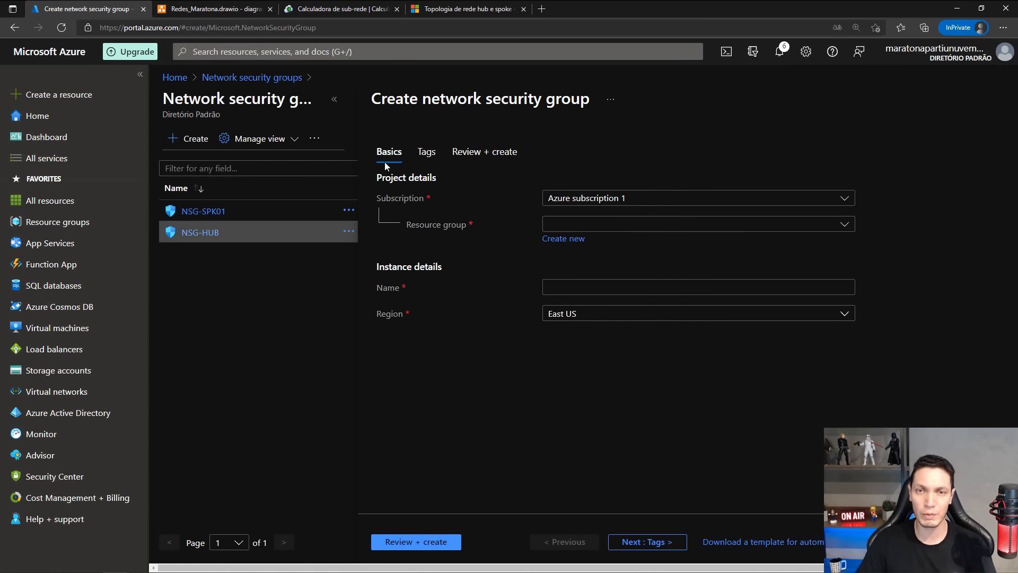
{"action": "left_click", "coordinate": [641, 227]}
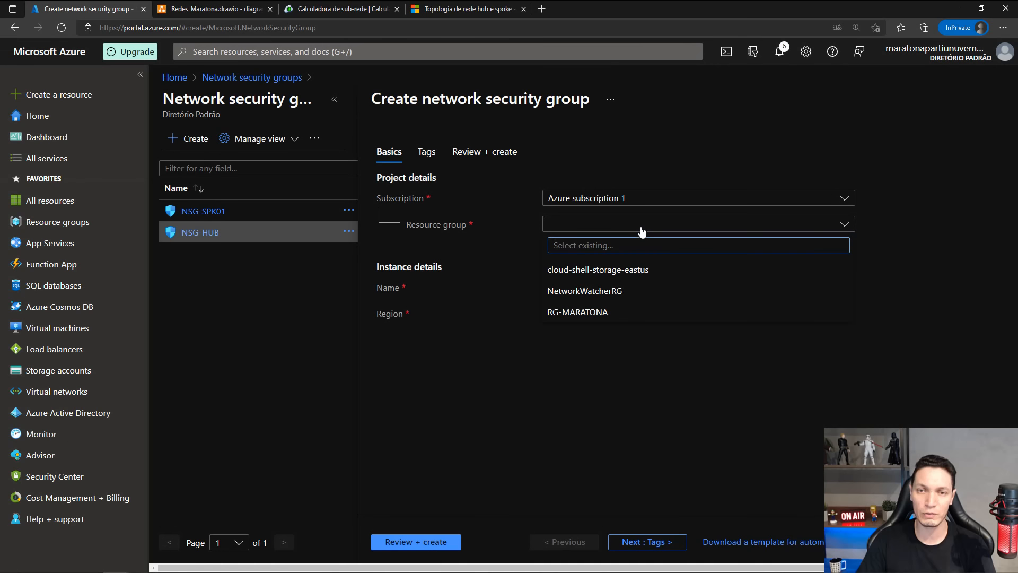
{"action": "left_click", "coordinate": [589, 311]}
{"action": "left_click", "coordinate": [556, 283]}
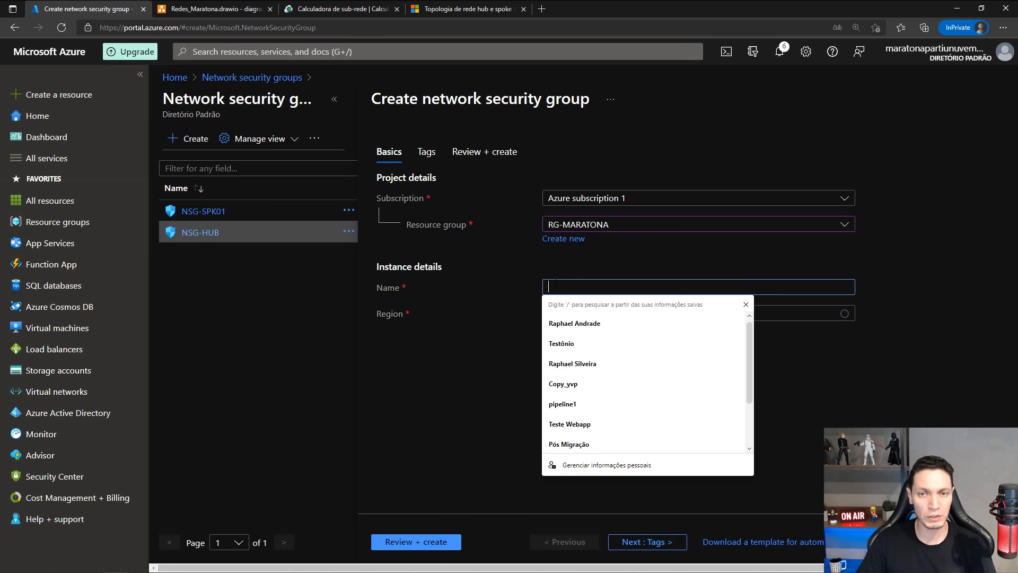
{"action": "type", "text": "NGS"}
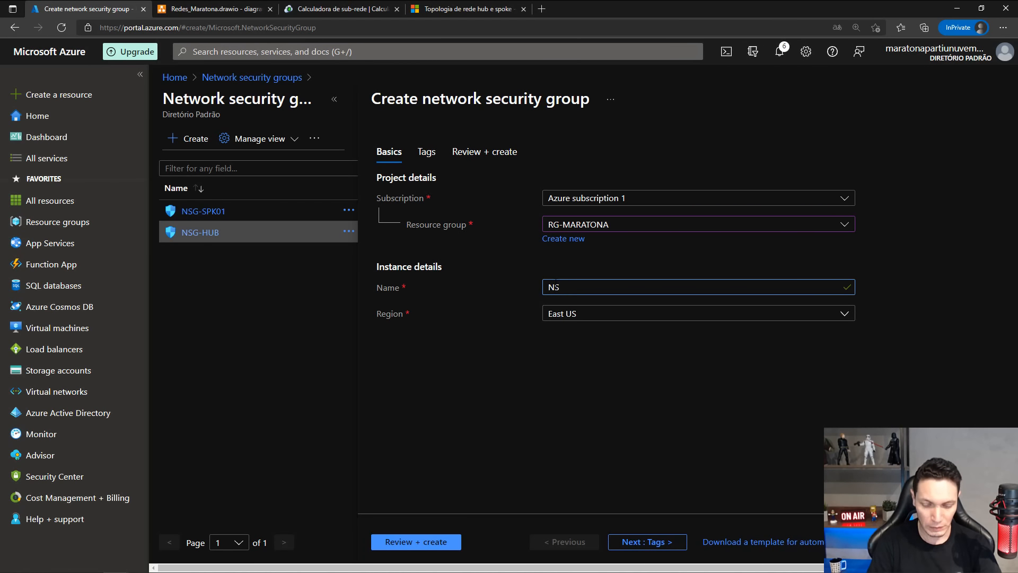
{"action": "type", "text": "-SPK"}
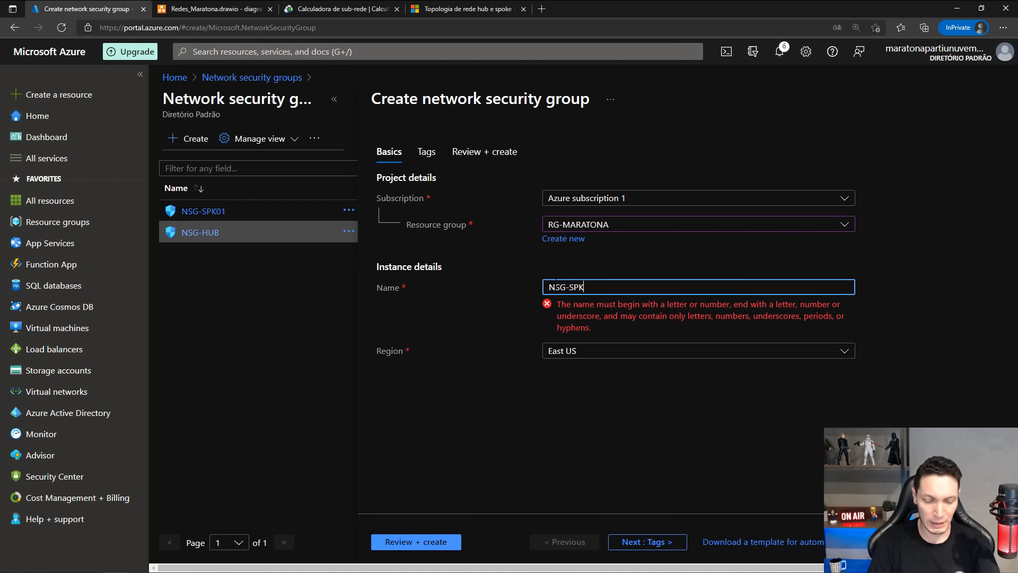
{"action": "type", "text": "02"}
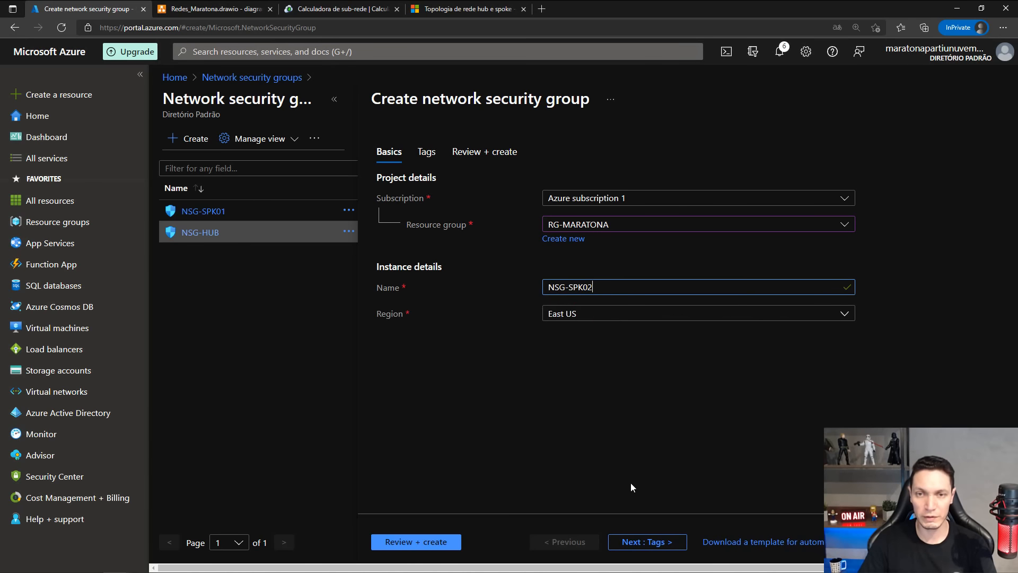
Tag the new network security group with the existing name NSG and the value NSG-SPK02.
{"action": "left_click", "coordinate": [650, 543]}
{"action": "left_click", "coordinate": [455, 258]}
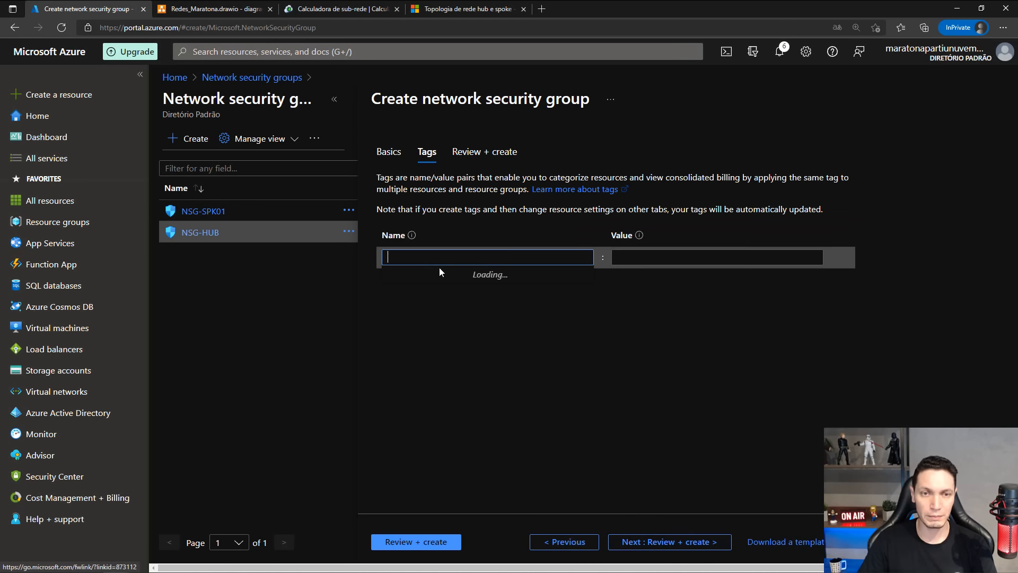
{"action": "left_click", "coordinate": [452, 298]}
{"action": "left_click", "coordinate": [675, 259]}
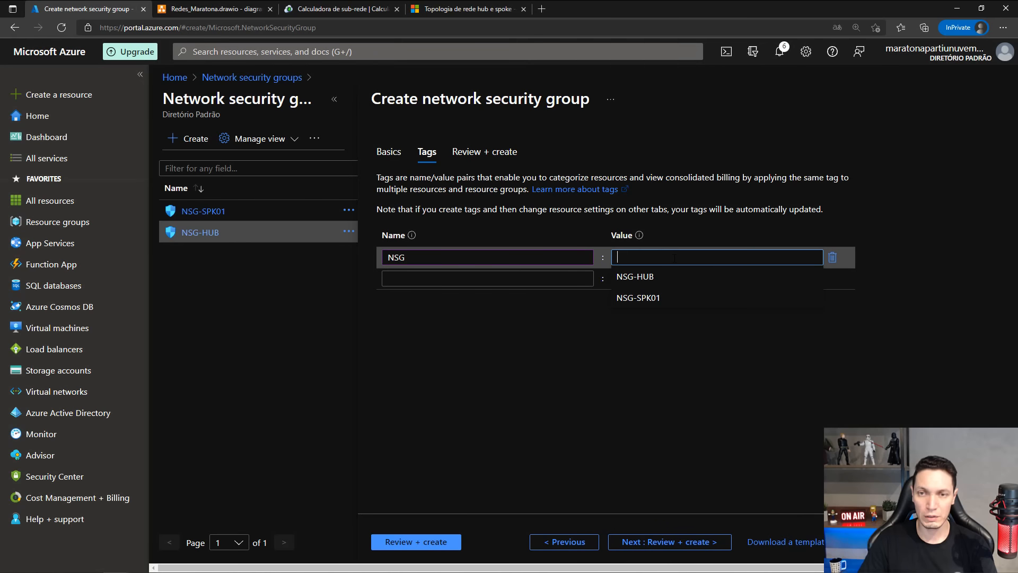
{"action": "left_click", "coordinate": [646, 295]}
{"action": "key", "text": "BackSpace"}
{"action": "type", "text": "2"}
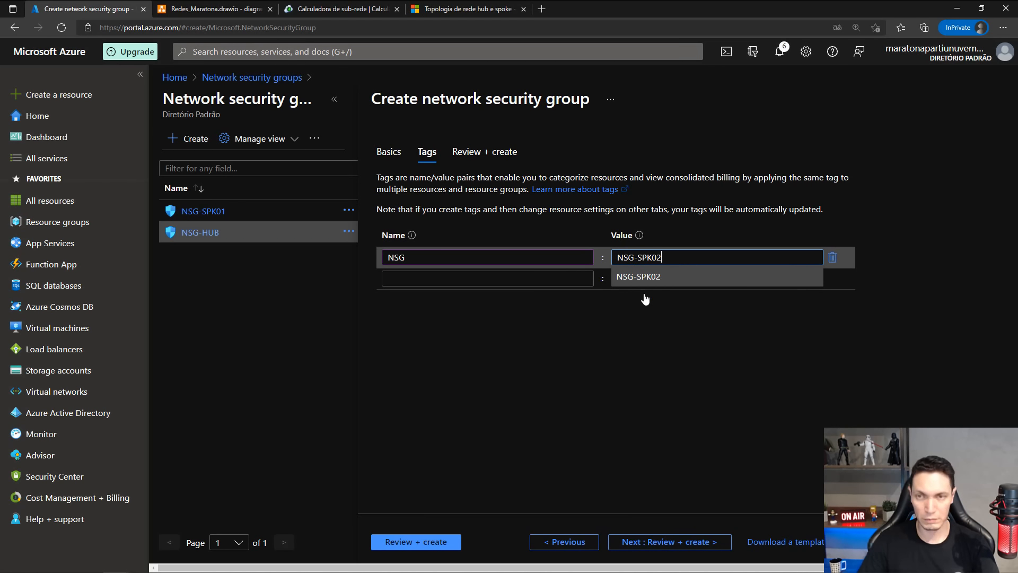
Review and create NSG-SPK02, and return to the Network security groups list.
{"action": "left_click", "coordinate": [638, 538]}
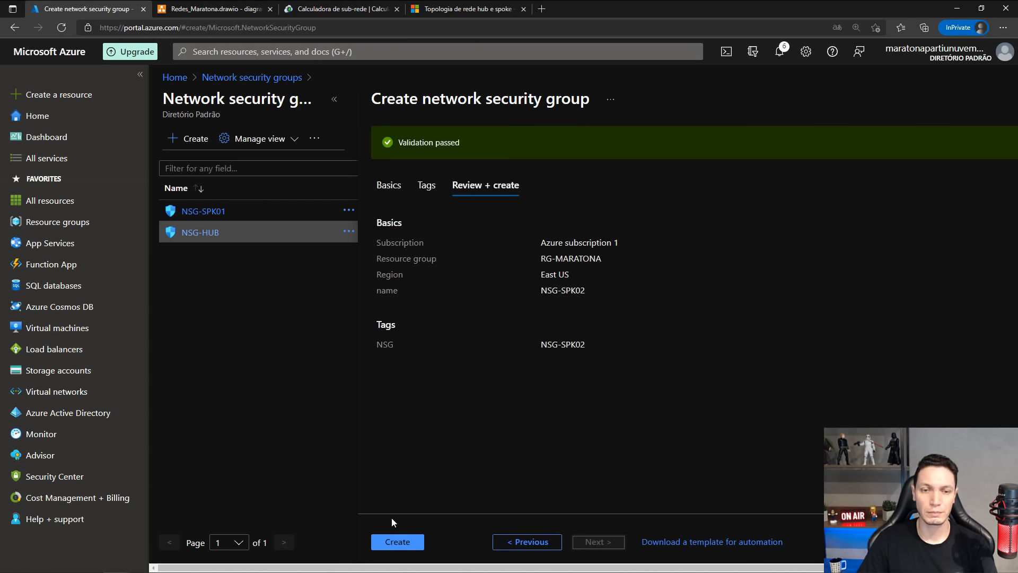
{"action": "left_click", "coordinate": [397, 542]}
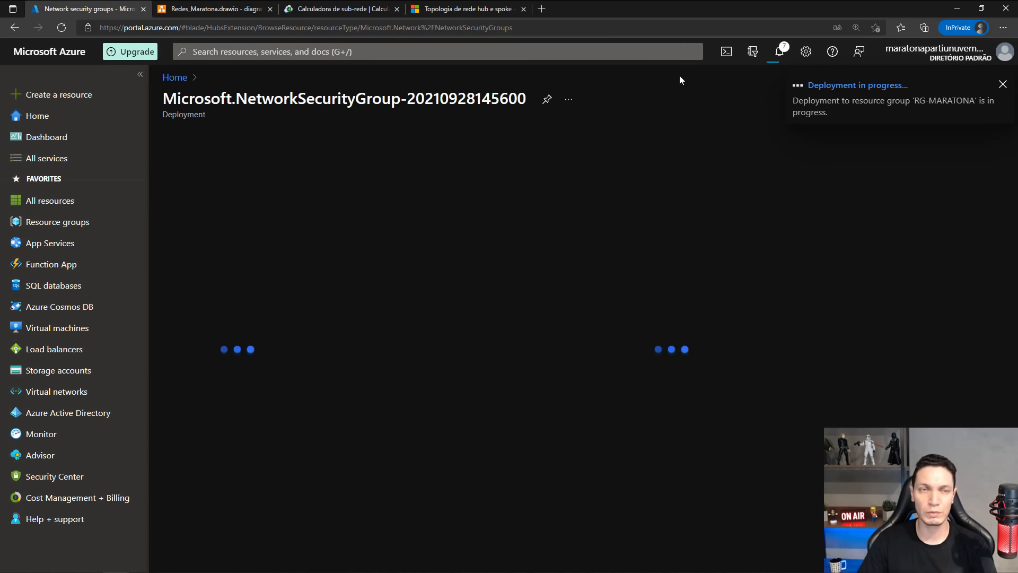
{"action": "left_click", "coordinate": [314, 51]}
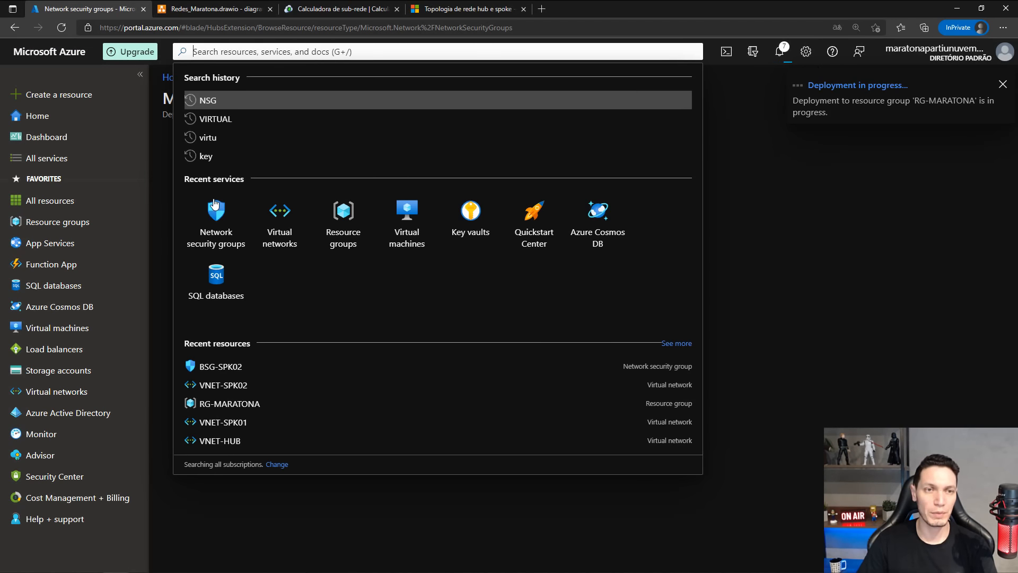
{"action": "left_click", "coordinate": [217, 213]}
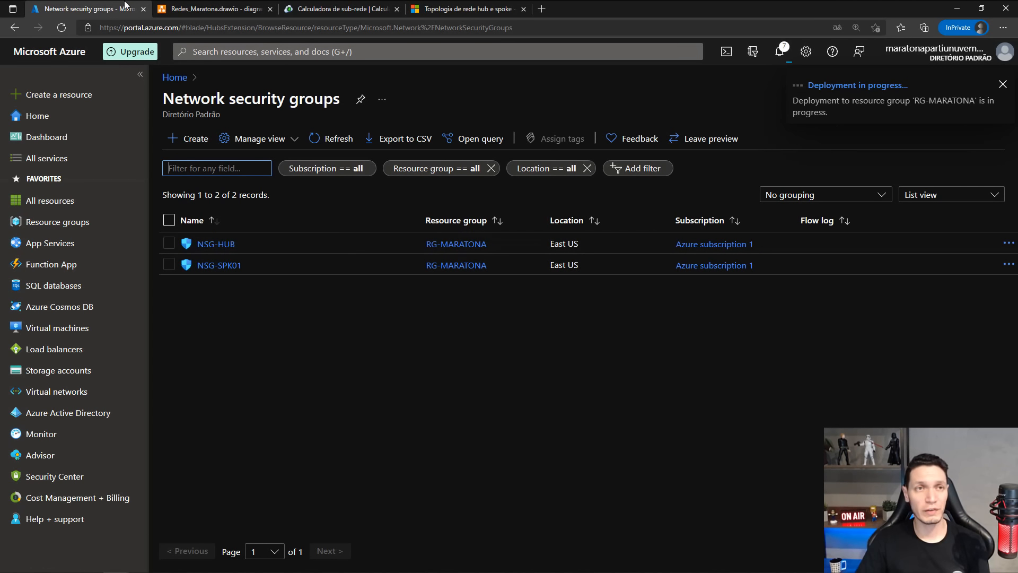
Check the planned security groups in the Redes_Maratona.drawio diagram, and refresh the Network security groups list in the Azure portal.
{"action": "key", "text": "ctrl+Tab"}
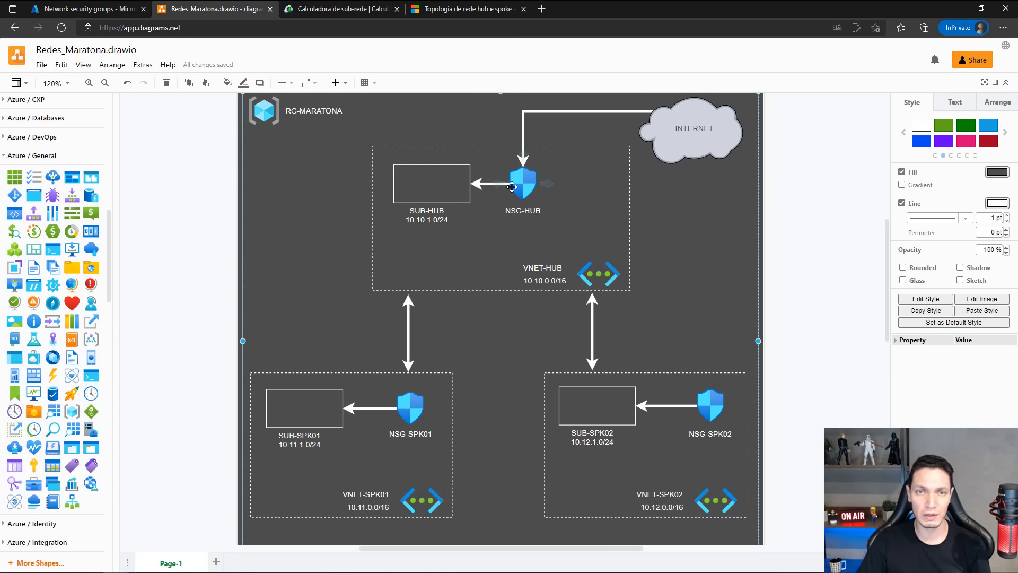
{"action": "left_click", "coordinate": [105, 6]}
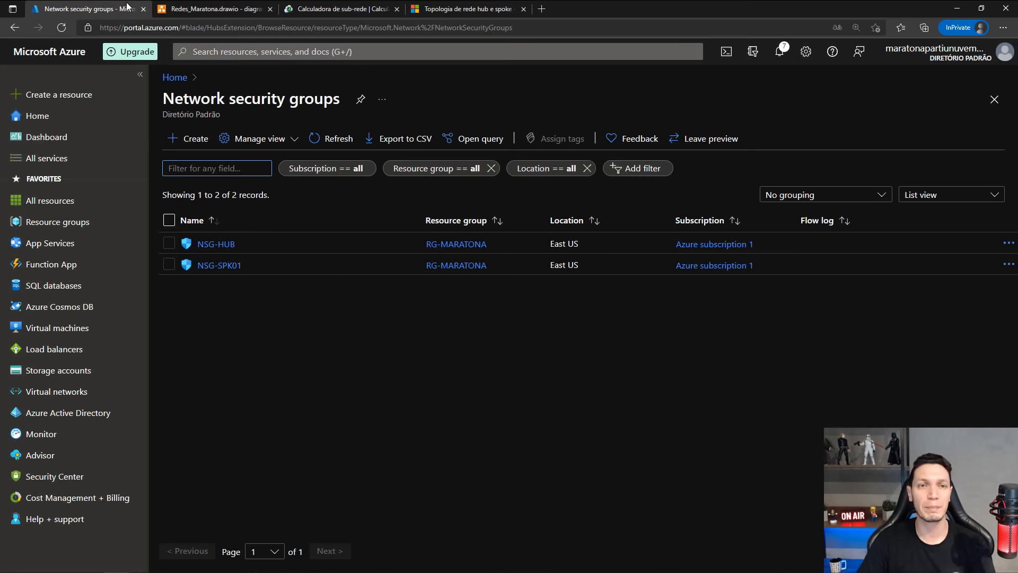
{"action": "left_click", "coordinate": [341, 140]}
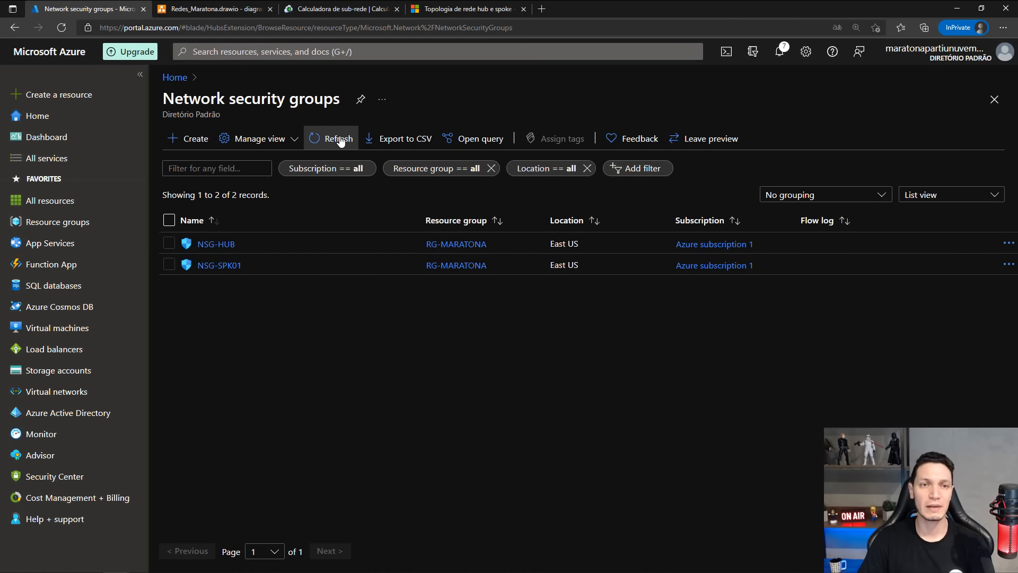
{"action": "left_click", "coordinate": [341, 139]}
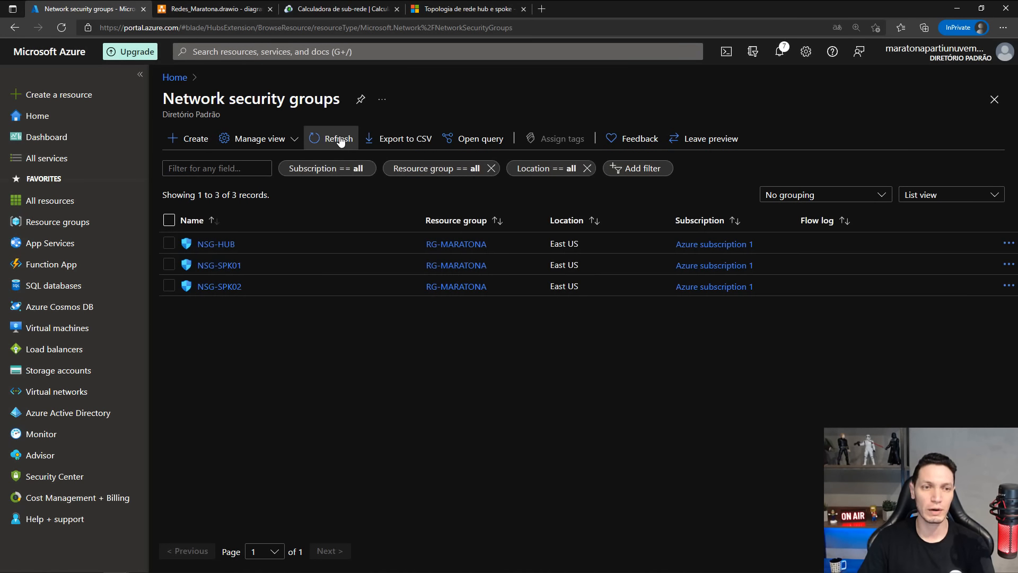
Examine the inbound and outbound security rules of NSG-HUB alongside the traffic flows in the Redes_Maratona.drawio diagram.
{"action": "left_click", "coordinate": [214, 245]}
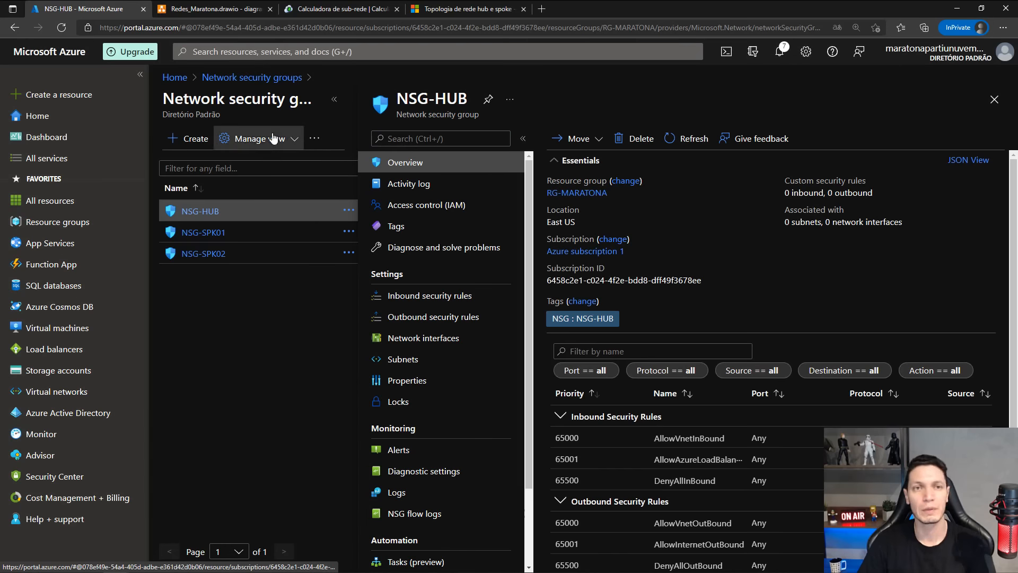
{"action": "left_click", "coordinate": [334, 100]}
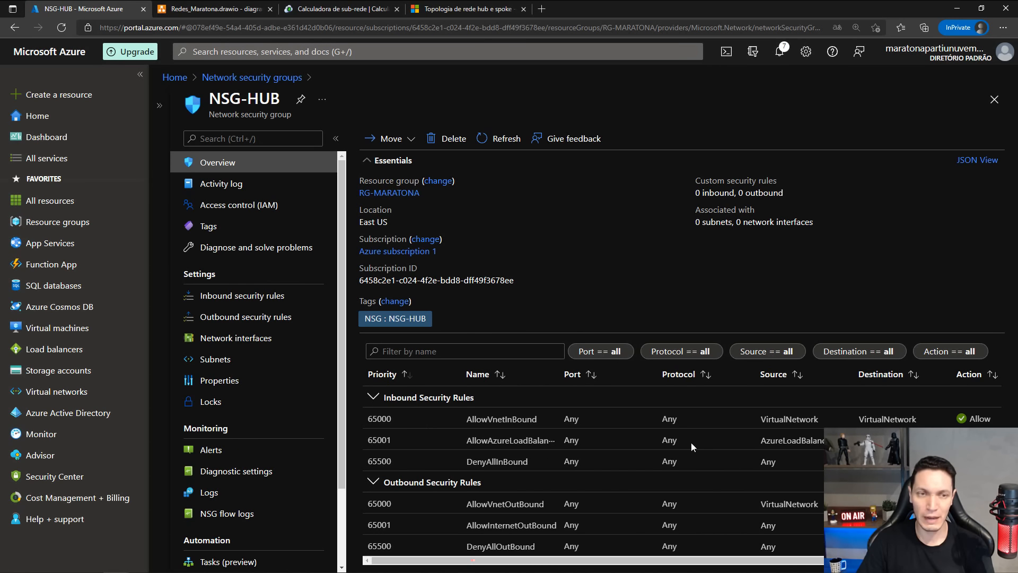
{"action": "left_click", "coordinate": [210, 303]}
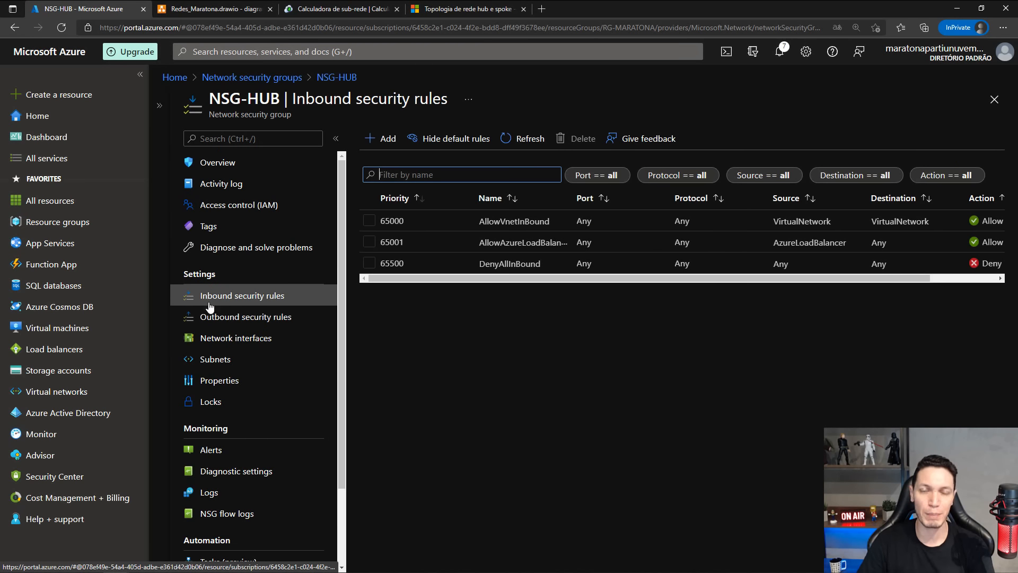
{"action": "left_click", "coordinate": [198, 8]}
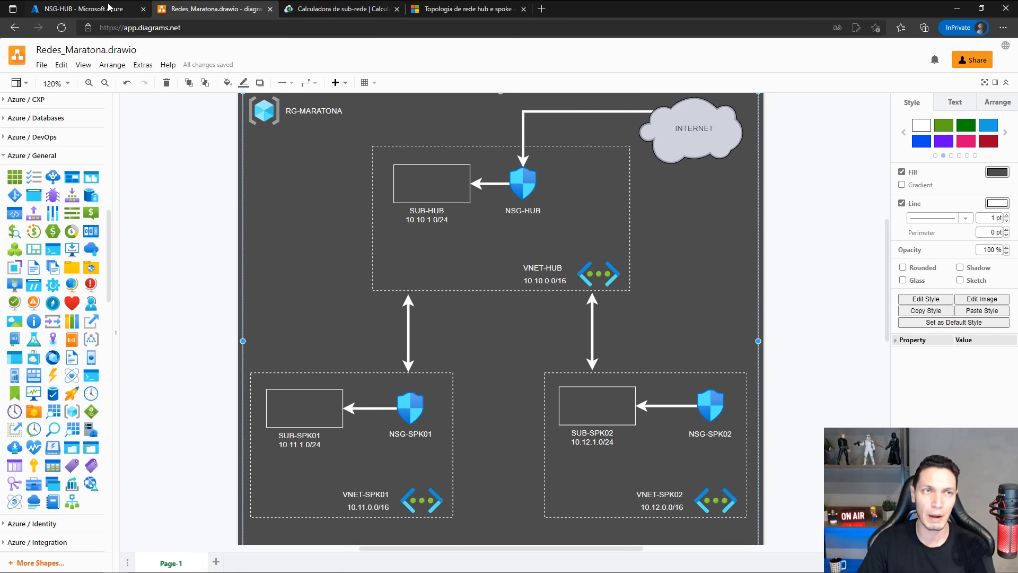
{"action": "left_click", "coordinate": [82, 9]}
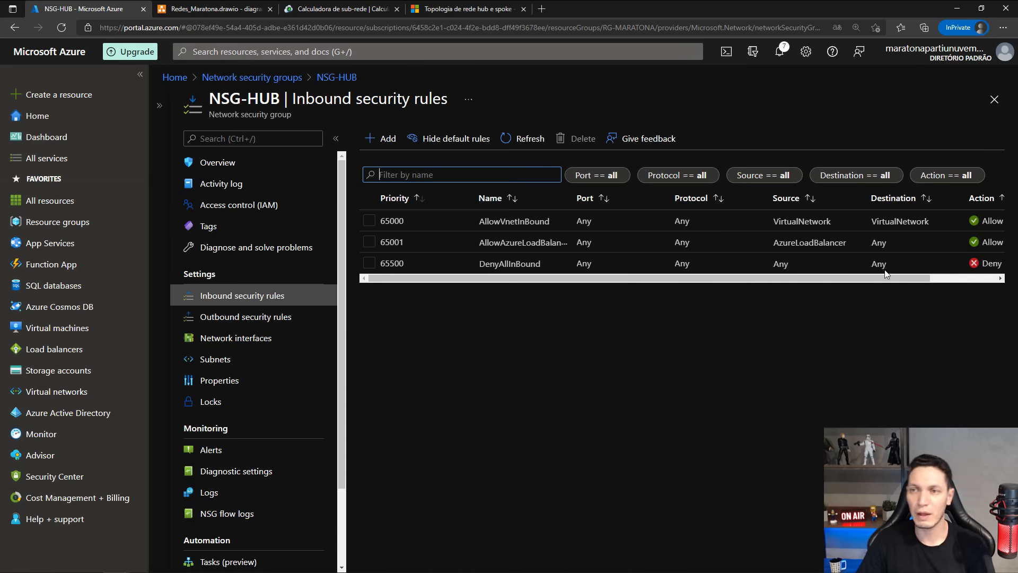
{"action": "left_click_drag", "start_coordinate": [831, 276], "coordinate": [915, 275]}
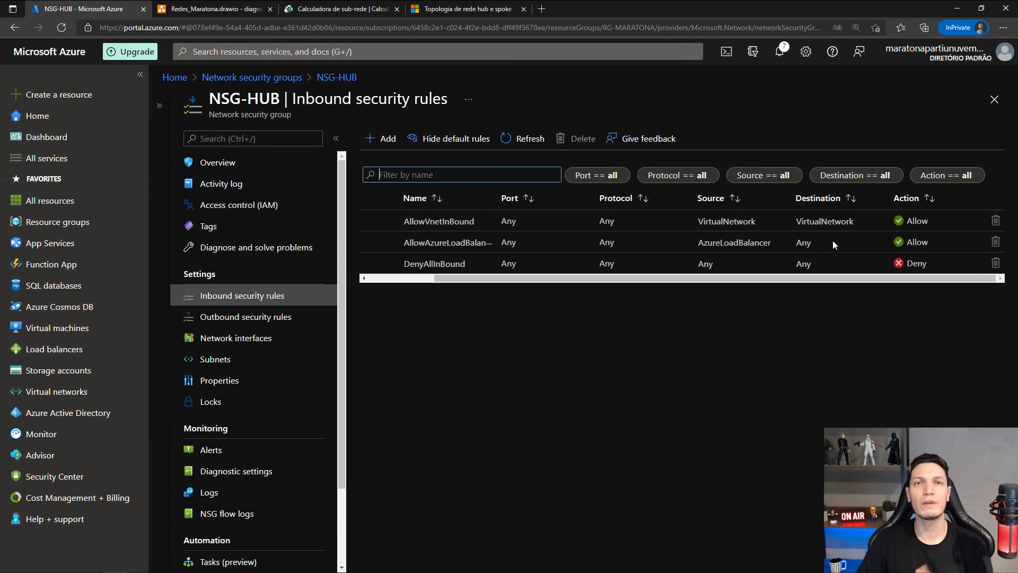
{"action": "left_click", "coordinate": [271, 318]}
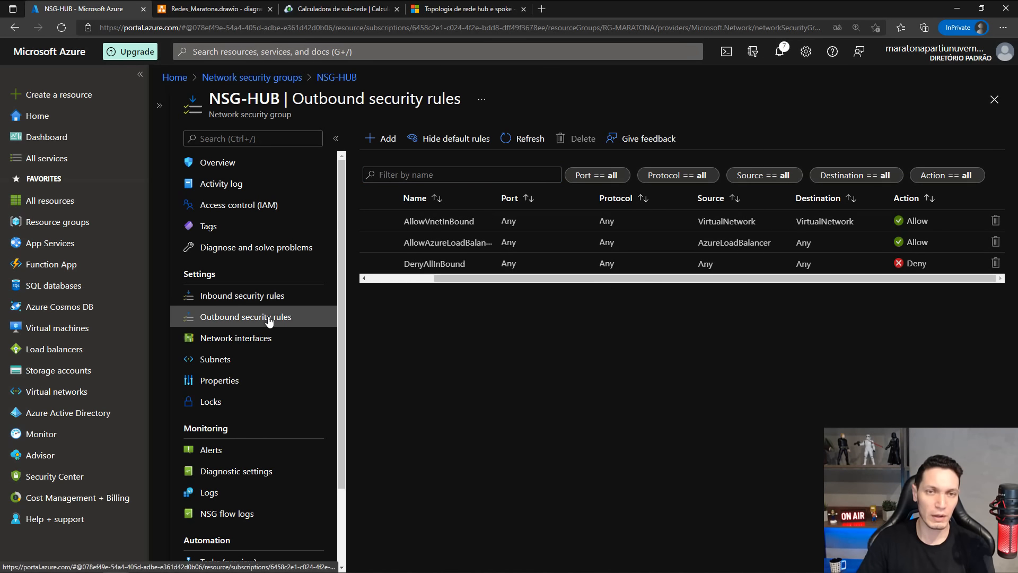
{"action": "left_click", "coordinate": [215, 9]}
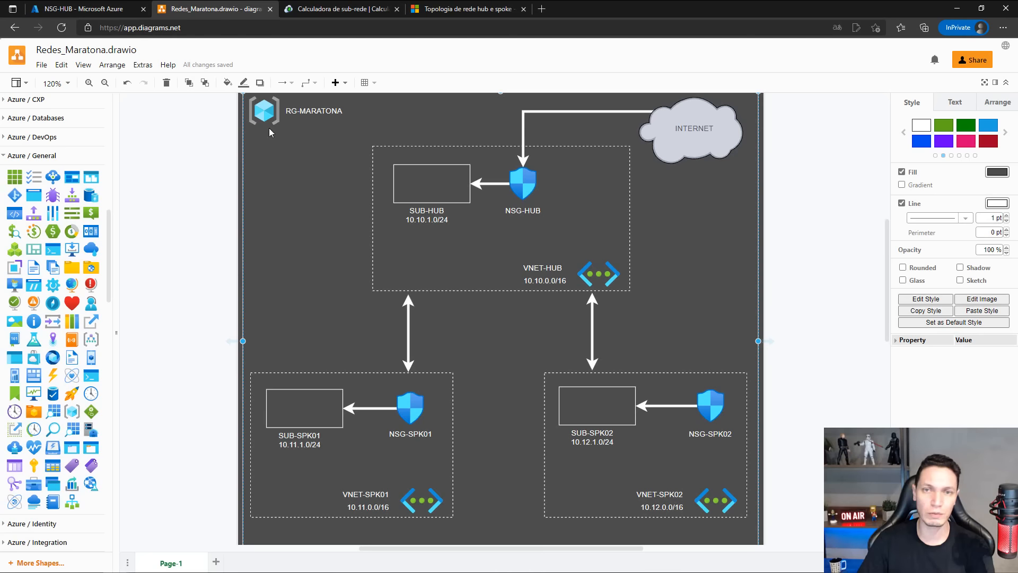
Draw an arrow from NSG-HUB to the INTERNET cloud and reroute it from the shield's top to the cloud's left side.
{"action": "left_click_drag", "start_coordinate": [546, 183], "coordinate": [665, 159]}
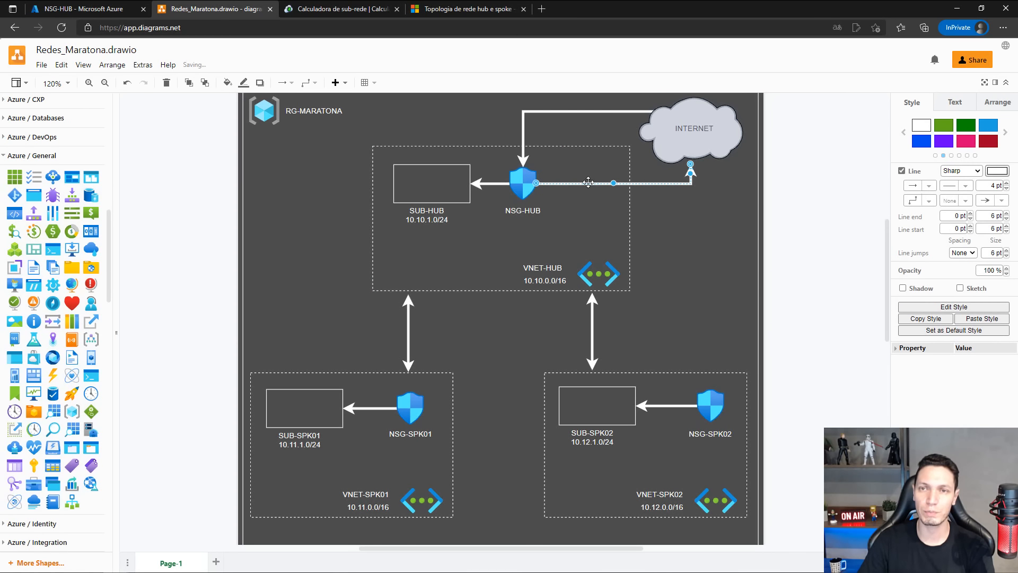
{"action": "left_click_drag", "start_coordinate": [621, 184], "coordinate": [596, 127]}
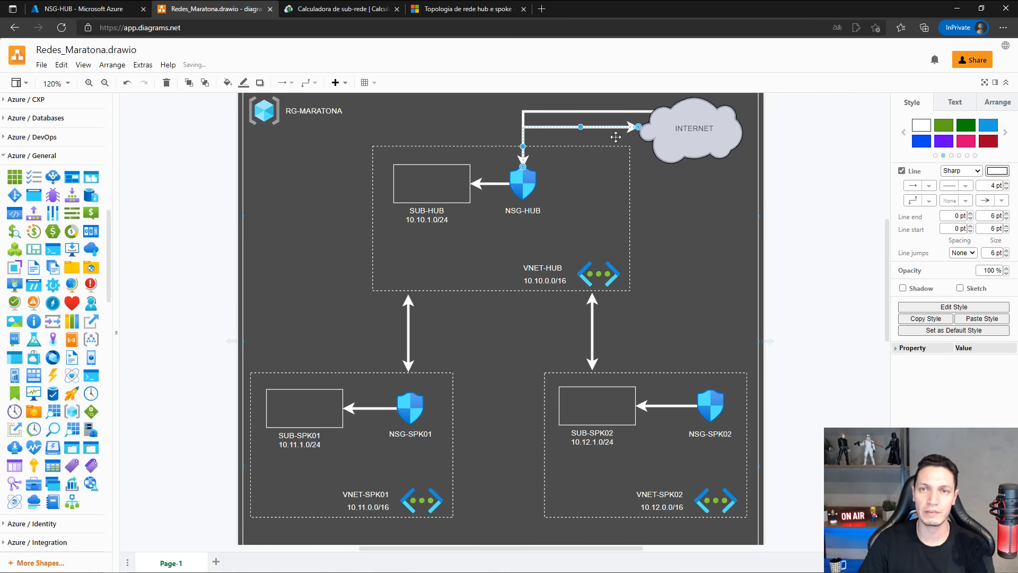
{"action": "left_click", "coordinate": [696, 243]}
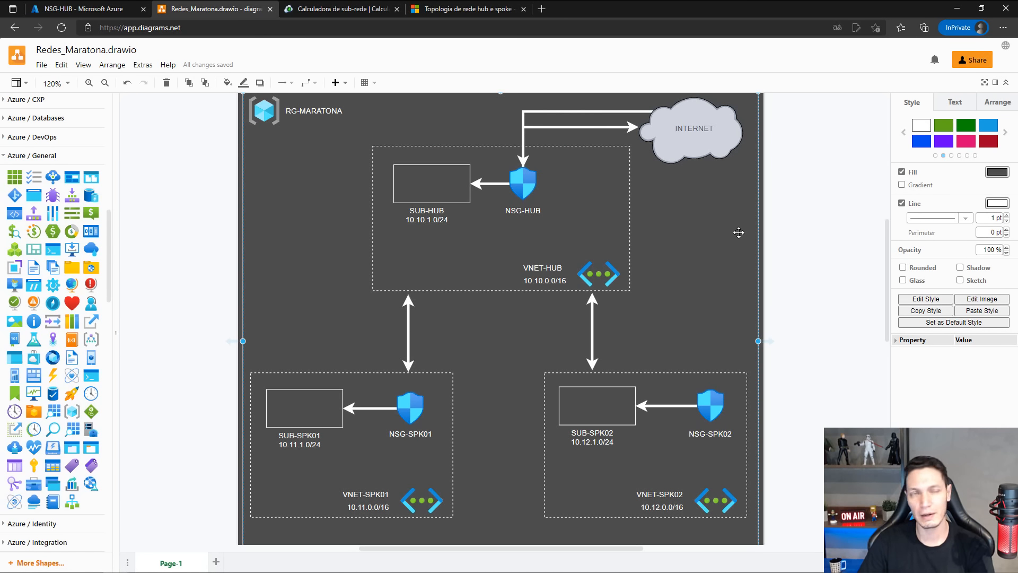
Switch to the Azure portal, check the network interfaces associated with NSG-HUB, and open its subnet associations.
{"action": "left_click", "coordinate": [120, 9]}
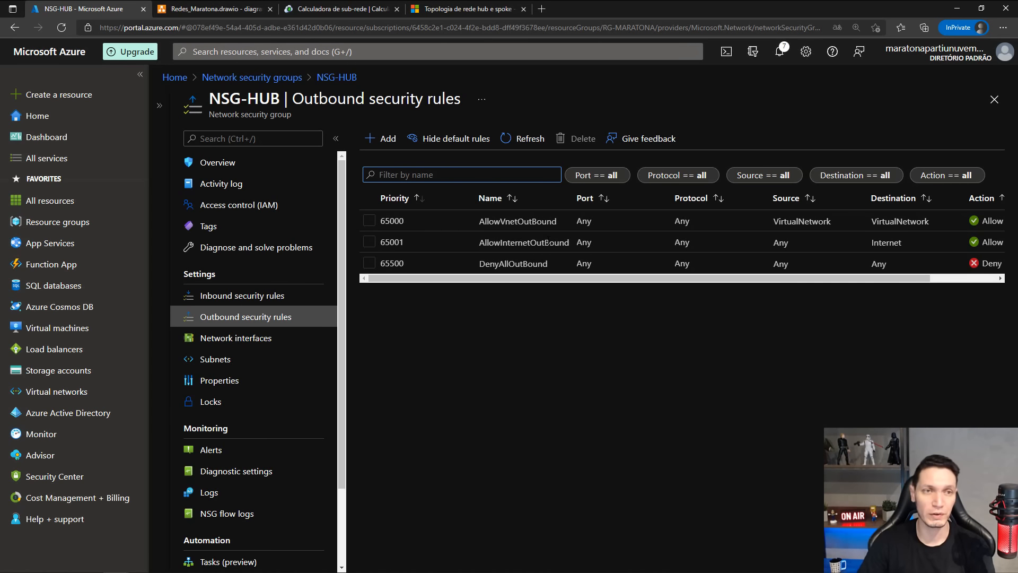
{"action": "left_click", "coordinate": [218, 339]}
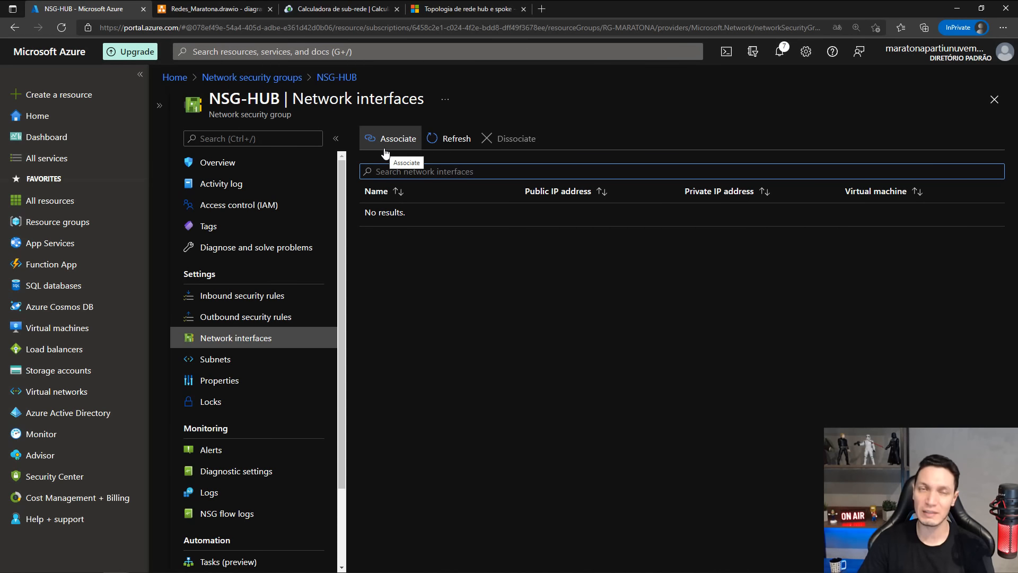
{"action": "left_click", "coordinate": [221, 359]}
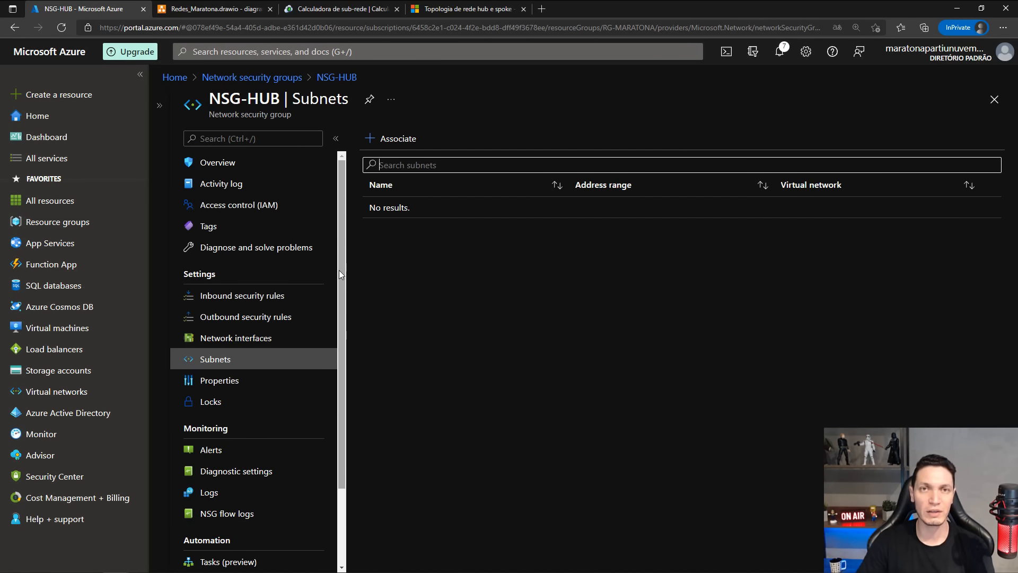
Associate NSG-HUB with the subnet SUB-HUB in the virtual network VNET-HUB.
{"action": "left_click", "coordinate": [396, 141]}
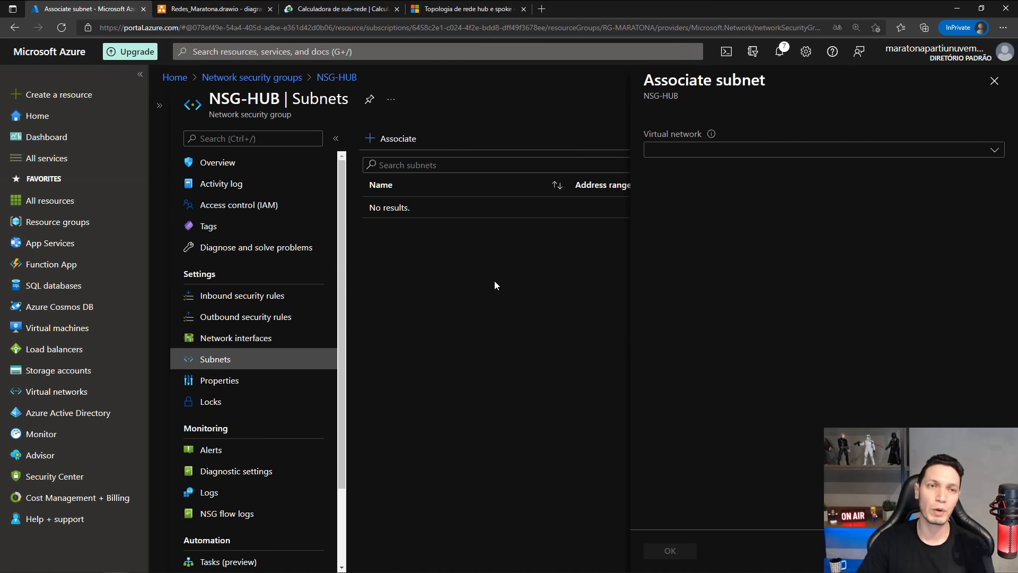
{"action": "left_click", "coordinate": [758, 151]}
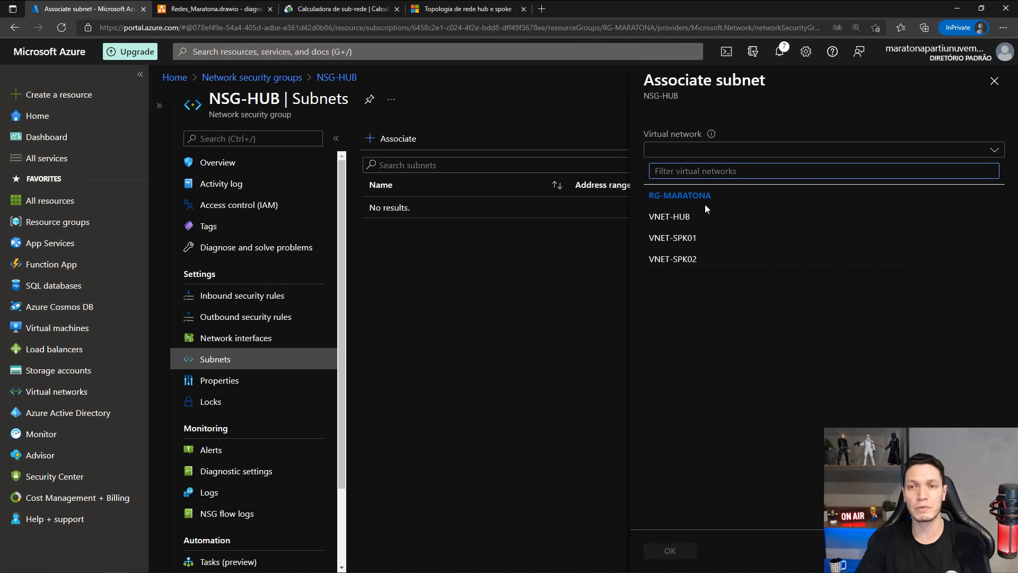
{"action": "left_click", "coordinate": [669, 225]}
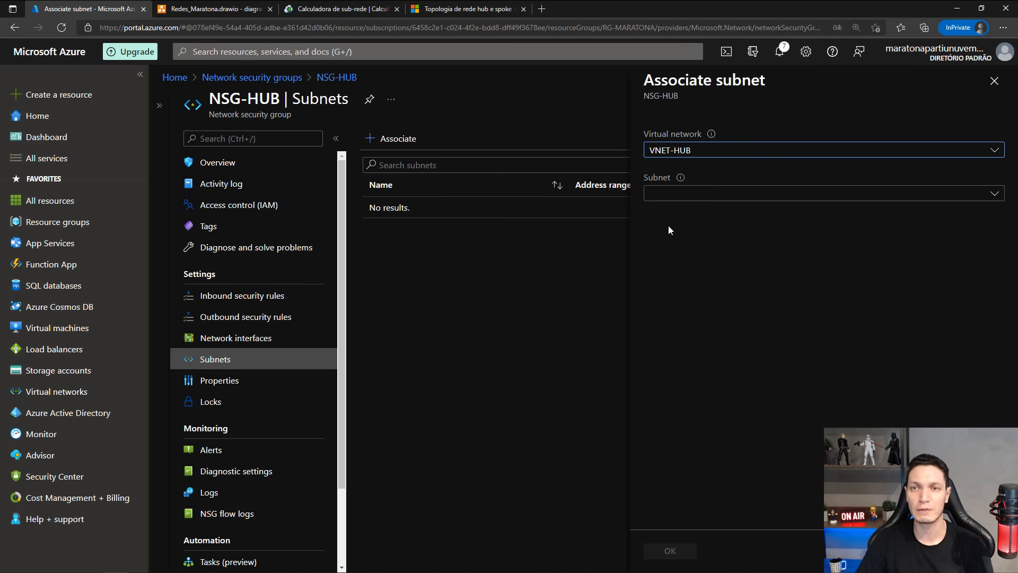
{"action": "left_click", "coordinate": [692, 194]}
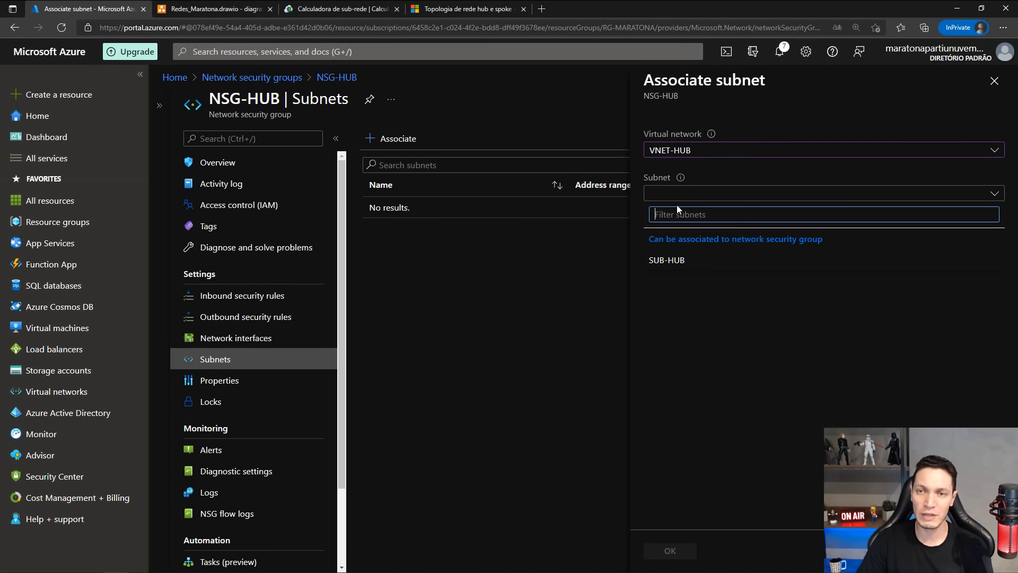
{"action": "left_click", "coordinate": [666, 261]}
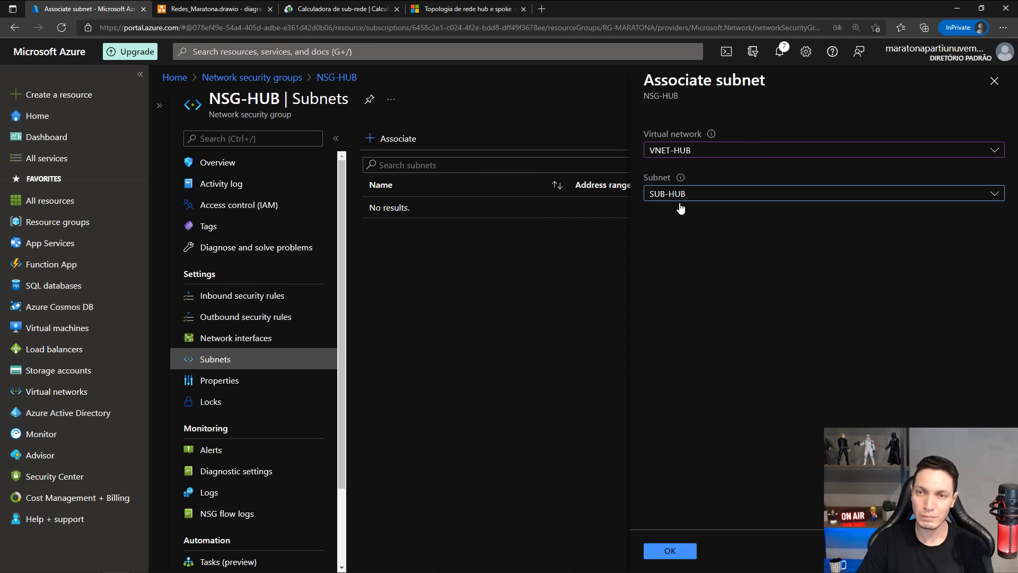
{"action": "left_click", "coordinate": [731, 197]}
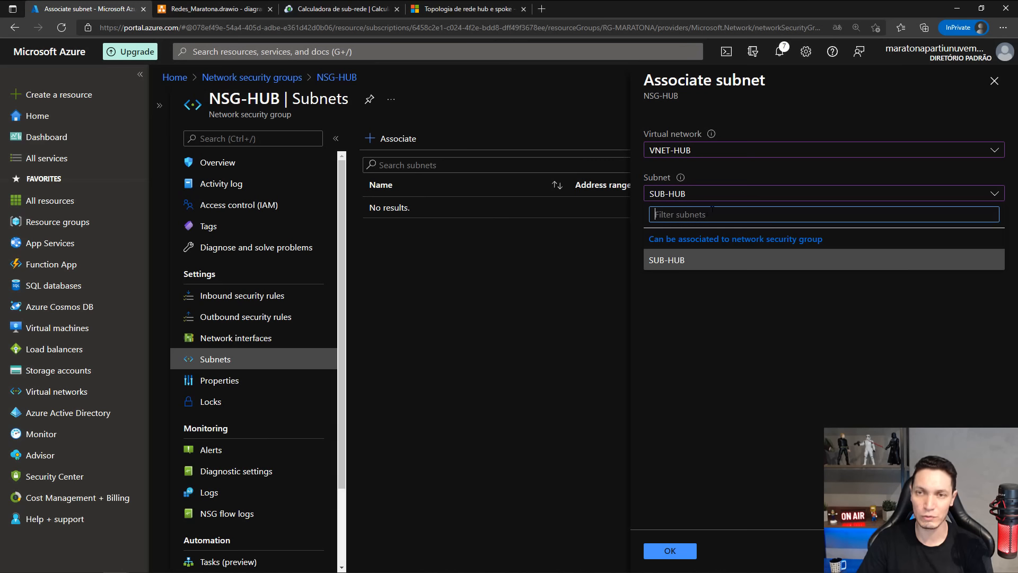
{"action": "left_click", "coordinate": [671, 551]}
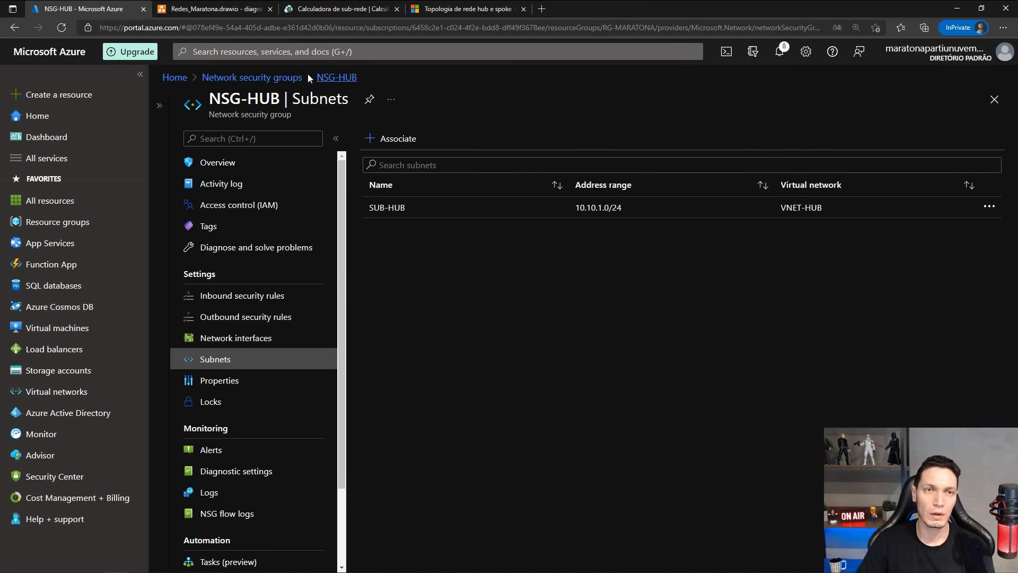
Open NSG-SPK01 from the Network security groups list and associate it with the subnet SUB-SPK01 in VNET-SPK01.
{"action": "left_click", "coordinate": [292, 79]}
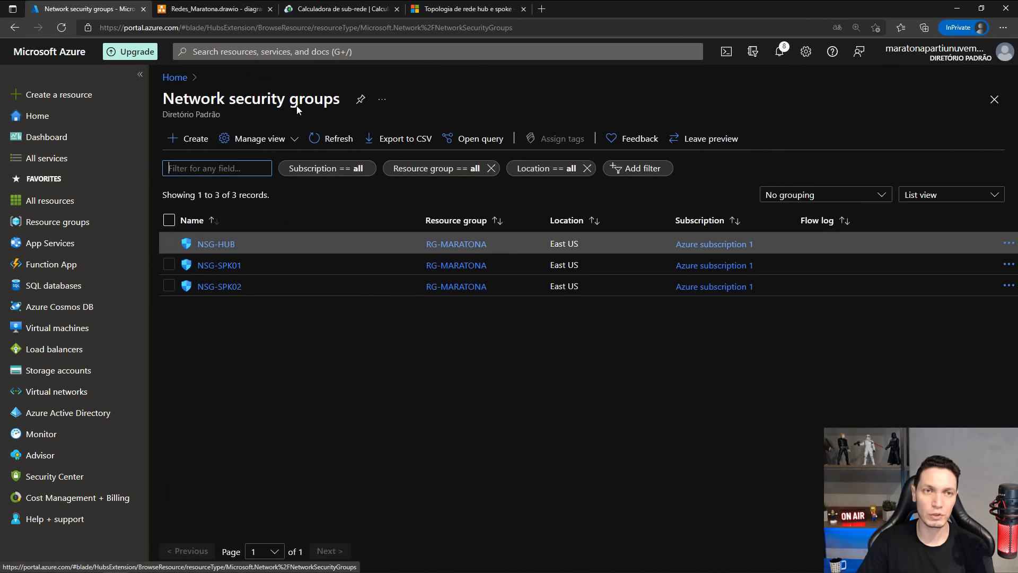
{"action": "left_click", "coordinate": [219, 266]}
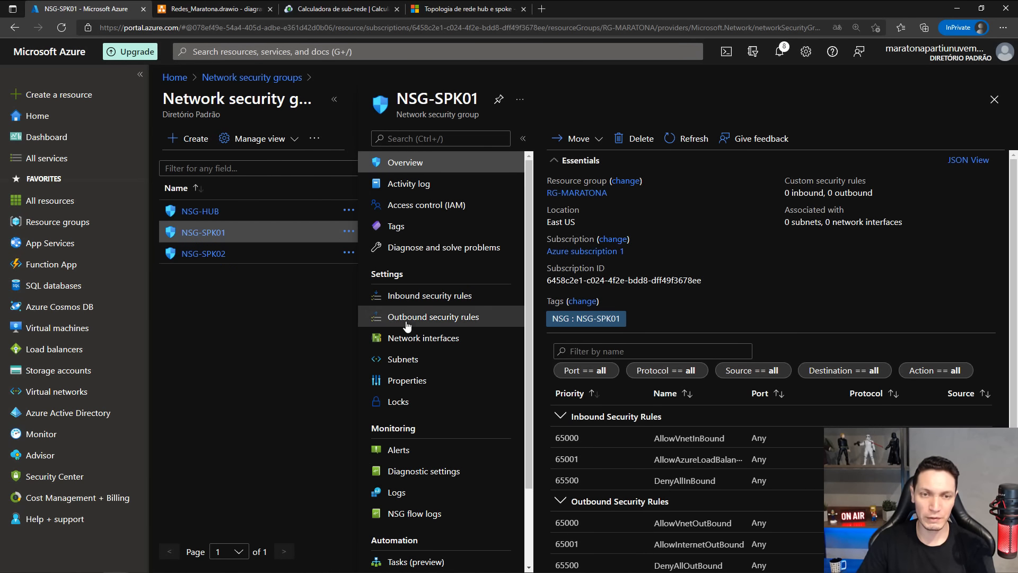
{"action": "left_click", "coordinate": [403, 361]}
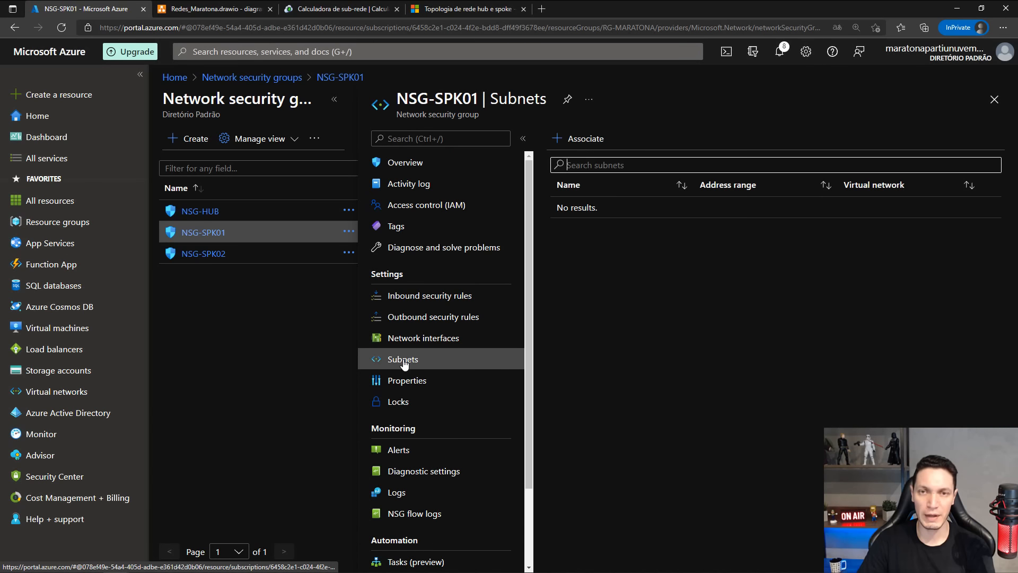
{"action": "left_click", "coordinate": [578, 139]}
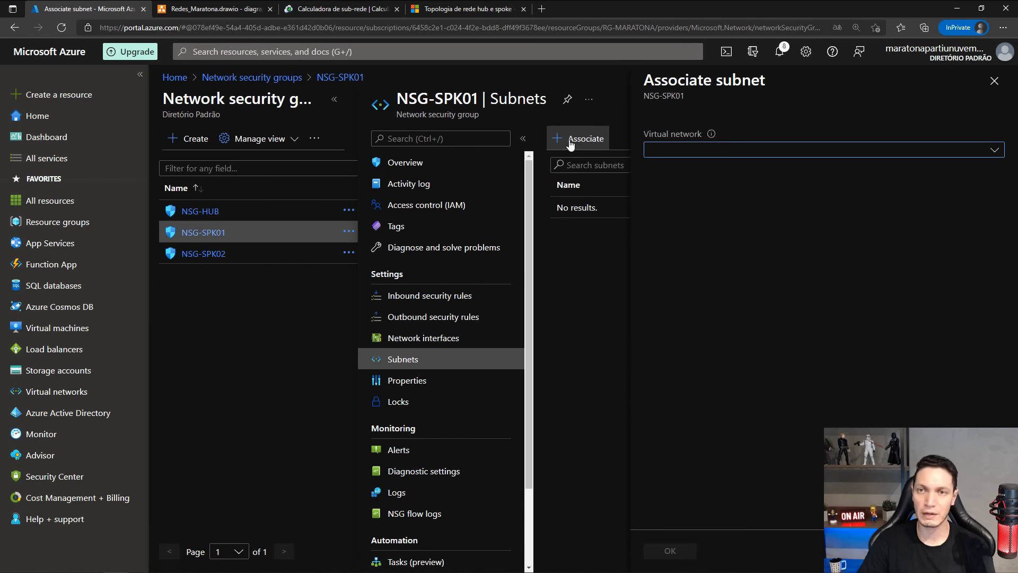
{"action": "left_click", "coordinate": [740, 151]}
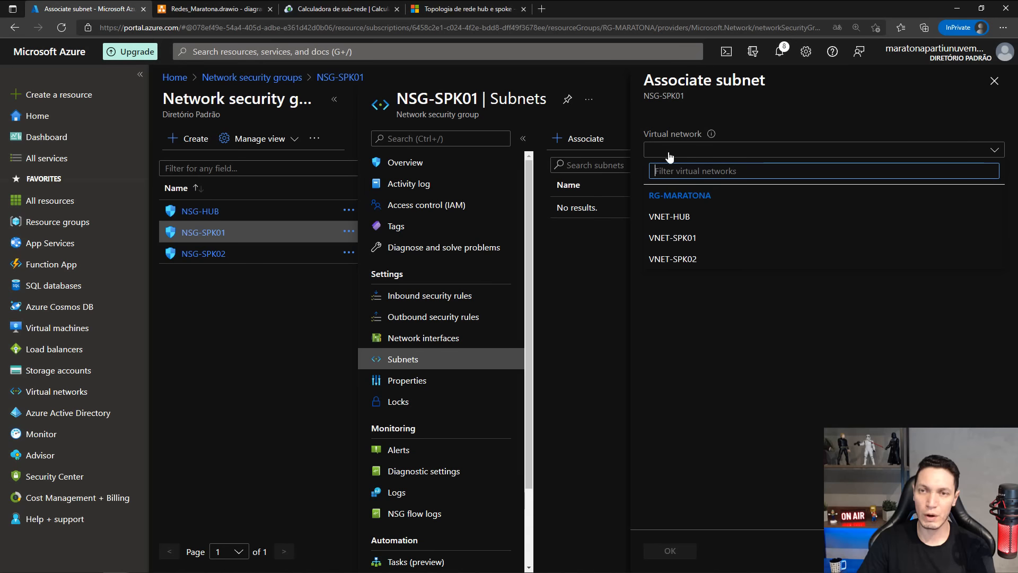
{"action": "left_click", "coordinate": [676, 238]}
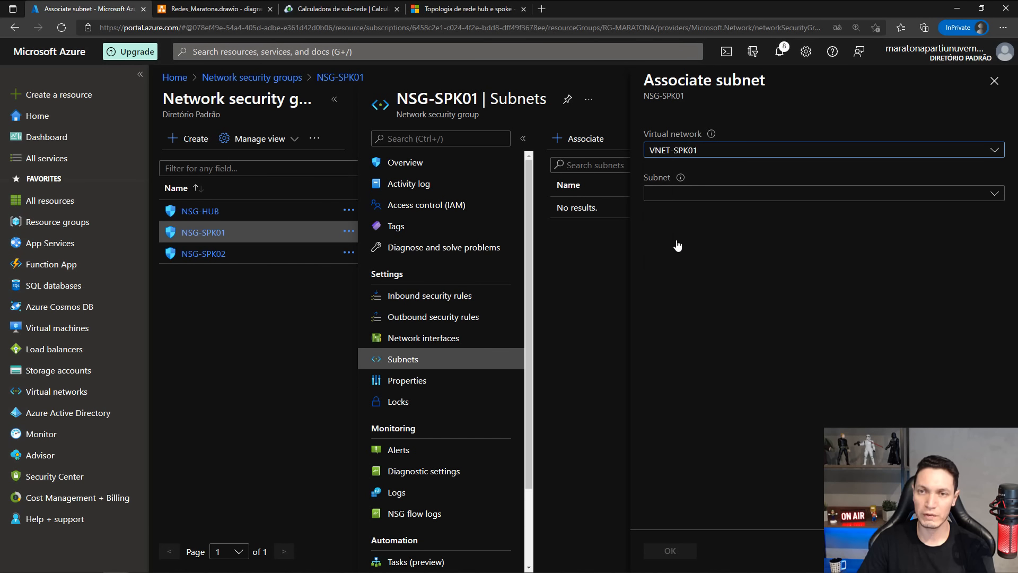
{"action": "left_click", "coordinate": [664, 190]}
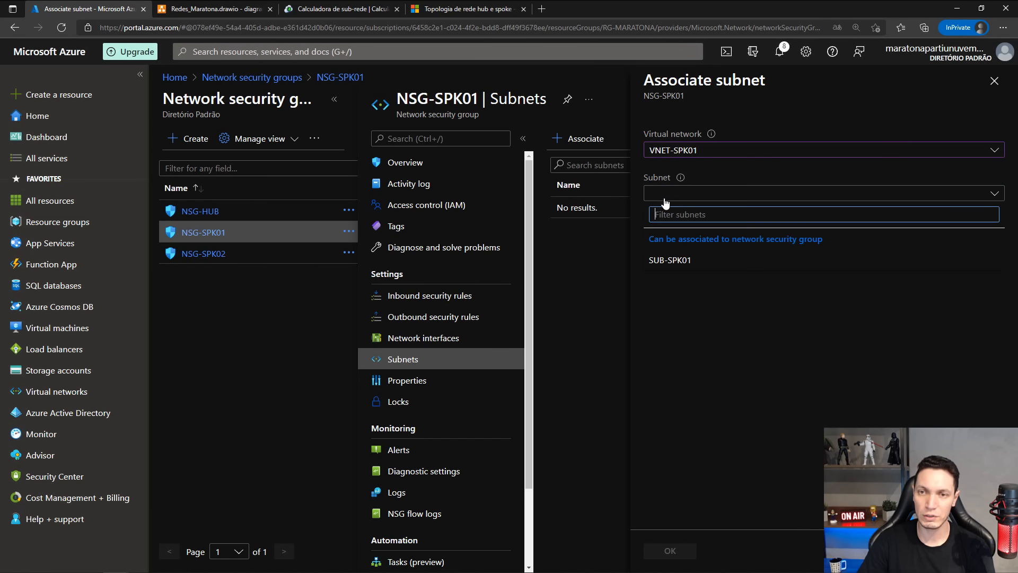
{"action": "left_click", "coordinate": [660, 260]}
{"action": "left_click", "coordinate": [674, 552]}
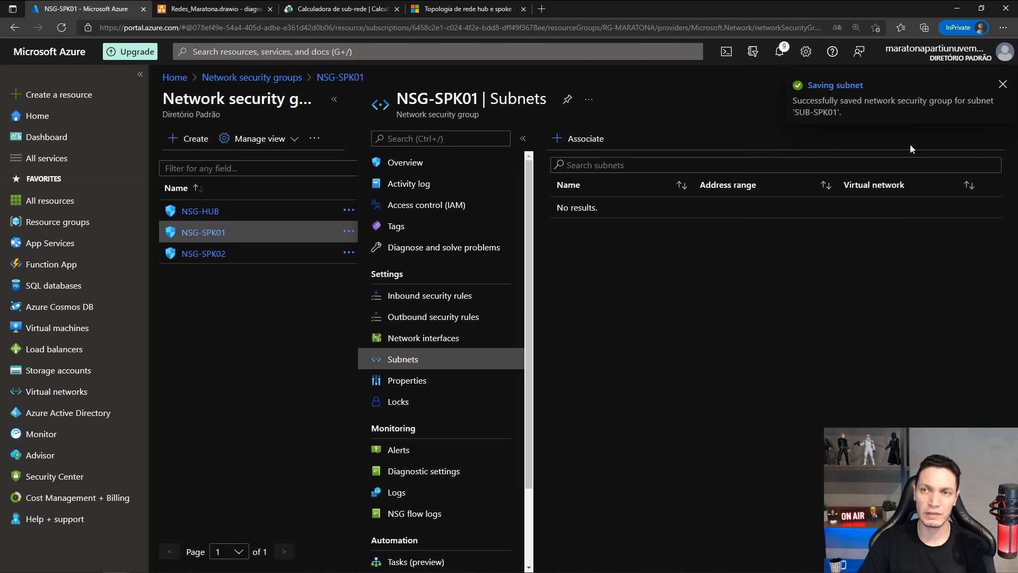
{"action": "left_click", "coordinate": [1003, 85]}
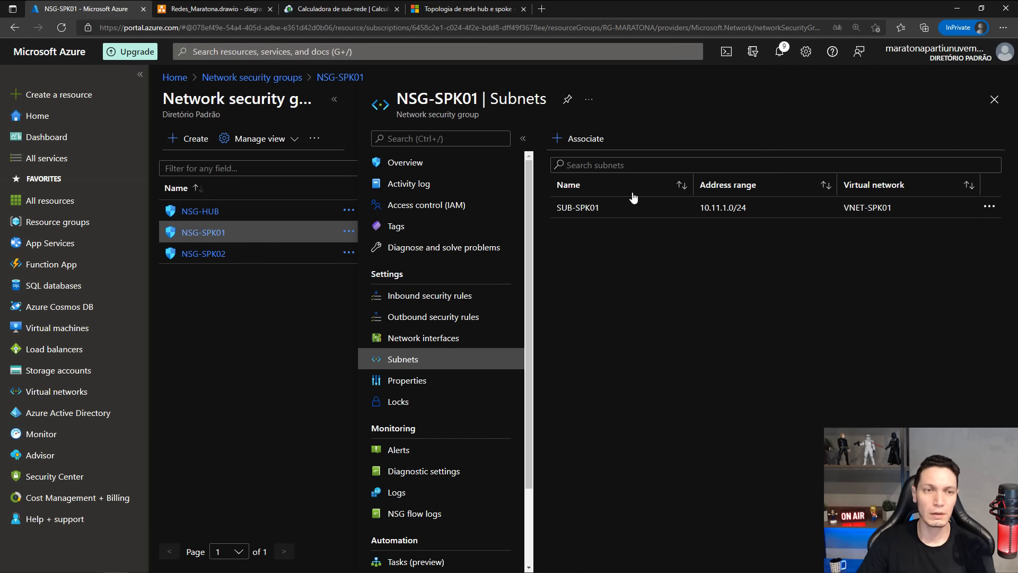
Associate NSG-SPK02 with the subnet SUB-SPK02 in the virtual network VNET-SPK02.
{"action": "left_click", "coordinate": [206, 255]}
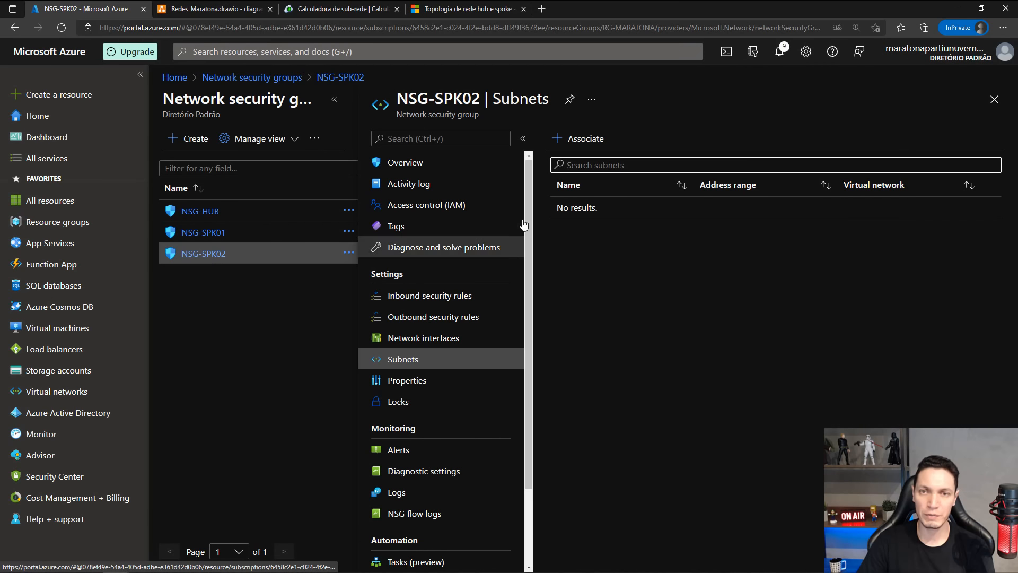
{"action": "left_click", "coordinate": [572, 138]}
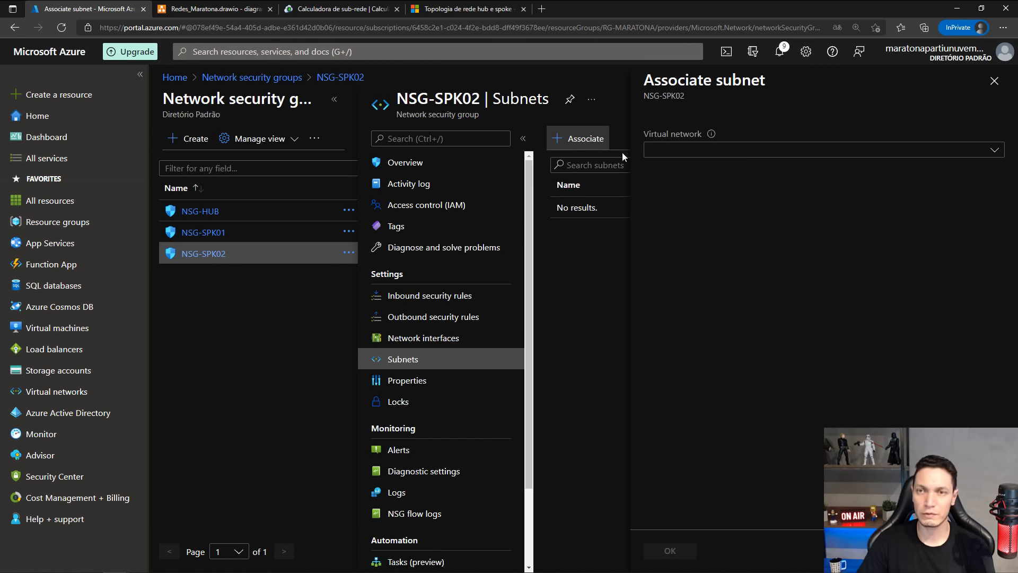
{"action": "left_click", "coordinate": [691, 152]}
{"action": "left_click", "coordinate": [679, 260]}
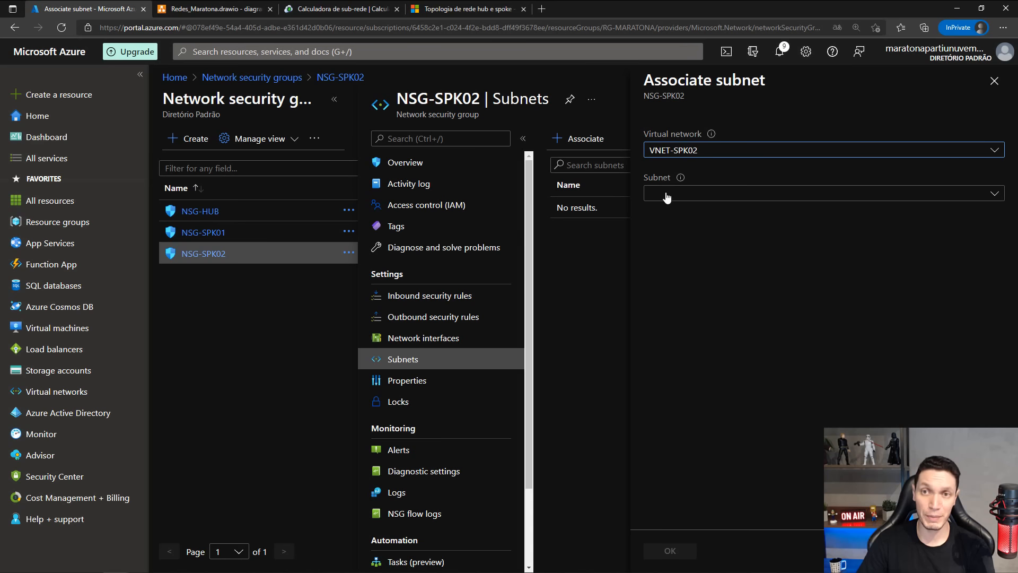
{"action": "left_click", "coordinate": [669, 196]}
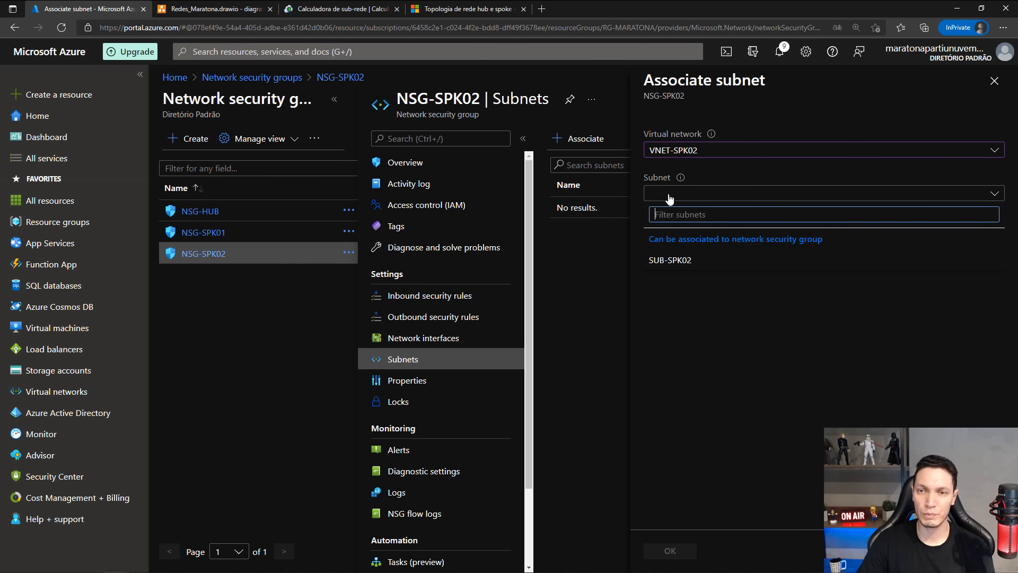
{"action": "left_click", "coordinate": [669, 260]}
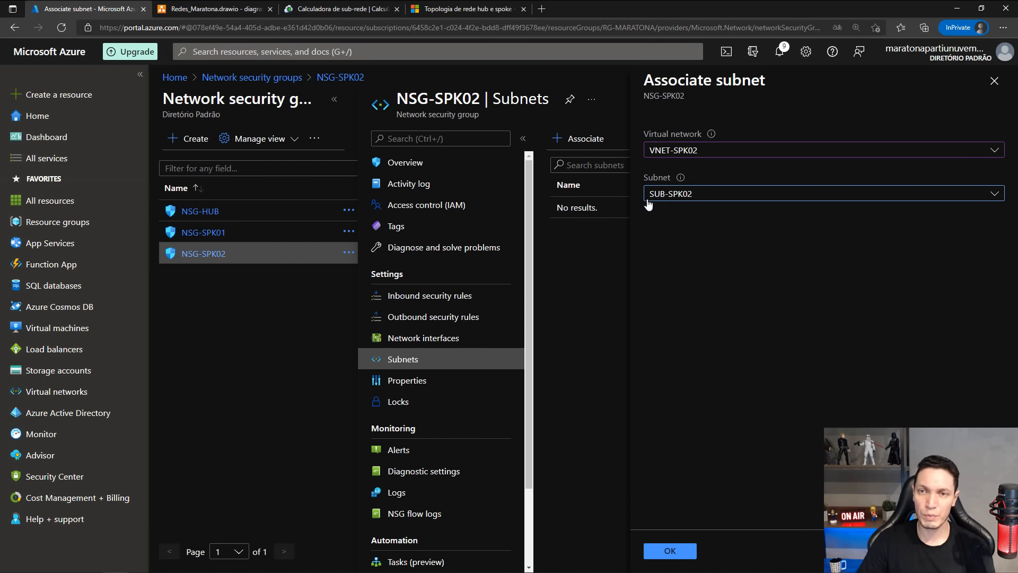
{"action": "left_click", "coordinate": [664, 553]}
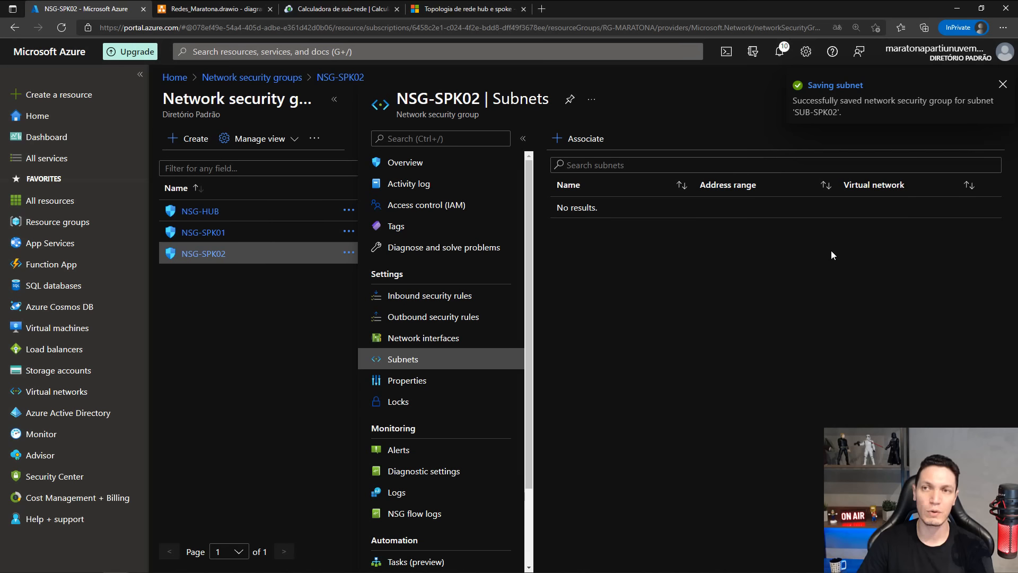
{"action": "left_click", "coordinate": [1003, 84]}
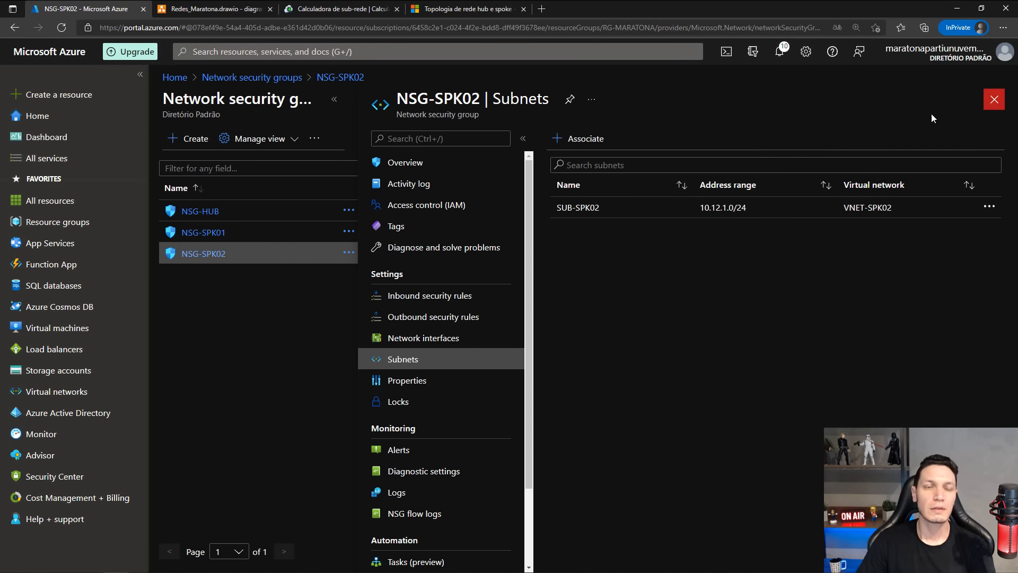
Open VNET-HUB from the Virtual networks list, look over its settings, and view its address space.
{"action": "left_click", "coordinate": [44, 391]}
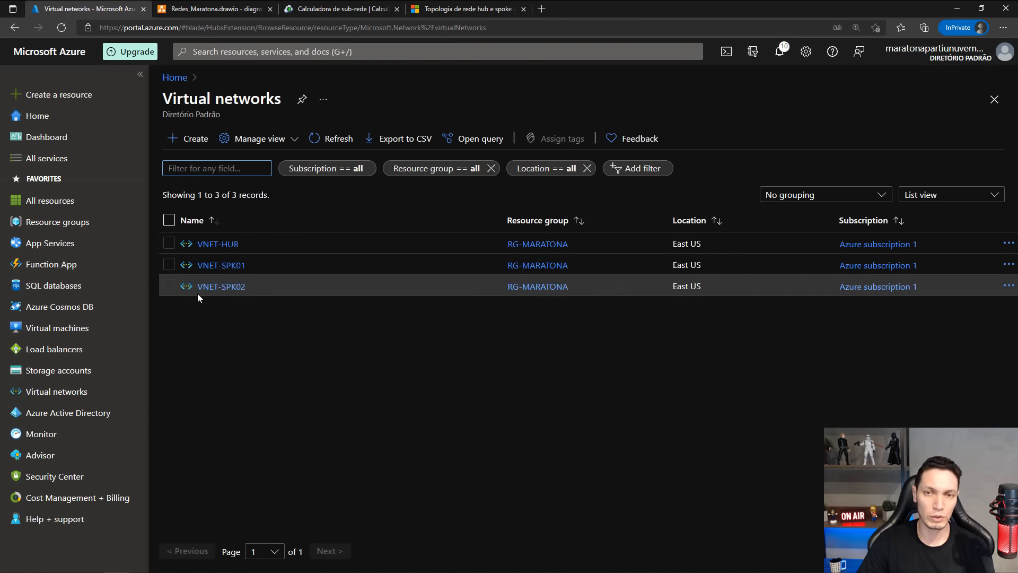
{"action": "left_click", "coordinate": [214, 245]}
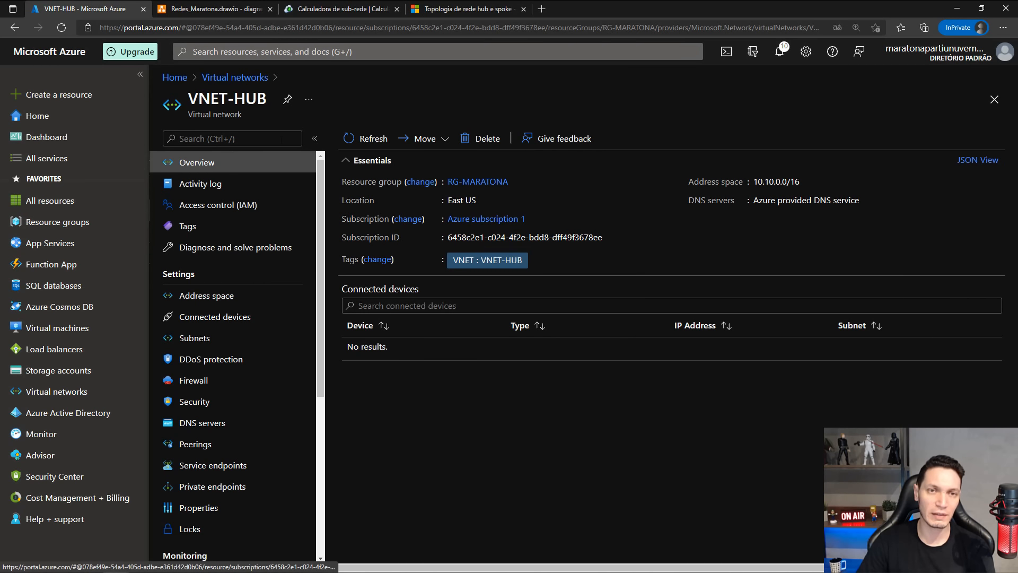
{"action": "scroll", "coordinate": [207, 212], "scroll_direction": "down", "scroll_amount": 1}
{"action": "scroll", "coordinate": [207, 223], "scroll_direction": "up", "scroll_amount": 1}
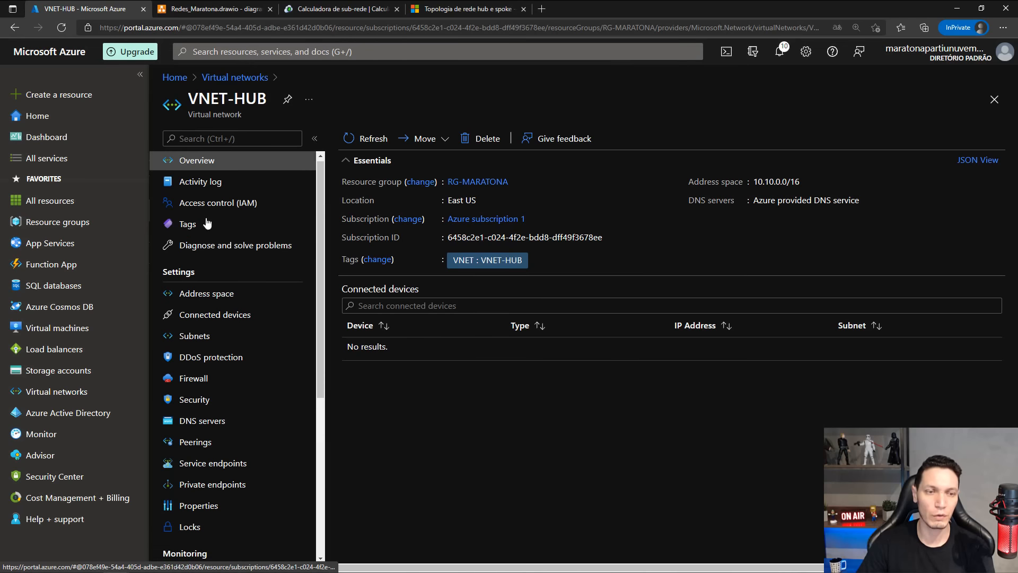
{"action": "scroll", "coordinate": [207, 223], "scroll_direction": "up", "scroll_amount": 1}
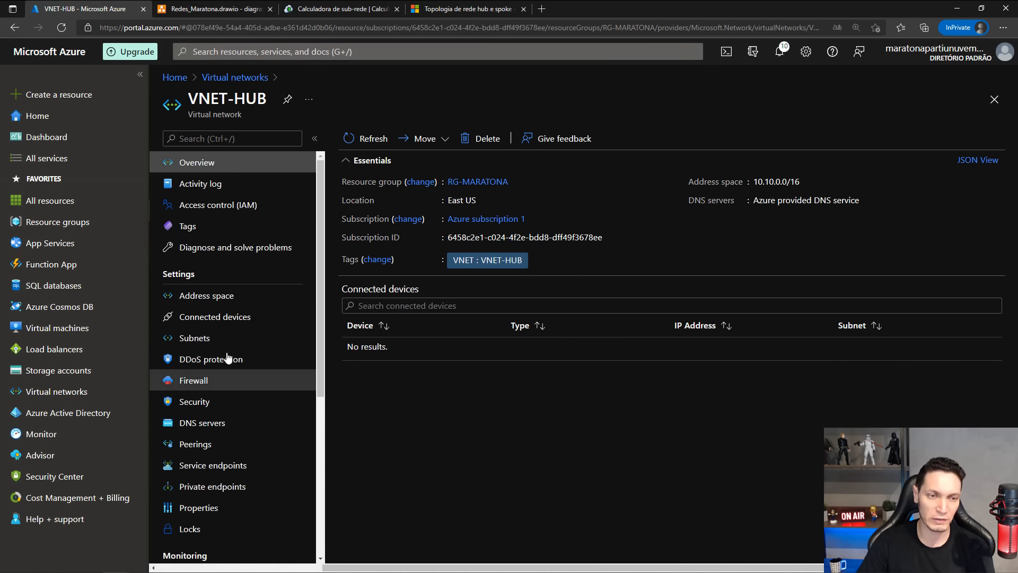
{"action": "scroll", "coordinate": [249, 297], "scroll_direction": "down", "scroll_amount": 1}
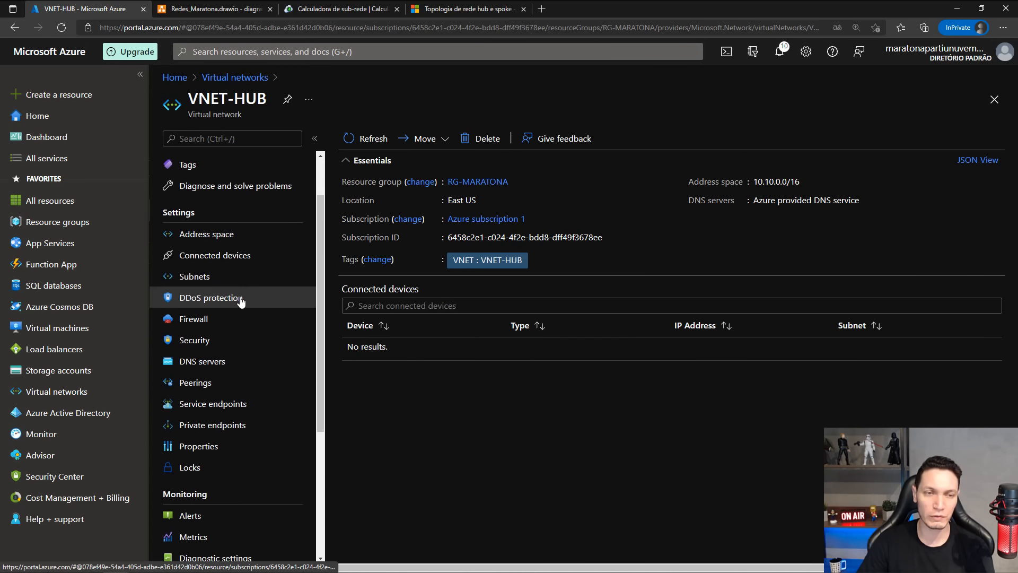
{"action": "scroll", "coordinate": [241, 300], "scroll_direction": "up", "scroll_amount": 1}
{"action": "left_click", "coordinate": [193, 295]}
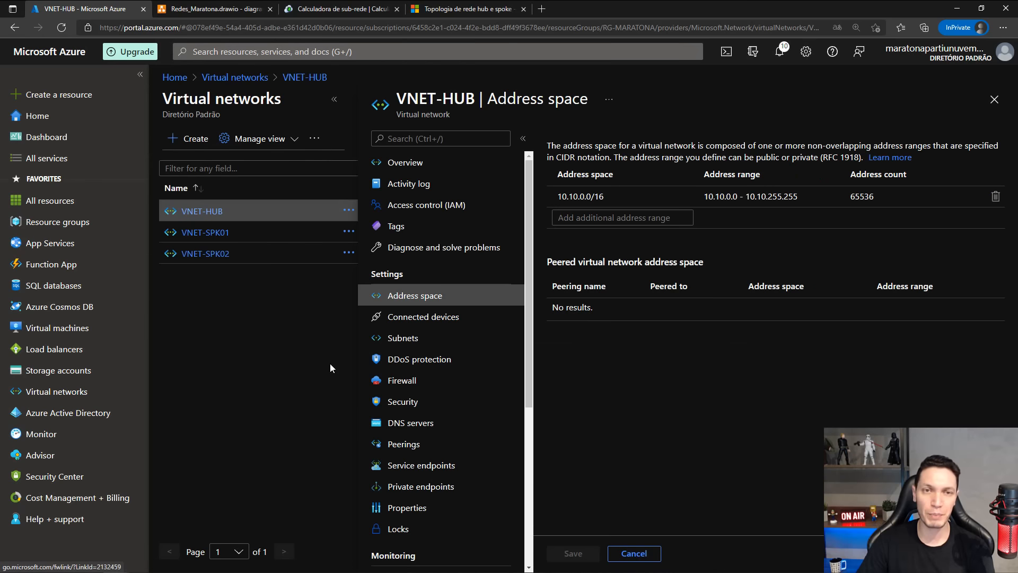
Try 172.16.0.0/24 as an additional address range for VNET-HUB, and remove that entry from the address space.
{"action": "left_click", "coordinate": [335, 100]}
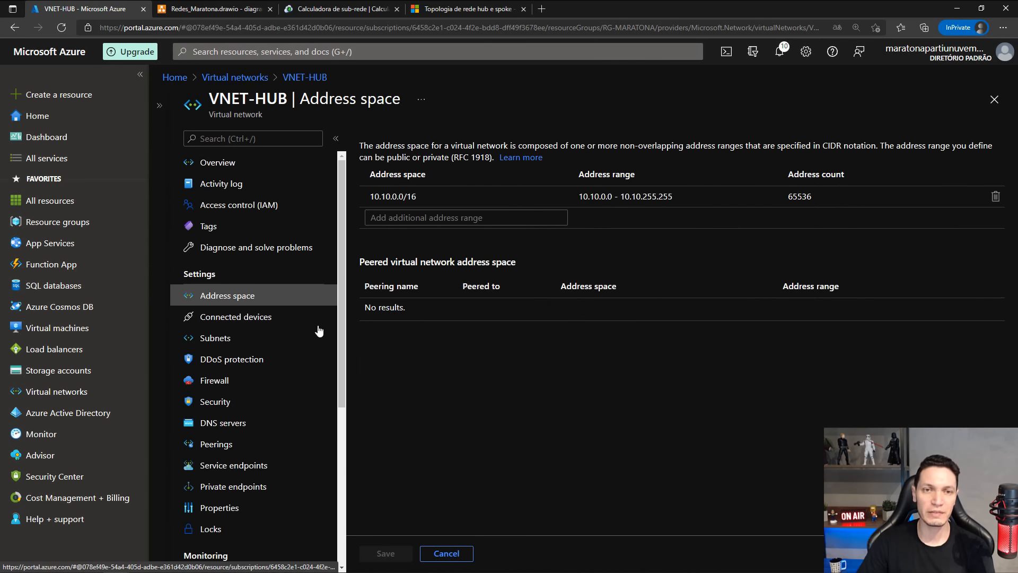
{"action": "left_click", "coordinate": [397, 198]}
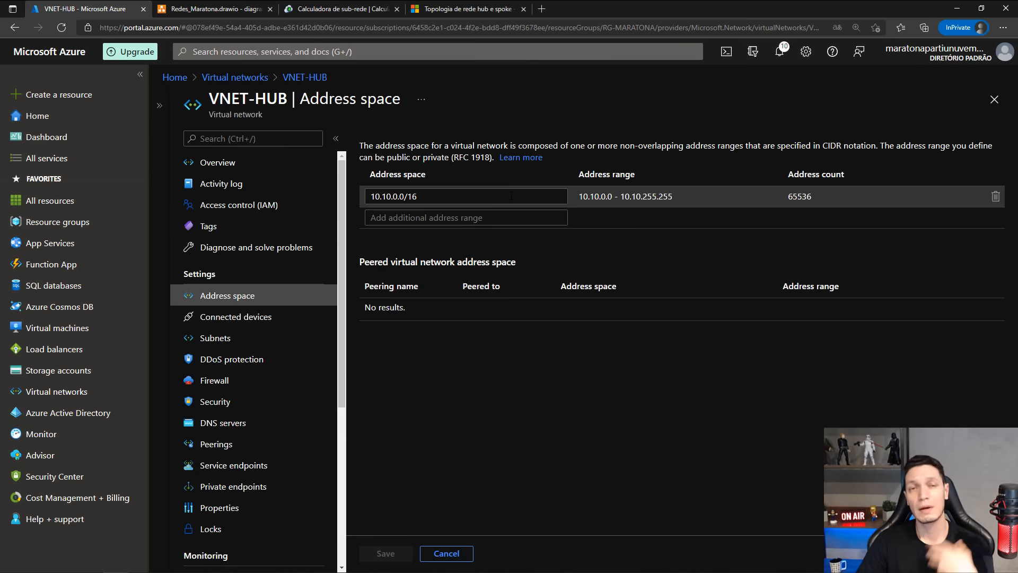
{"action": "left_click", "coordinate": [387, 196]}
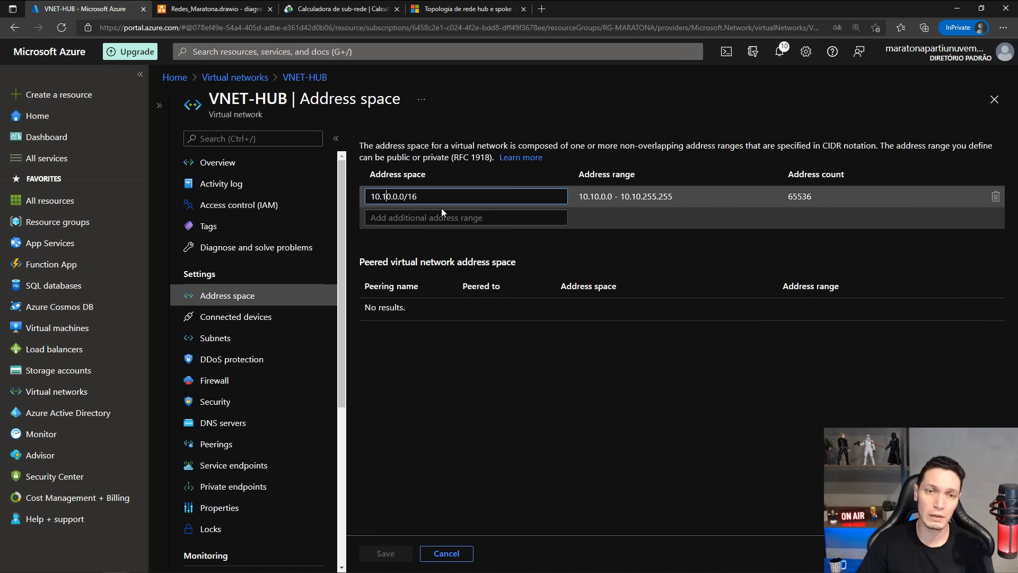
{"action": "left_click", "coordinate": [519, 425]}
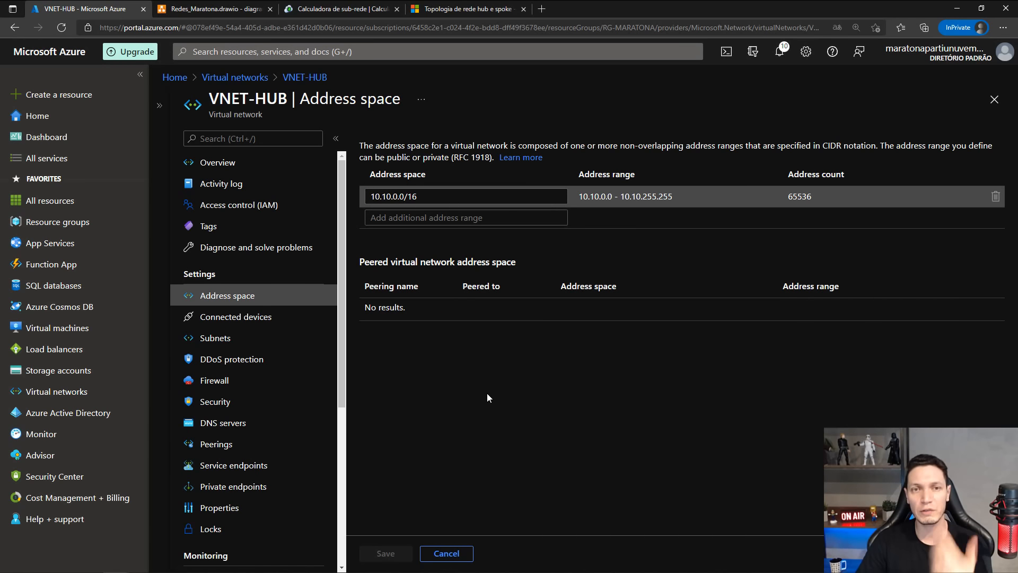
{"action": "left_click", "coordinate": [408, 217]}
{"action": "type", "text": "1"}
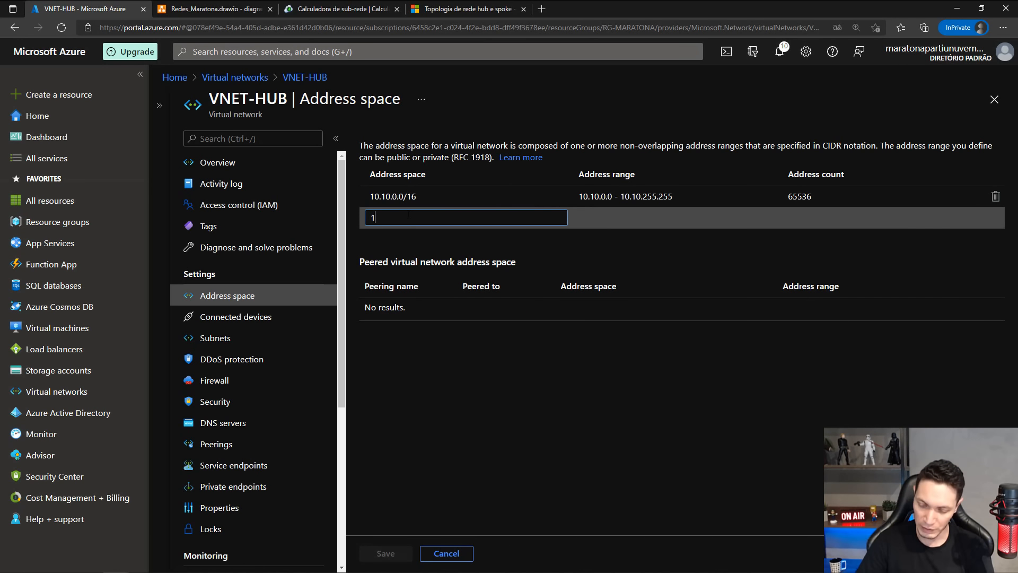
{"action": "type", "text": "72.16.0.0"}
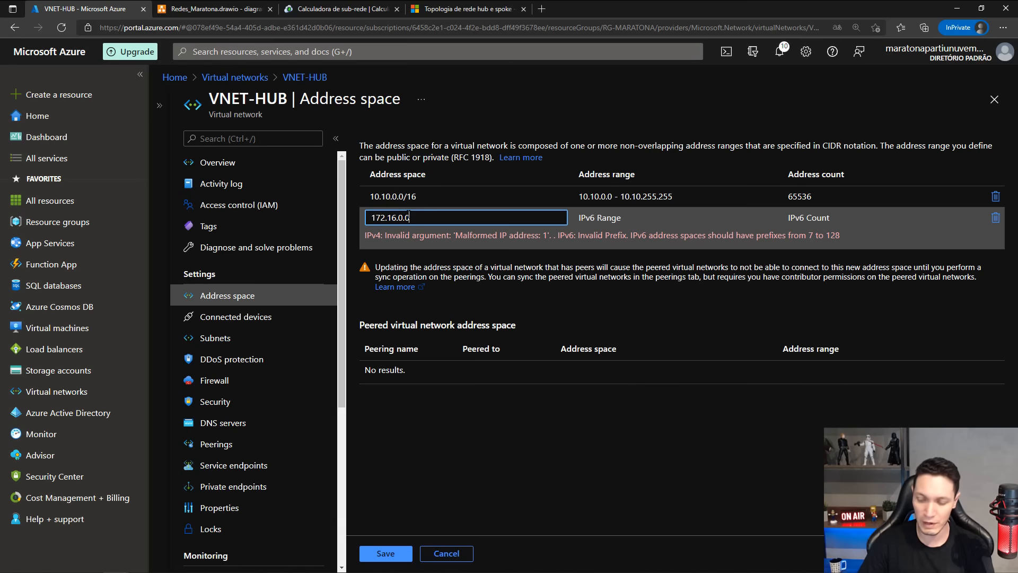
{"action": "type", "text": "/24"}
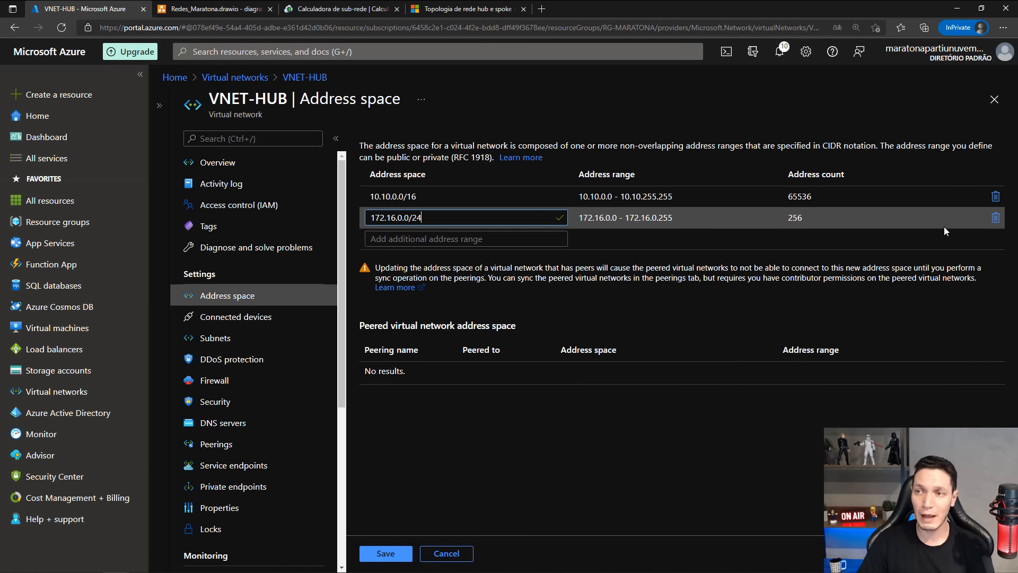
{"action": "left_click", "coordinate": [995, 217]}
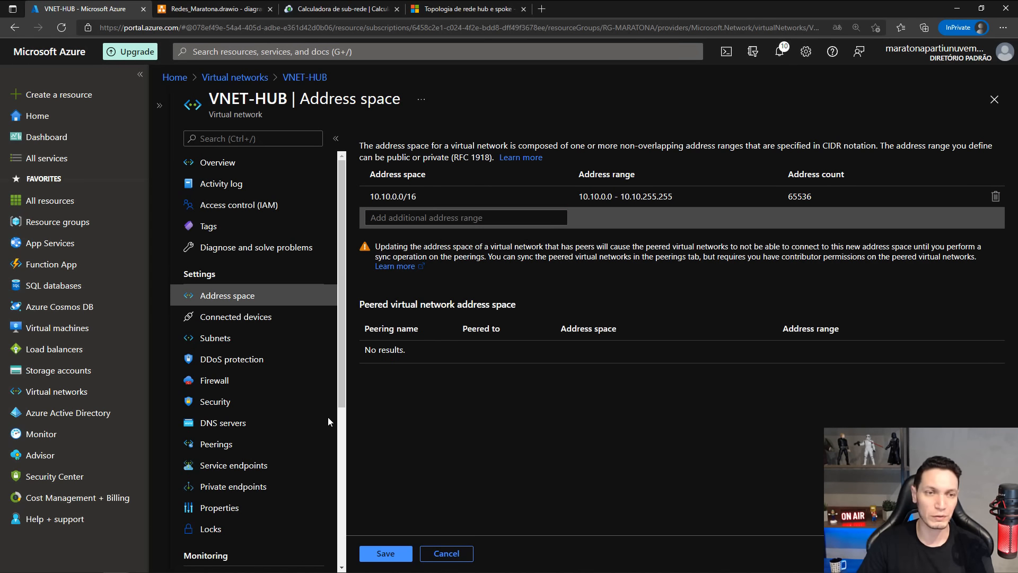
Discard the unsaved address space edits and view VNET-HUB's connected devices and subnets, including the form for adding a subnet.
{"action": "left_click", "coordinate": [236, 319]}
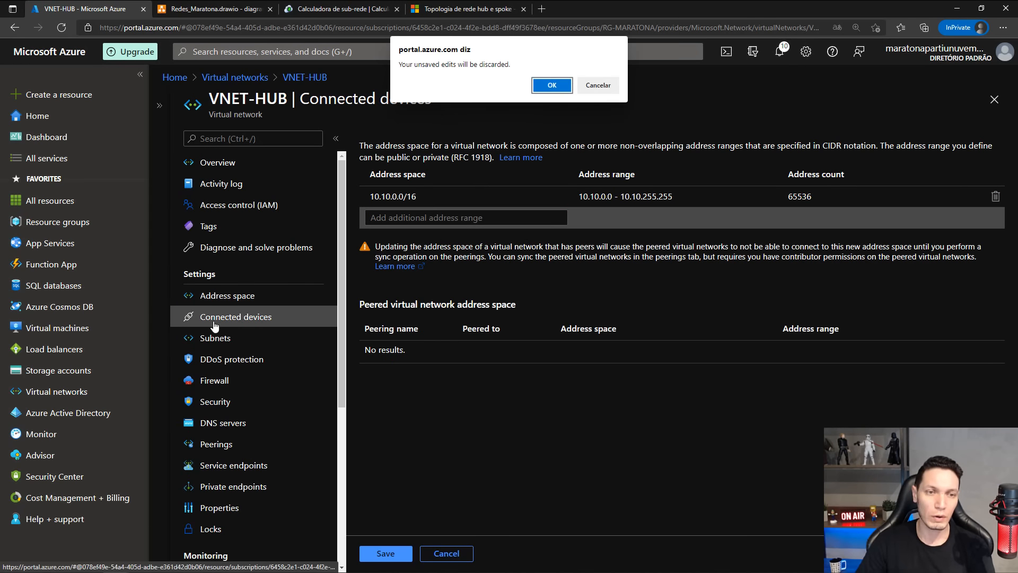
{"action": "left_click", "coordinate": [552, 84]}
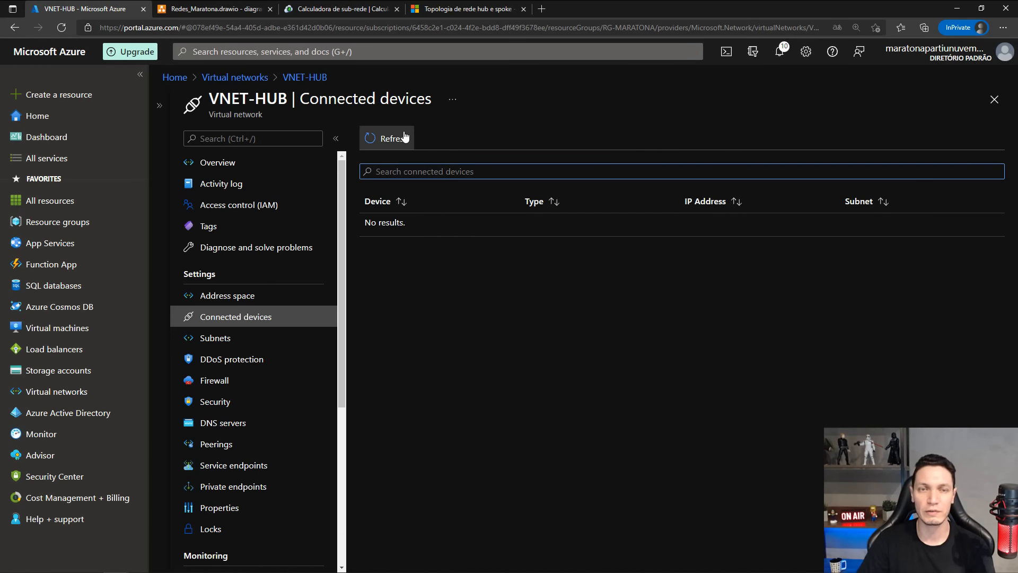
{"action": "left_click", "coordinate": [210, 340]}
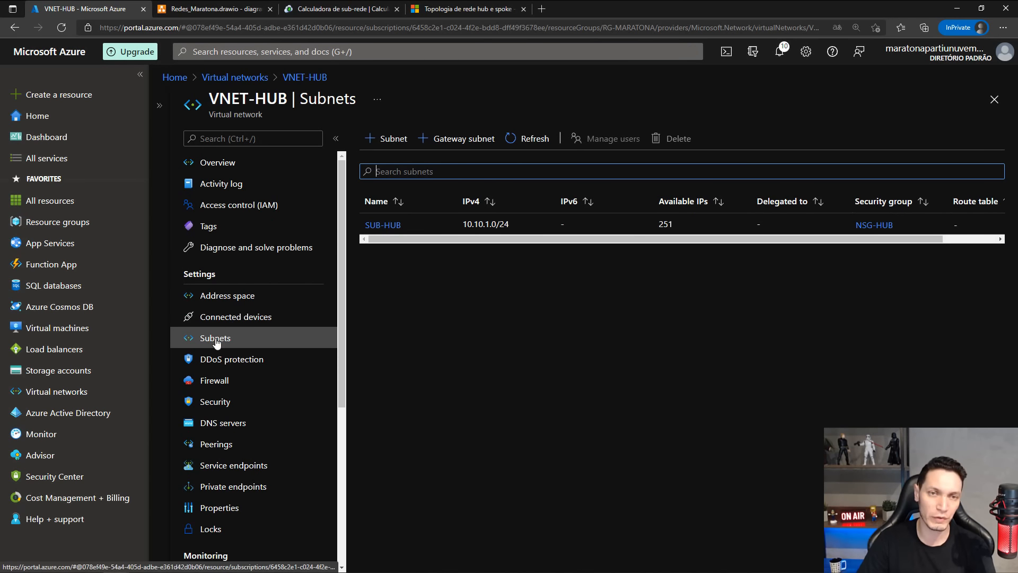
{"action": "left_click", "coordinate": [378, 141]}
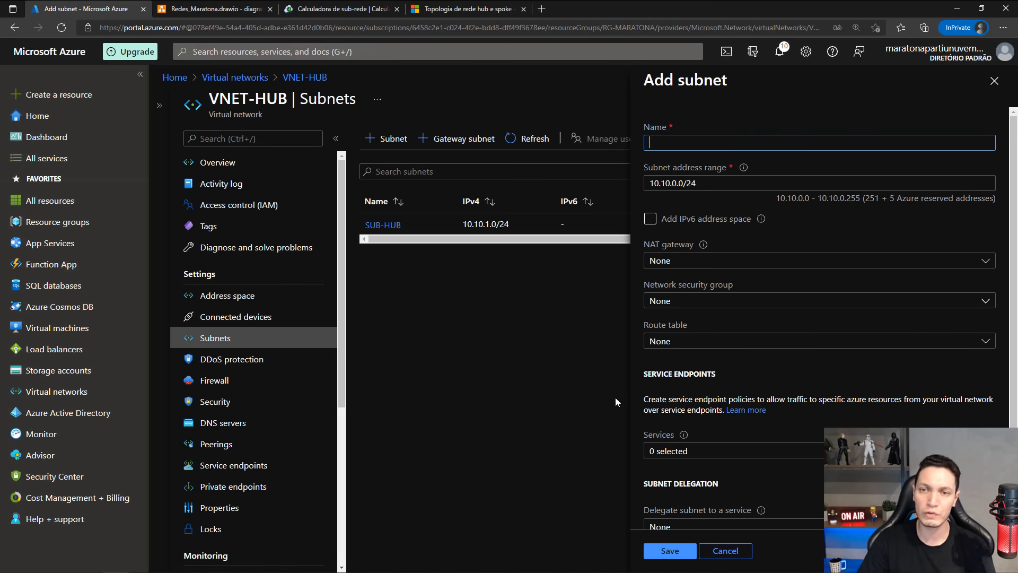
{"action": "left_click", "coordinate": [991, 82]}
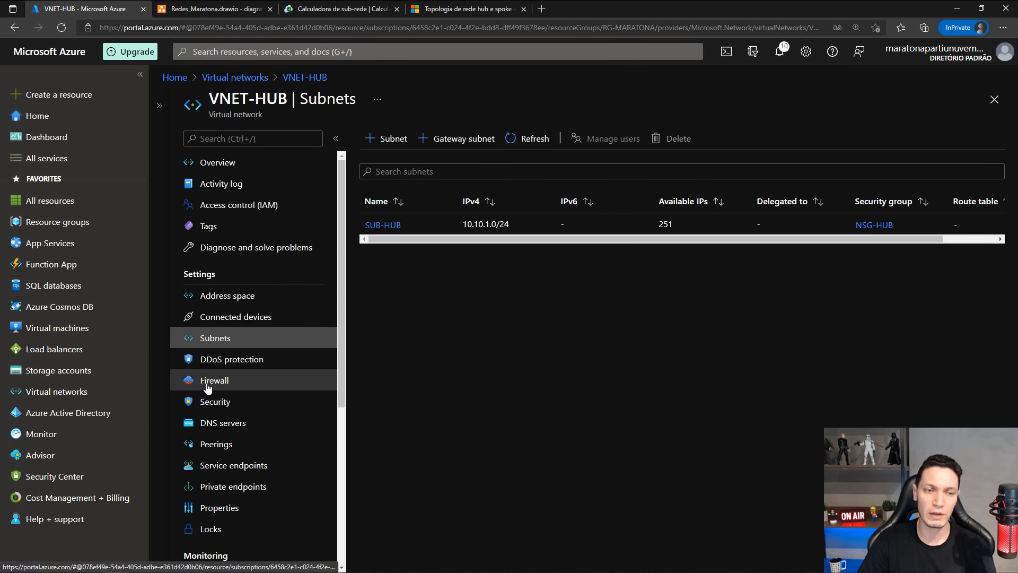
View VNET-HUB's security recommendations and the linked Security Center, and return to the virtual network.
{"action": "left_click", "coordinate": [221, 404]}
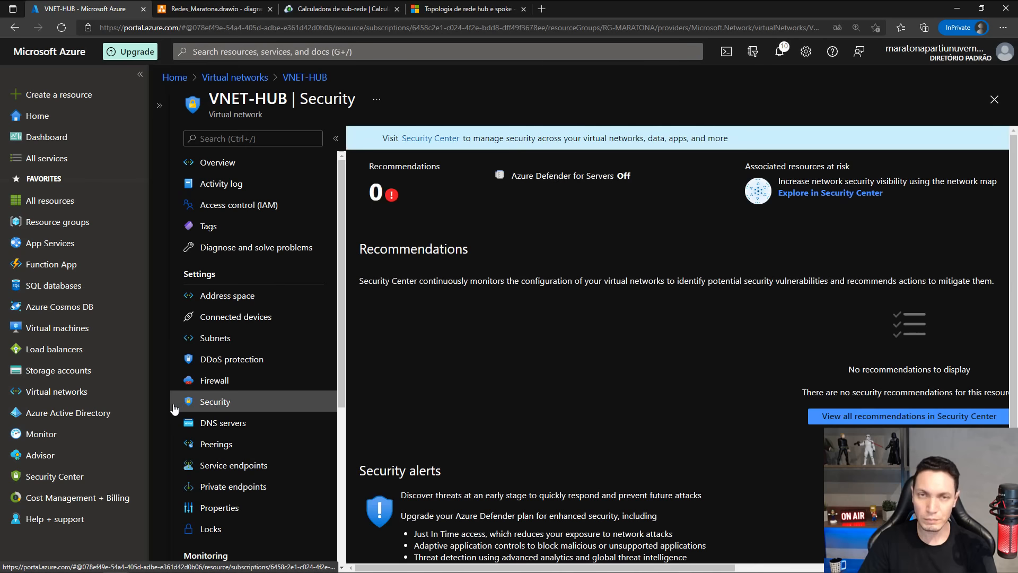
{"action": "left_click", "coordinate": [430, 138]}
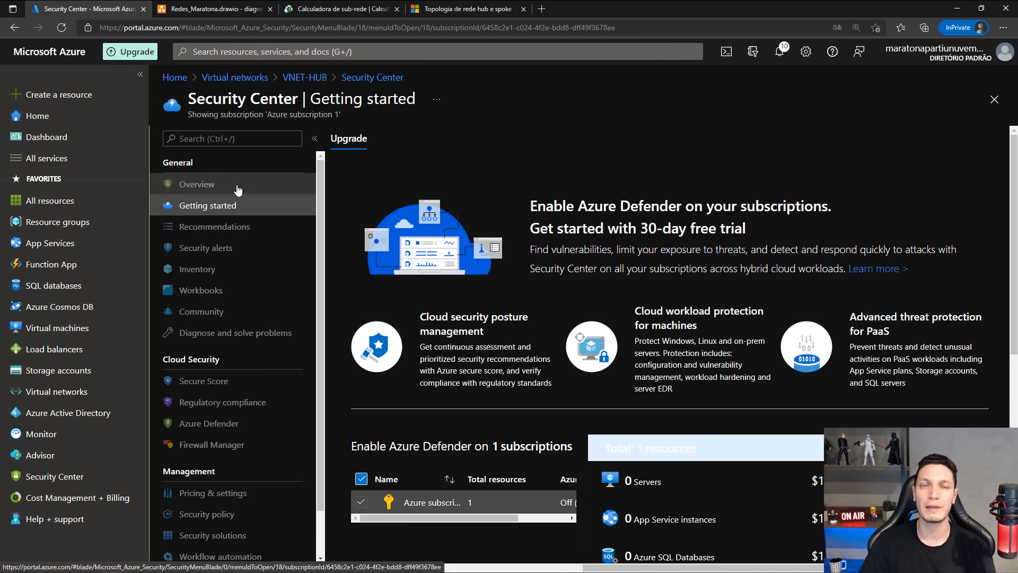
{"action": "left_click", "coordinate": [313, 79]}
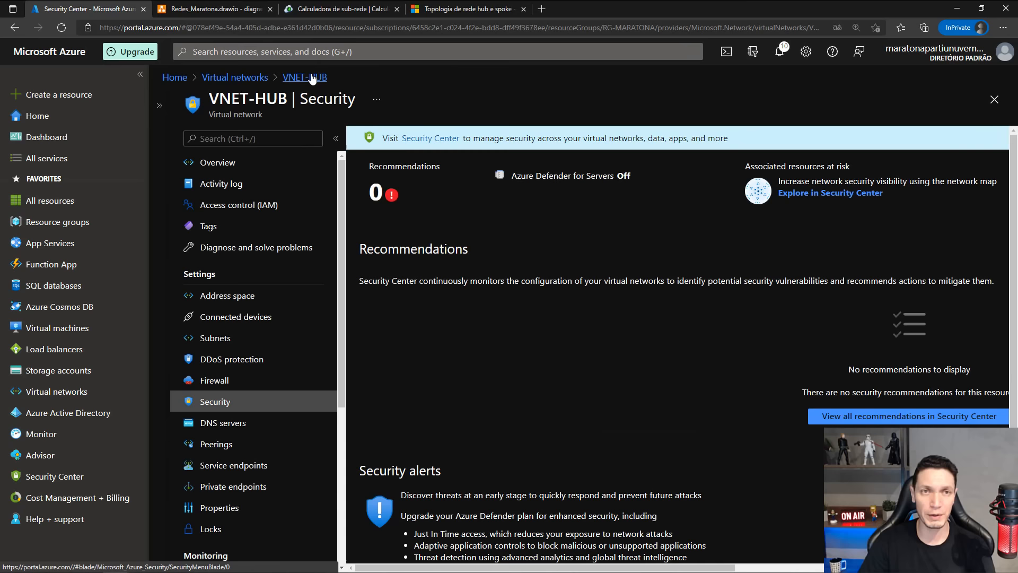
Try the Custom option in VNET-HUB's DNS server settings and cancel the change.
{"action": "scroll", "coordinate": [306, 259], "scroll_direction": "down", "scroll_amount": 2}
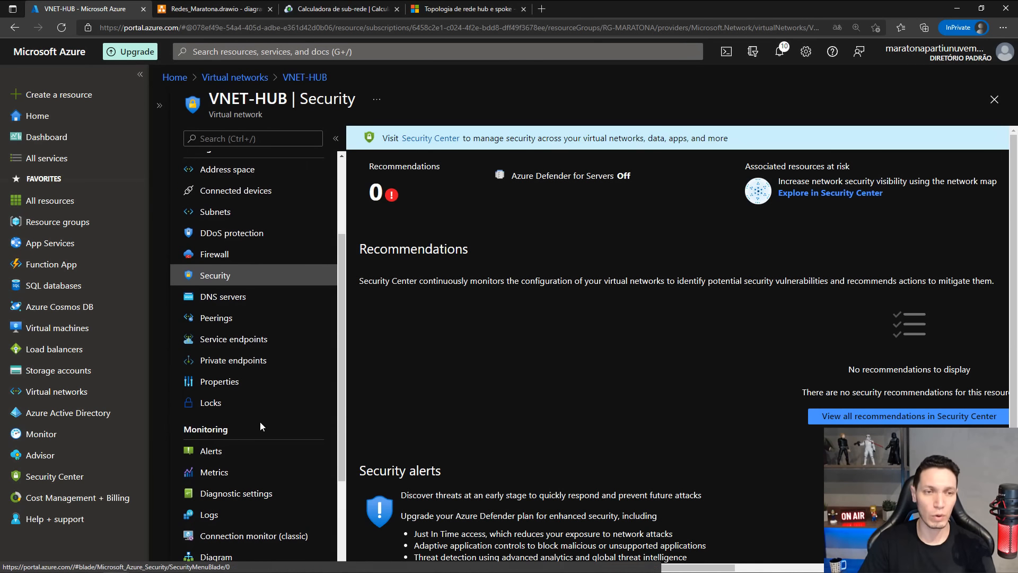
{"action": "left_click", "coordinate": [233, 303]}
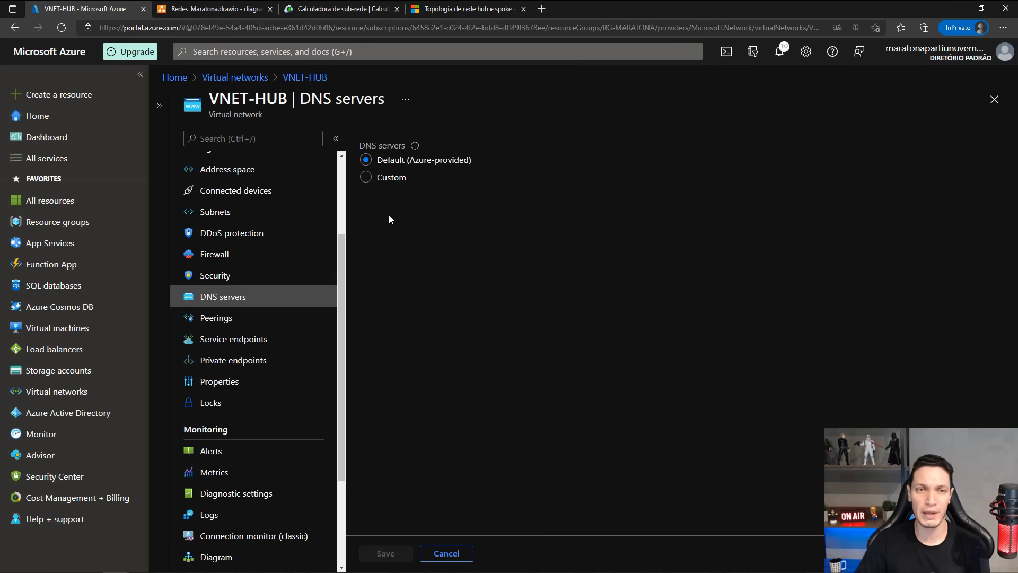
{"action": "left_click", "coordinate": [366, 178]}
{"action": "left_click", "coordinate": [386, 290]}
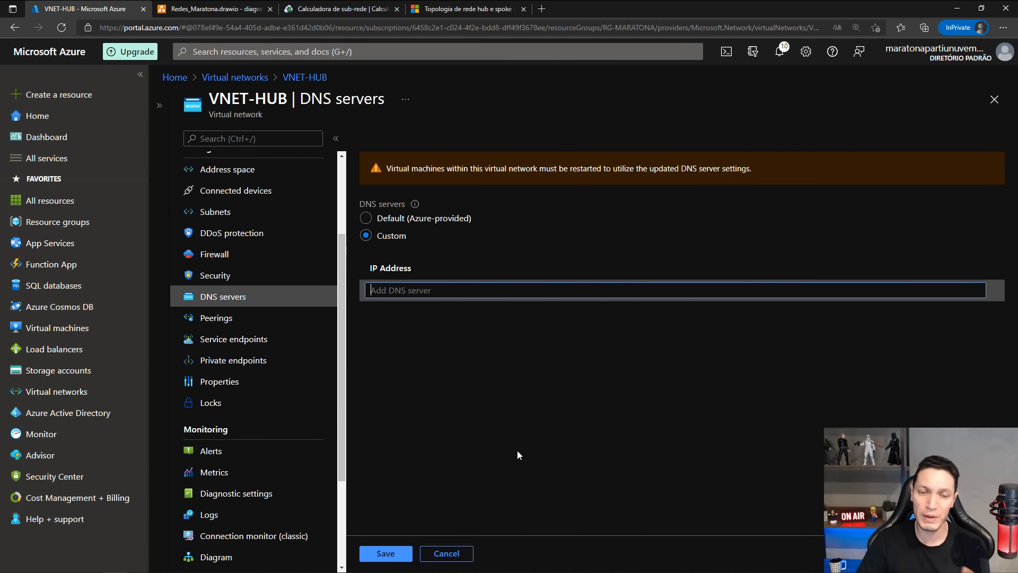
{"action": "left_click", "coordinate": [468, 556]}
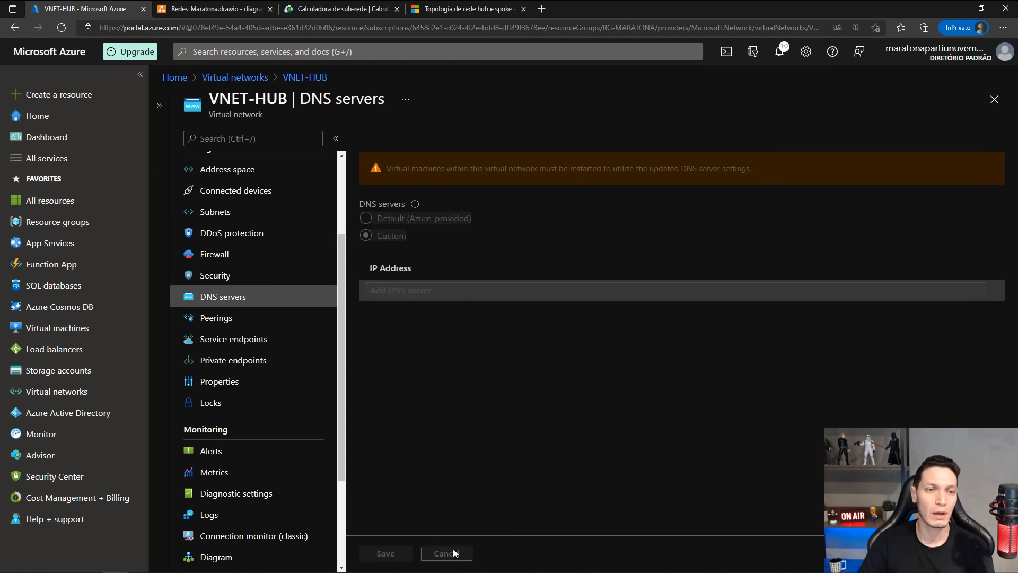
View VNET-HUB's peerings and its topology diagram, and check which virtual networks the diagram can be switched to.
{"action": "left_click", "coordinate": [217, 322]}
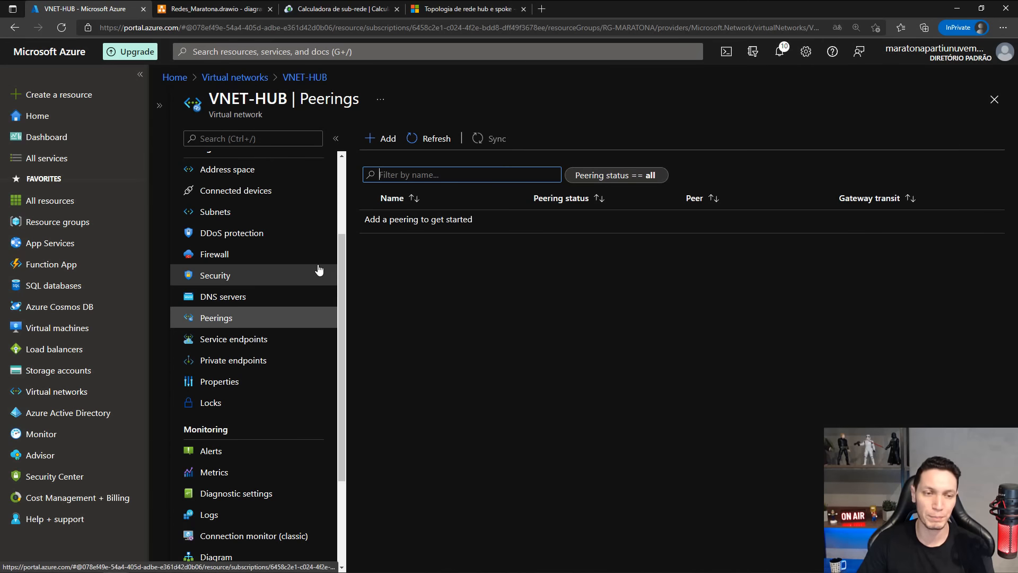
{"action": "scroll", "coordinate": [318, 267], "scroll_direction": "down", "scroll_amount": 1}
{"action": "scroll", "coordinate": [320, 270], "scroll_direction": "down", "scroll_amount": 2}
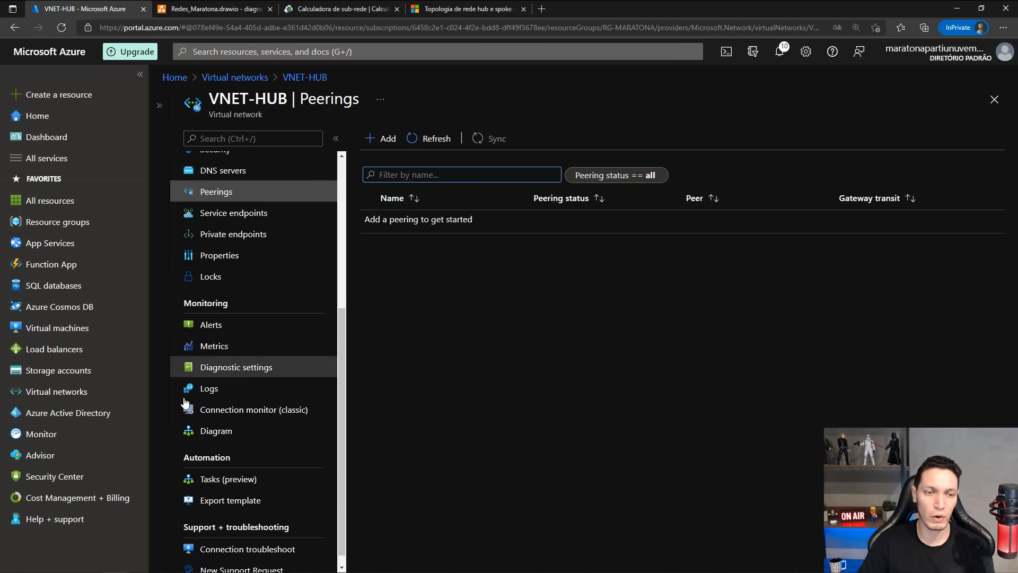
{"action": "left_click", "coordinate": [207, 435]}
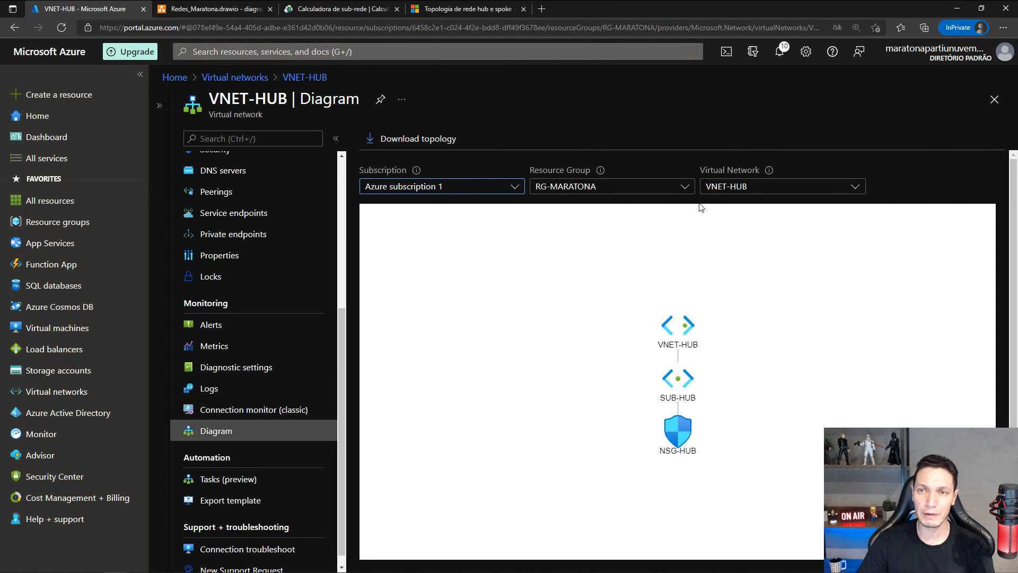
{"action": "left_click", "coordinate": [742, 189]}
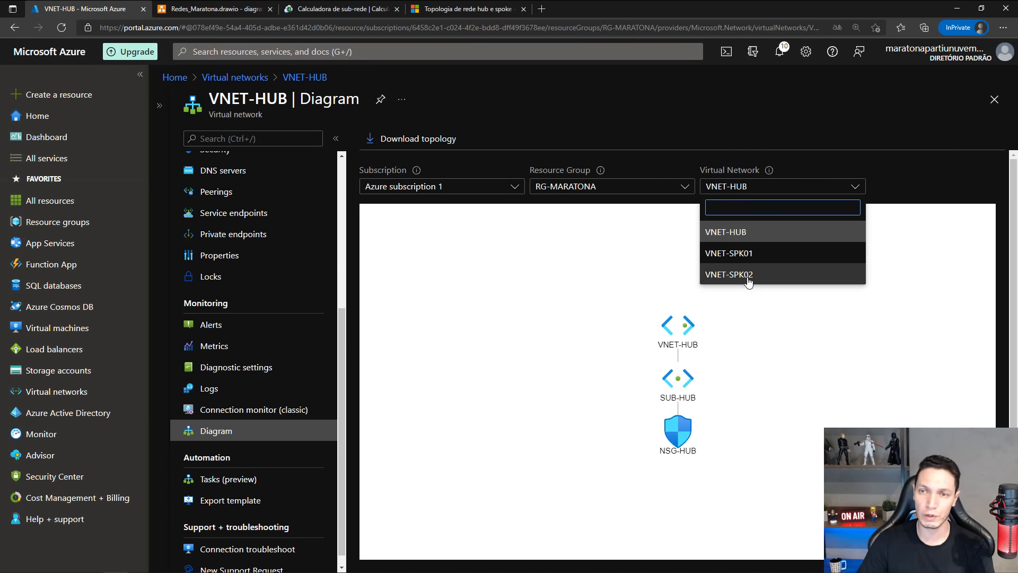
{"action": "left_click", "coordinate": [680, 131]}
Compare VNET-HUB's topology diagram in the portal with Redes_Maratona.drawio and its Azure Networking shapes in diagrams.net.
{"action": "left_click", "coordinate": [218, 9]}
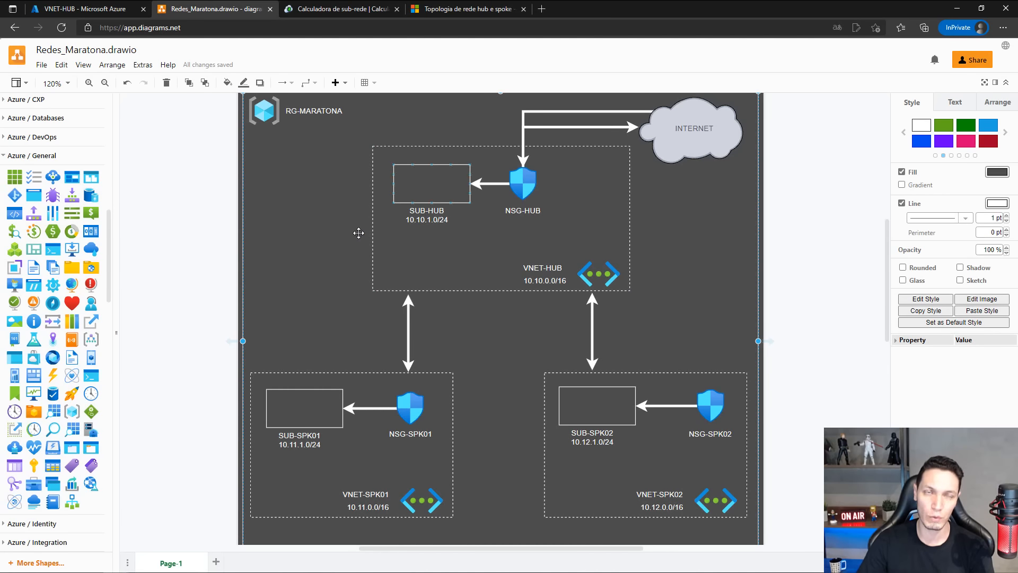
{"action": "left_click", "coordinate": [87, 9]}
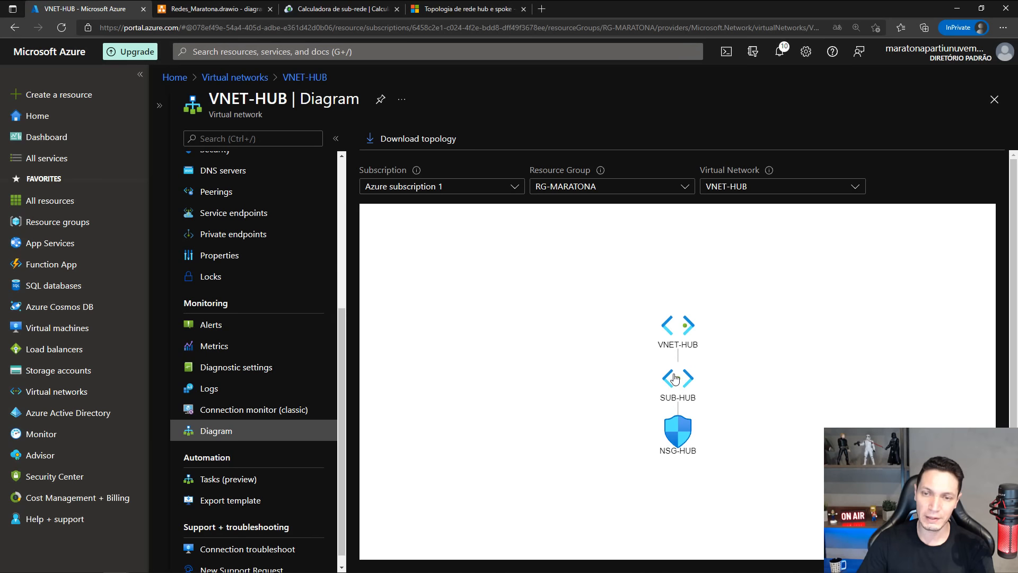
{"action": "left_click", "coordinate": [210, 14]}
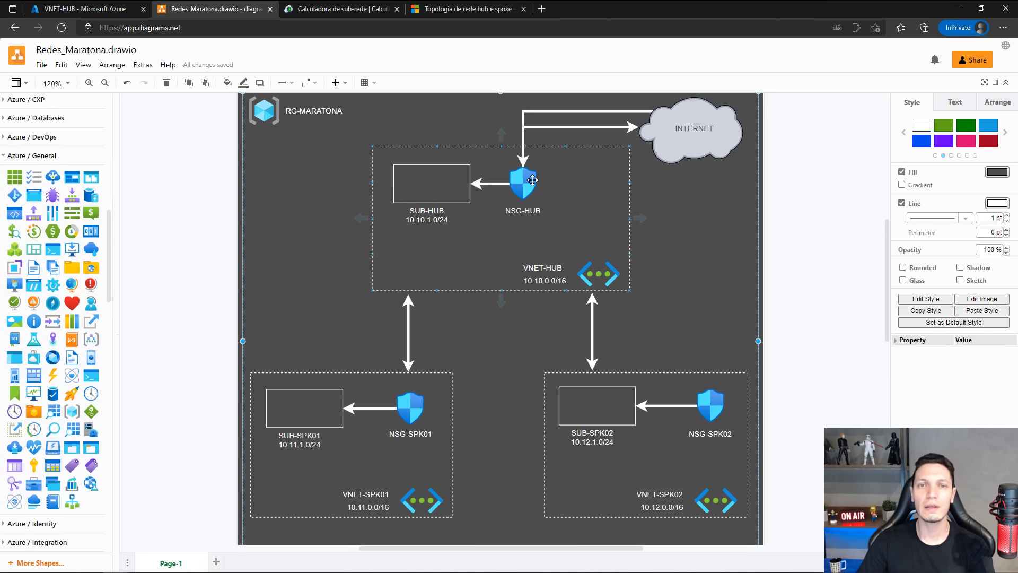
{"action": "scroll", "coordinate": [74, 324], "scroll_direction": "down", "scroll_amount": 8}
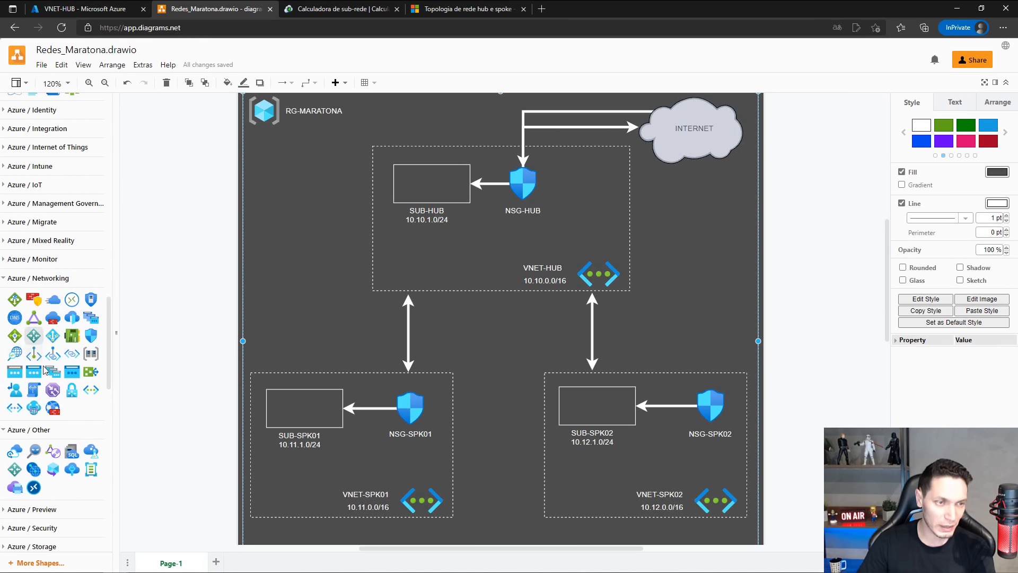
{"action": "mouse_move", "coordinate": [8, 414]}
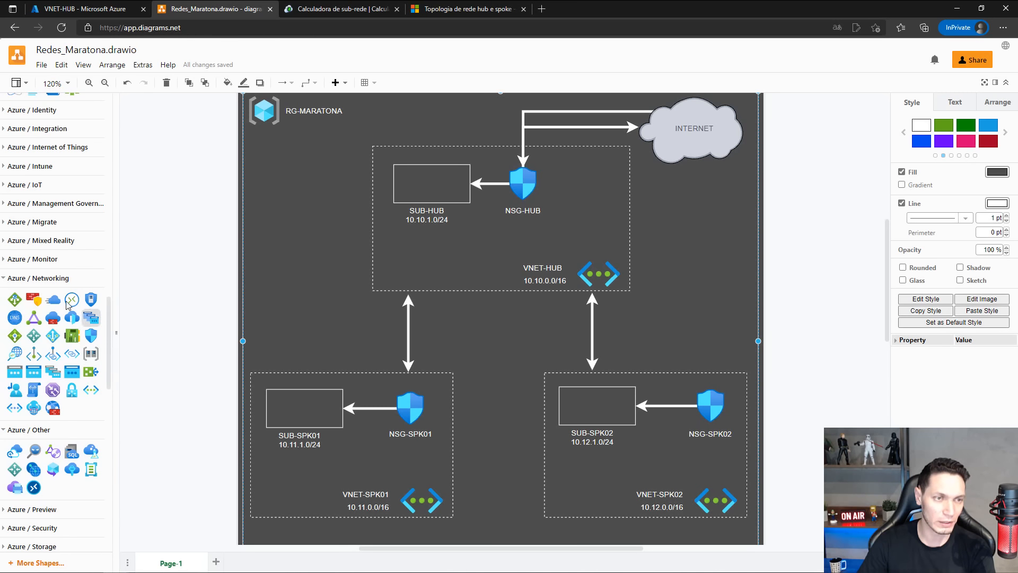
{"action": "mouse_move", "coordinate": [90, 311]}
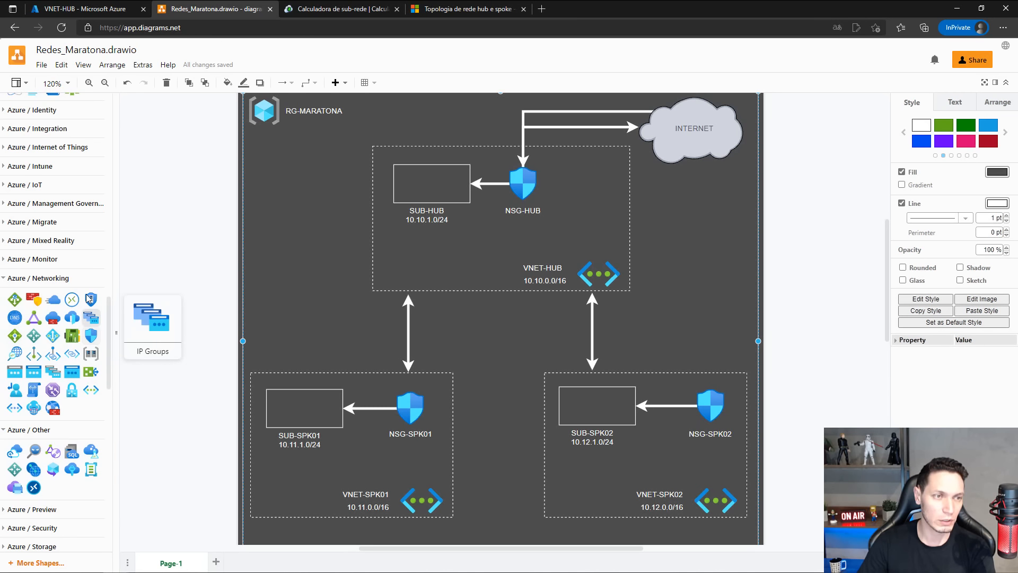
{"action": "left_click", "coordinate": [102, 8]}
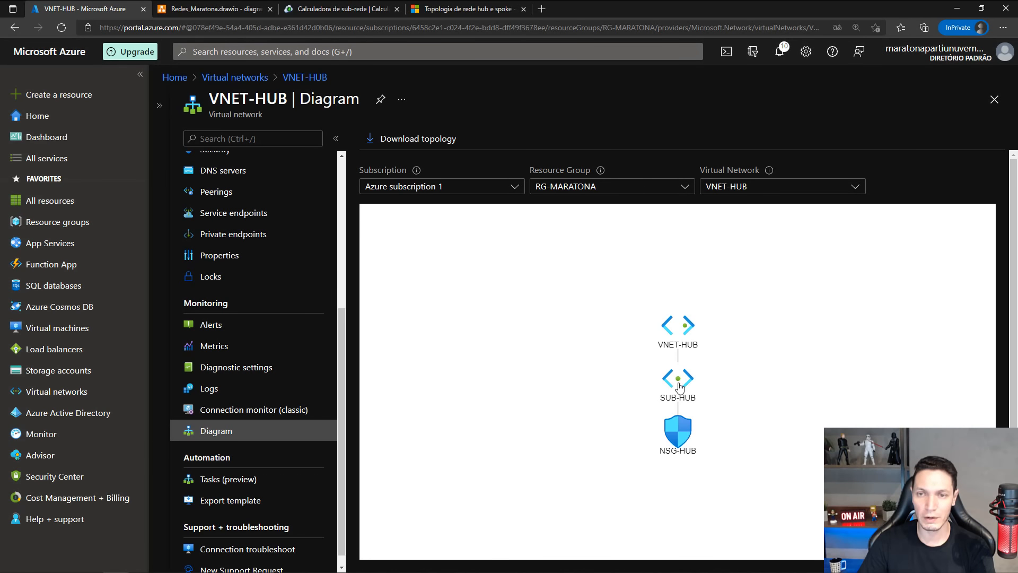
{"action": "left_click", "coordinate": [212, 8]}
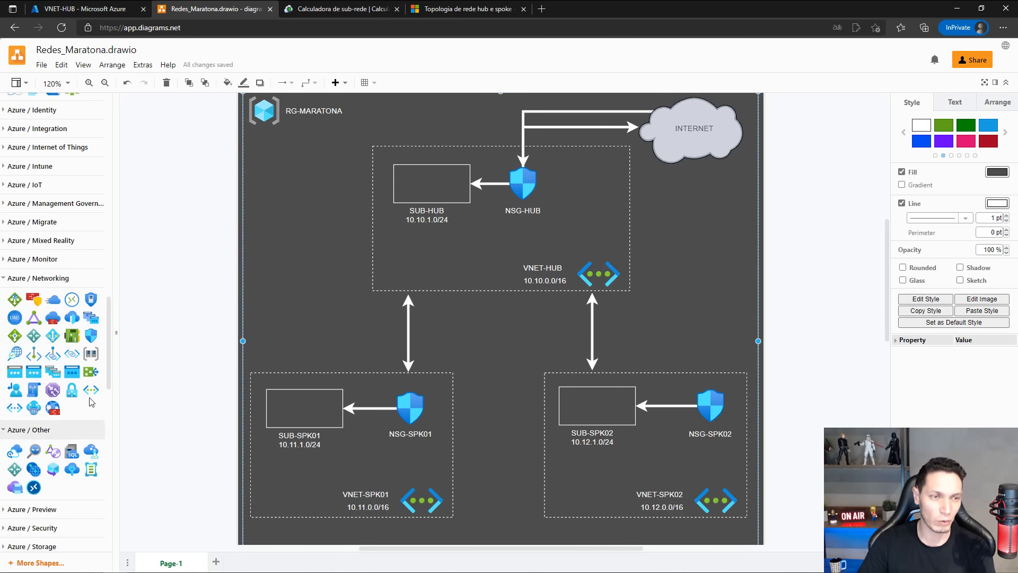
{"action": "mouse_move", "coordinate": [90, 392]}
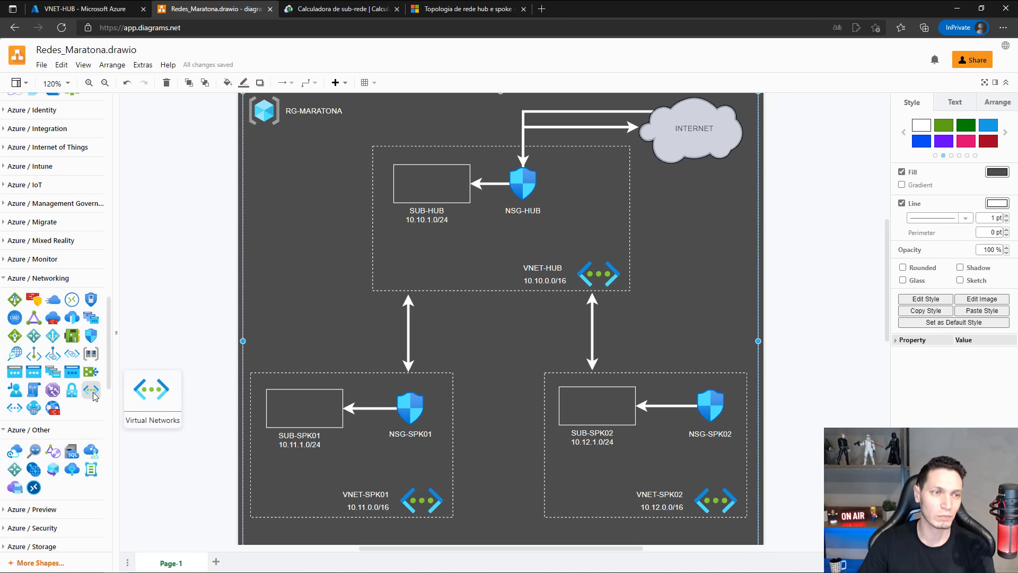
Return to the Azure portal and display the topology diagram of VNET-SPK01.
{"action": "left_click", "coordinate": [129, 8]}
{"action": "left_click", "coordinate": [776, 189]}
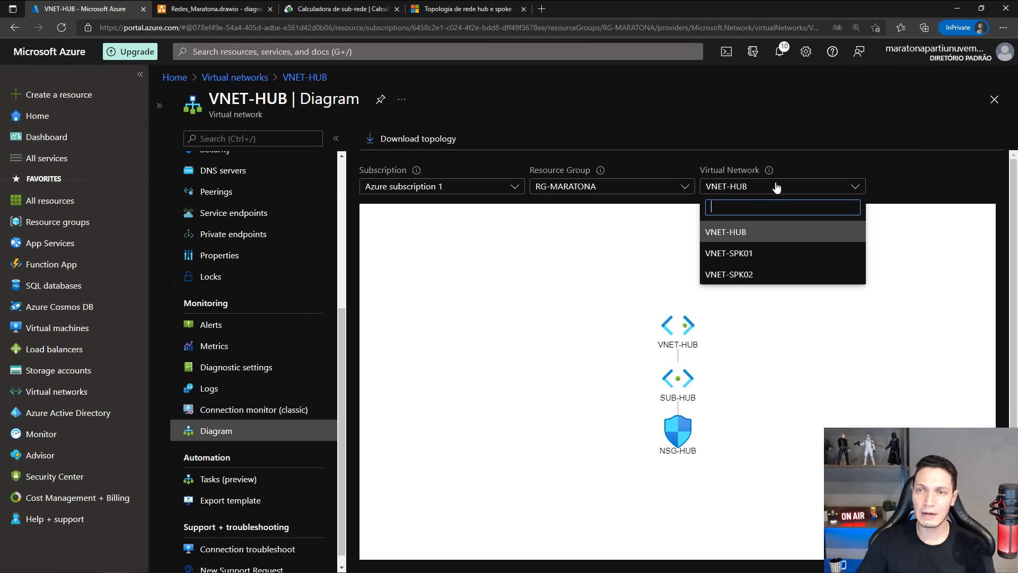
{"action": "left_click", "coordinate": [741, 254]}
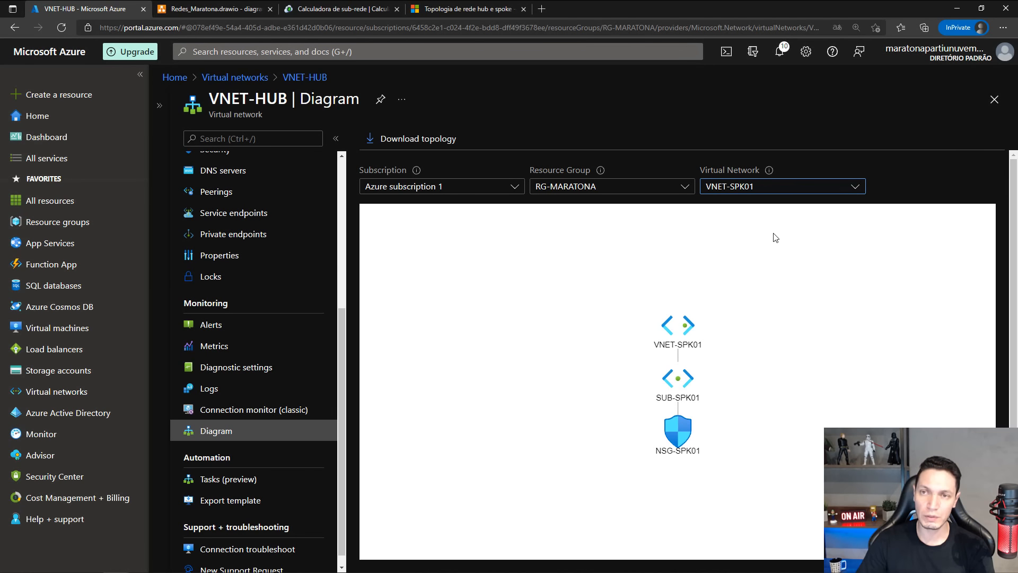
Display the topology diagram of VNET-SPK02.
{"action": "left_click", "coordinate": [781, 191]}
{"action": "left_click", "coordinate": [742, 273]}
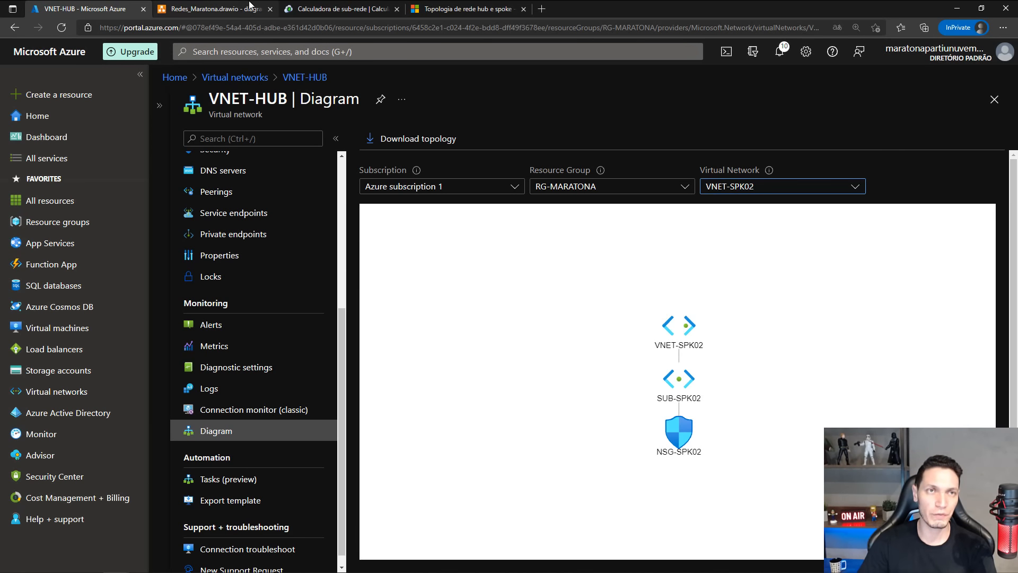
Switch to diagrams.net and save the Redes_Maratona.drawio network diagram.
{"action": "left_click", "coordinate": [213, 9]}
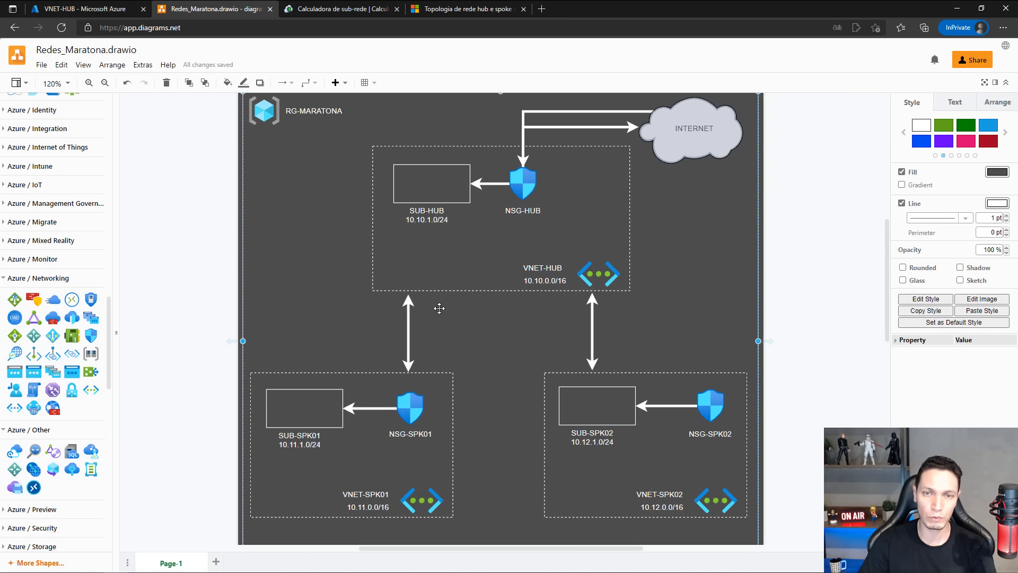
{"action": "left_click", "coordinate": [41, 64]}
{"action": "left_click", "coordinate": [65, 161]}
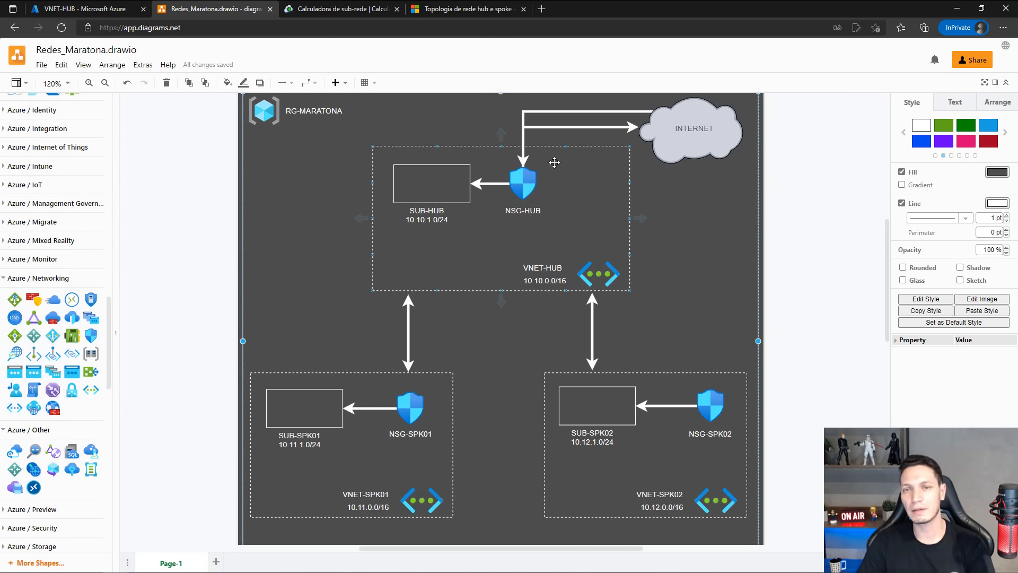
Return to the Azure portal's resource groups, view the resources in NetworkWatcherRG, and close its overview.
{"action": "left_click", "coordinate": [91, 7]}
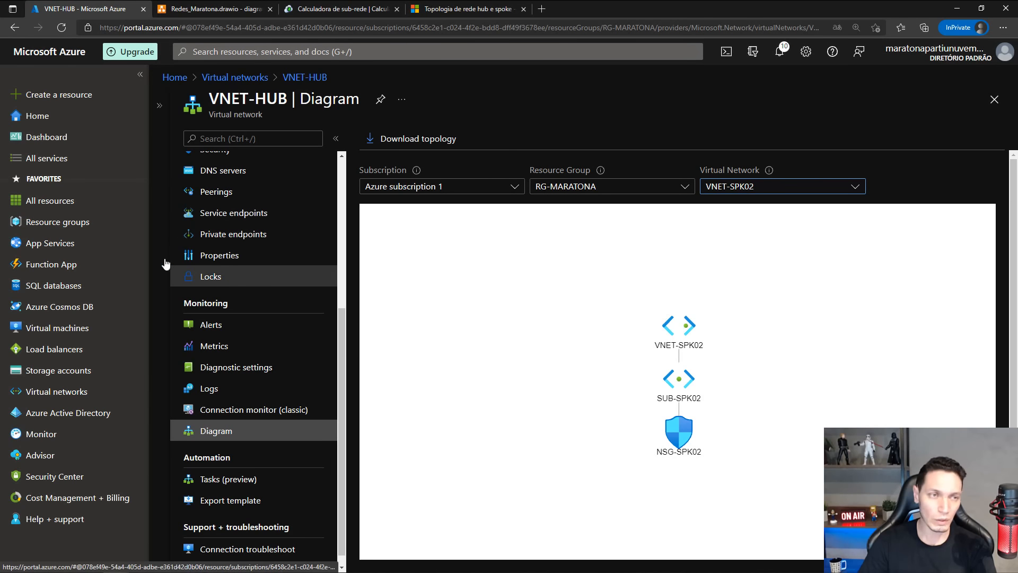
{"action": "left_click", "coordinate": [57, 223]}
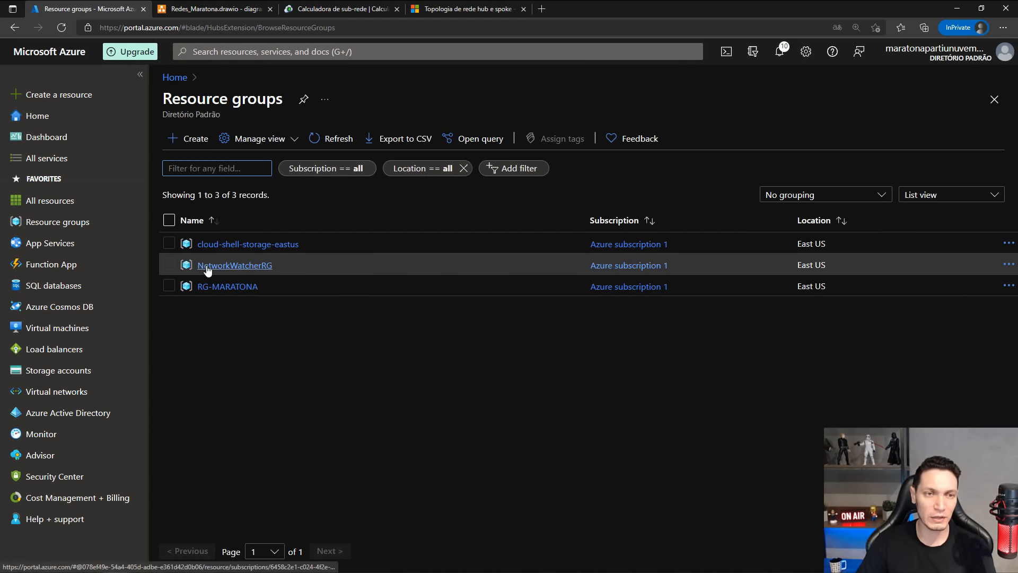
{"action": "left_click", "coordinate": [246, 268]}
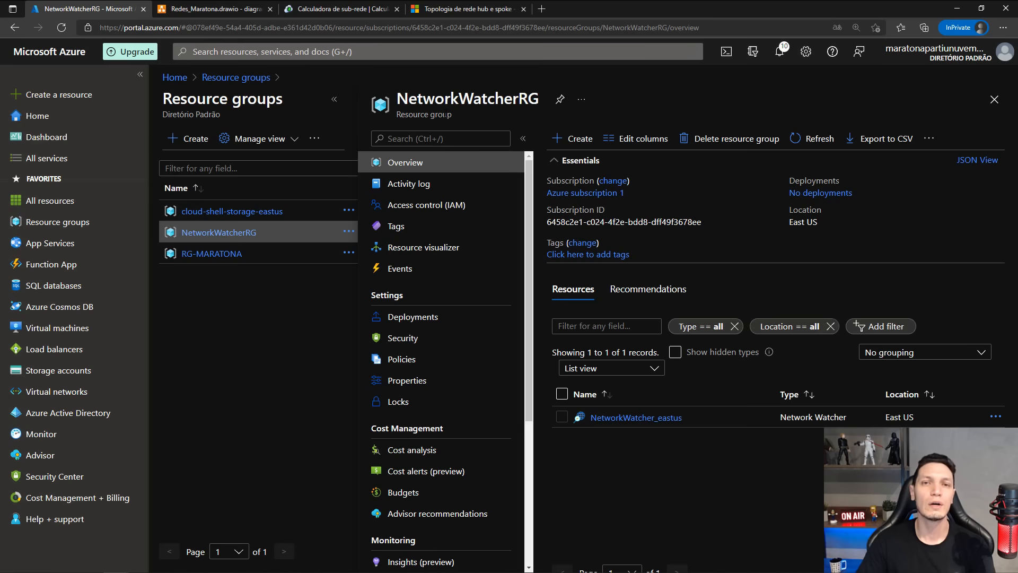
{"action": "left_click", "coordinate": [995, 100]}
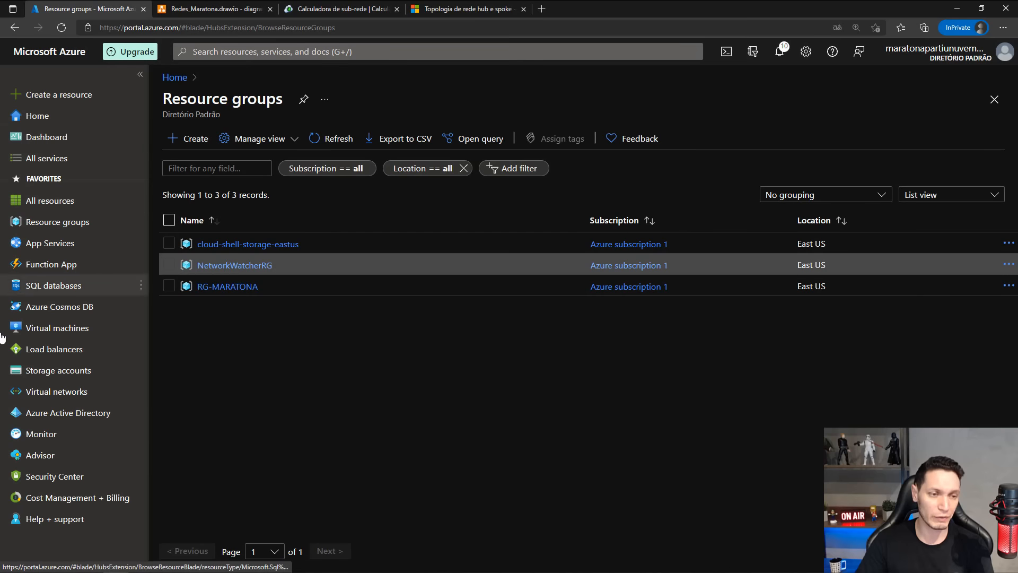
Open Cost Management for the billing account and view its cost analysis.
{"action": "left_click", "coordinate": [63, 502]}
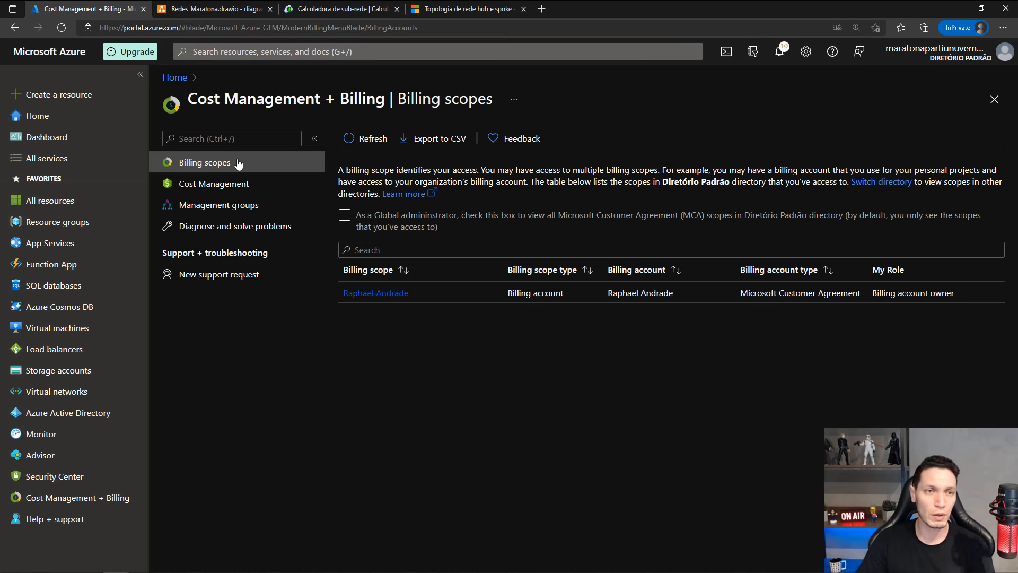
{"action": "left_click", "coordinate": [192, 186]}
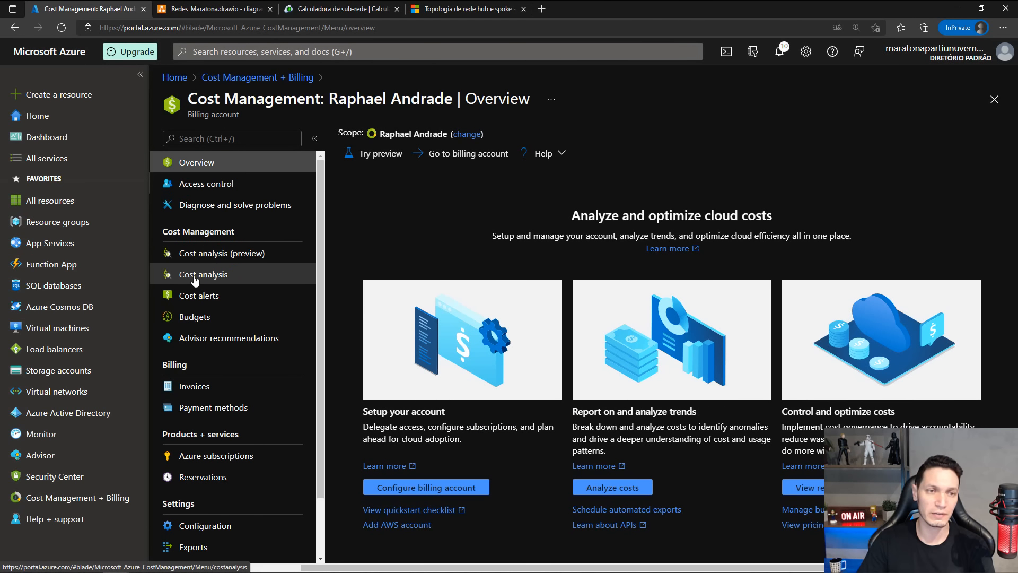
{"action": "left_click", "coordinate": [194, 277]}
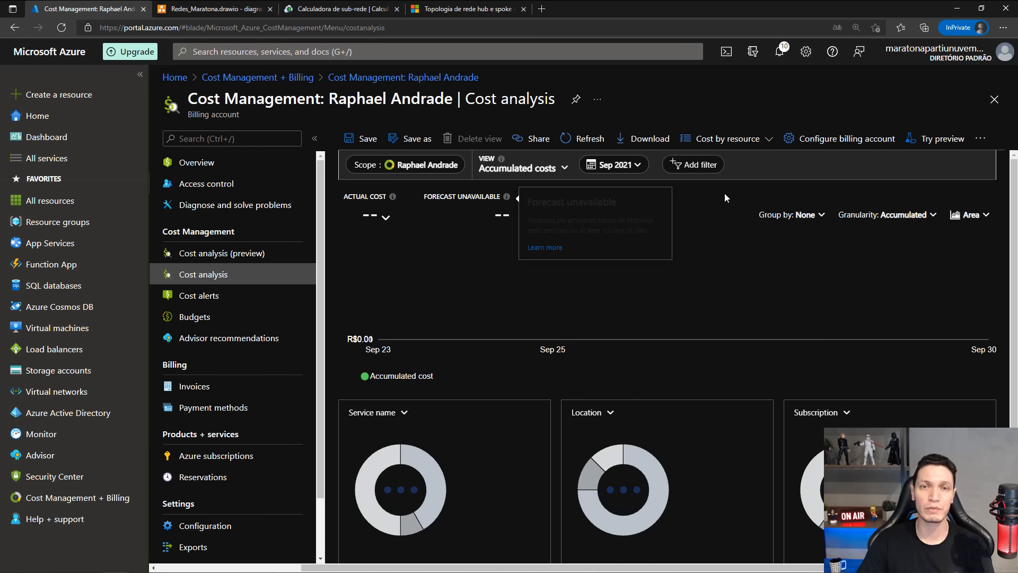
Review the portal notifications down to the creation of resource group RG-MARATONA, and close them.
{"action": "left_click", "coordinate": [784, 58]}
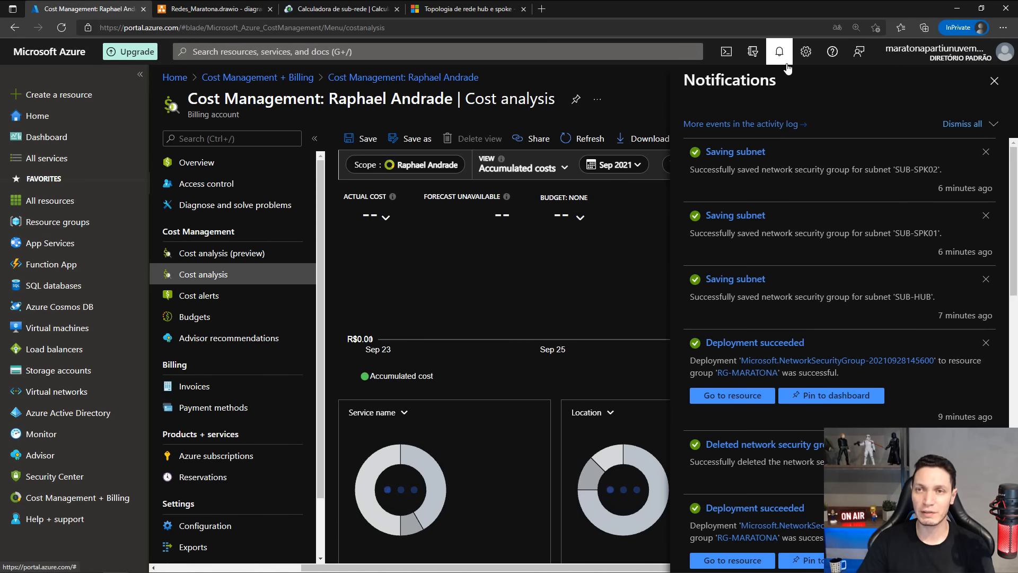
{"action": "scroll", "coordinate": [769, 348], "scroll_direction": "down", "scroll_amount": 10}
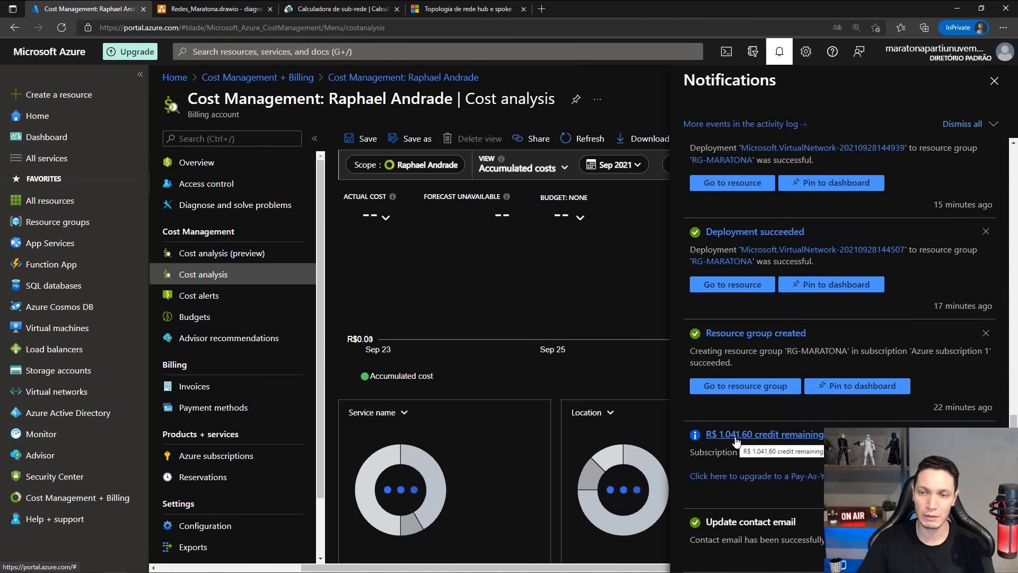
{"action": "left_click", "coordinate": [993, 82]}
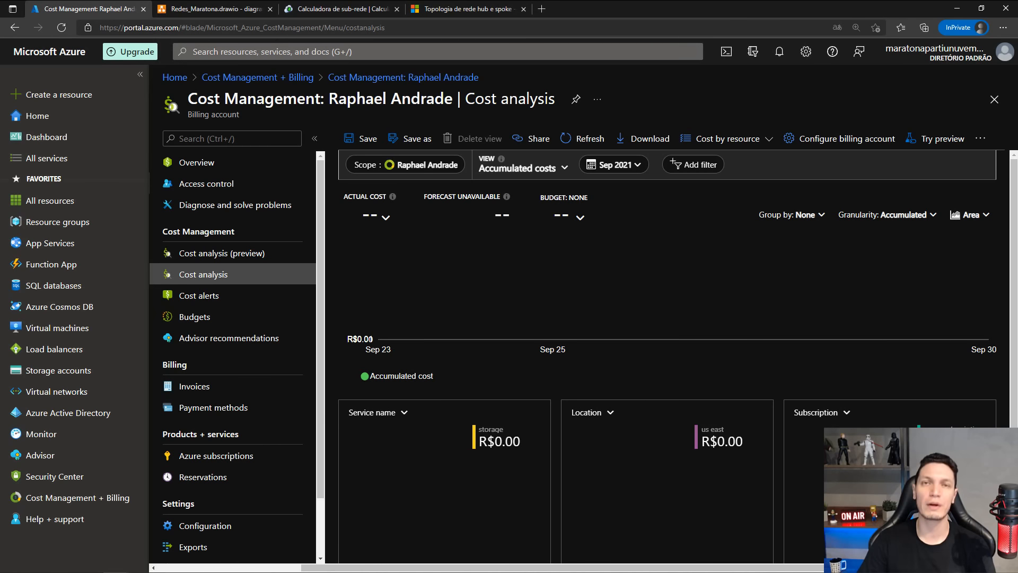
{"action": "mouse_move", "coordinate": [506, 572]}
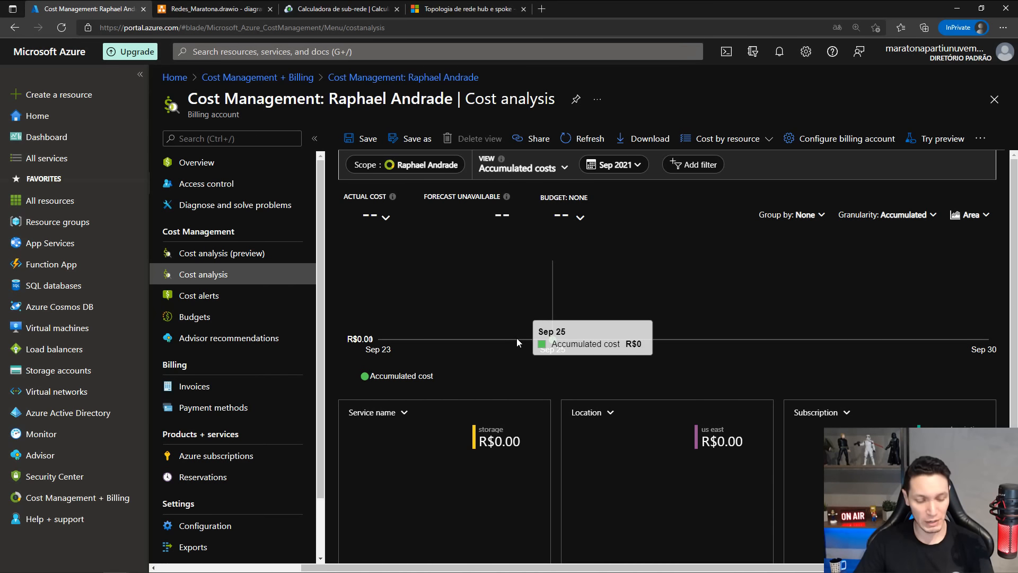
{"action": "key", "text": "alt+Tab"}
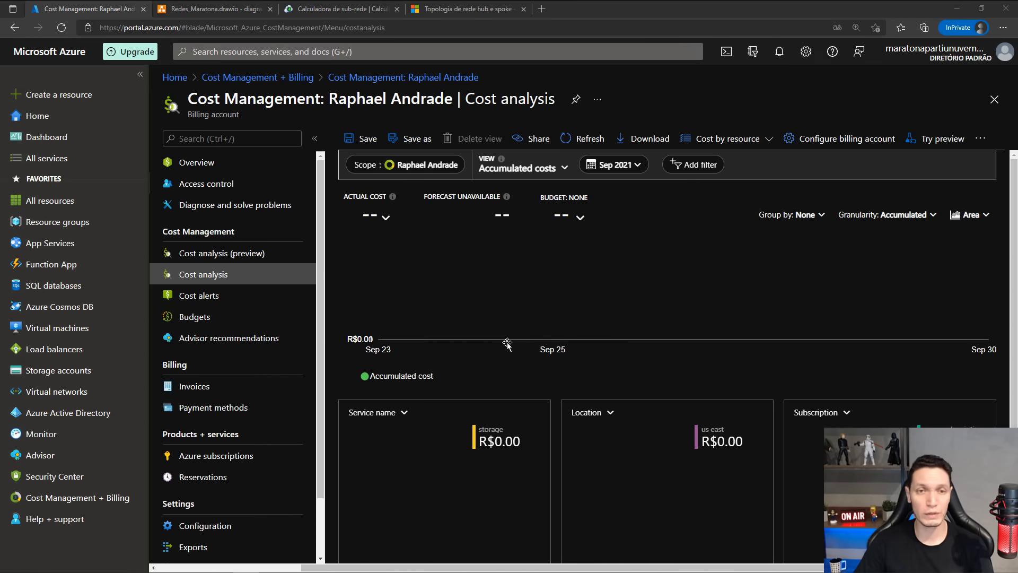